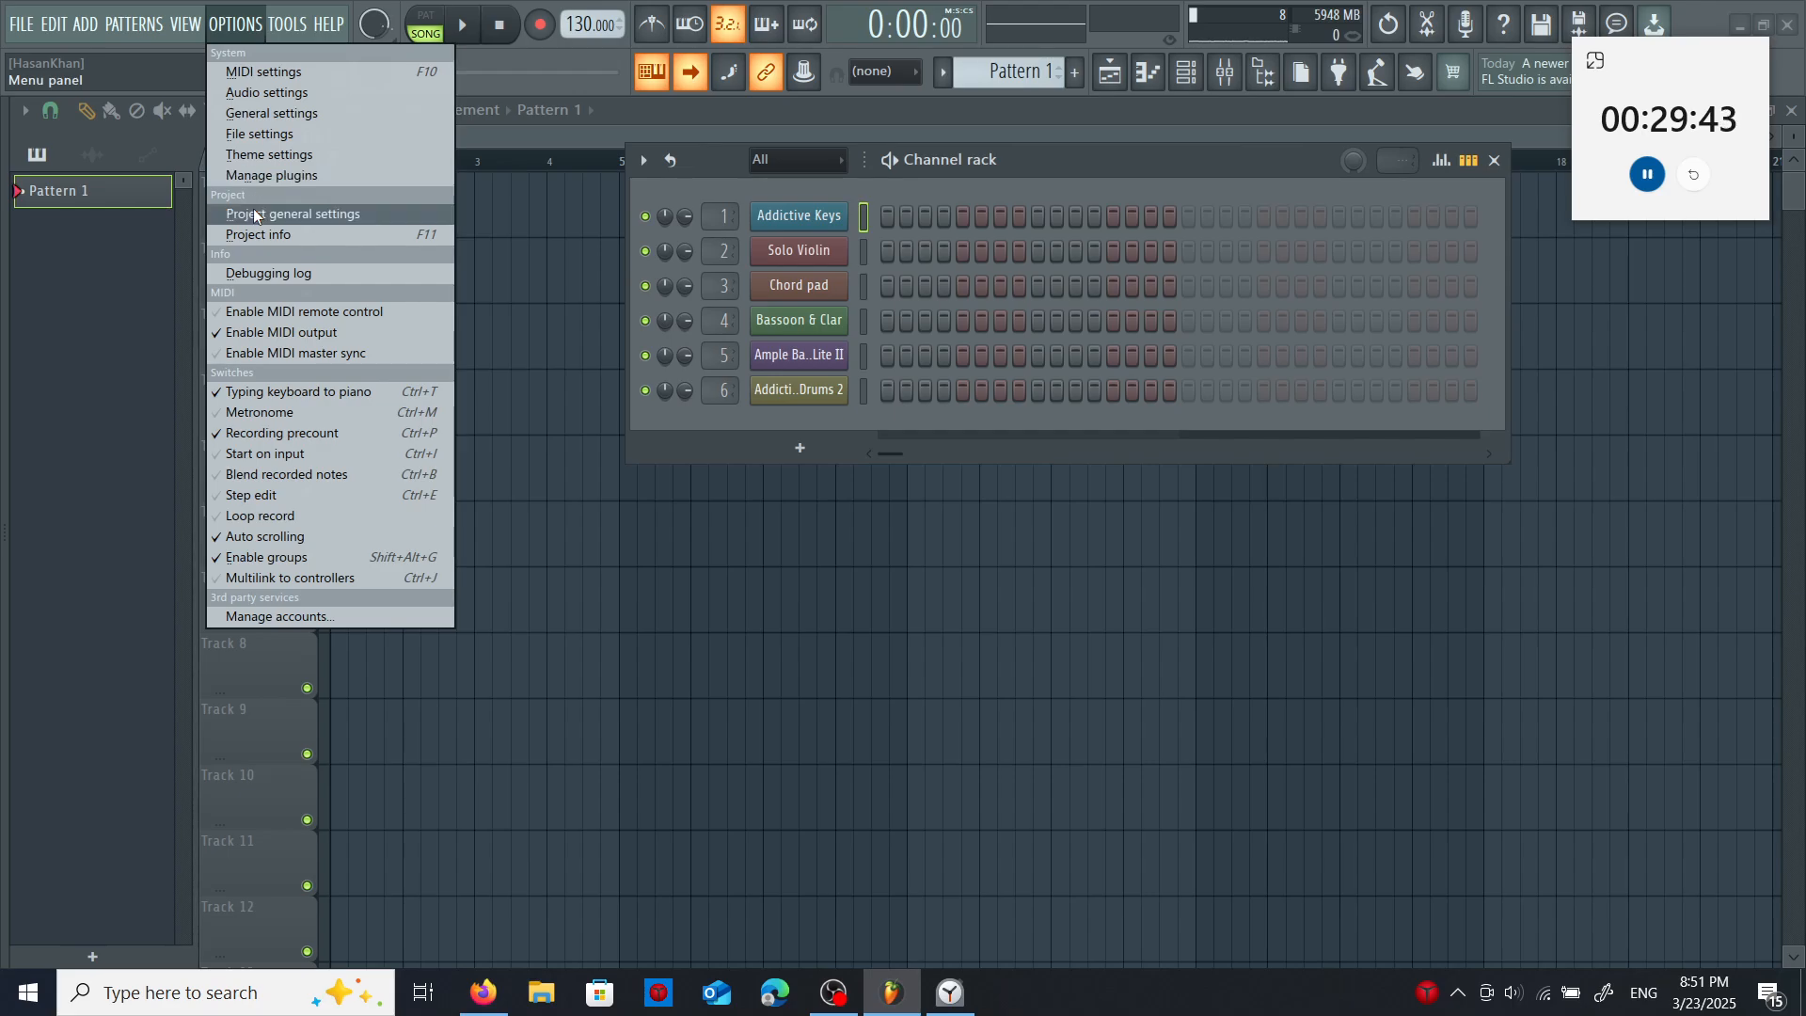
- Set the time signature to three beats per bar in the project general settings
{"action": "left_click", "coordinate": [252, 209]}
{"action": "left_click", "coordinate": [610, 429]}
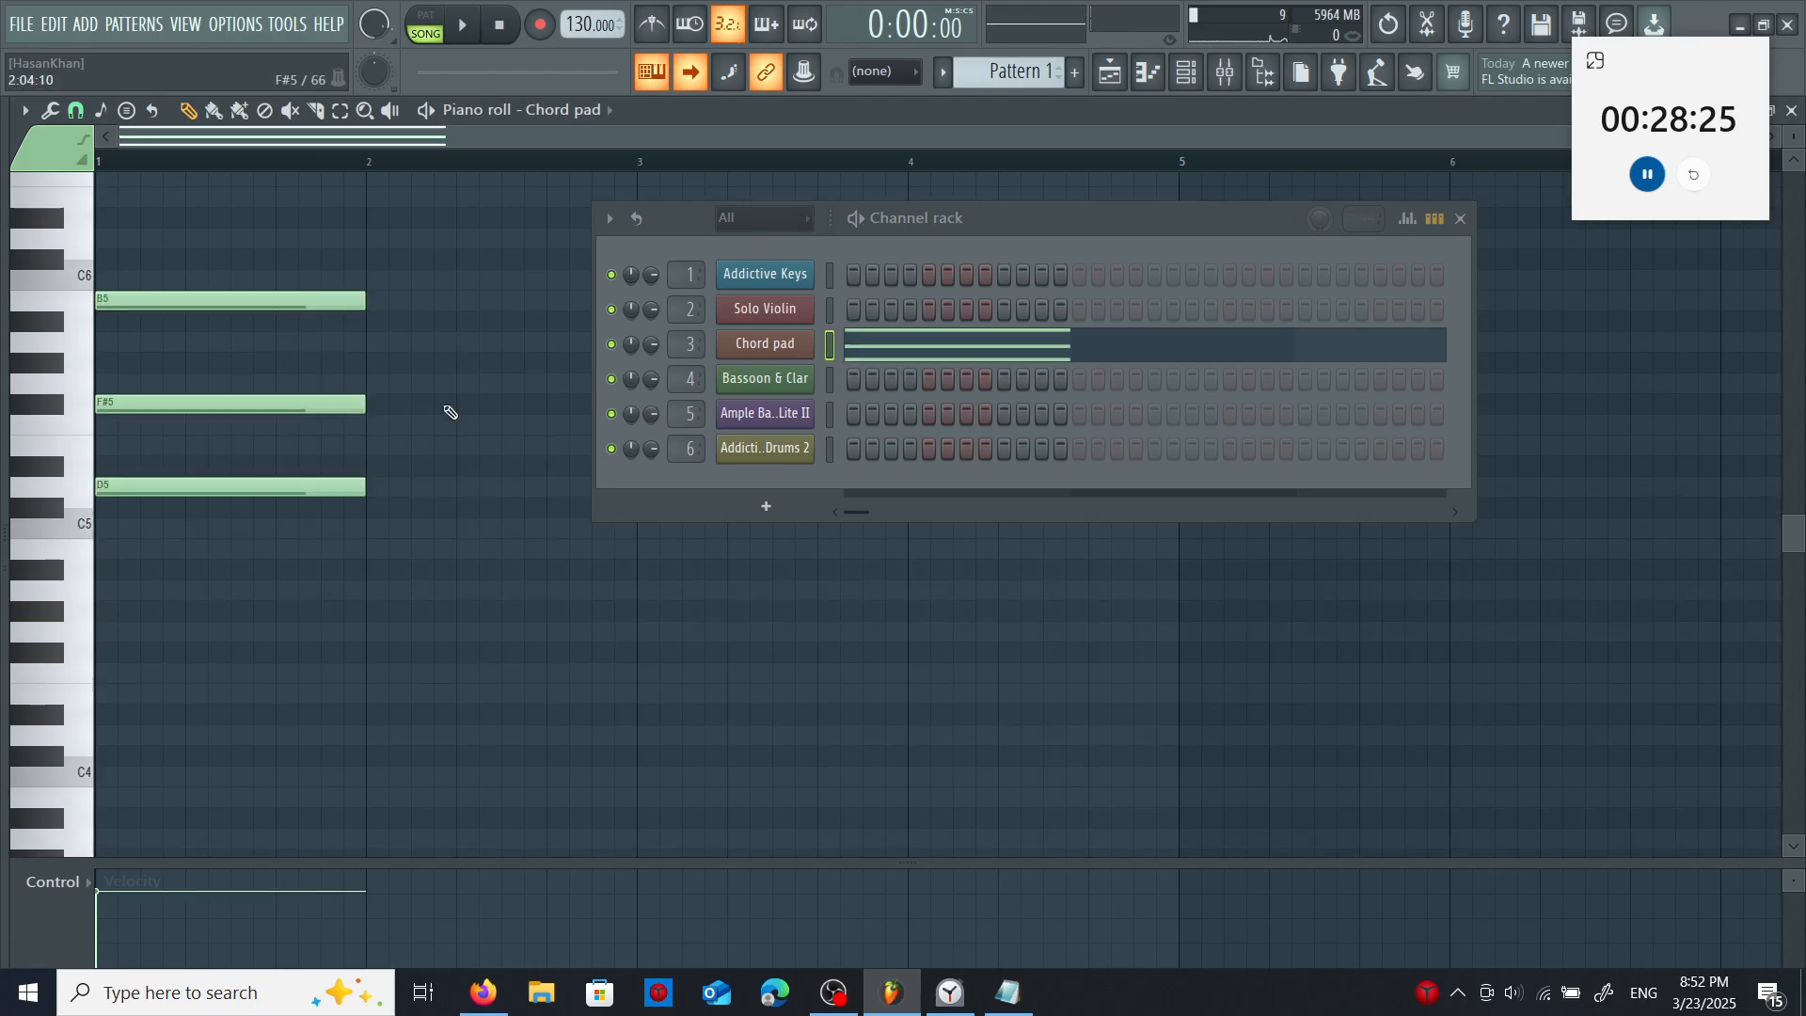
- Complete the Chord pad progression with E5 in bar 3 and B4, F5 and A5 in bar 4, repeated through bar 8
{"action": "left_click_drag", "start_coordinate": [924, 217], "coordinate": [1231, 233]}
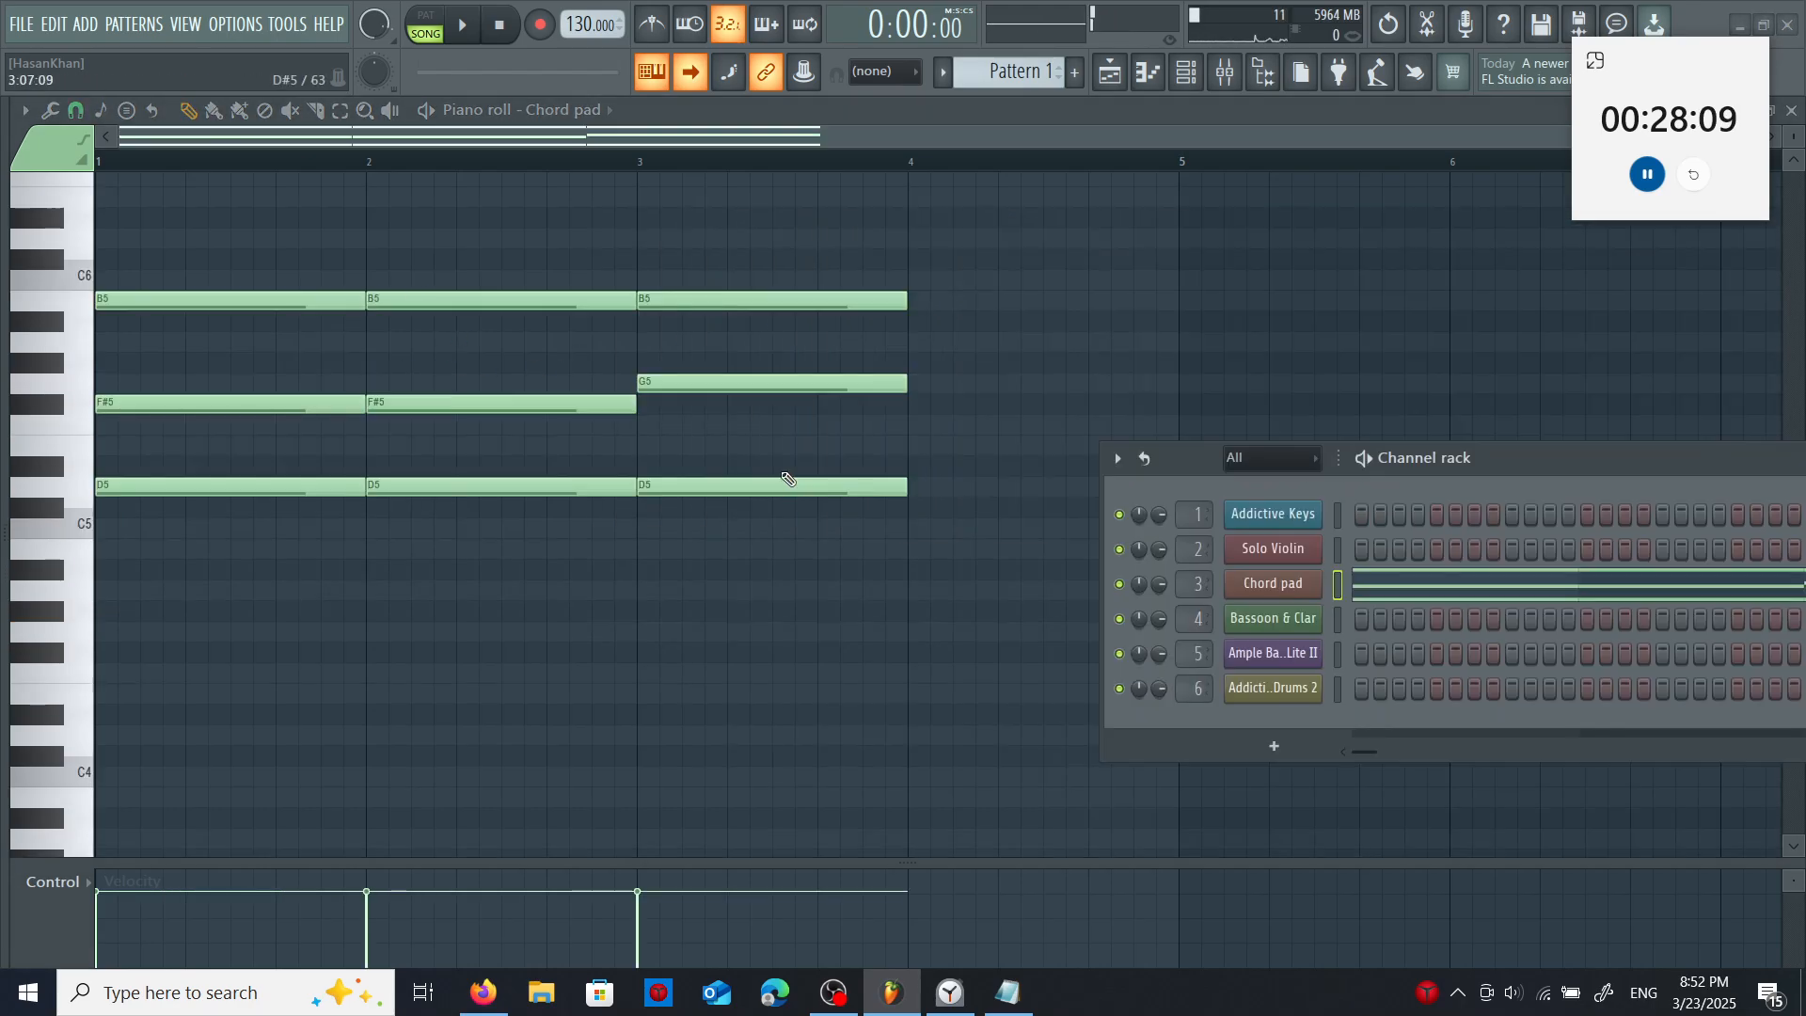
{"action": "left_click_drag", "start_coordinate": [788, 478], "coordinate": [777, 436]}
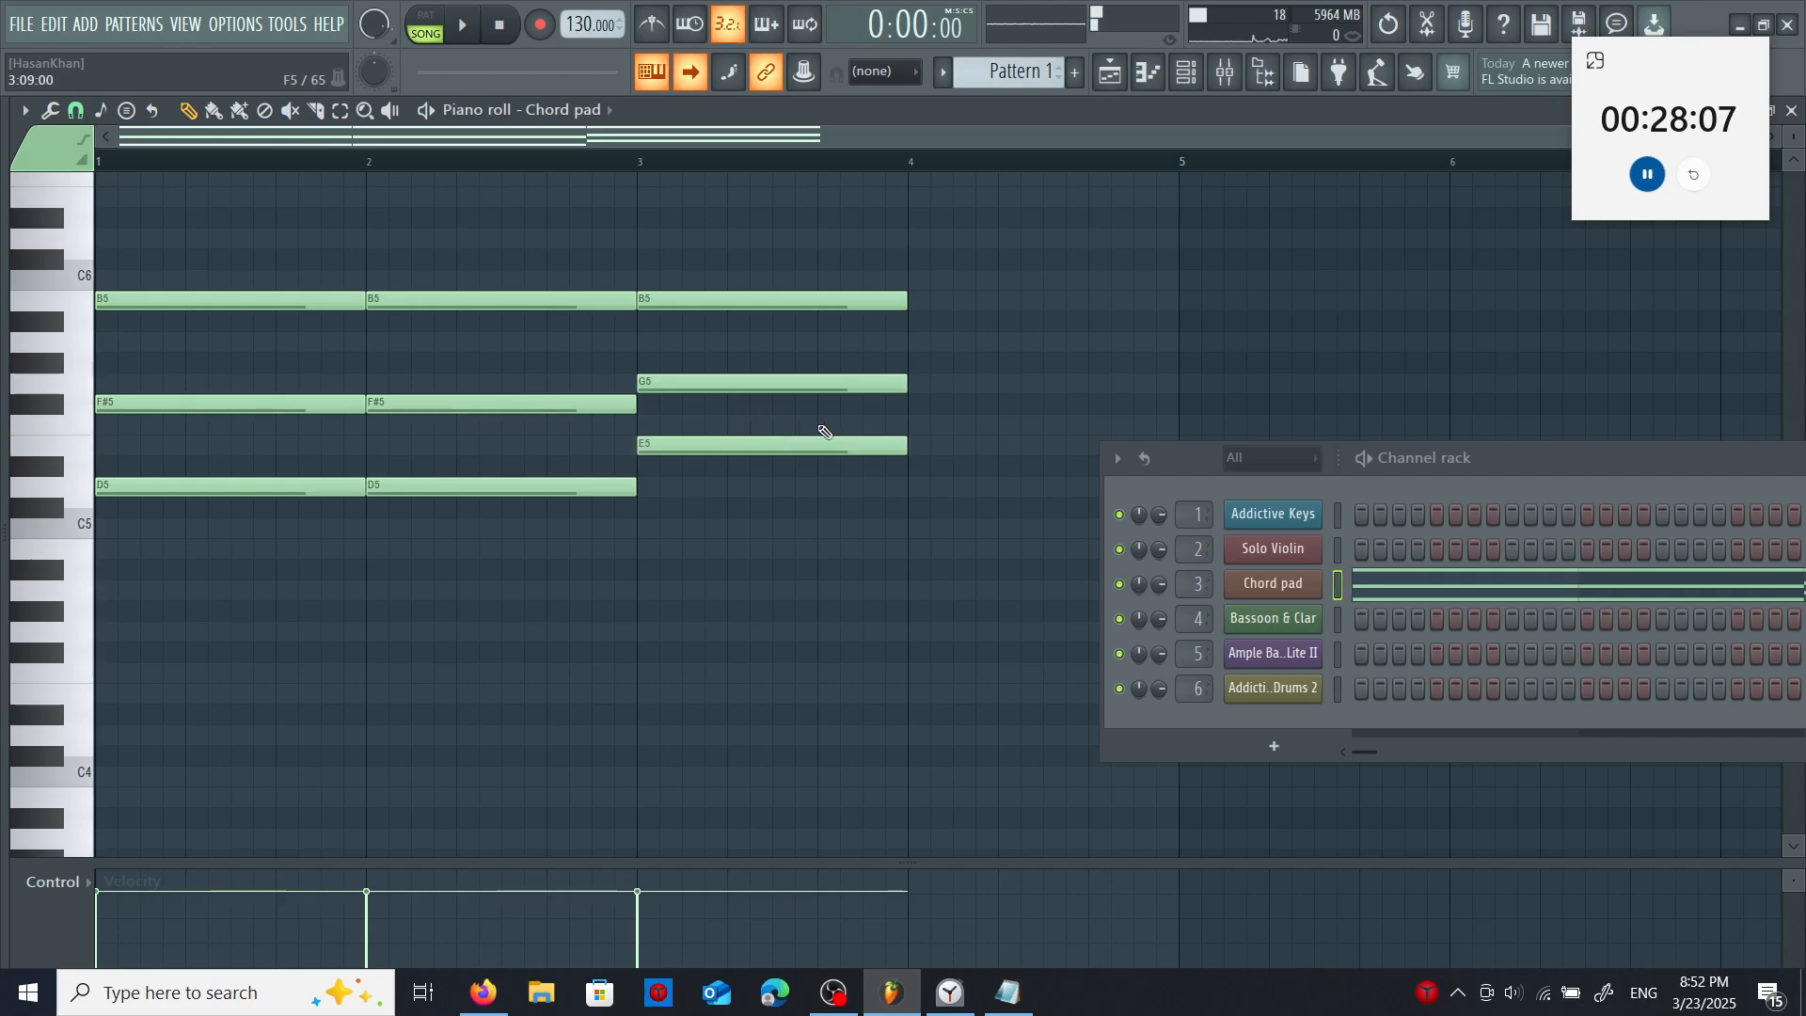
{"action": "left_click", "coordinate": [910, 553]}
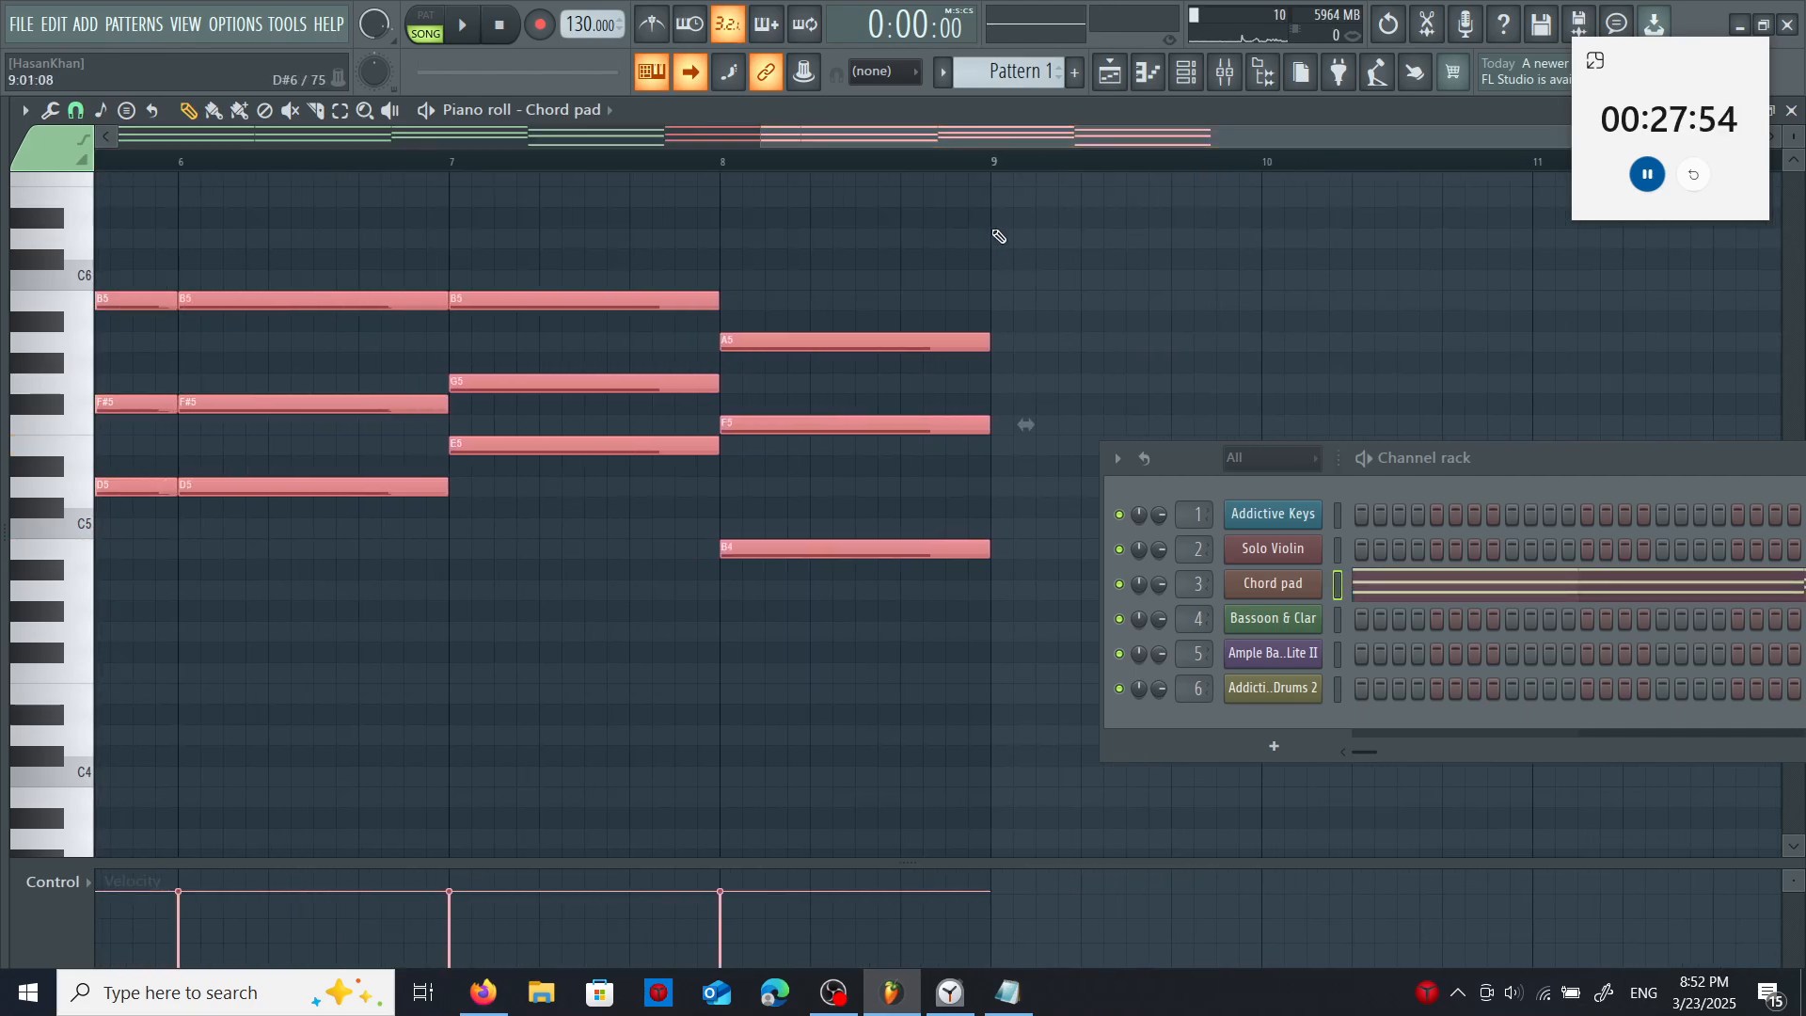
{"action": "left_click", "coordinate": [999, 236], "text": "ctrl"}
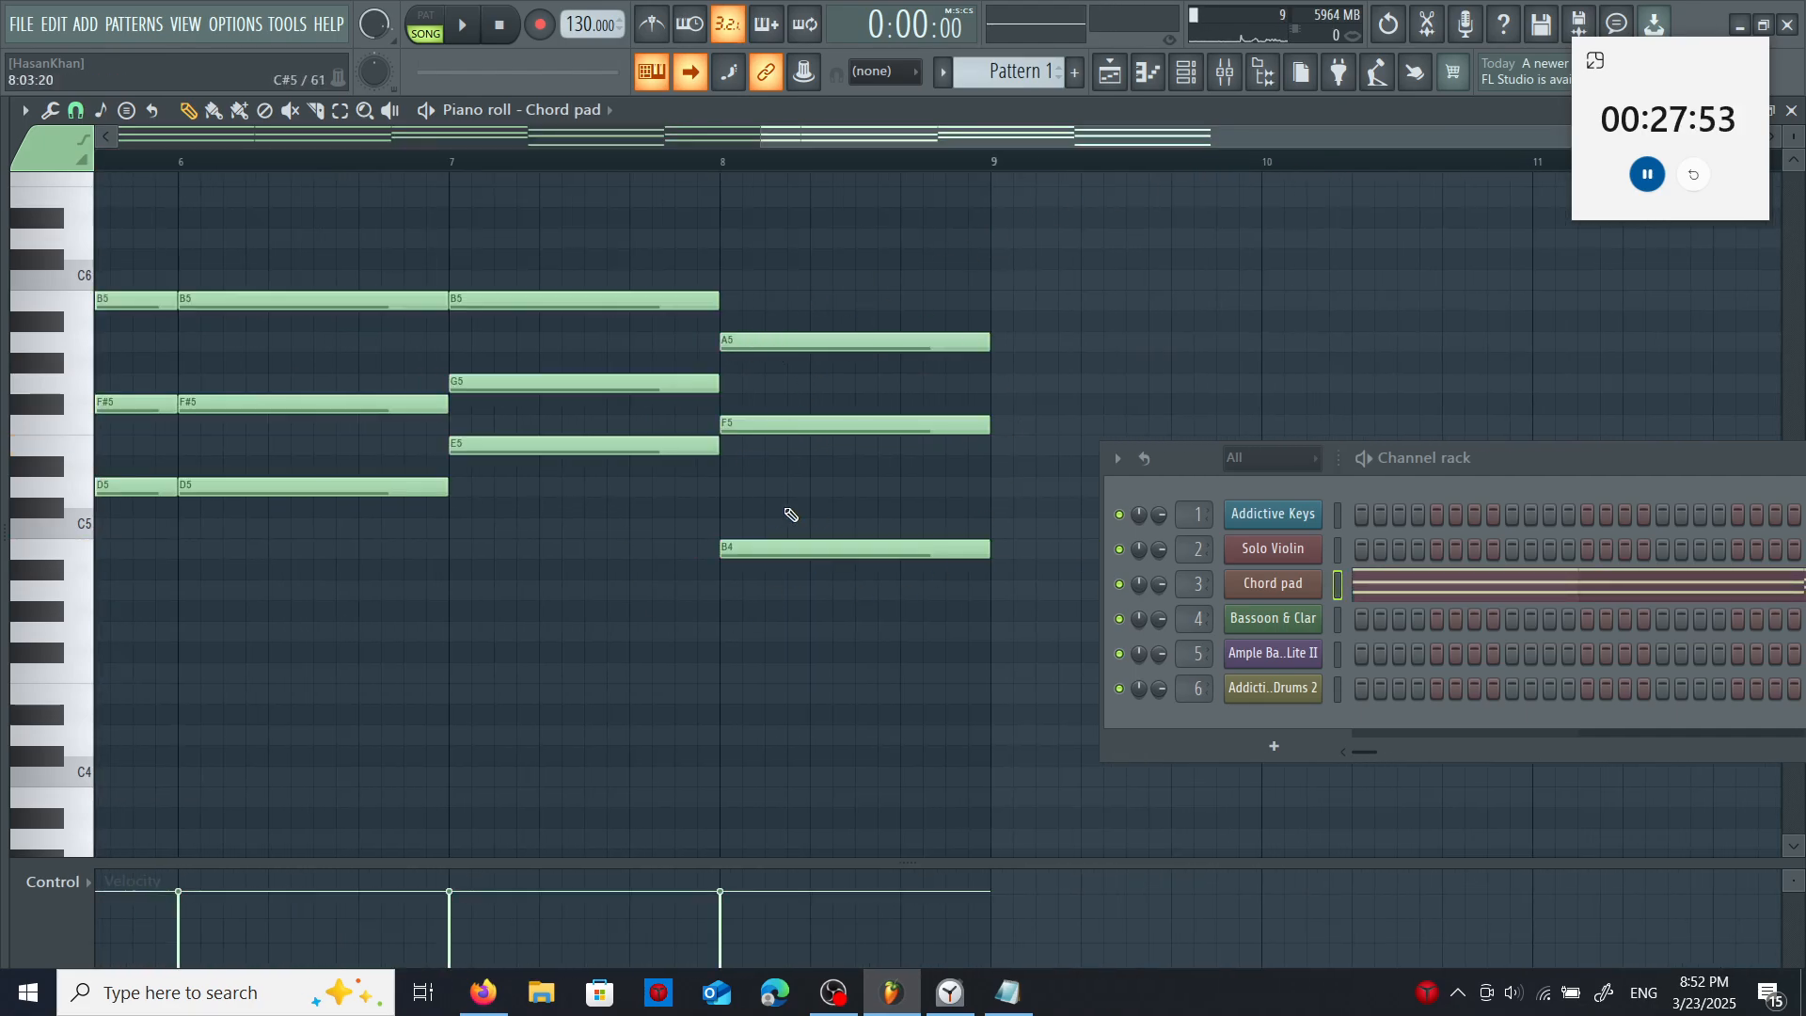
{"action": "left_click_drag", "start_coordinate": [978, 176], "coordinate": [290, 179]}
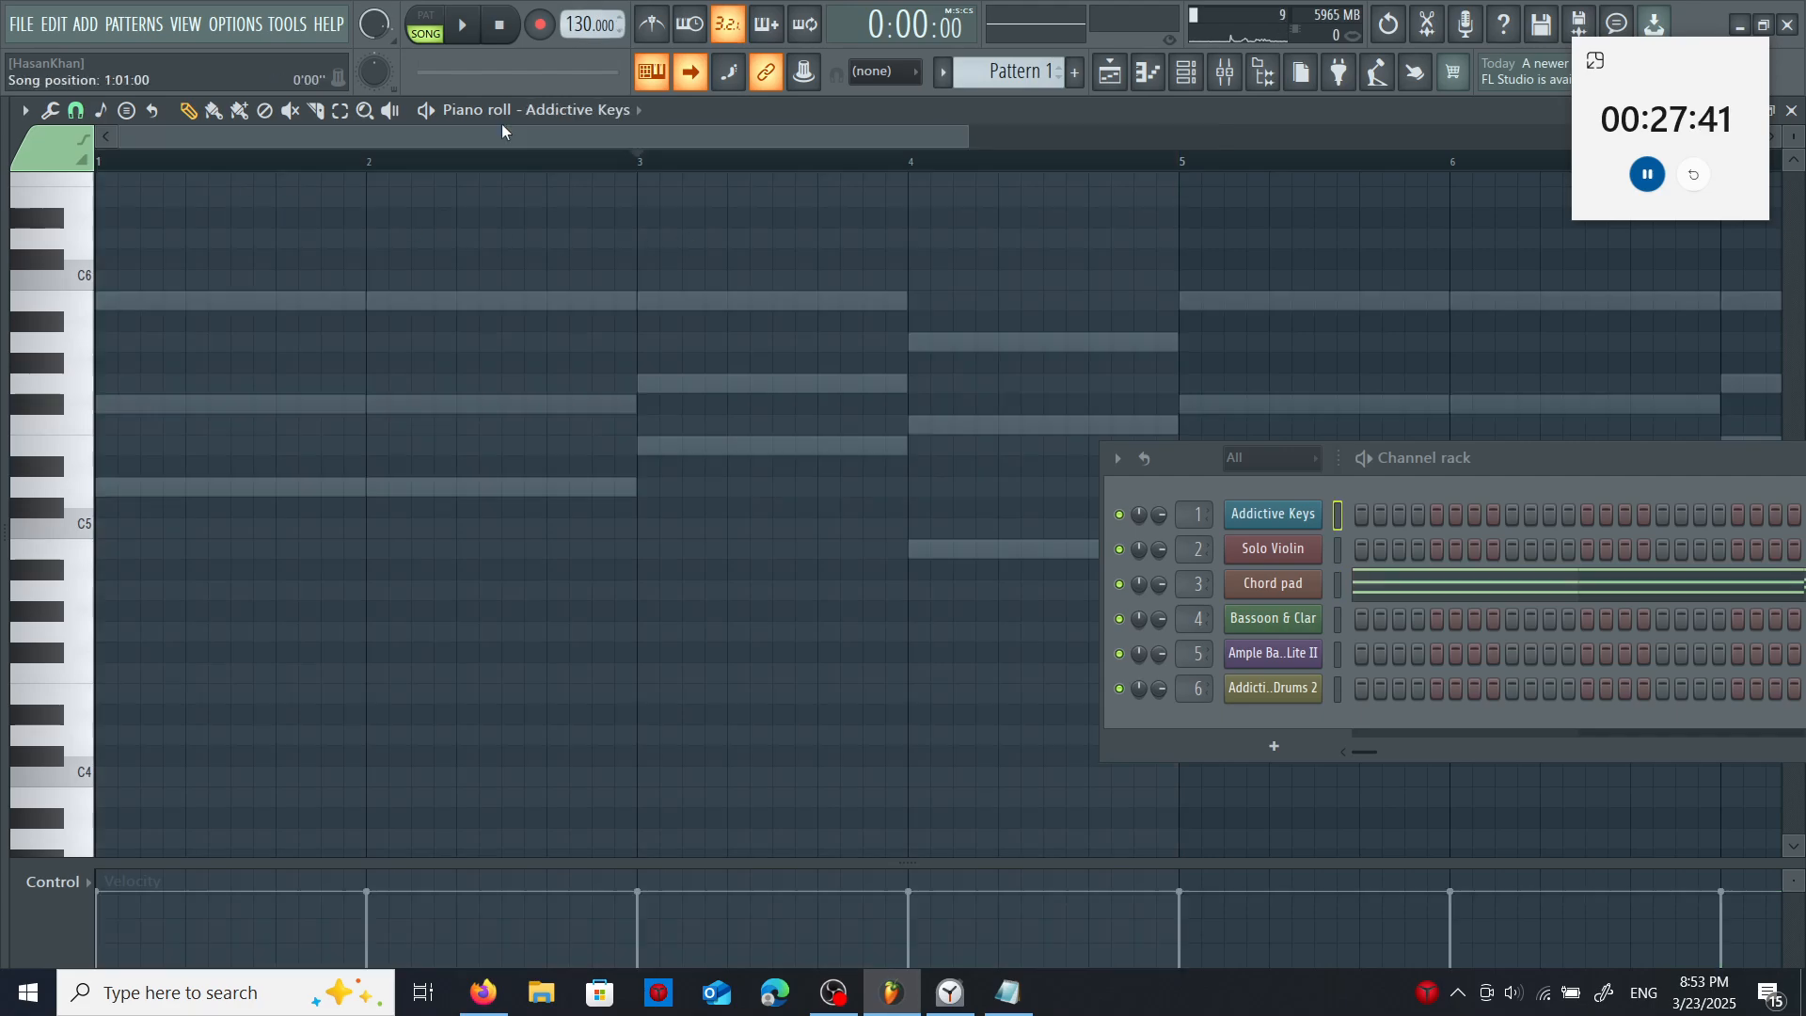
- Play back the chord pattern and set the tempo to 141 BPM
{"action": "key", "text": "space"}
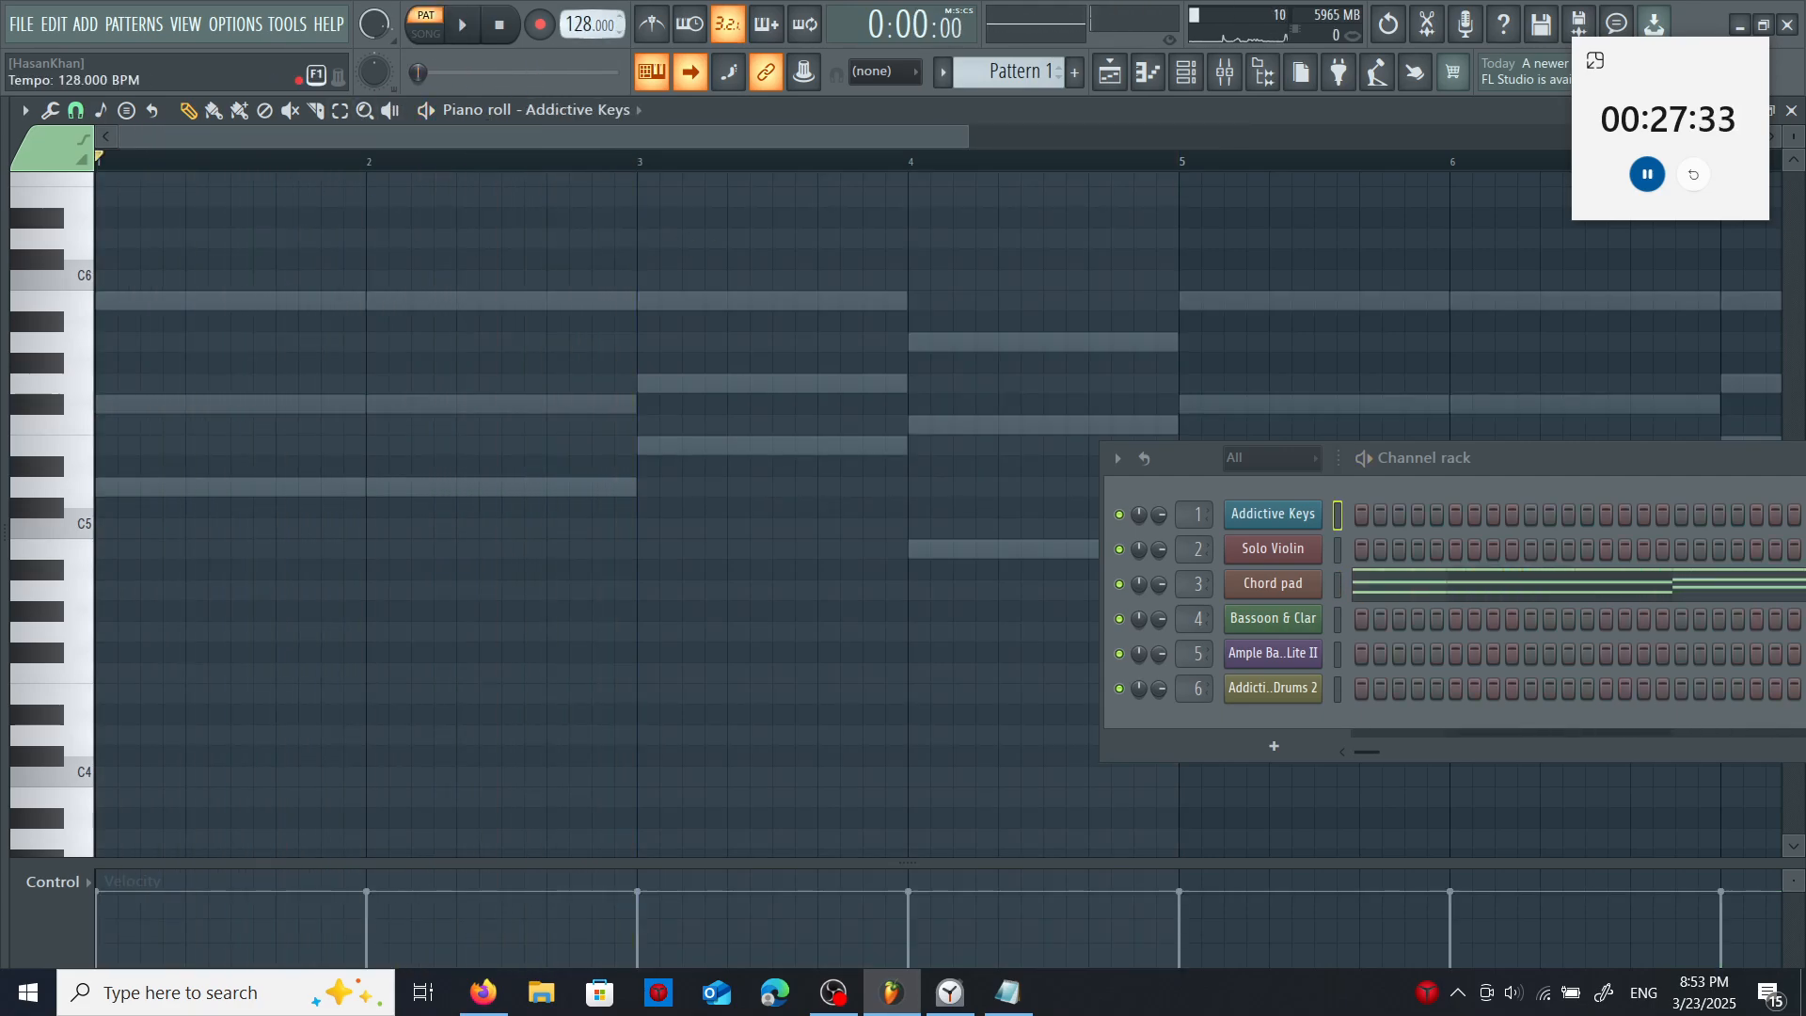
{"action": "left_click_drag", "start_coordinate": [591, 24], "coordinate": [591, 38]}
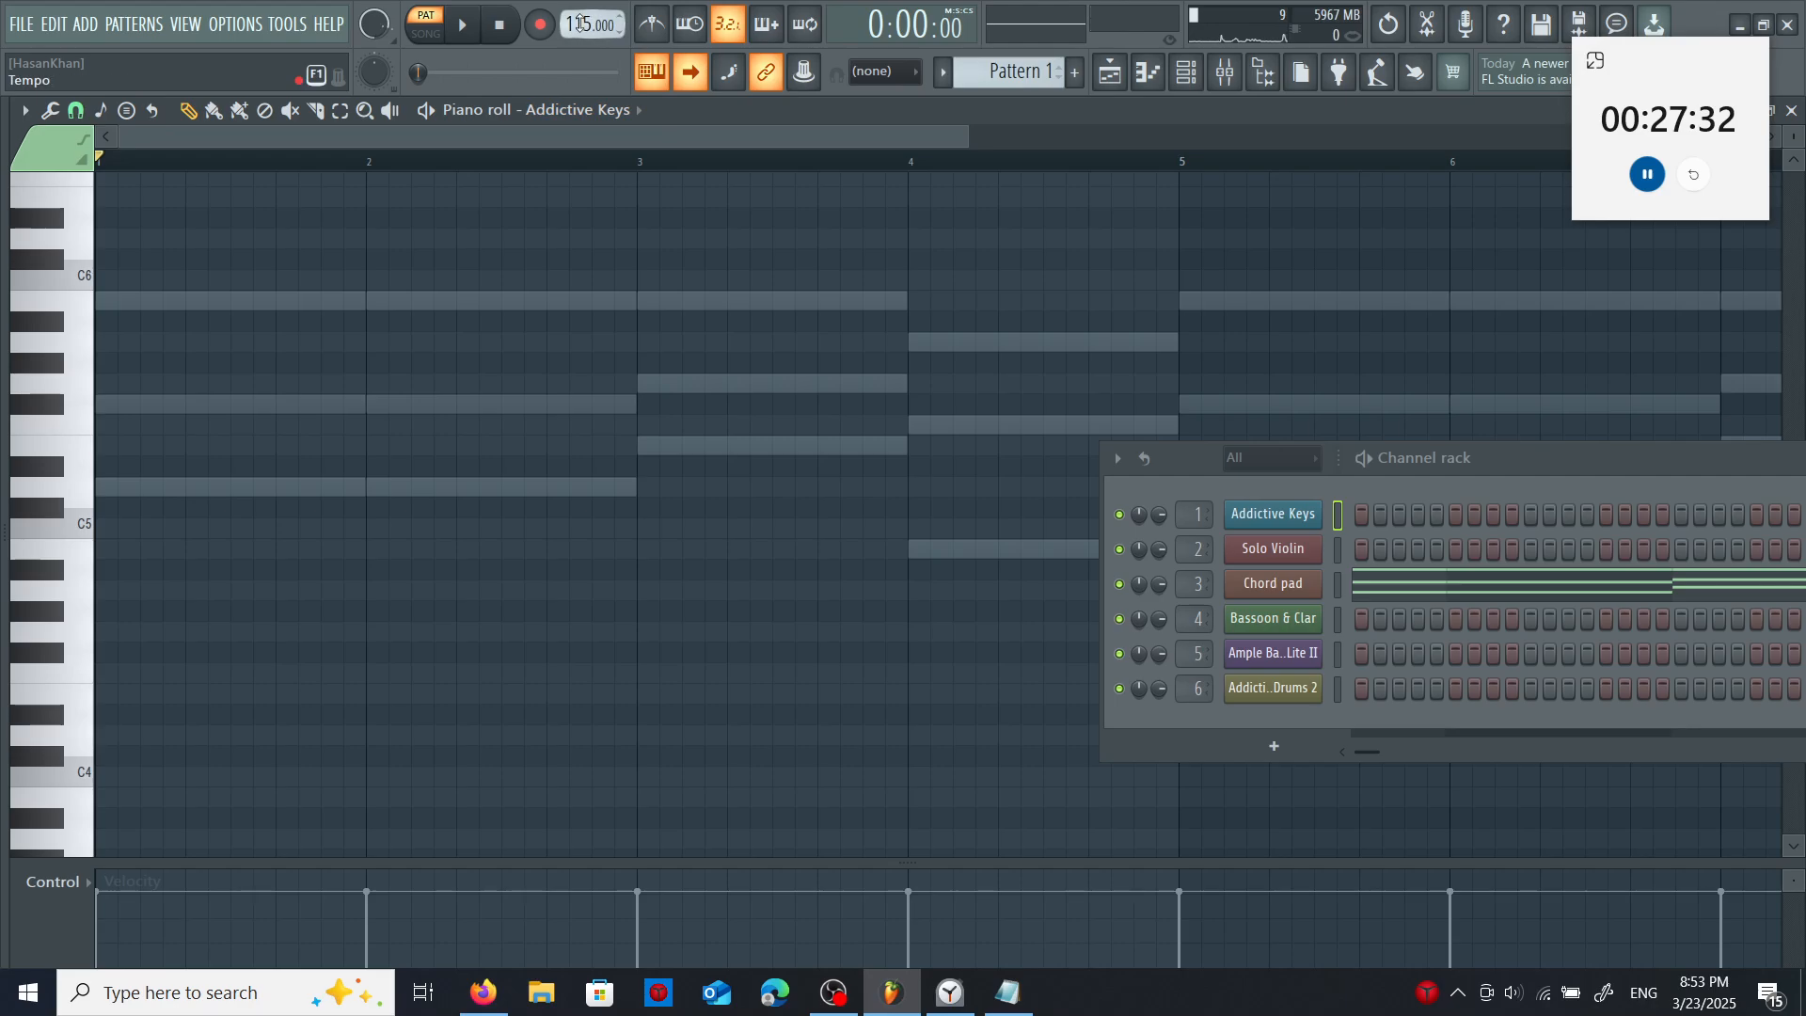
{"action": "left_click_drag", "start_coordinate": [578, 24], "coordinate": [579, 6]}
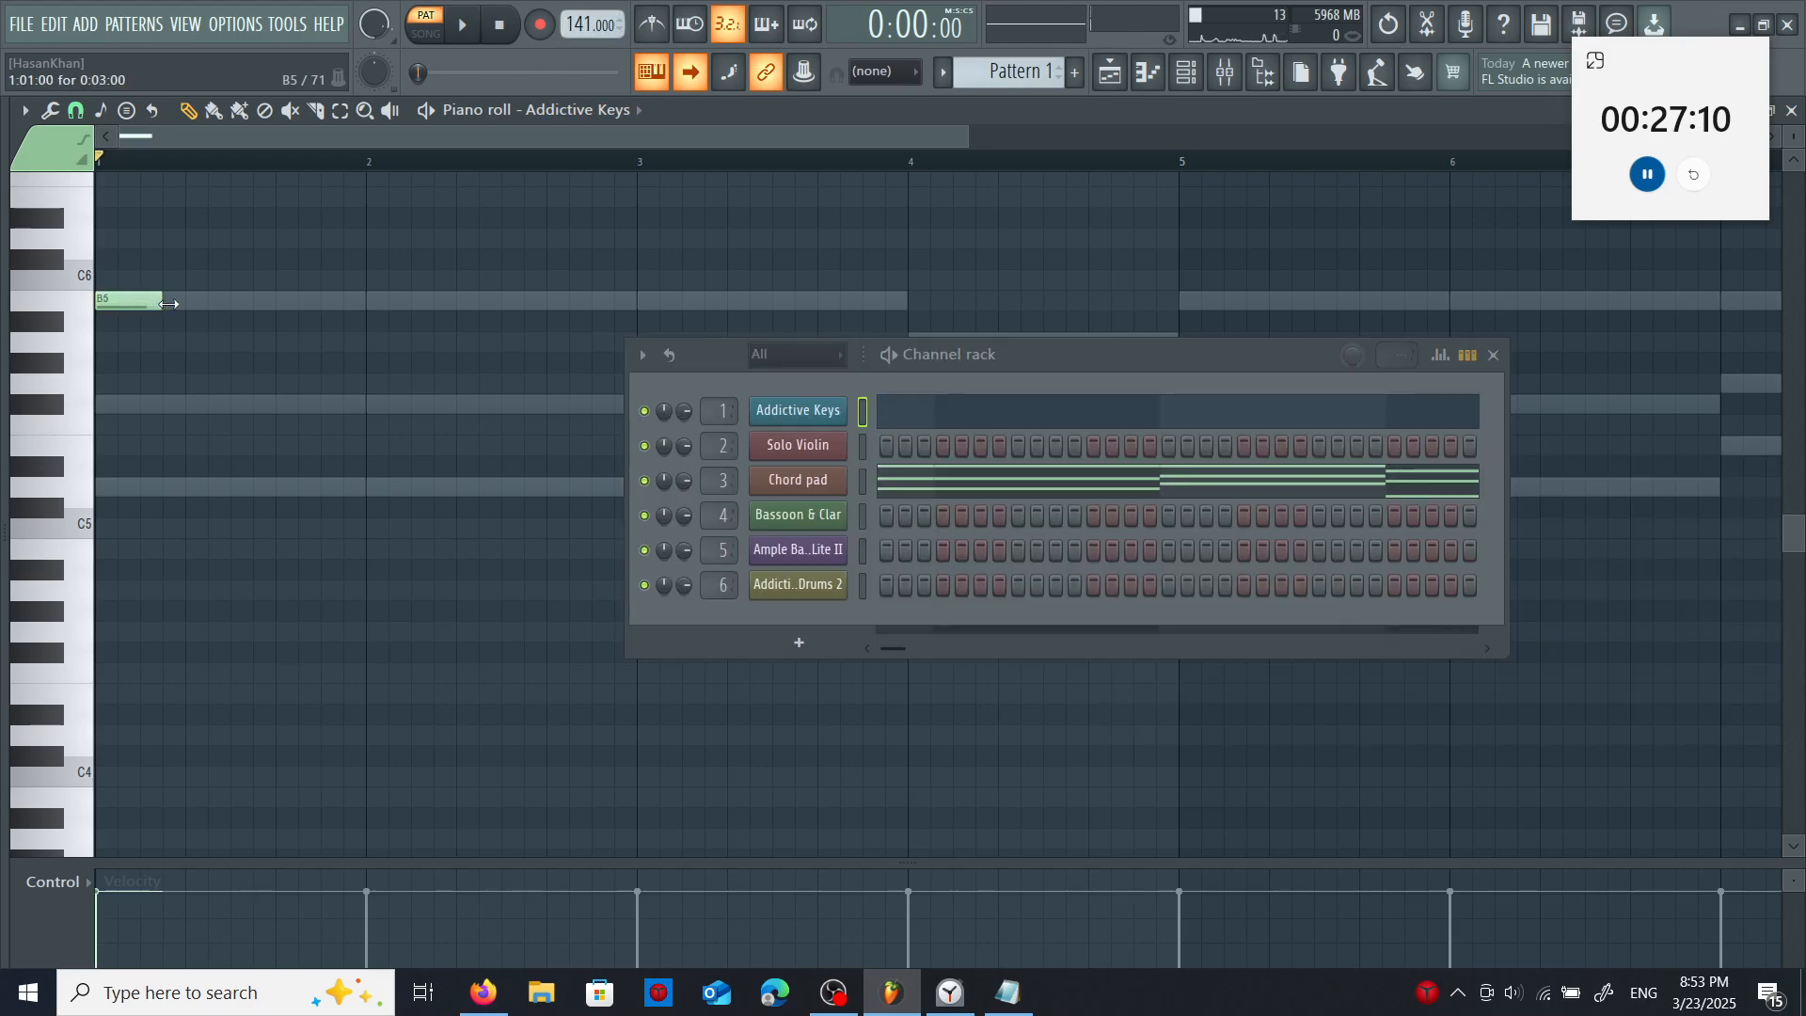
- Write the Addictive Keys melody over the chords, from B5, F#5, D5 in bar 1 through A5, F5, A5 in bar 4
{"action": "left_click", "coordinate": [194, 403]}
{"action": "left_click", "coordinate": [281, 486]}
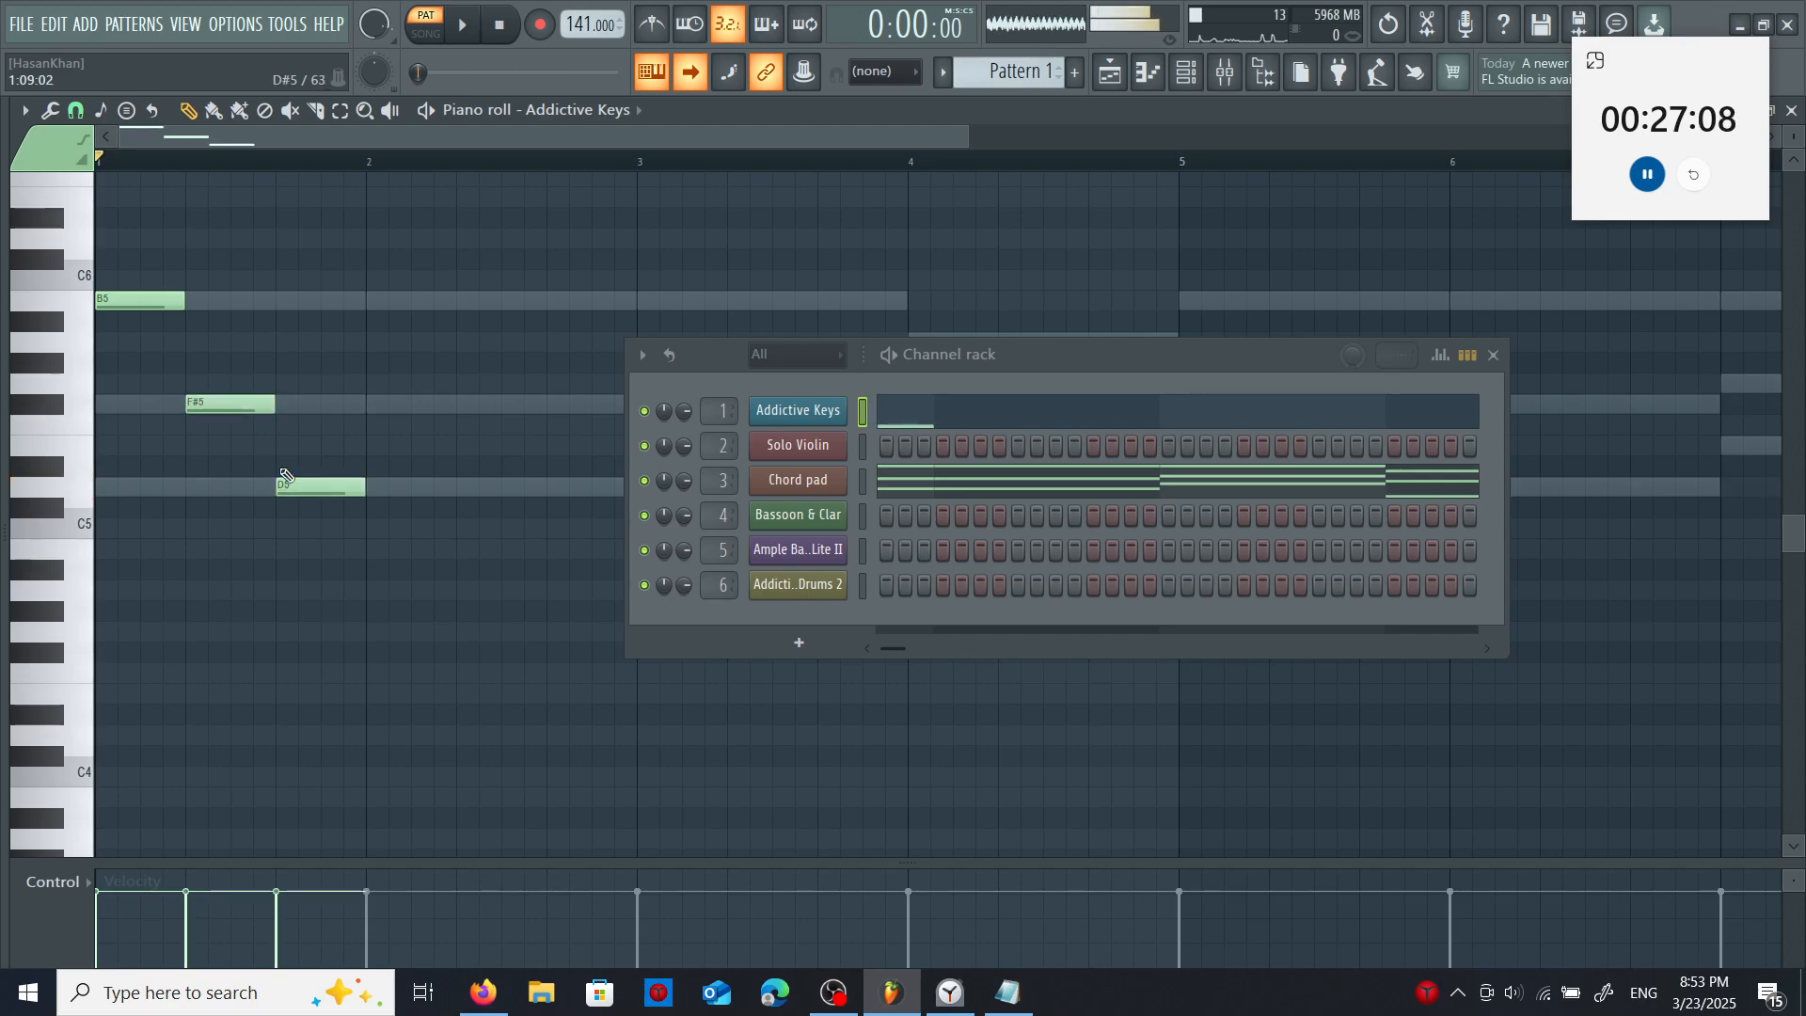
{"action": "left_click", "coordinate": [369, 301]}
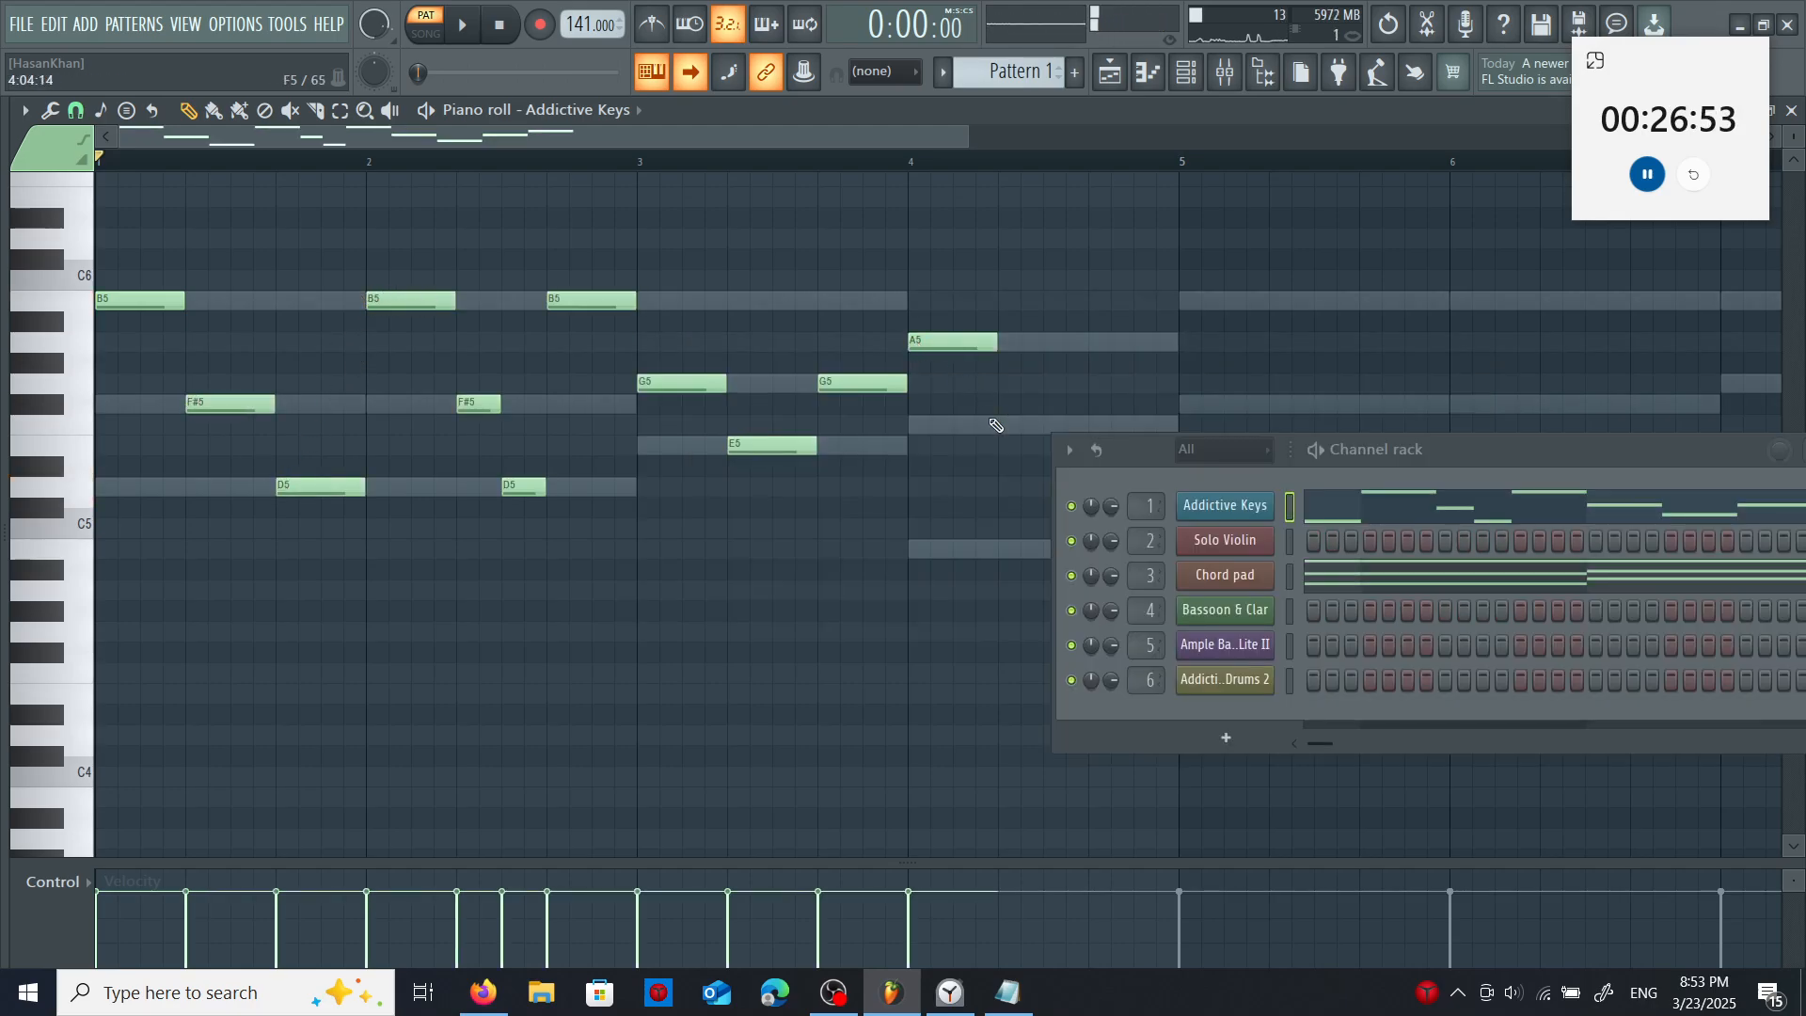
{"action": "left_click", "coordinate": [1004, 423]}
{"action": "left_click_drag", "start_coordinate": [1140, 447], "coordinate": [1250, 493]}
{"action": "left_click", "coordinate": [1094, 342]}
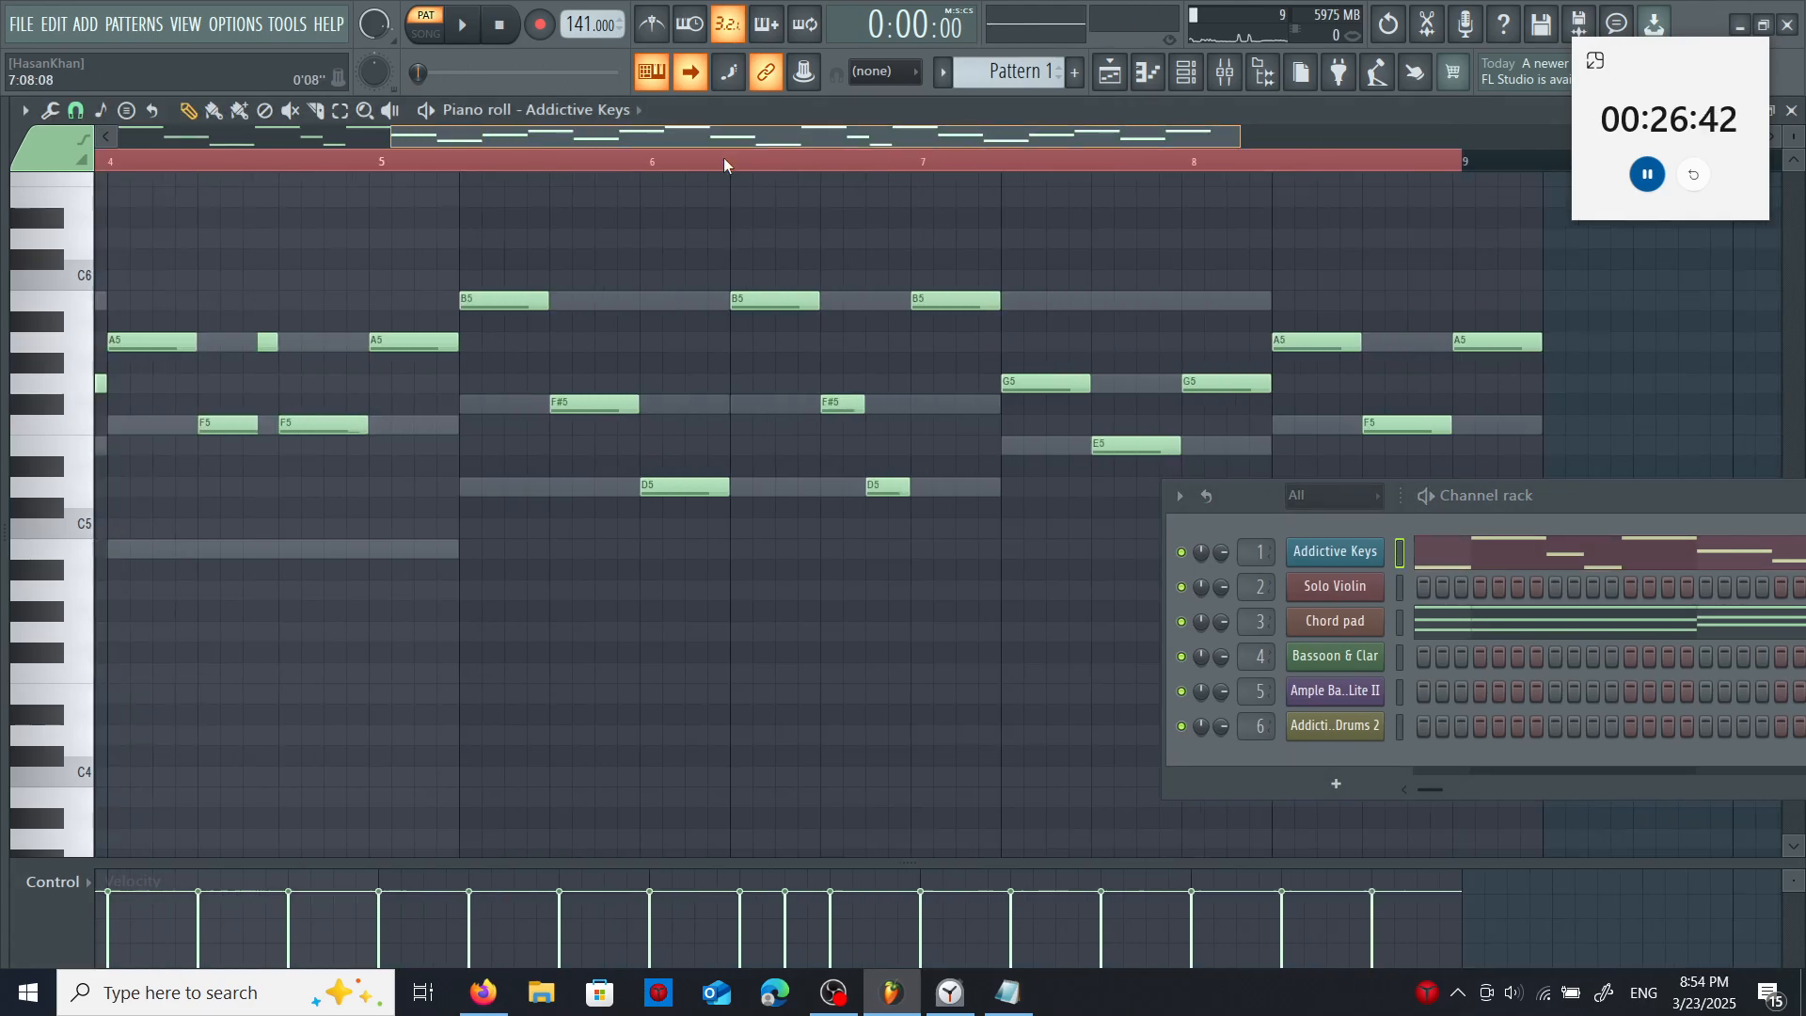
{"action": "scroll", "coordinate": [452, 222], "scroll_direction": "left", "scroll_amount": 2}
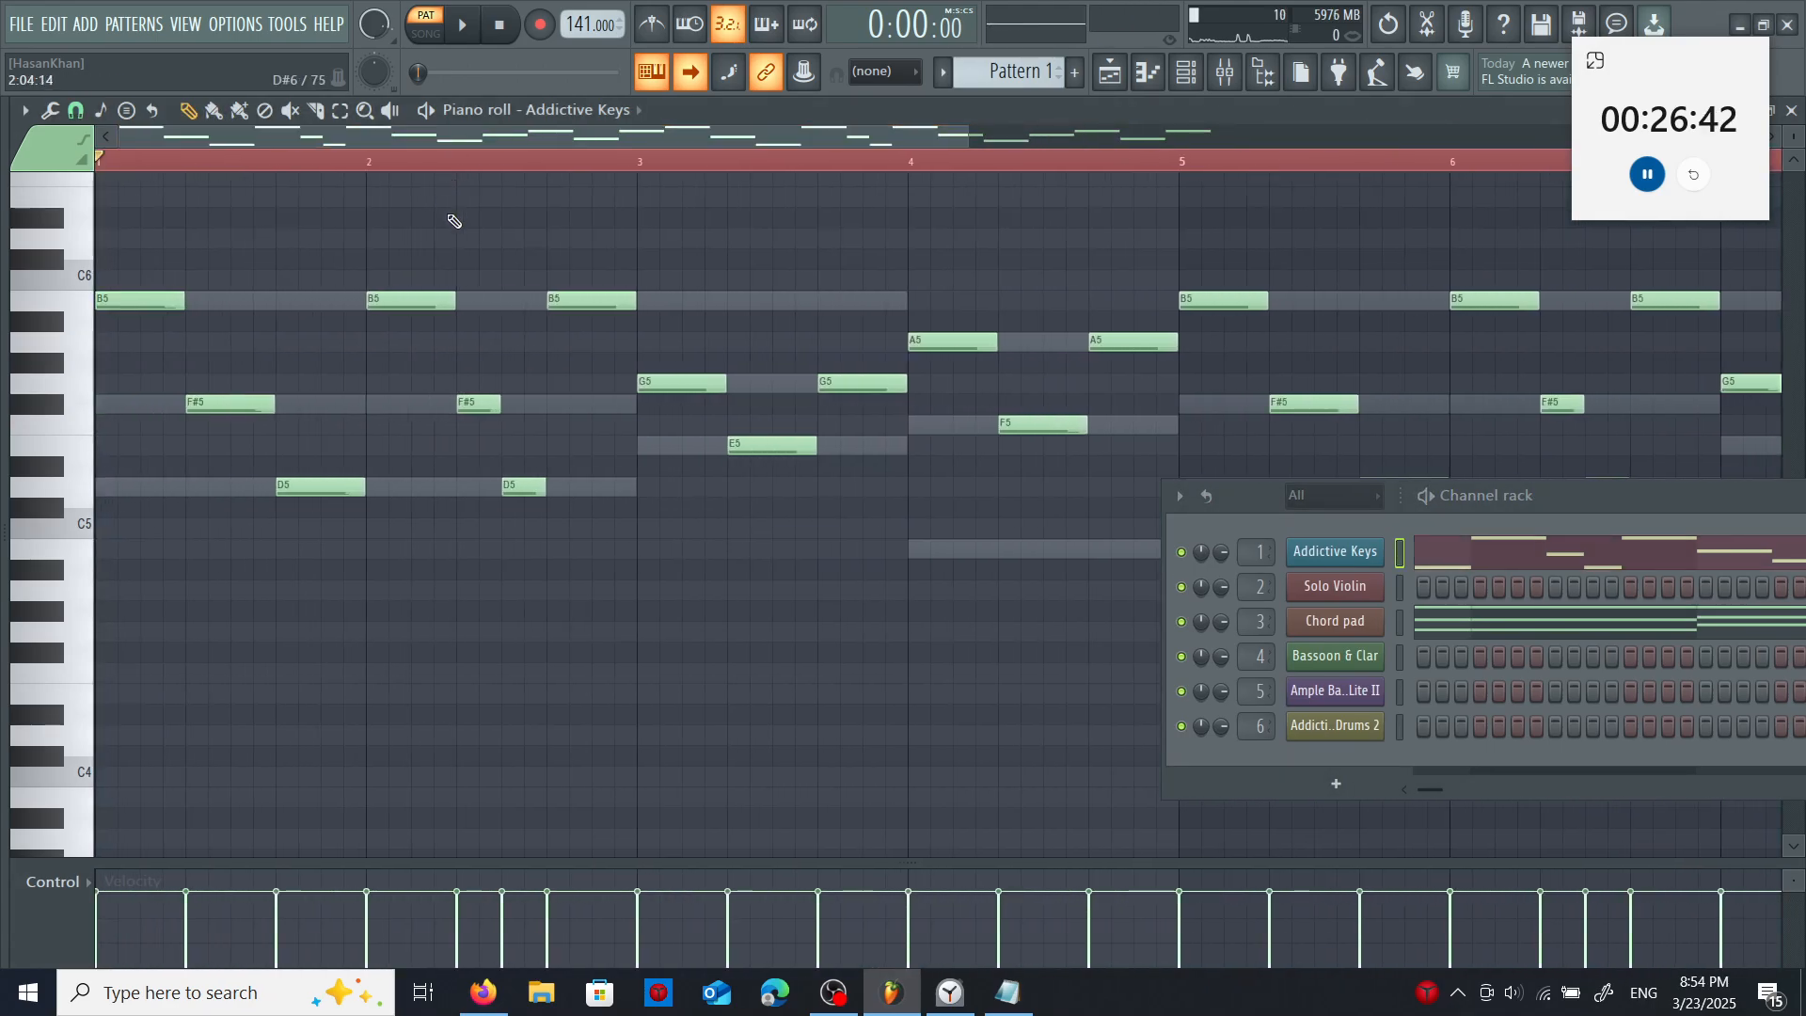
- Move the last Addictive Keys note of bar 2 to F#5, and in bar 8 add a B5 on beat two and delete the final A5
{"action": "left_click_drag", "start_coordinate": [572, 297], "coordinate": [566, 406]}
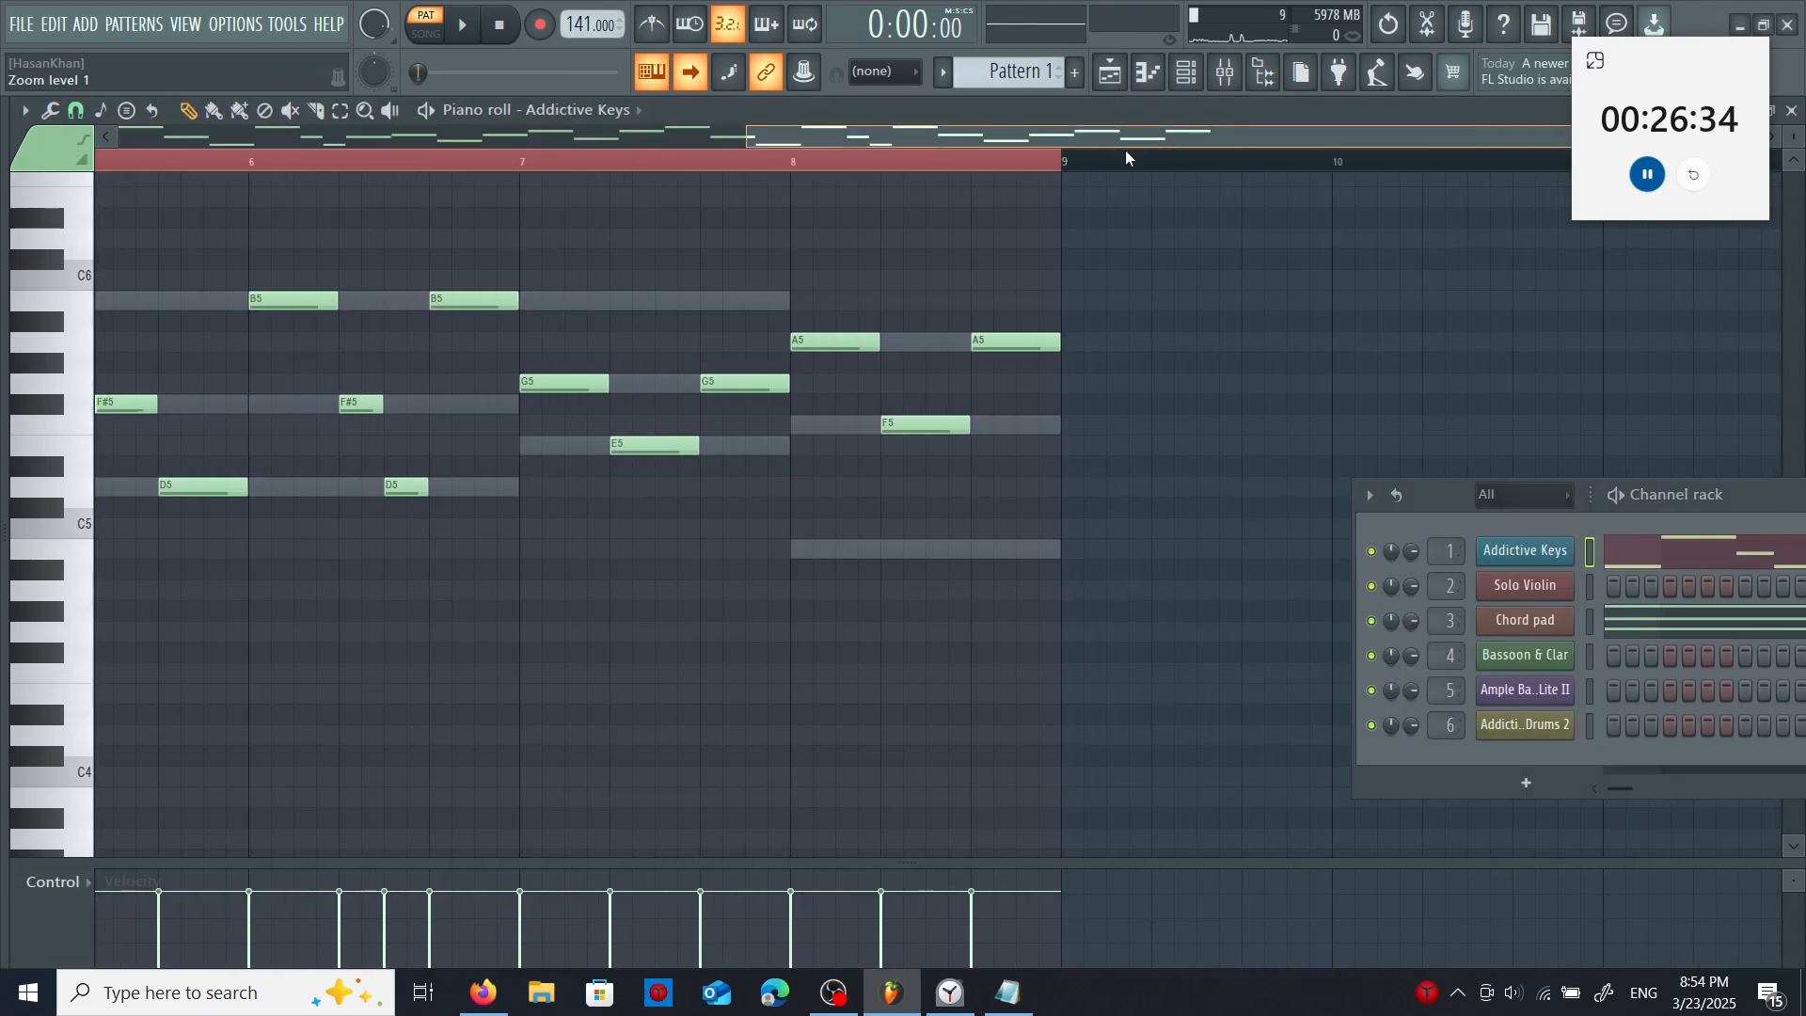
{"action": "scroll", "coordinate": [833, 580], "scroll_direction": "right", "scroll_amount": 1}
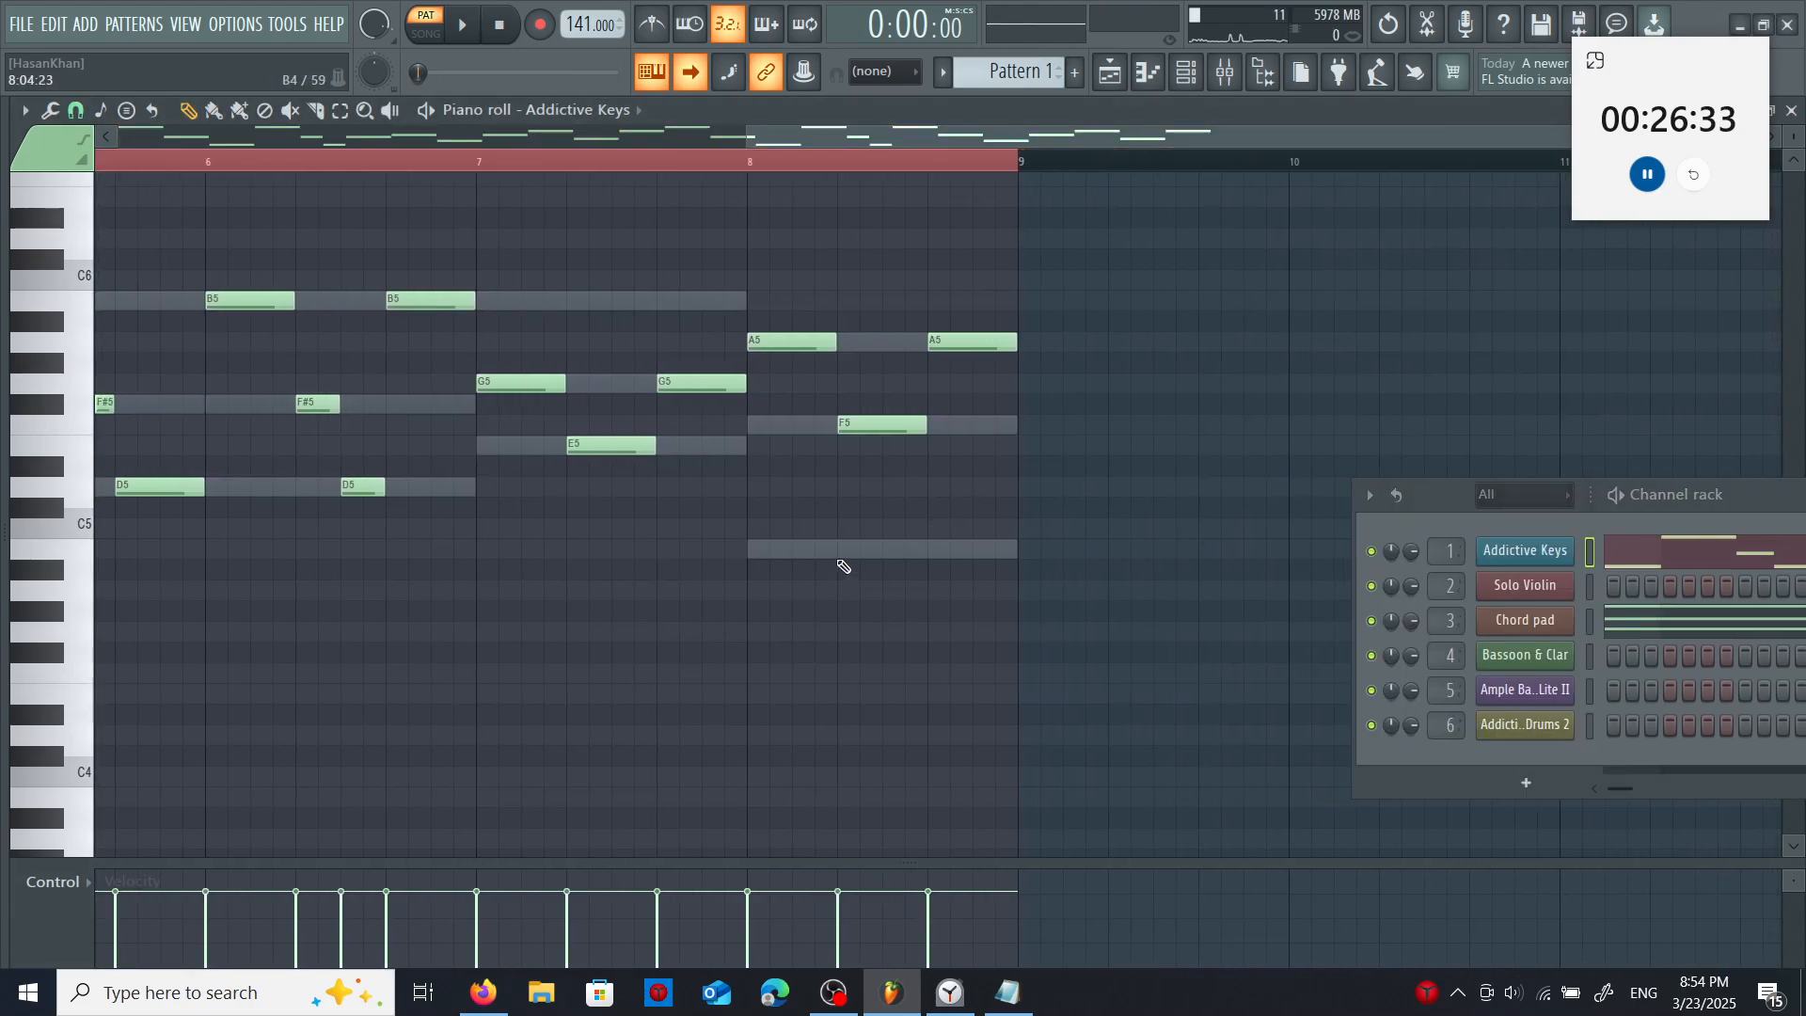
{"action": "left_click", "coordinate": [847, 549]}
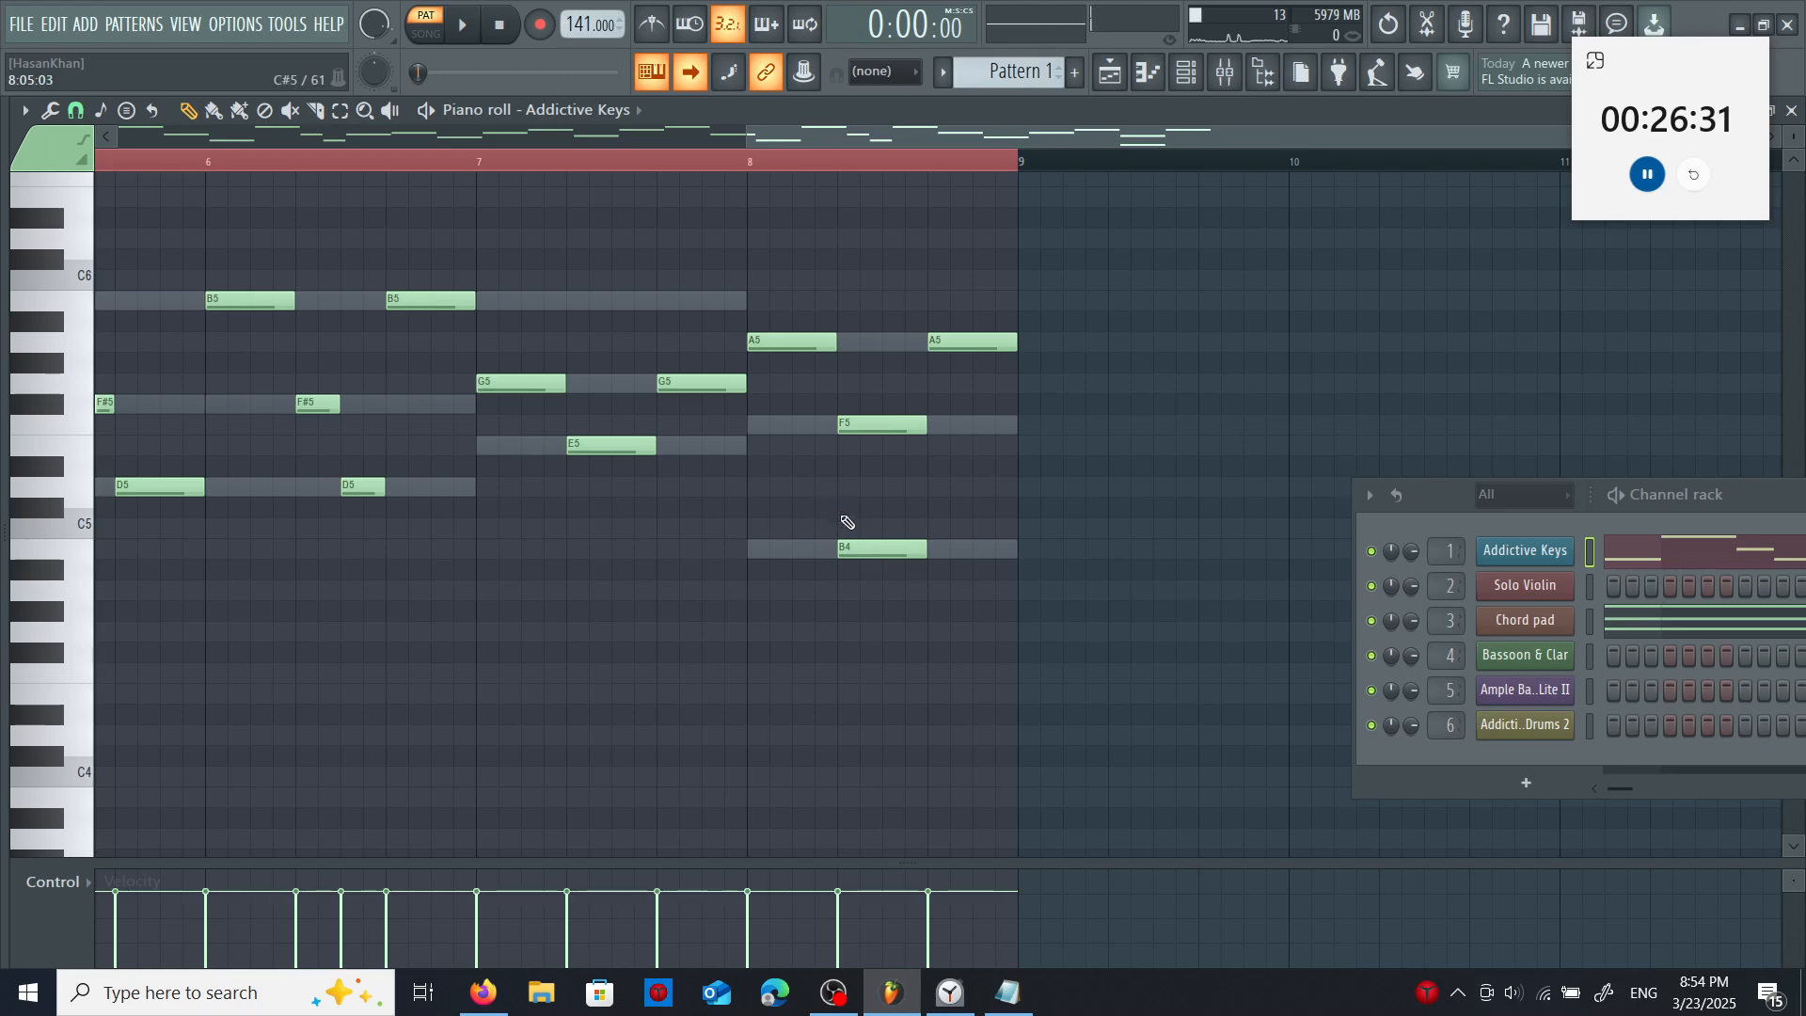
{"action": "left_click_drag", "start_coordinate": [861, 551], "coordinate": [855, 298]}
{"action": "right_click", "coordinate": [943, 344]}
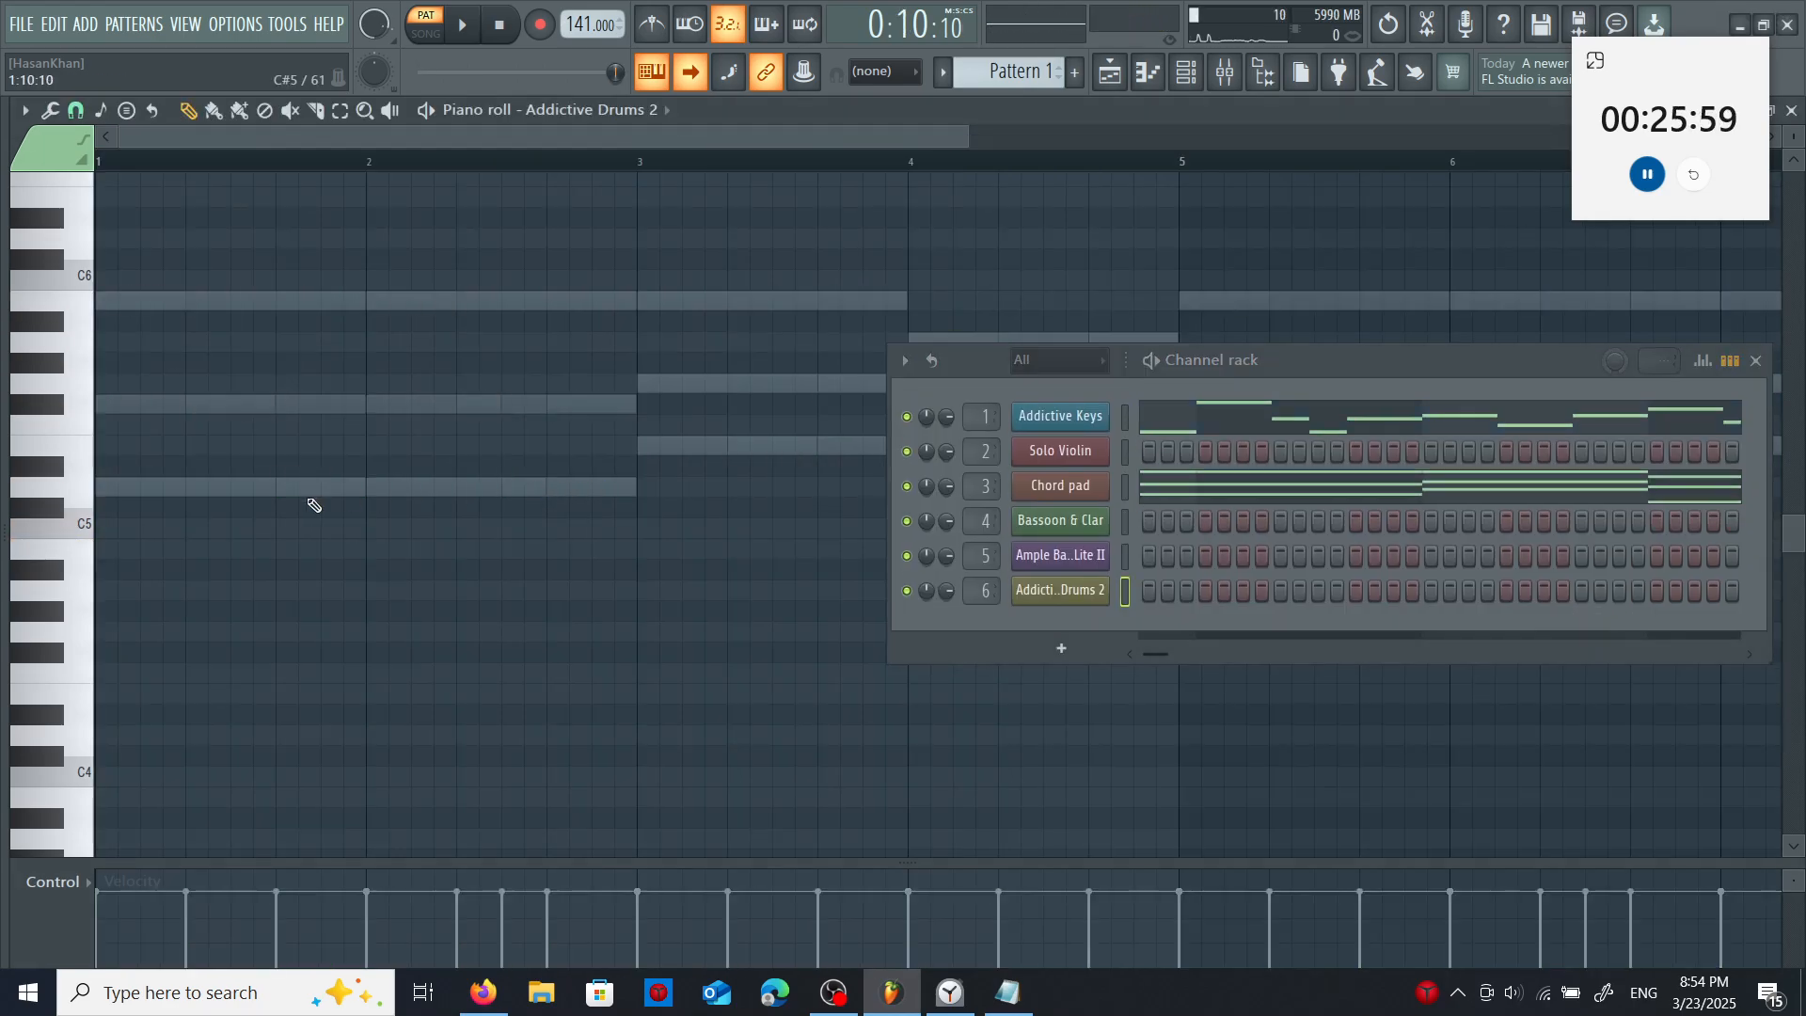
- Using the drum note list in the Notepad cheatsheet, place Addictive Drums 2 kicks on C3 at beat 1 and snares on D3 at beats 2 and 3
{"action": "scroll", "coordinate": [318, 505], "scroll_direction": "down", "scroll_amount": 3}
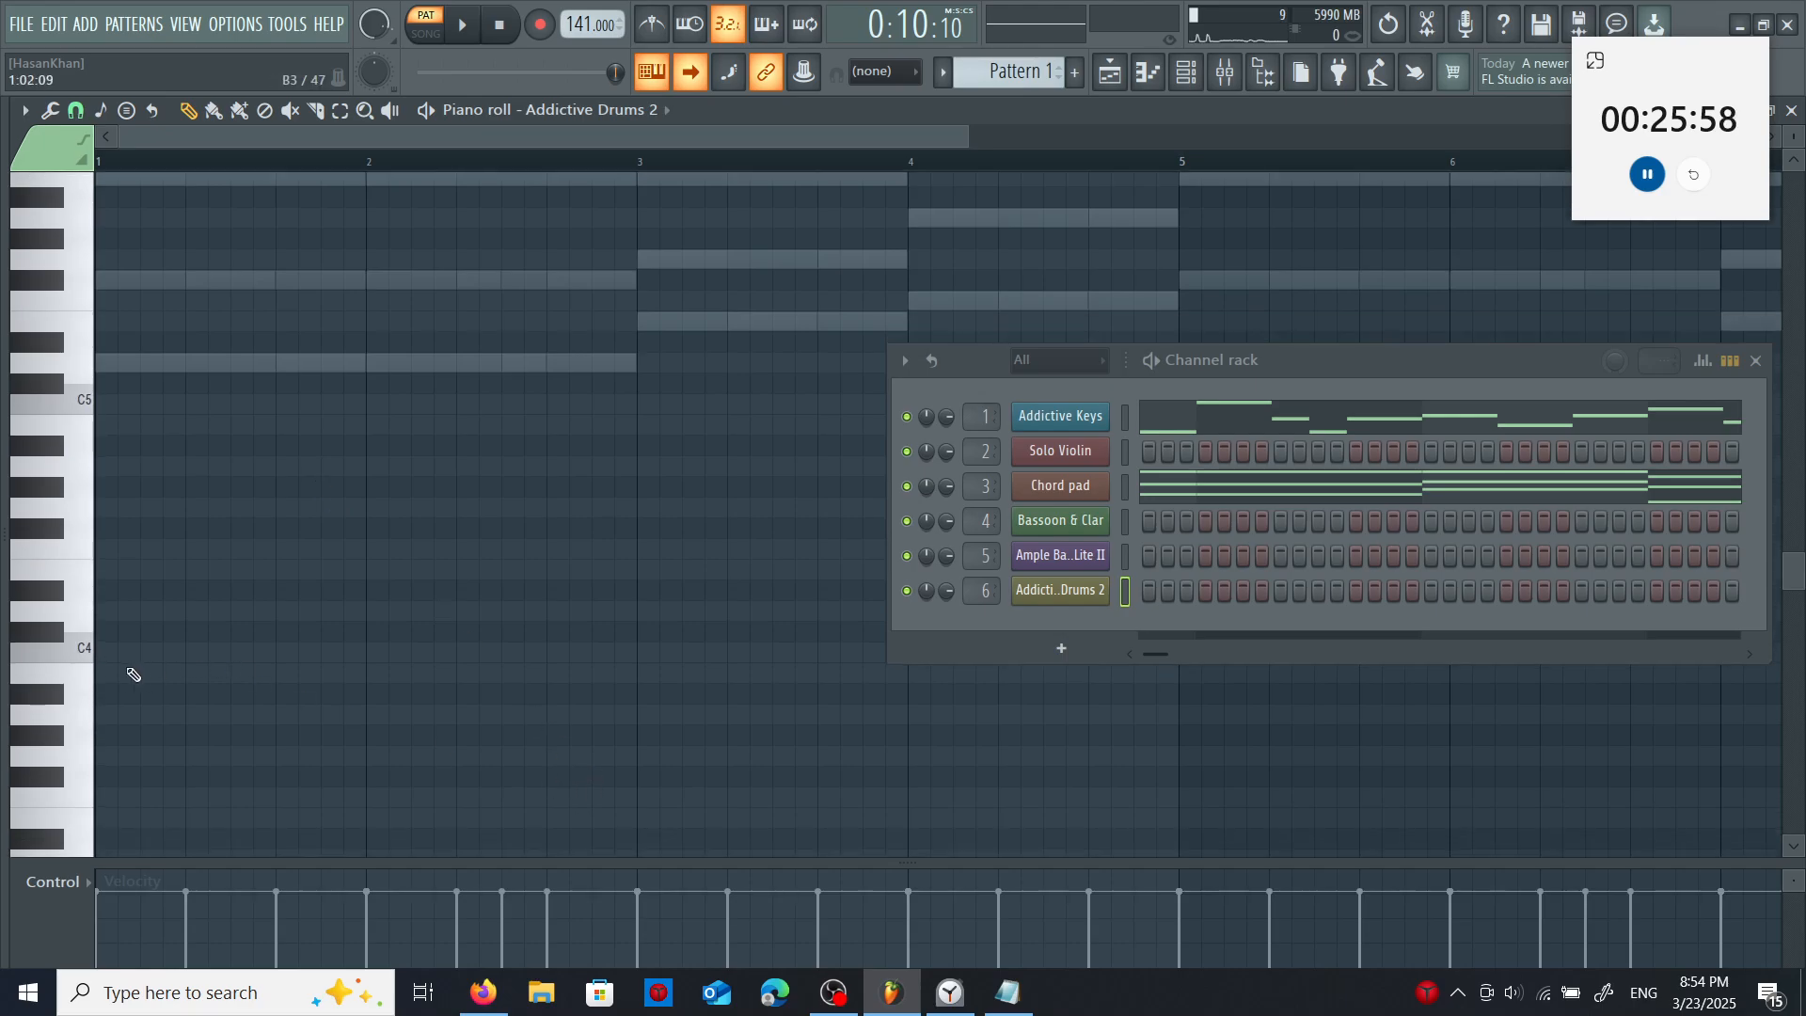
{"action": "left_click", "coordinate": [1008, 992]}
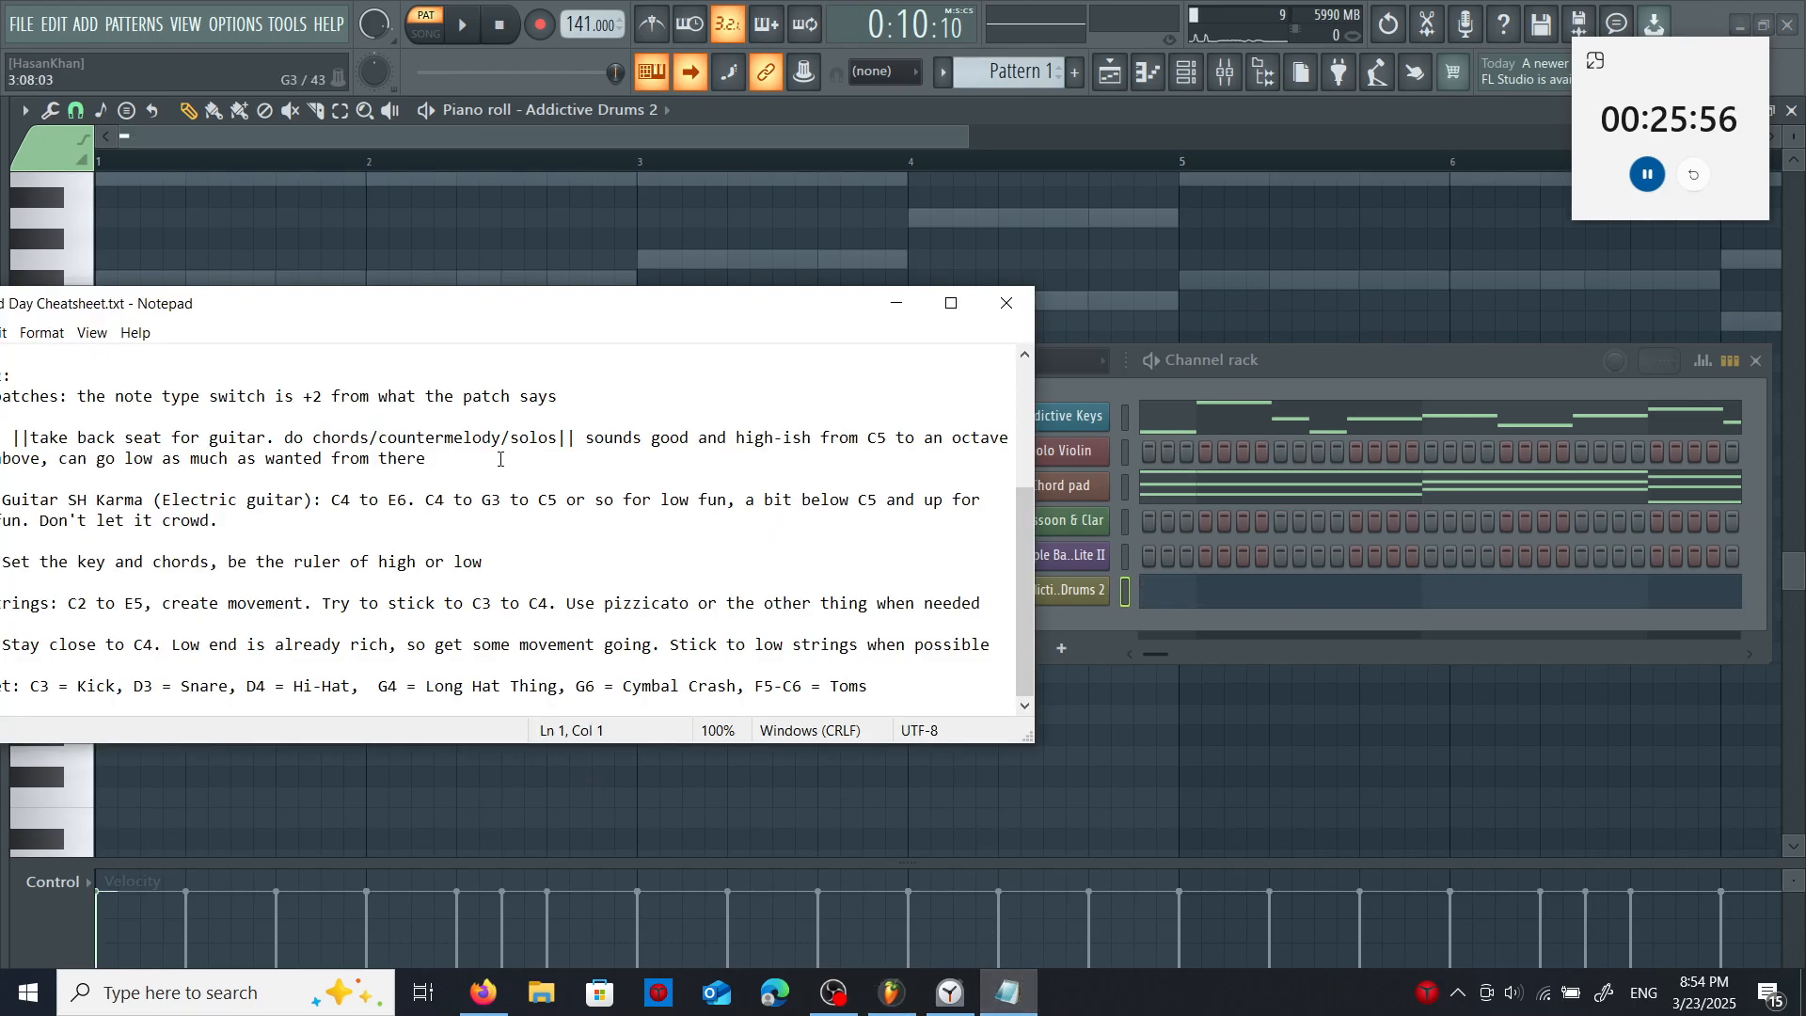
{"action": "left_click_drag", "start_coordinate": [526, 322], "coordinate": [1125, 325]}
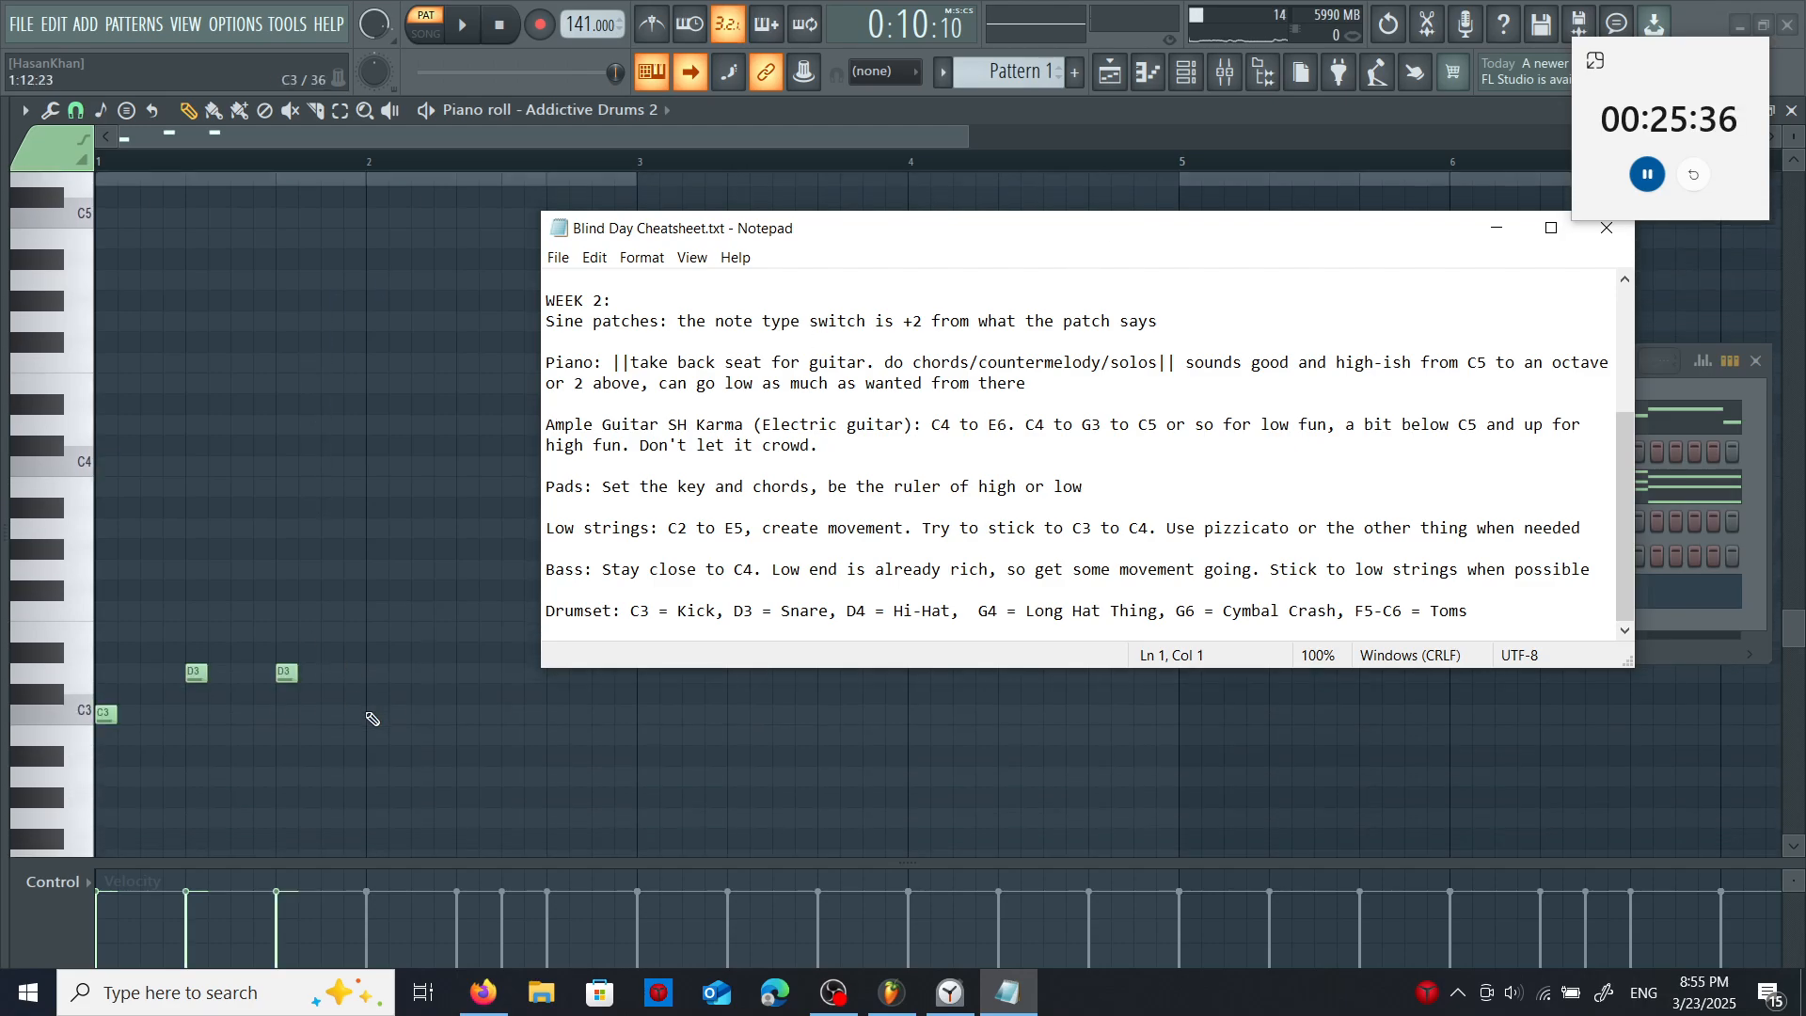
{"action": "left_click", "coordinate": [372, 718]}
{"action": "left_click", "coordinate": [470, 671]}
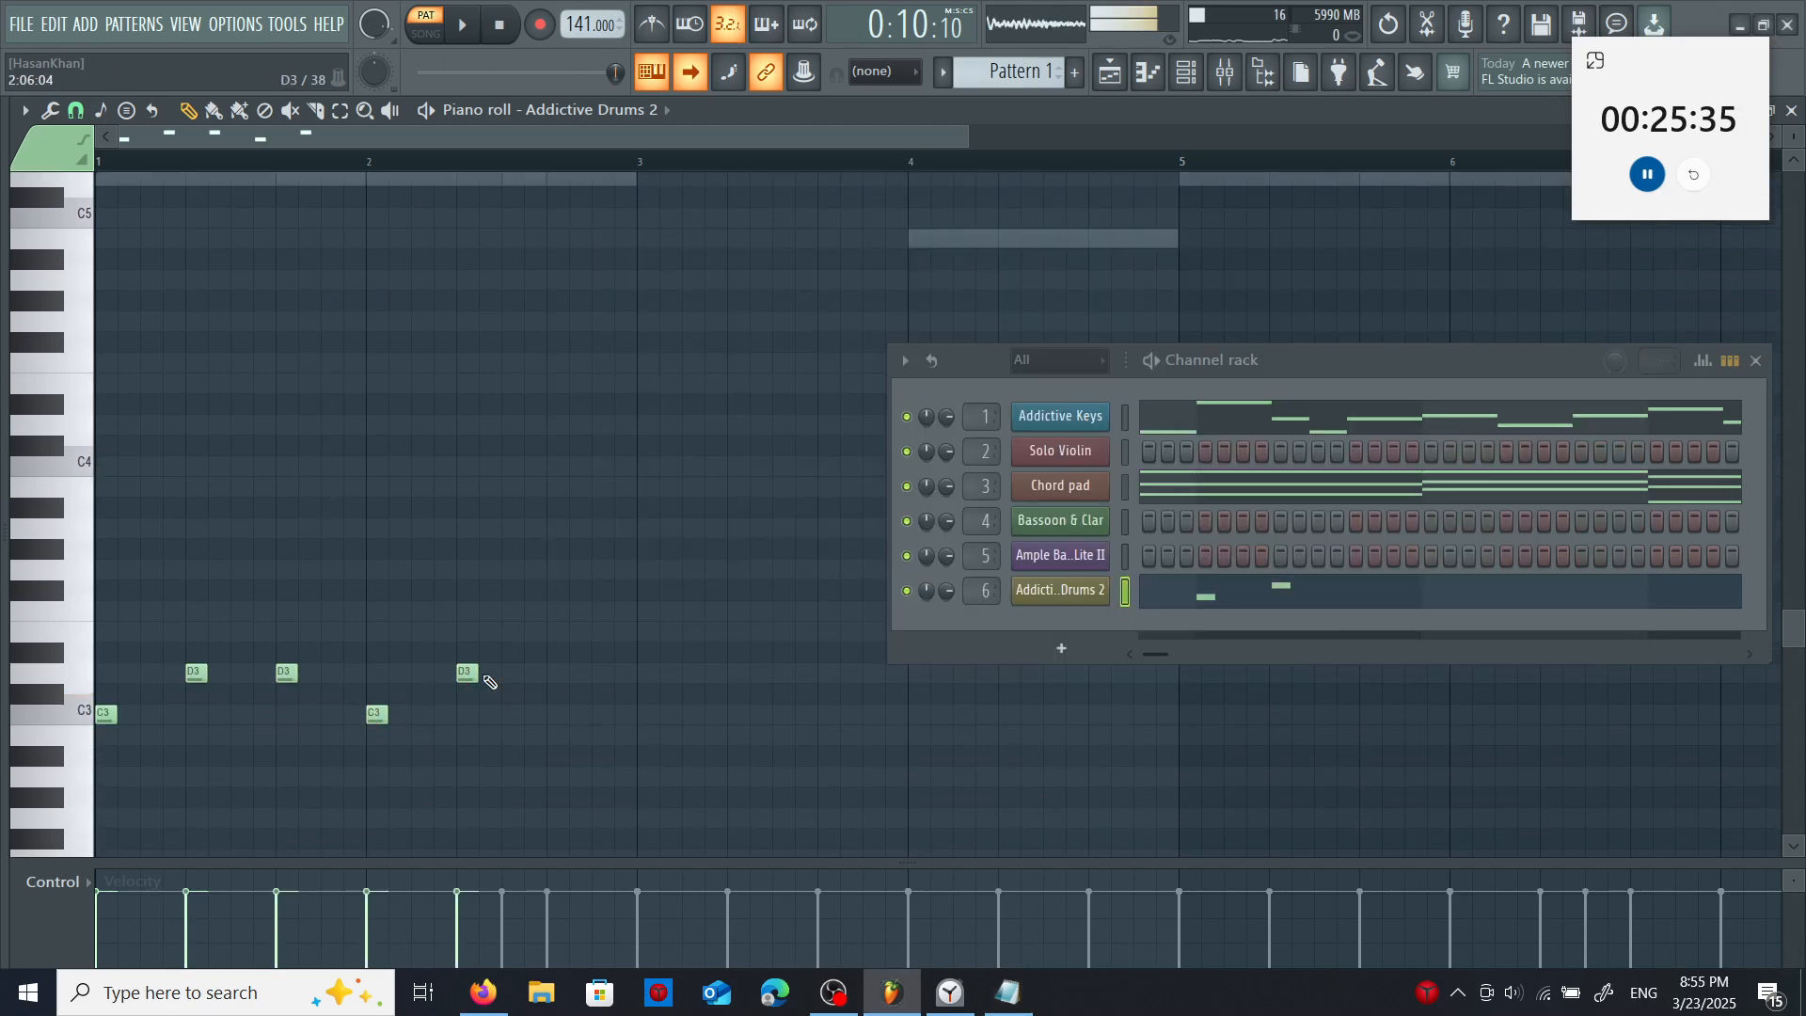
{"action": "left_click", "coordinate": [556, 673]}
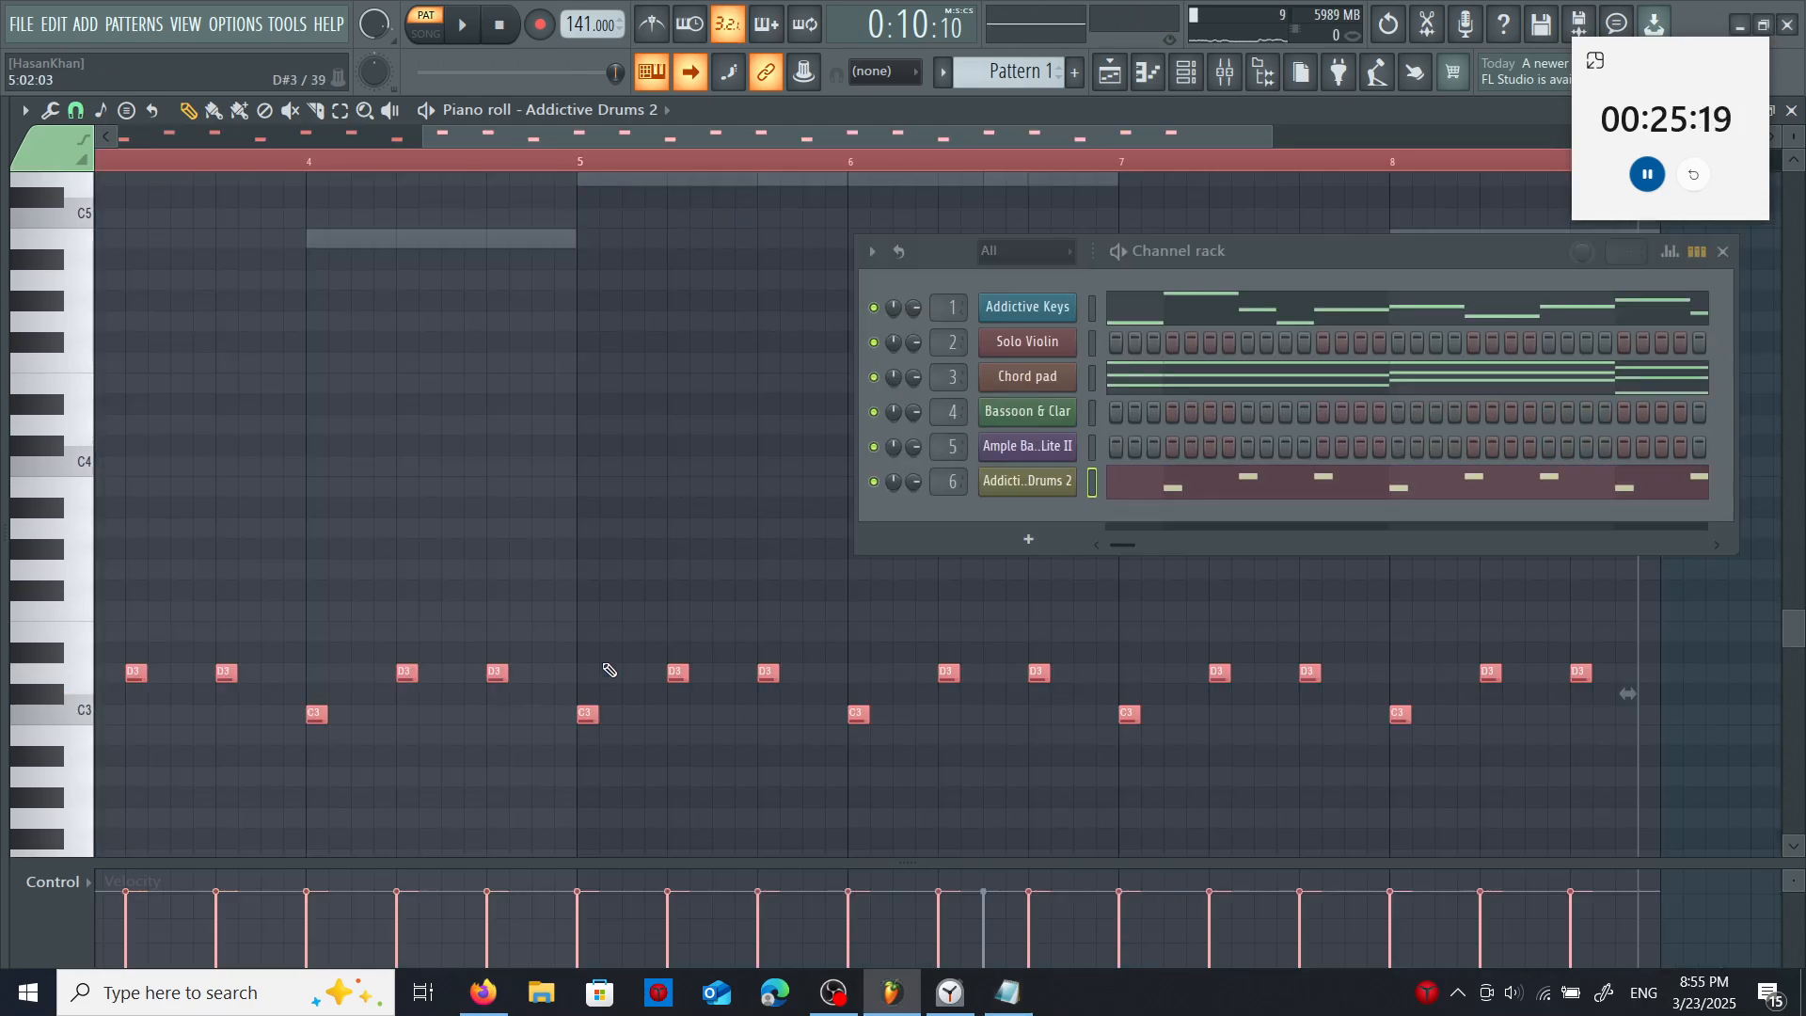
- Lower the velocity of the selected drum notes and set the drums' Fruity Delay 2 to ping-pong feedback with a 21% mix level
{"action": "double_click", "coordinate": [587, 712]}
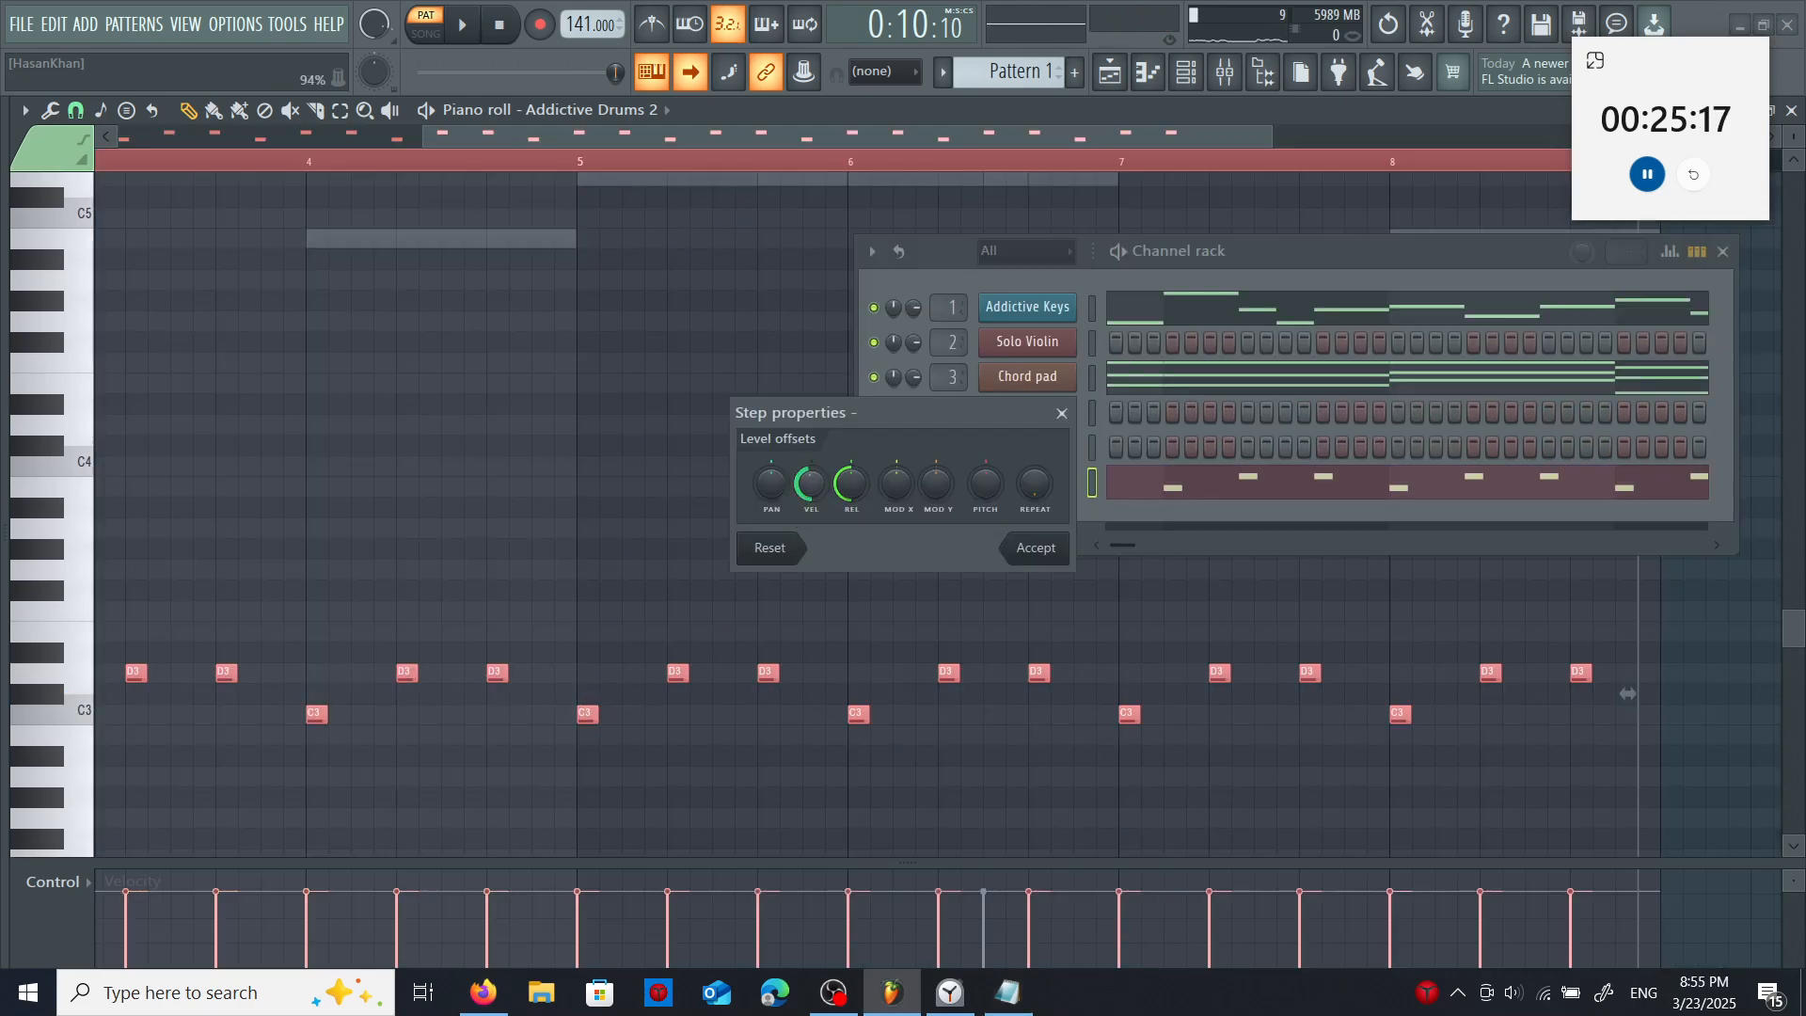
{"action": "left_click", "coordinate": [1033, 549]}
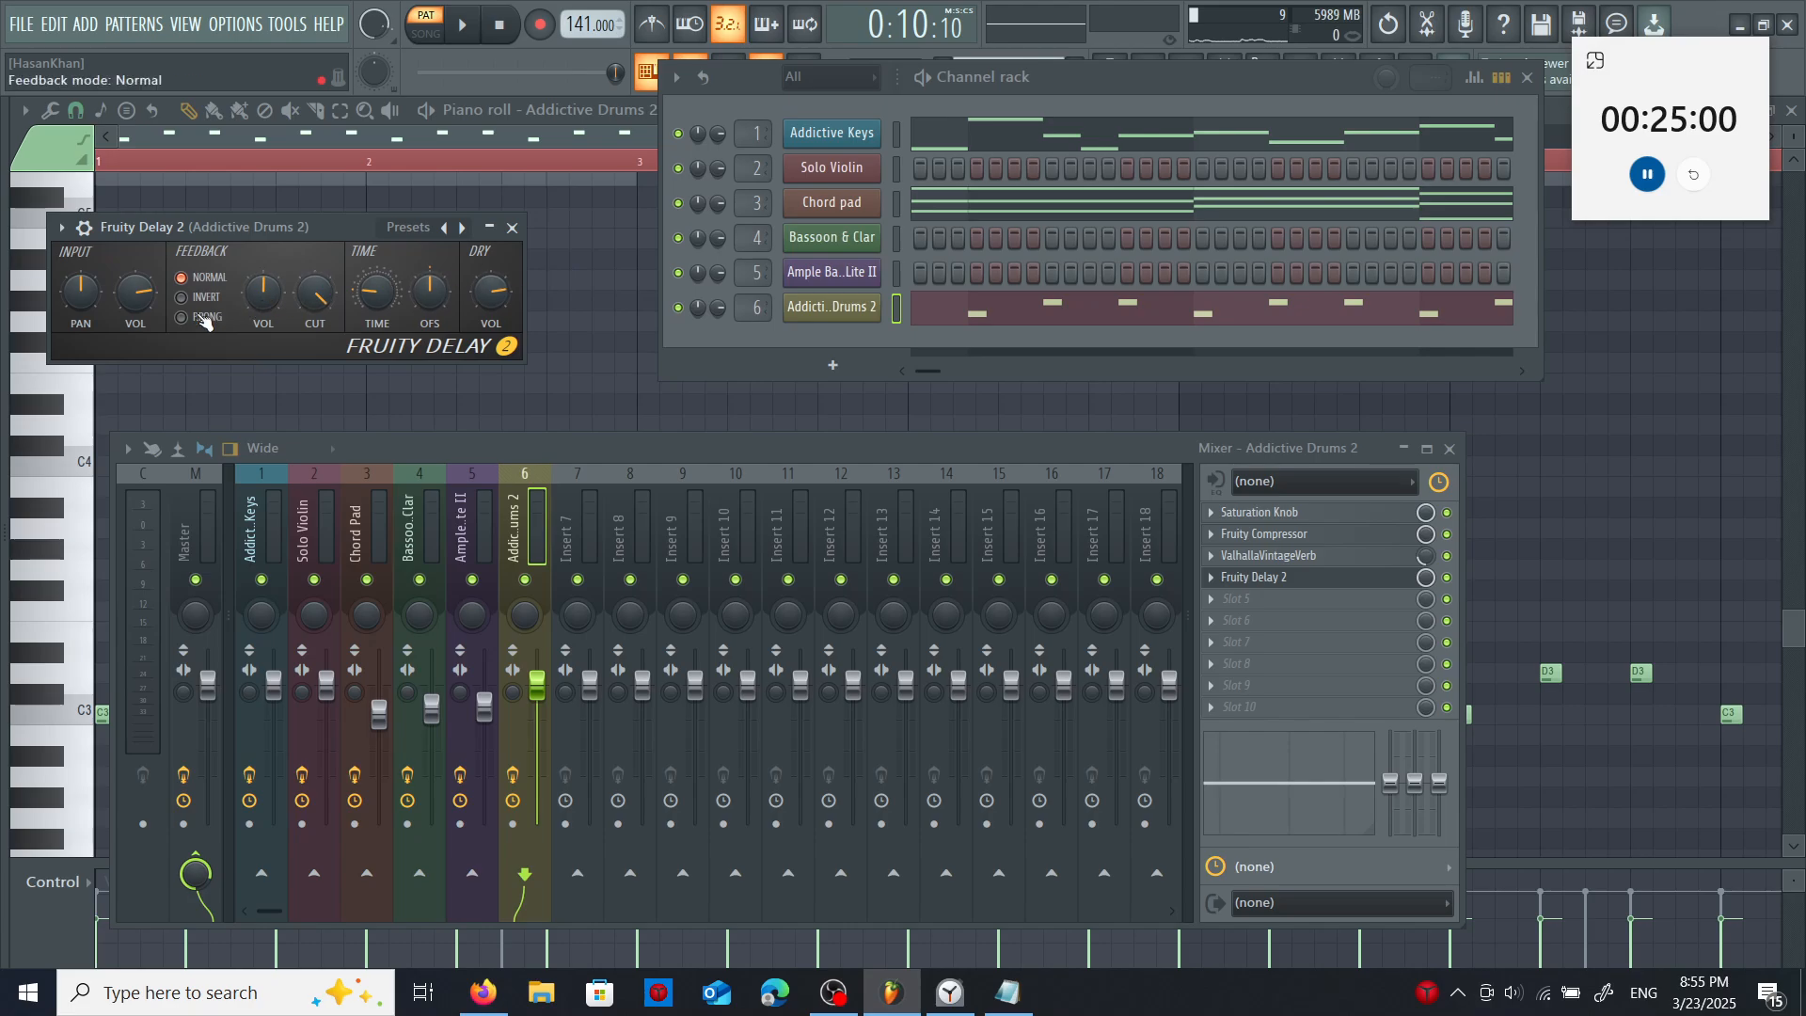
{"action": "left_click", "coordinate": [183, 317]}
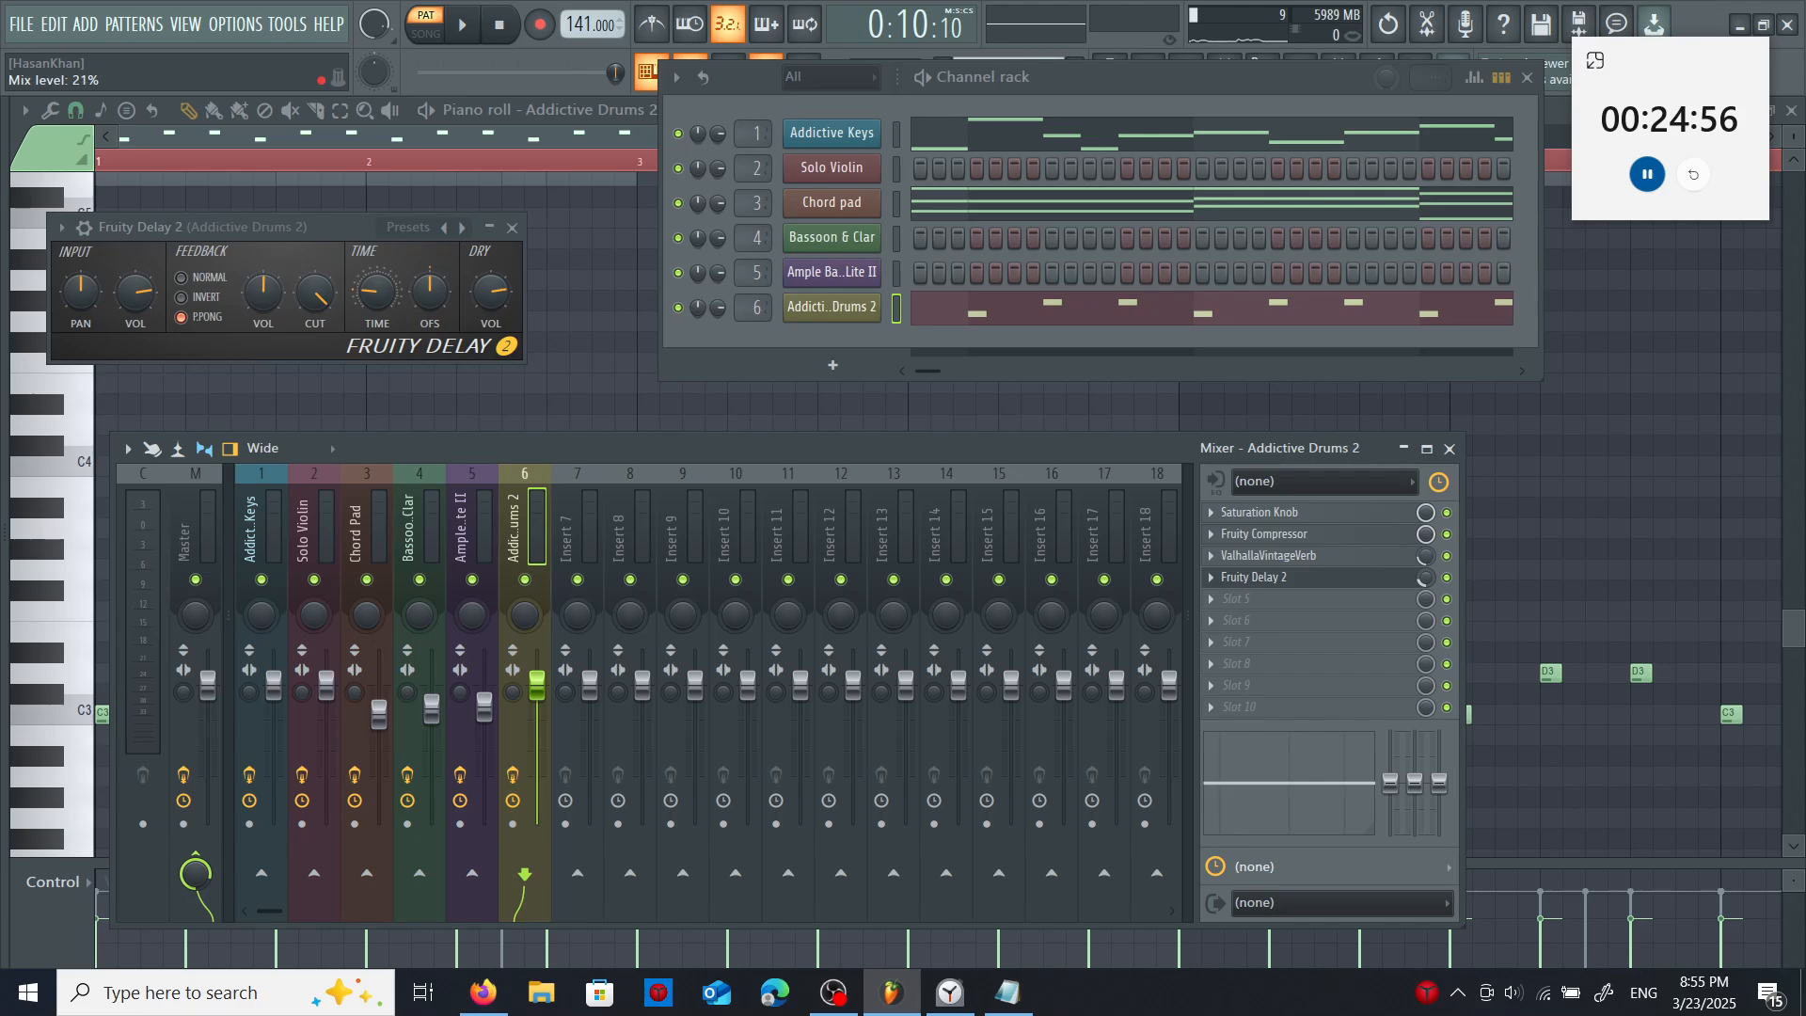
{"action": "left_click", "coordinate": [1449, 450]}
{"action": "left_click", "coordinate": [512, 229]}
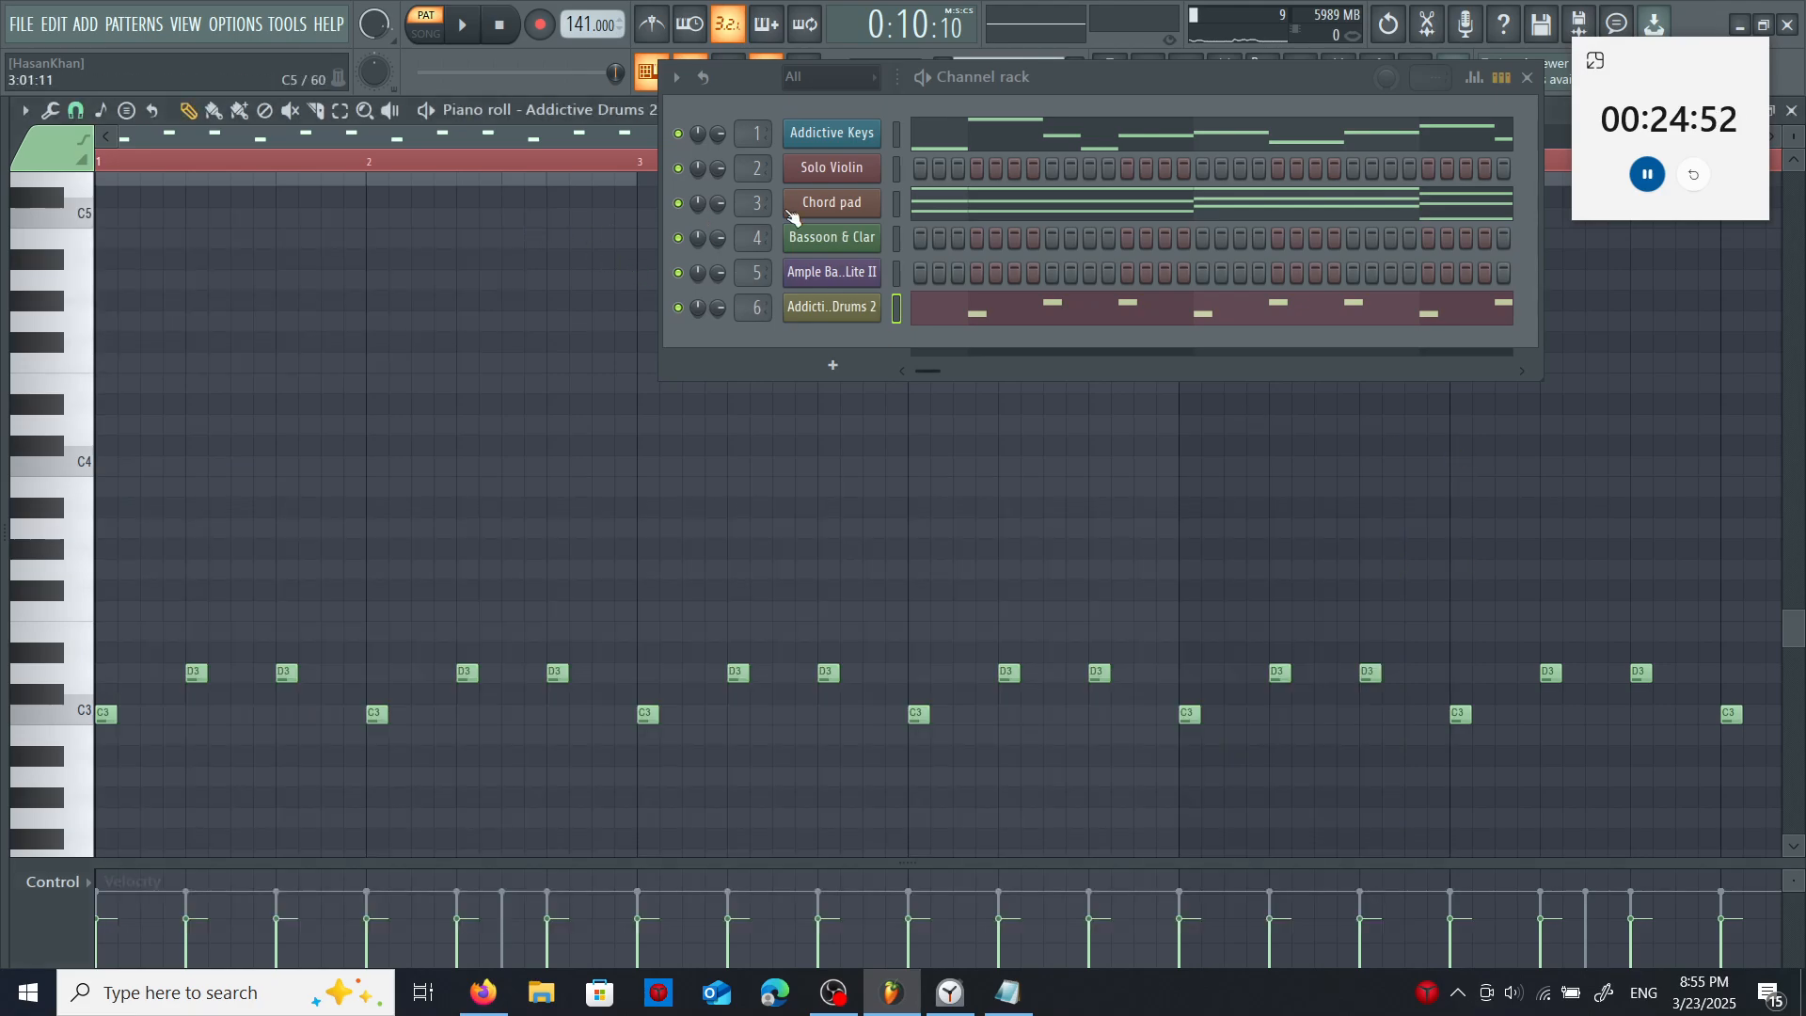
- Pull band 7 of the master's Fruity Parametric EQ 2 down and lower in frequency to cut the treble
{"action": "left_click", "coordinate": [1527, 77]}
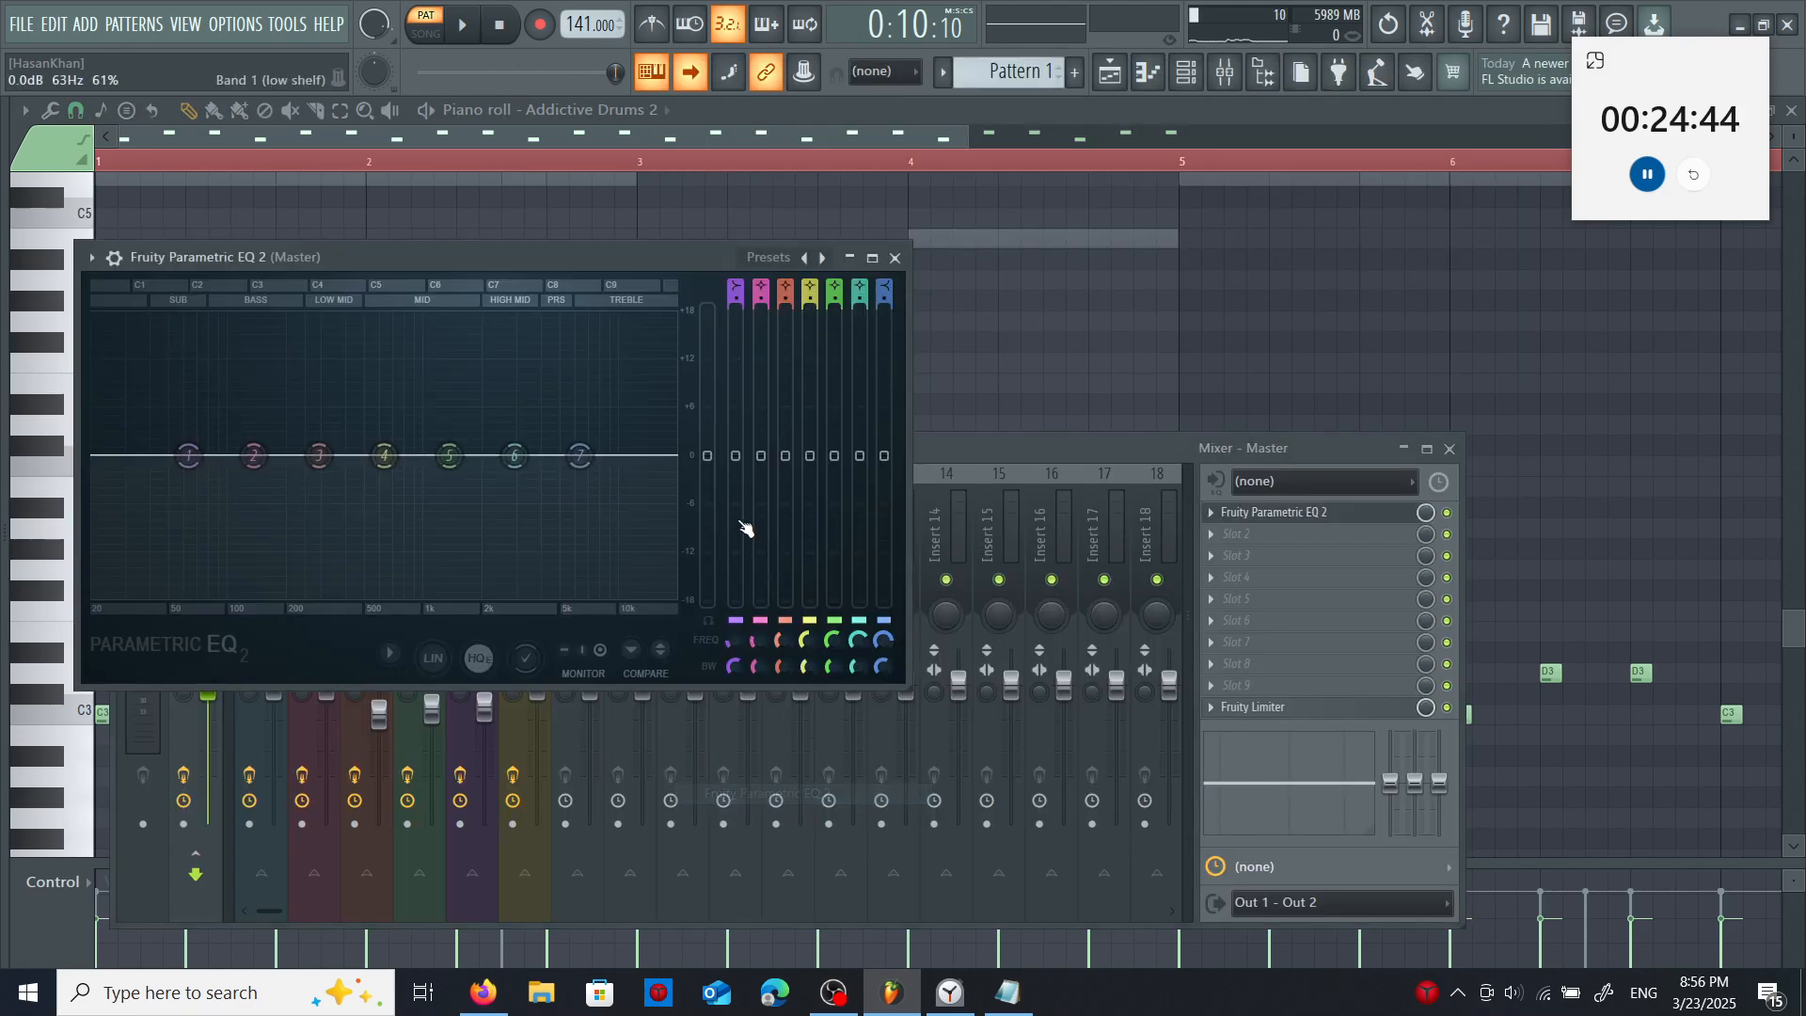
{"action": "left_click_drag", "start_coordinate": [581, 463], "coordinate": [538, 515]}
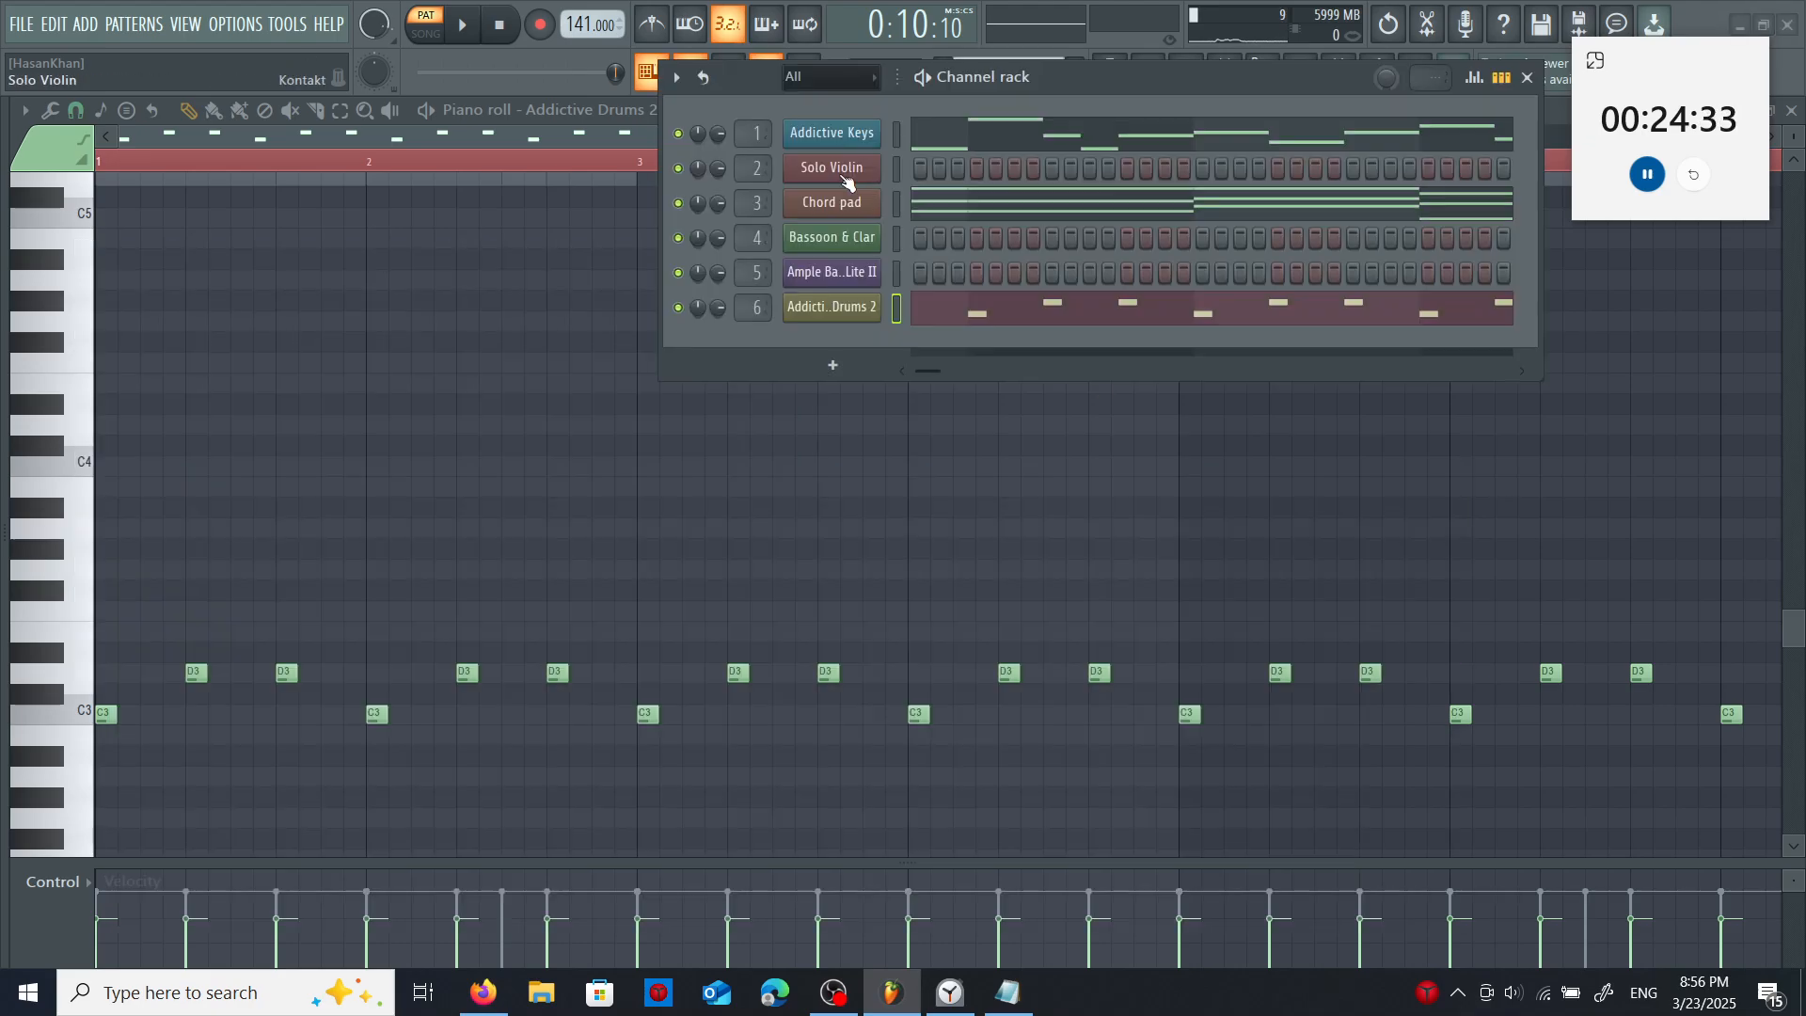
- Open the Solo Violin channel in the piano roll
{"action": "right_click", "coordinate": [865, 170]}
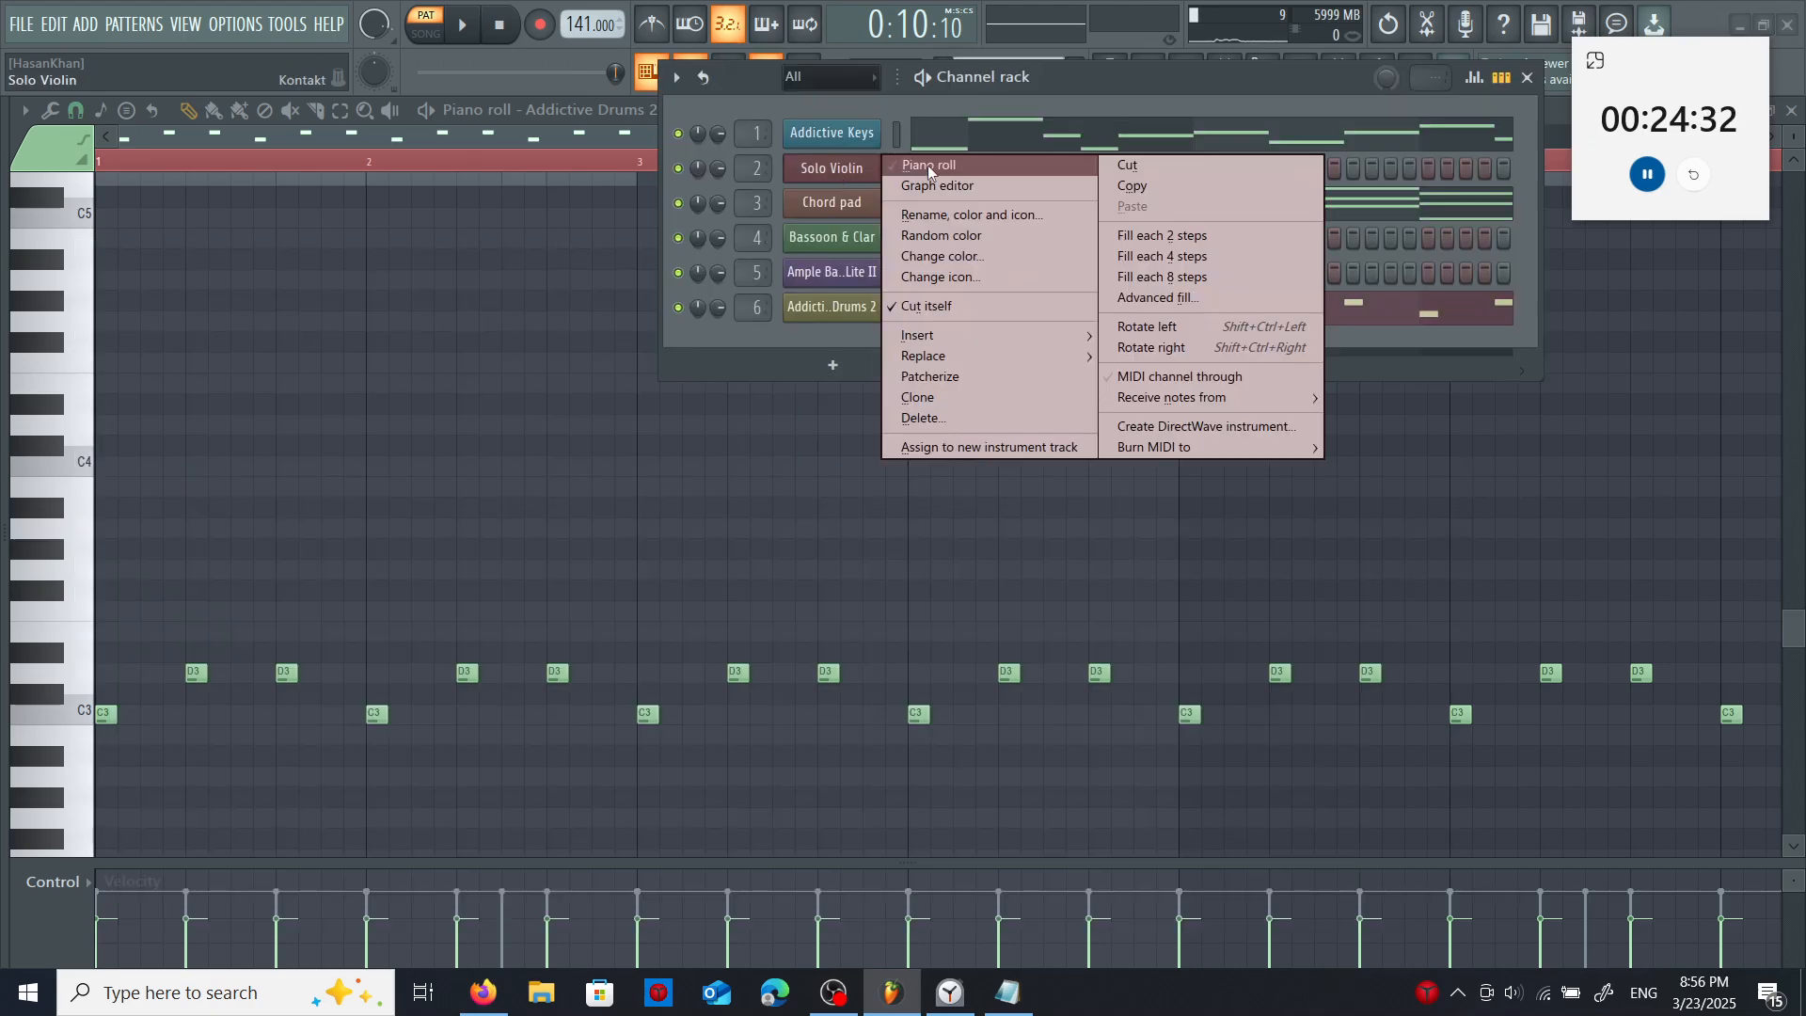
{"action": "left_click", "coordinate": [922, 160]}
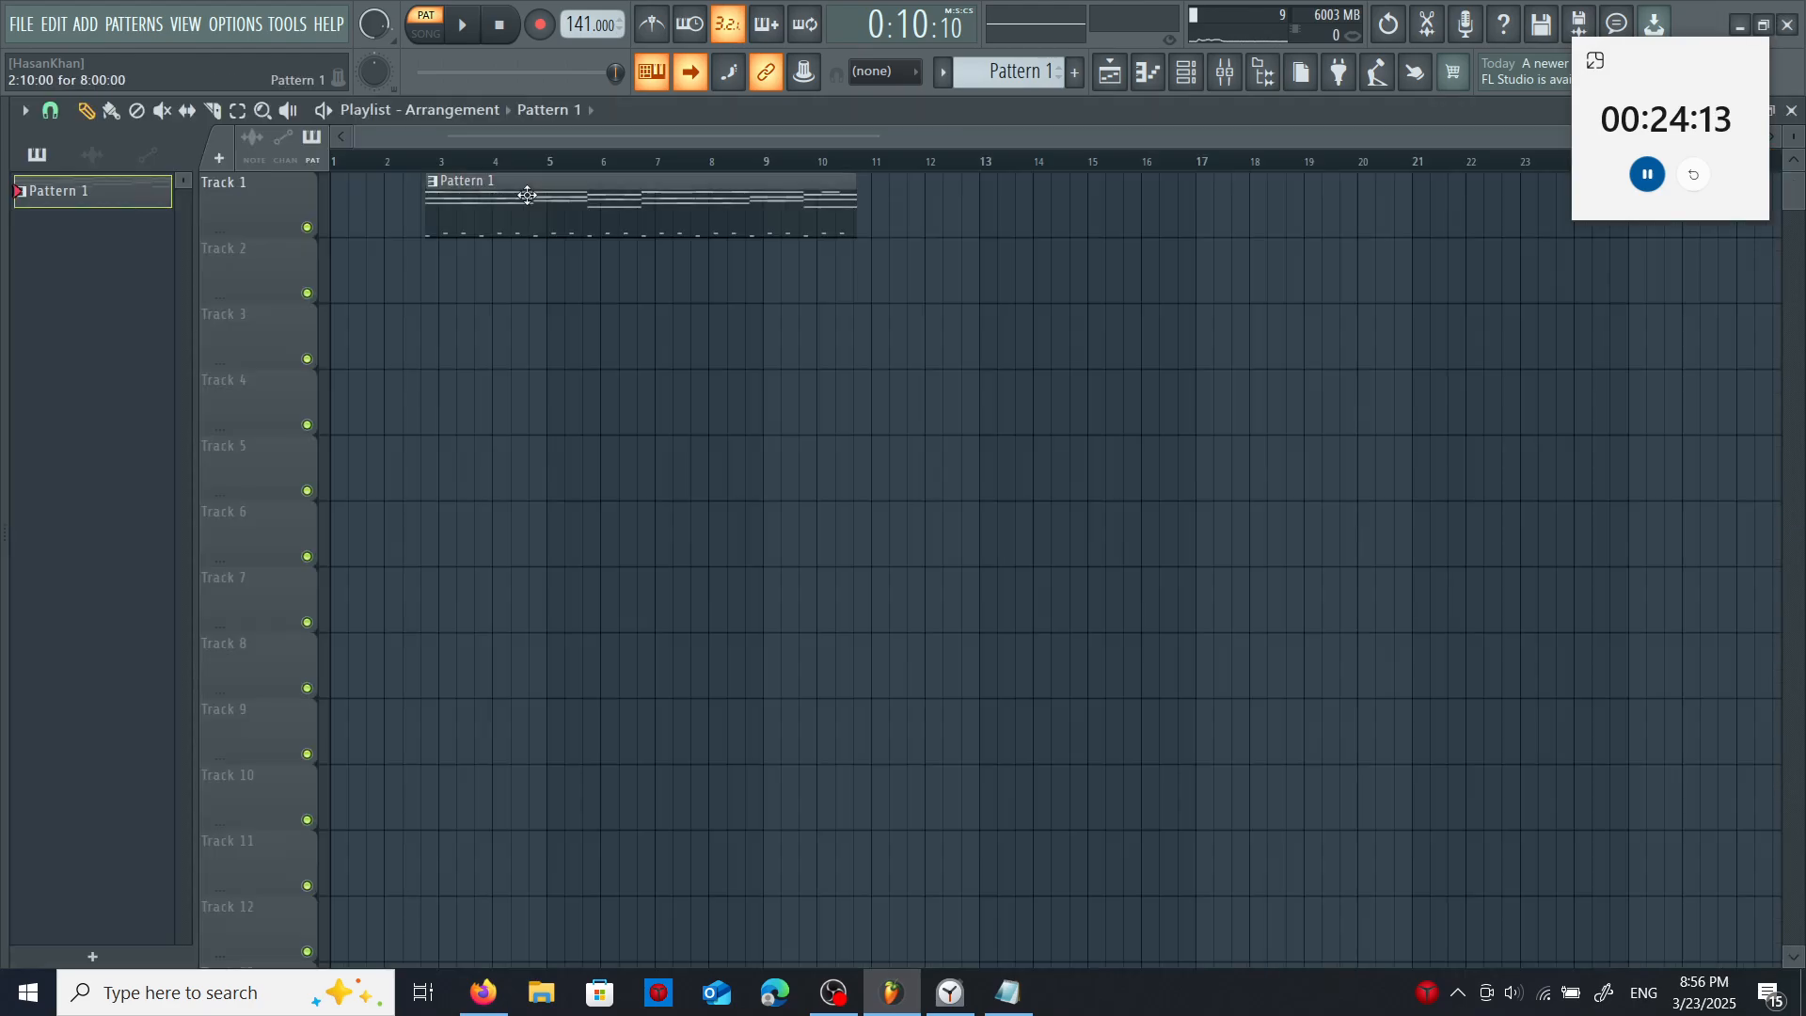
- Clone Pattern 1 as a second pattern for the playlist
{"action": "right_click", "coordinate": [158, 201]}
{"action": "left_click", "coordinate": [185, 470]}
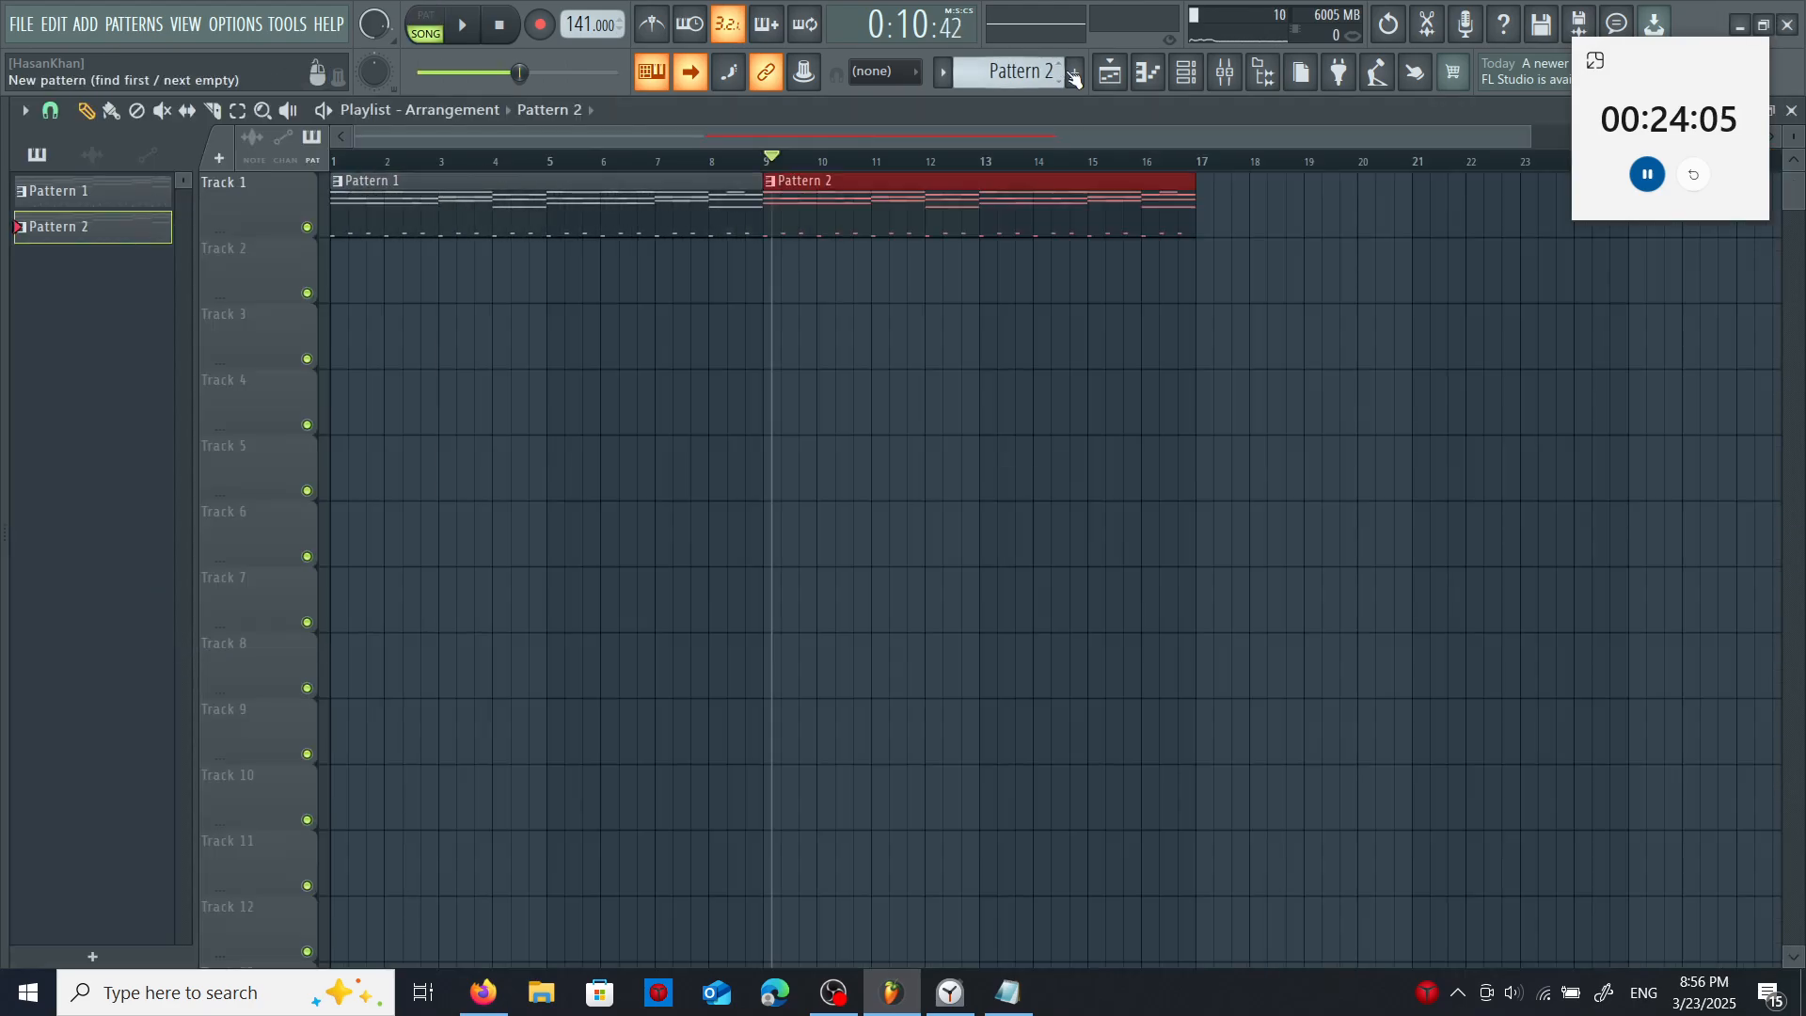
- In Pattern 2, check the cheatsheet for the register and draw a two-bar D5 note from bar 1 on Bassoon & Clar
{"action": "left_click", "coordinate": [1186, 73]}
{"action": "right_click", "coordinate": [770, 444]}
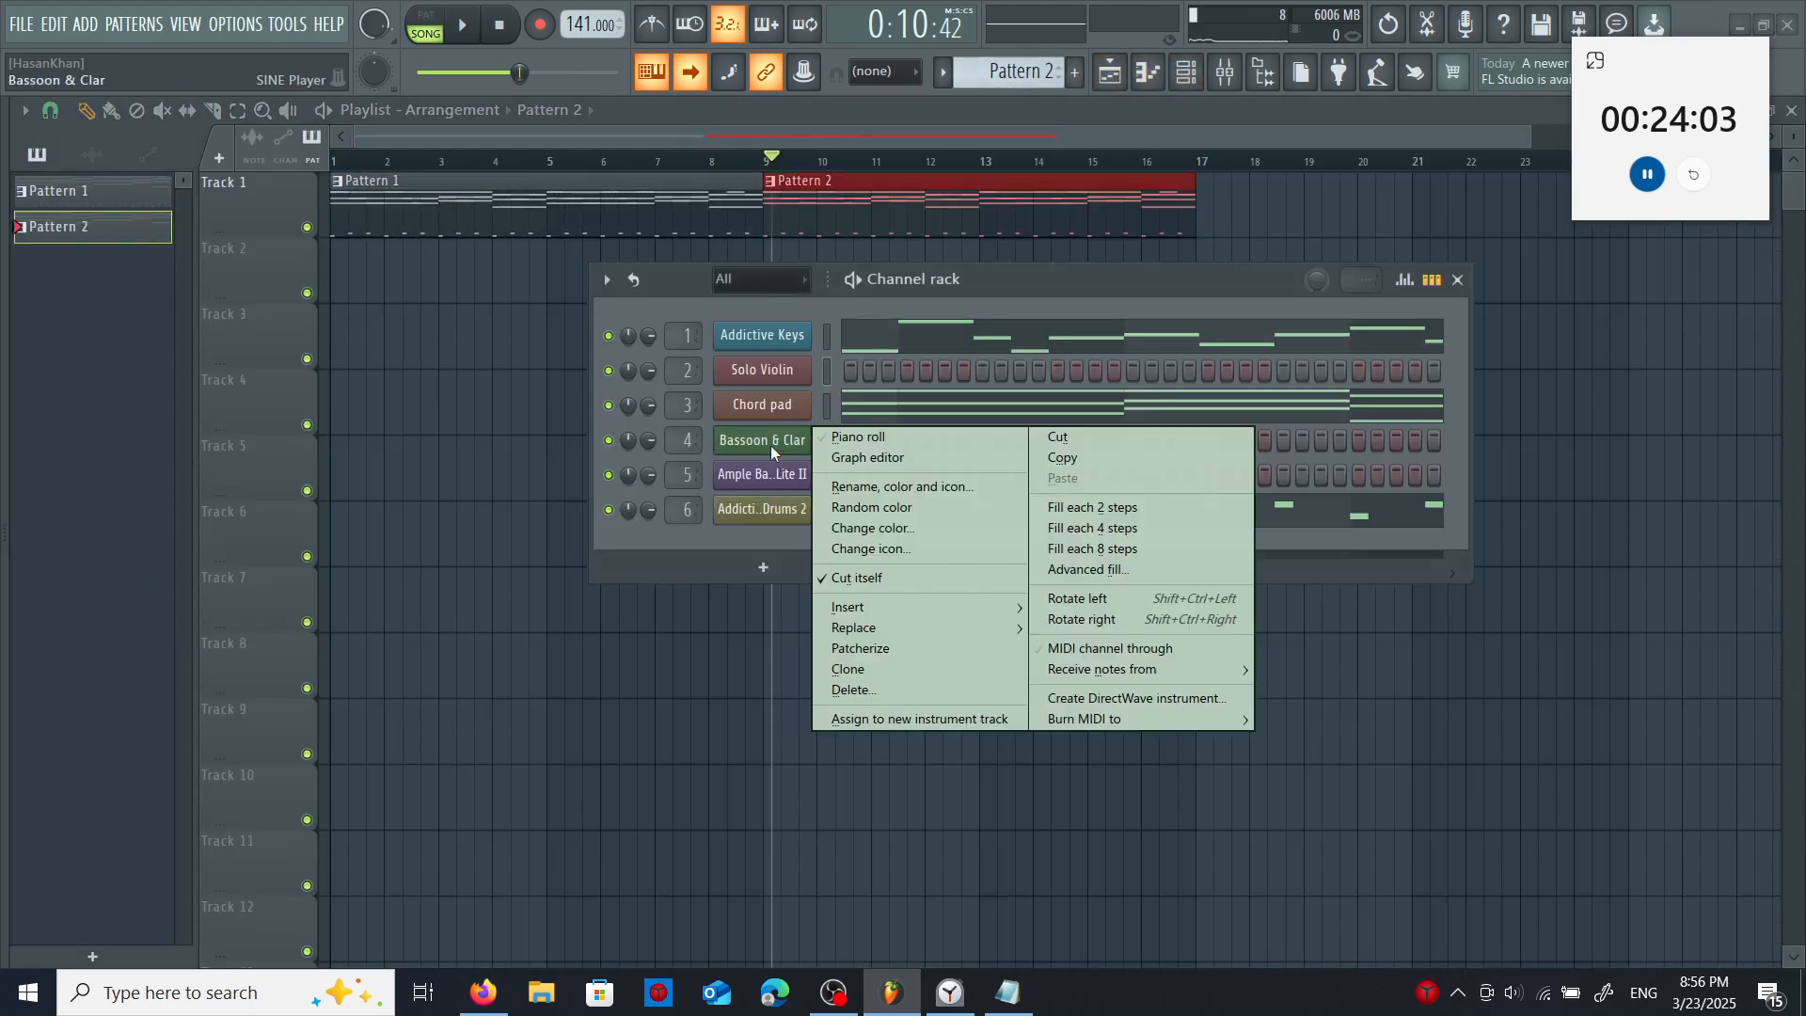
{"action": "left_click", "coordinate": [831, 435]}
{"action": "left_click", "coordinate": [1011, 993]}
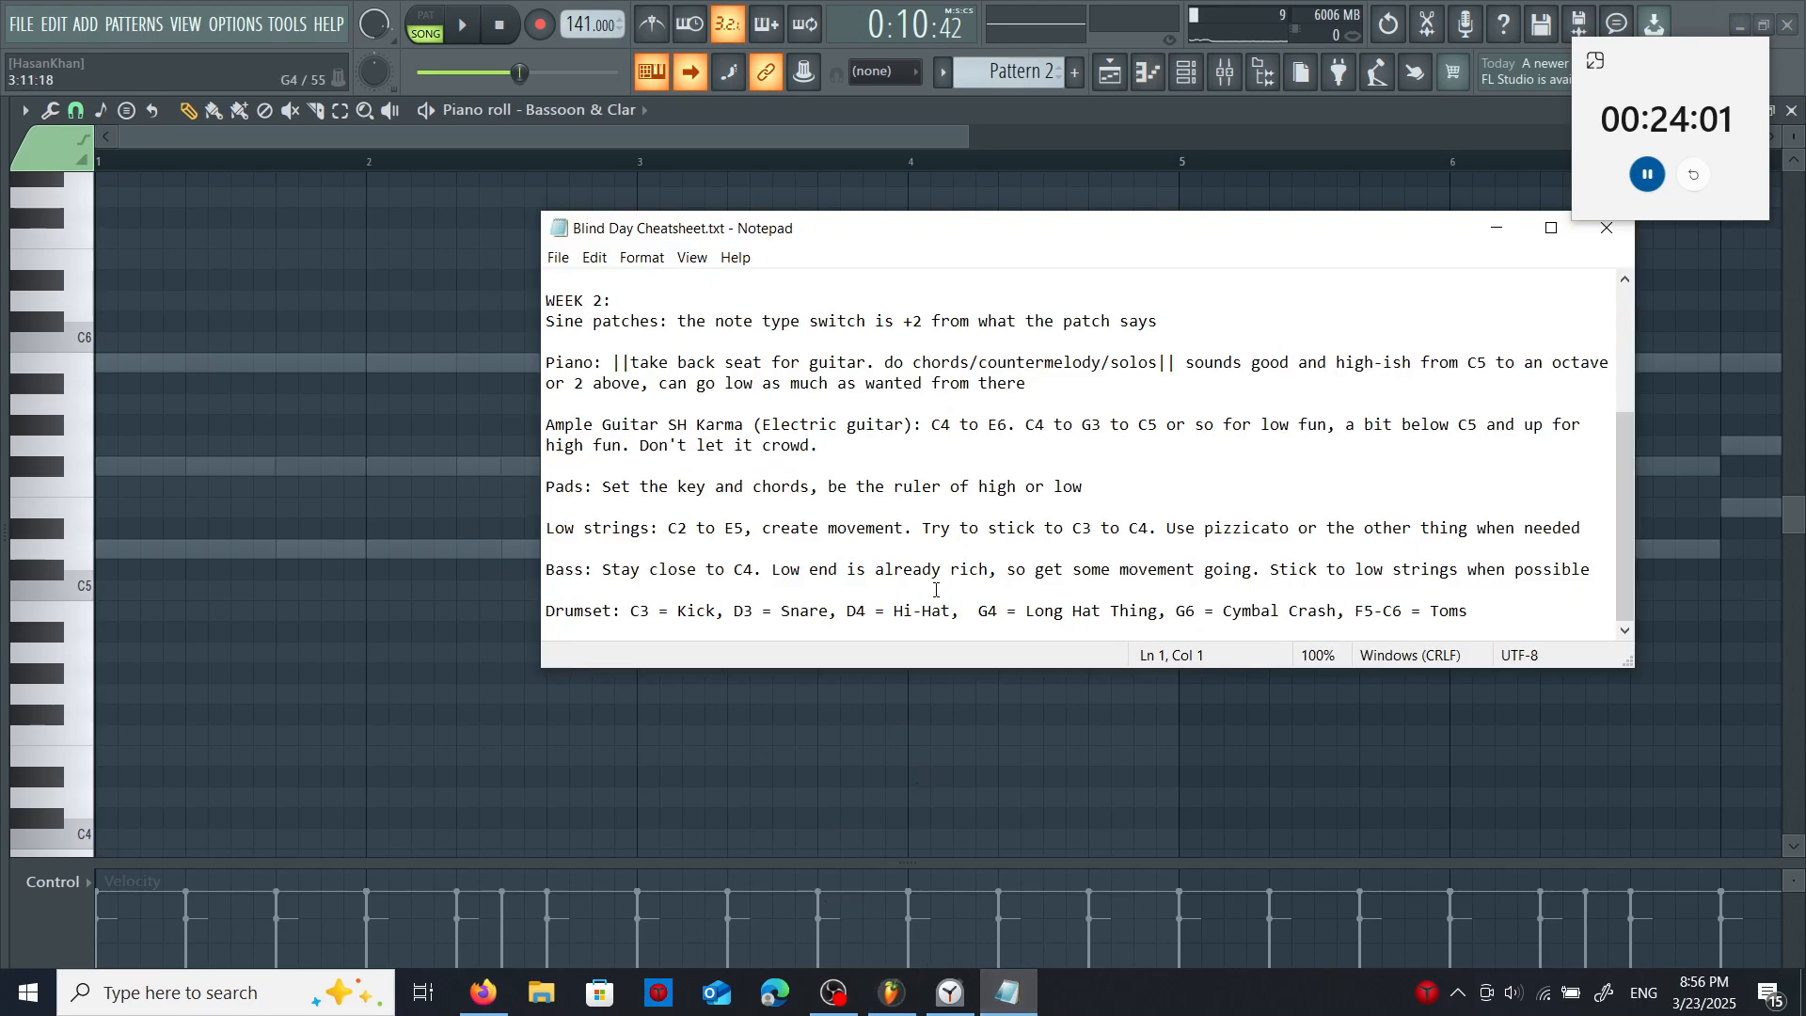
{"action": "left_click", "coordinate": [106, 486]}
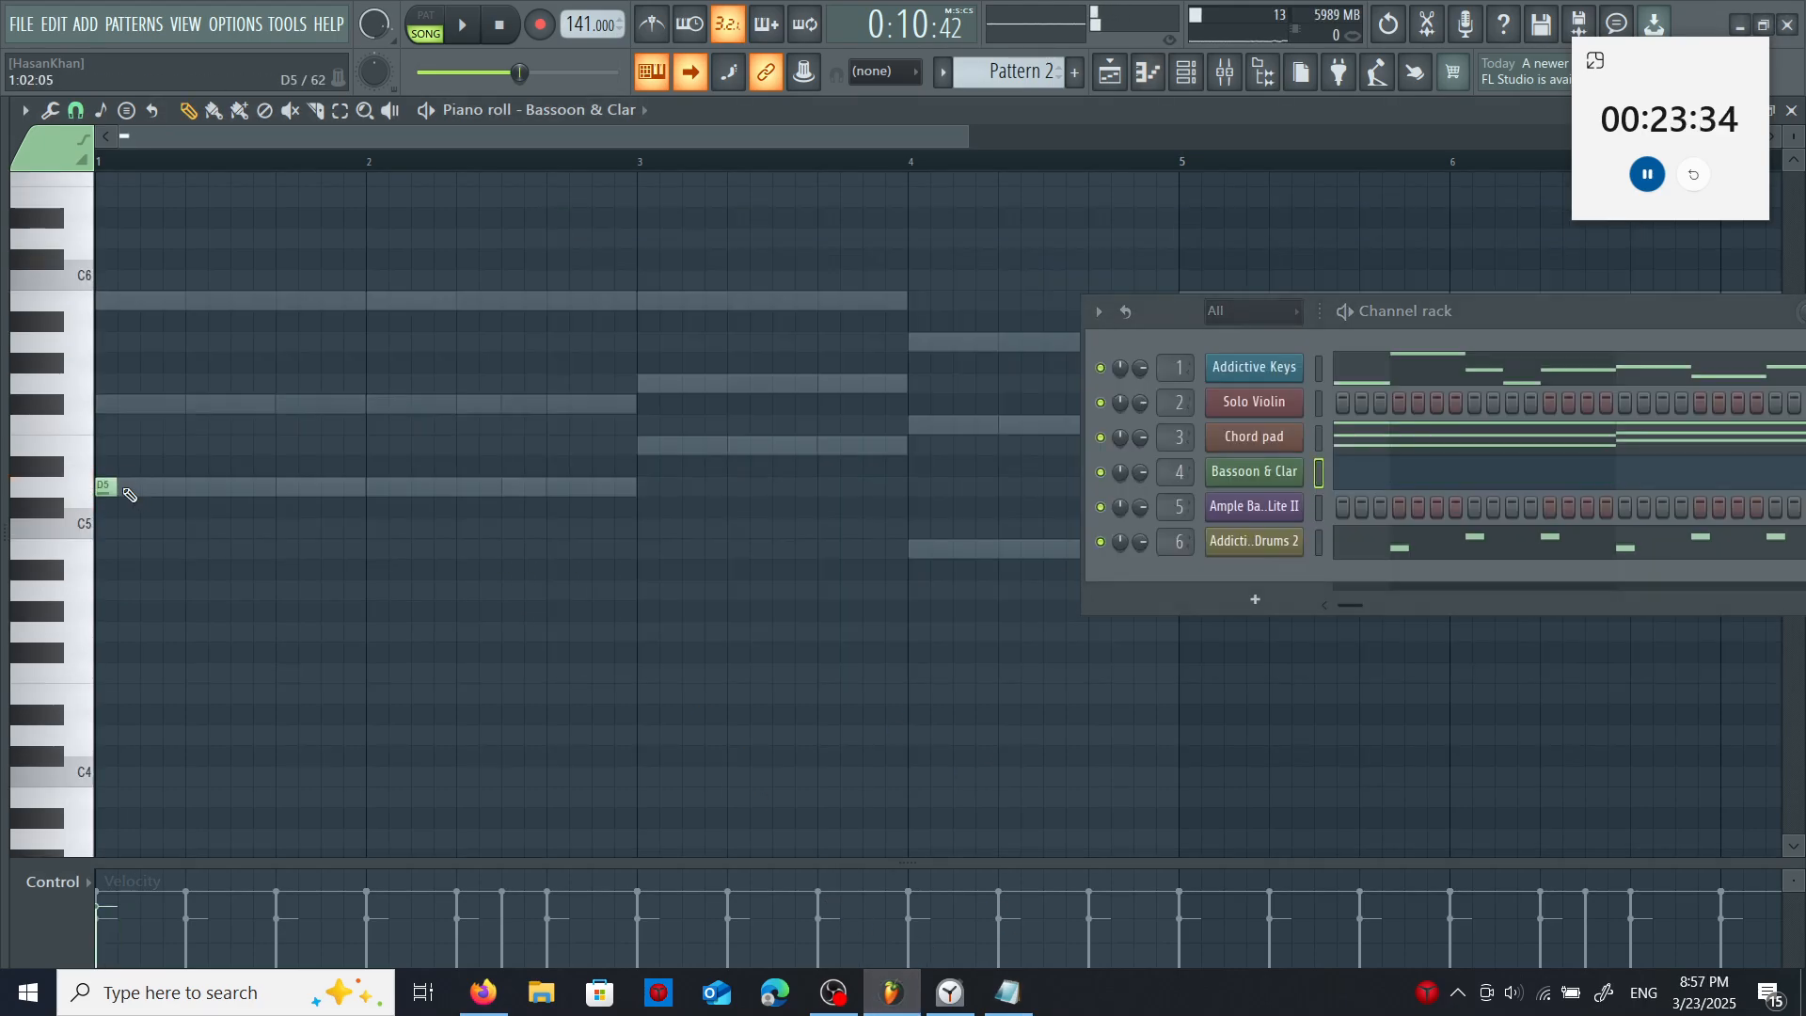
{"action": "left_click_drag", "start_coordinate": [121, 487], "coordinate": [613, 488]}
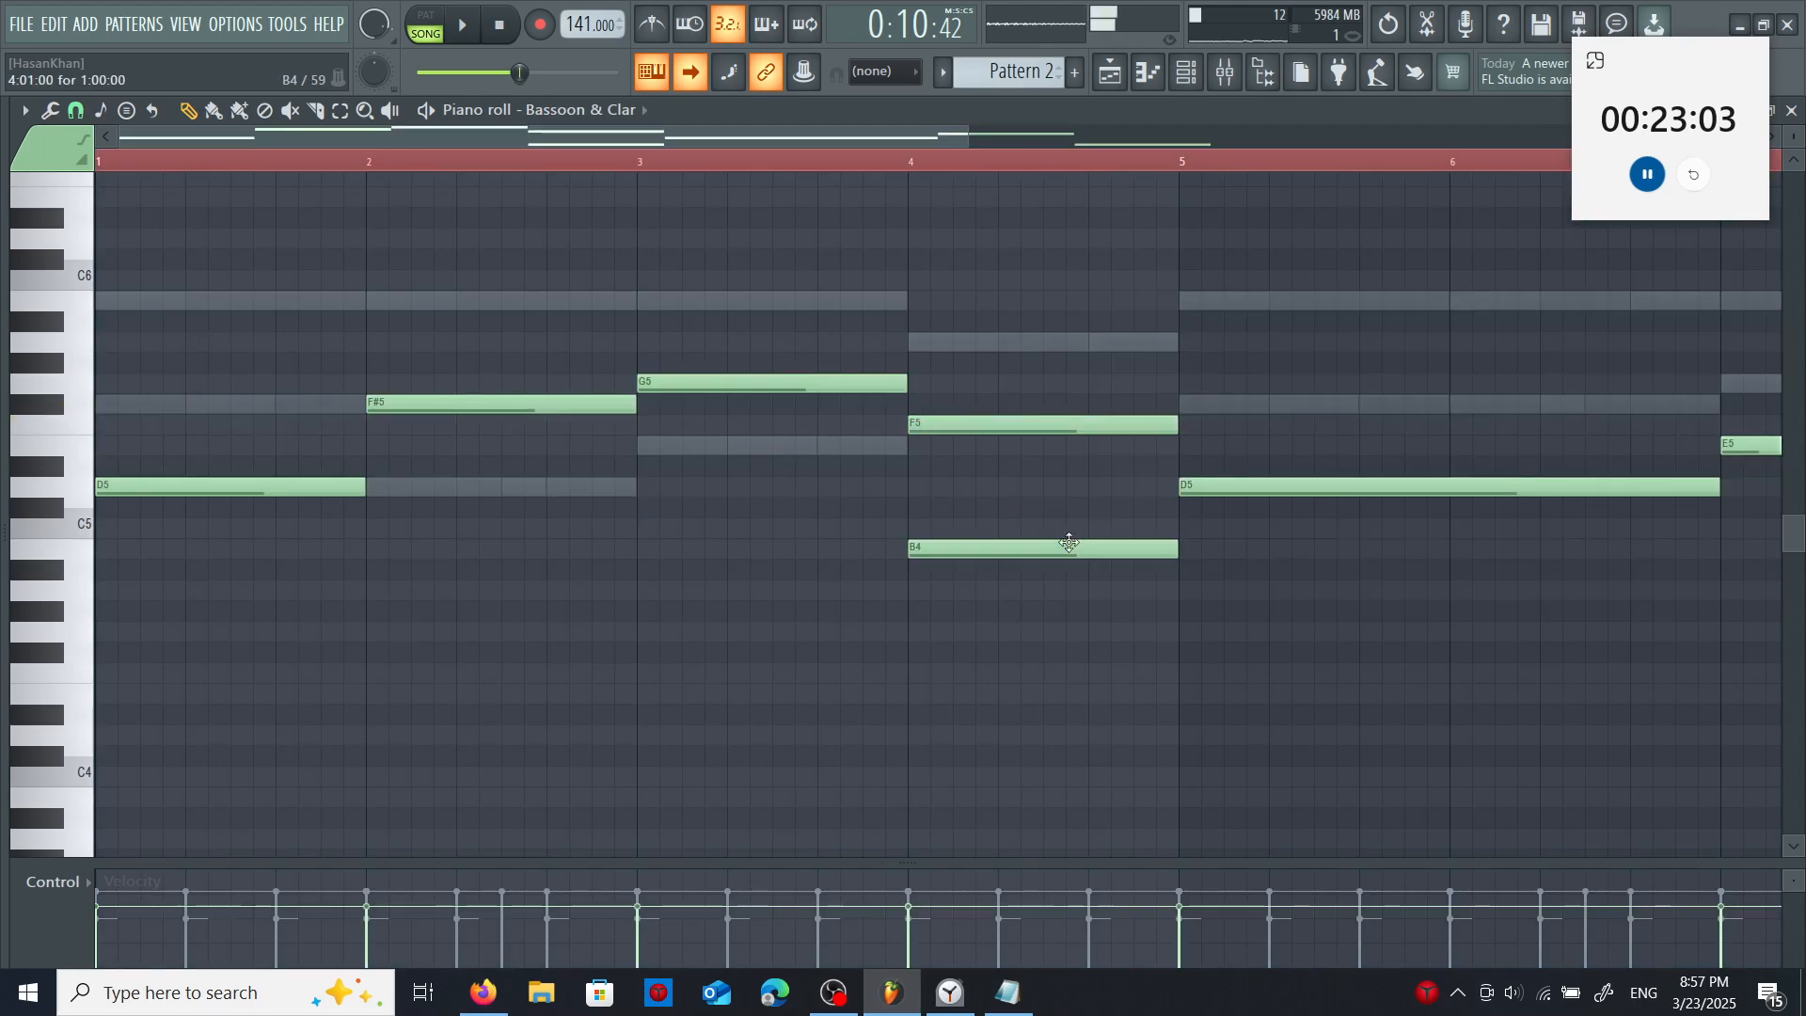
- Delete the B4 note in bar 4 and the long D5 note at bar 5 from the Bassoon & Clar part
{"action": "right_click", "coordinate": [1166, 550]}
{"action": "right_click", "coordinate": [1238, 486]}
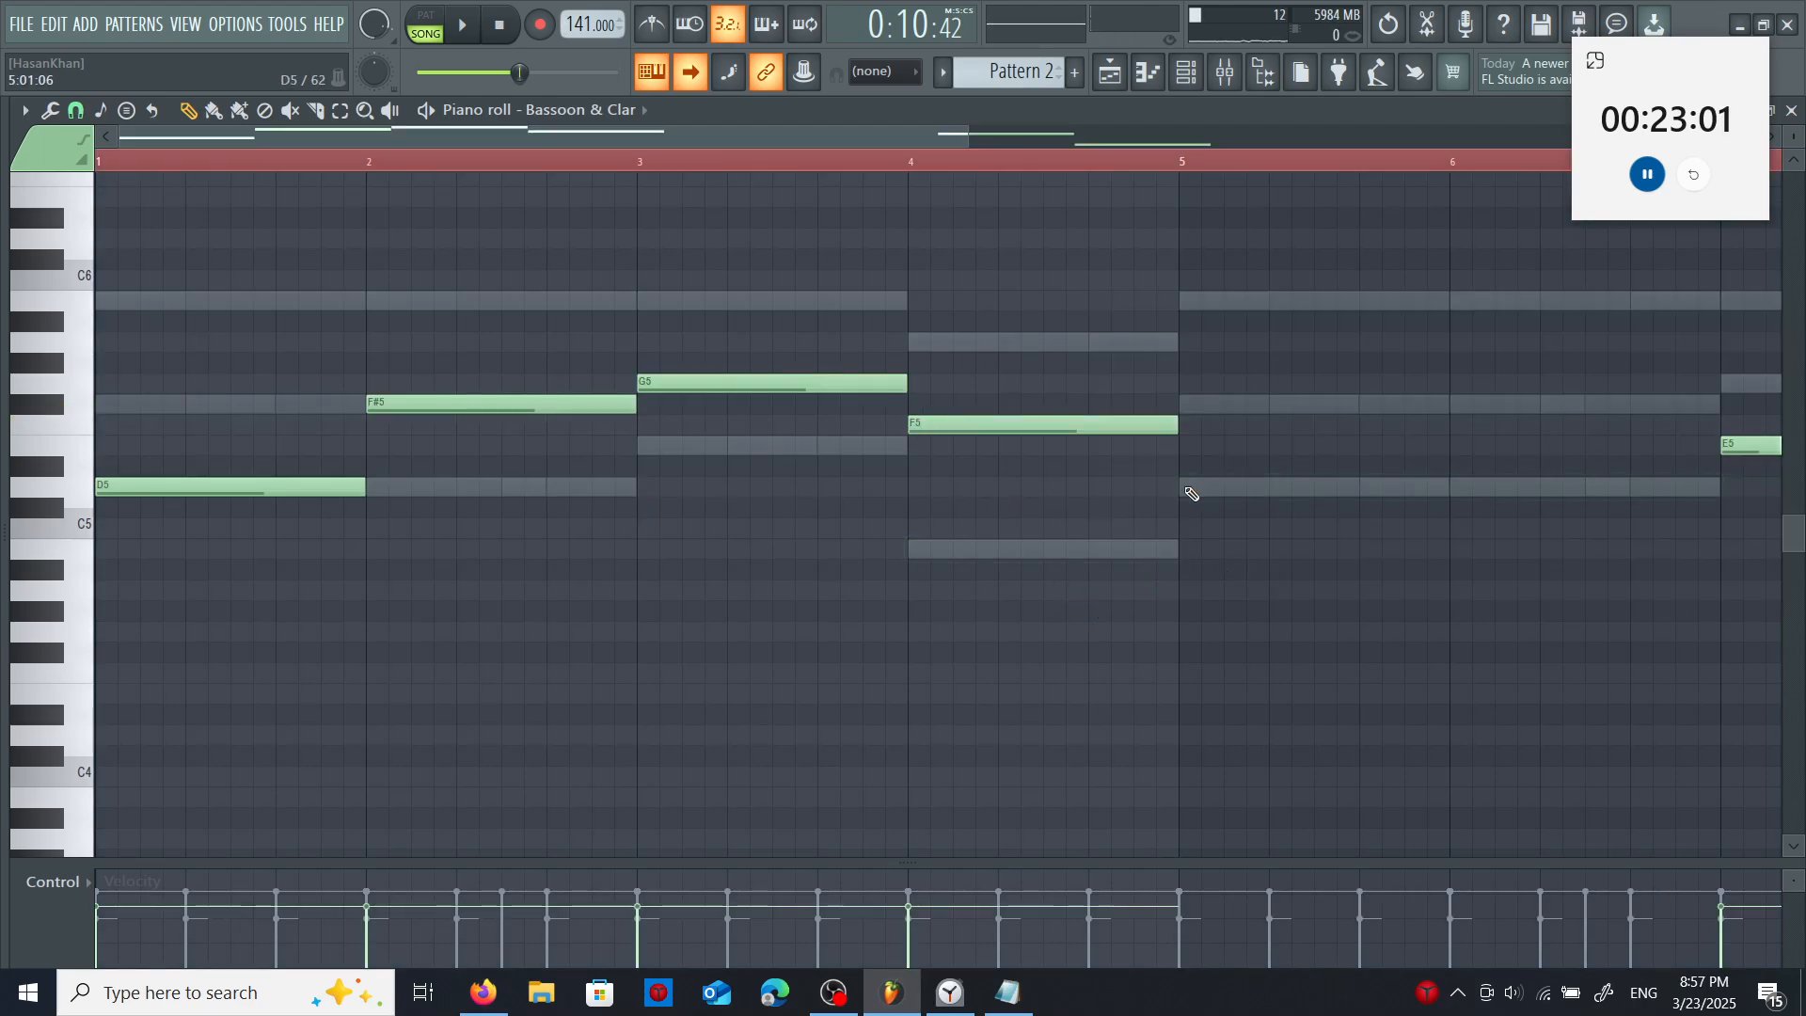
- Add a one-bar D5 note at bar 5 and F#5 note at bar 6 to the Bassoon & Clar part
{"action": "left_click", "coordinate": [1185, 486]}
{"action": "left_click", "coordinate": [1454, 412]}
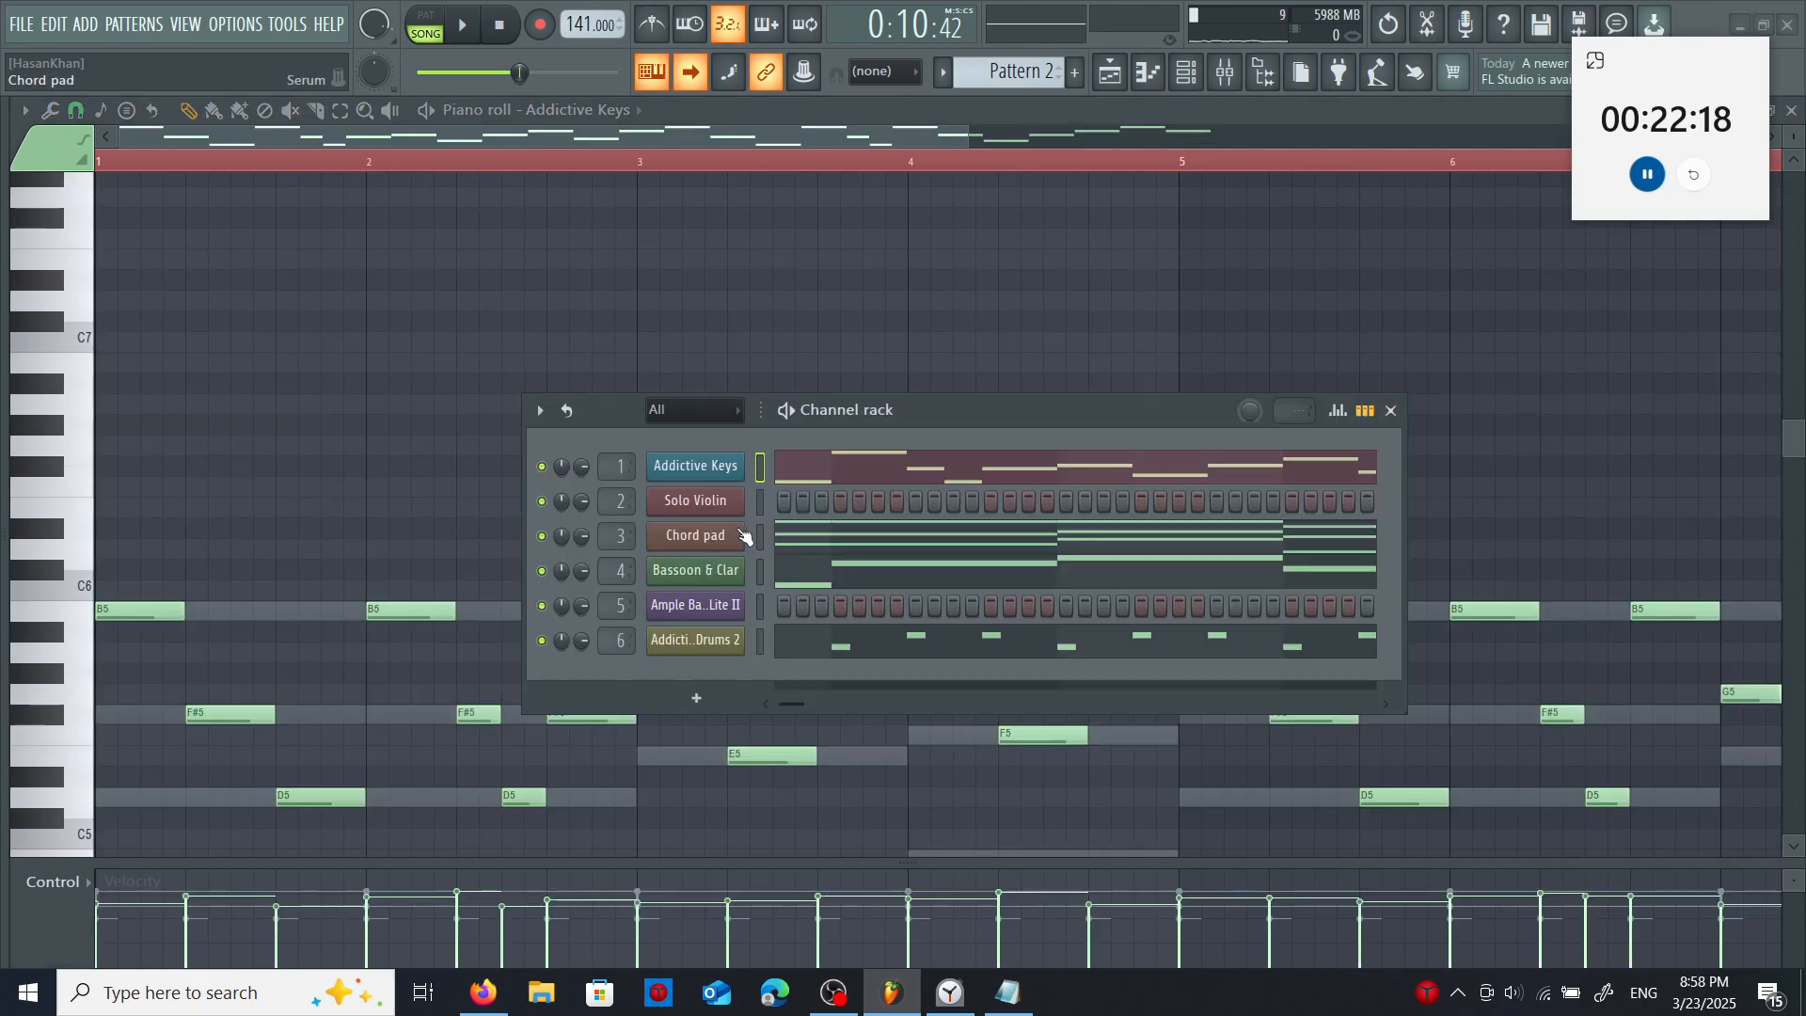
- Raise the Chord pad notes one octave and draw a rising E6, G6 and long B6 figure in bar 3 of Addictive Keys
{"action": "left_click", "coordinate": [753, 534]}
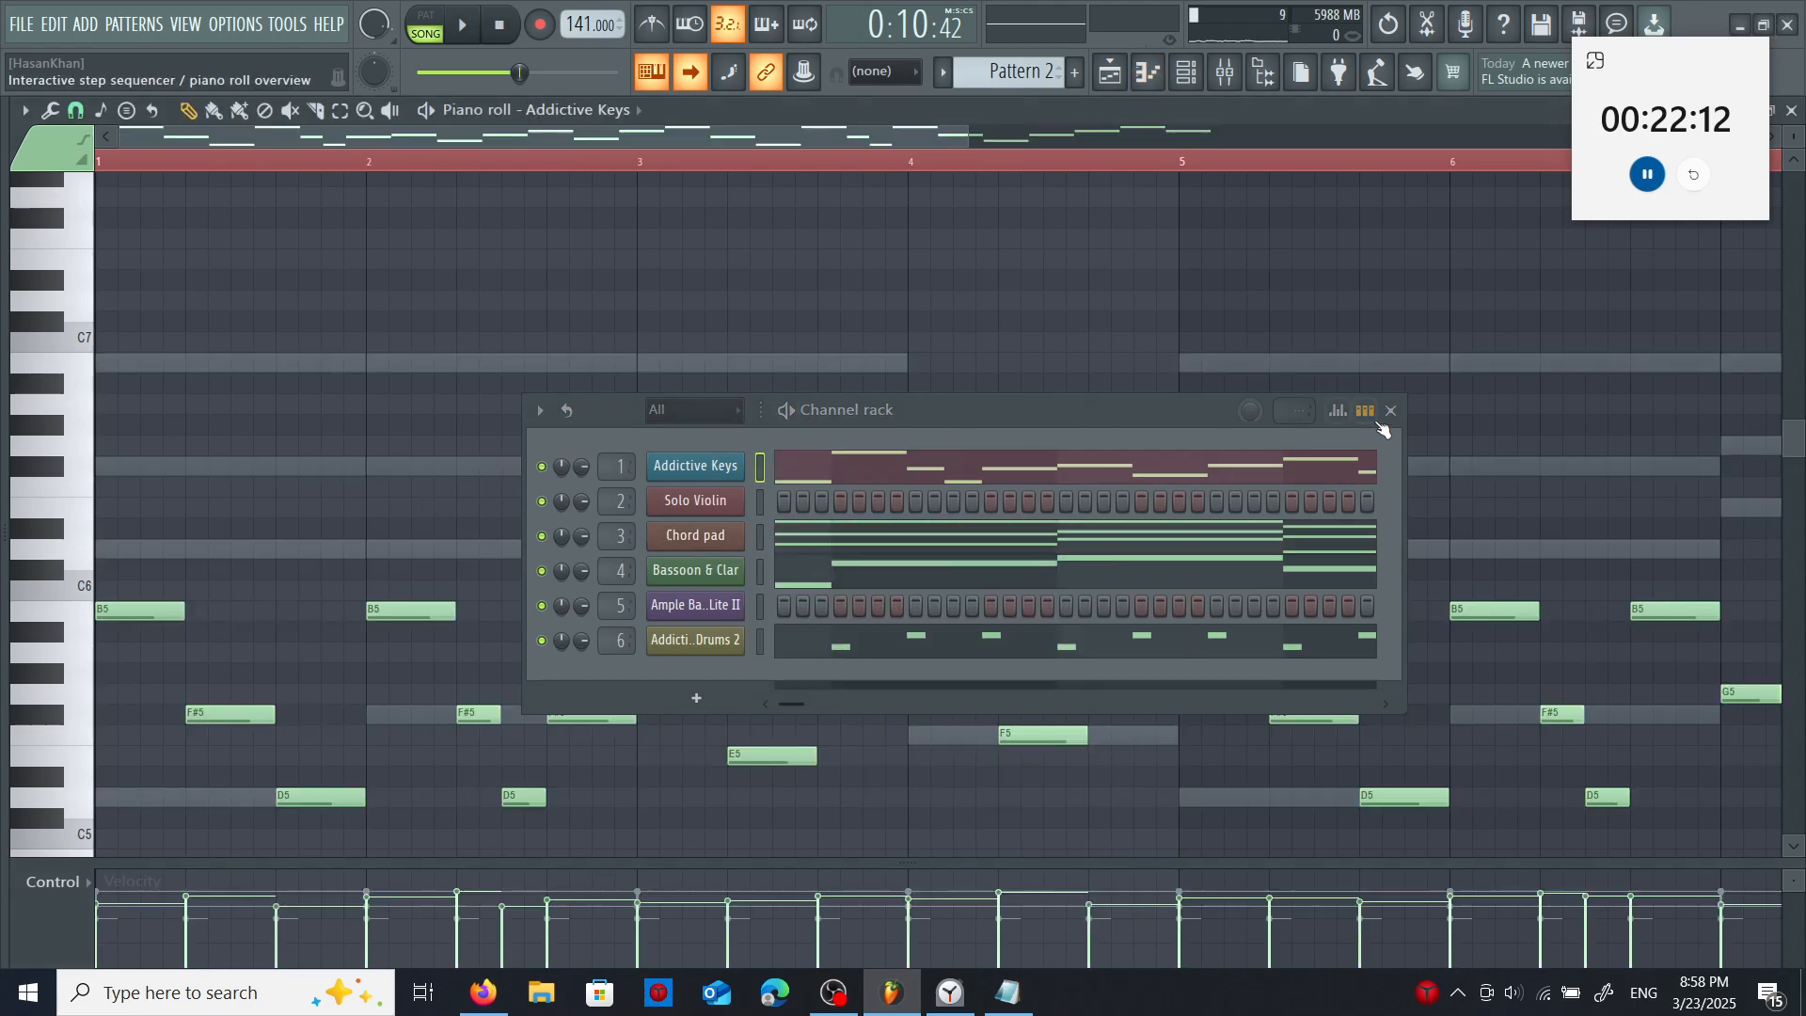
{"action": "left_click", "coordinate": [1397, 411]}
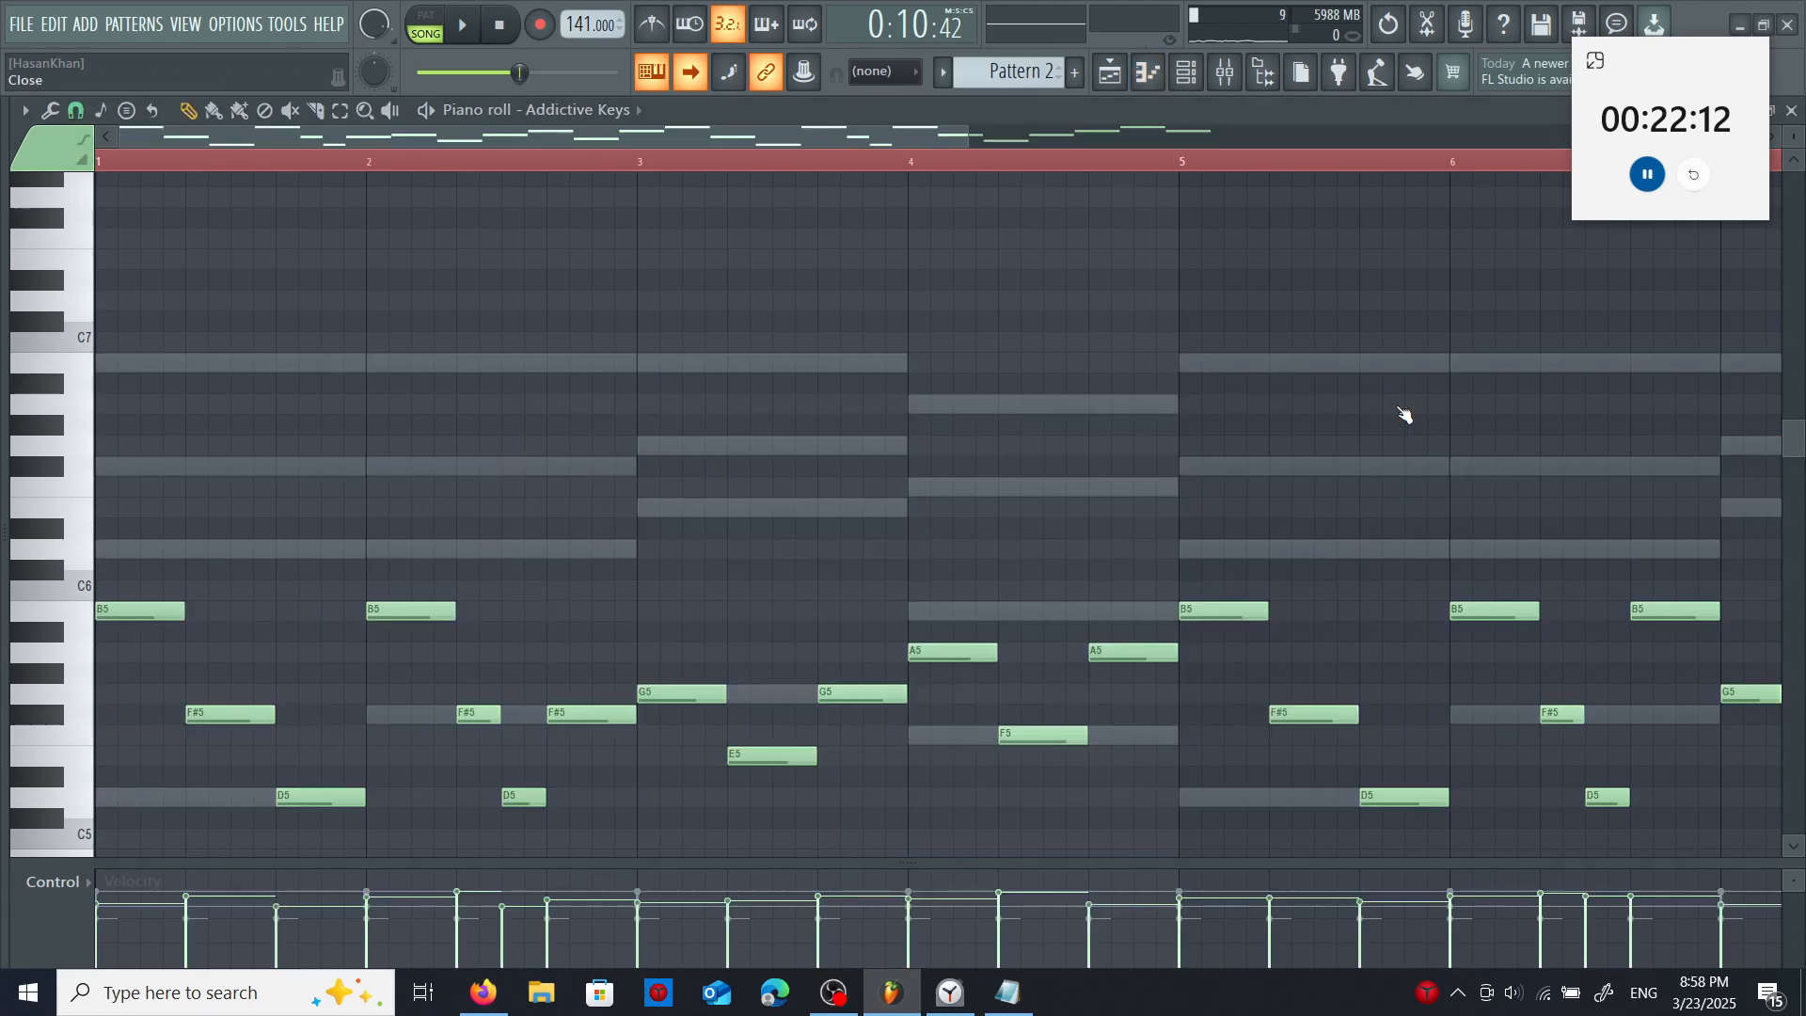
{"action": "left_click", "coordinate": [647, 507]}
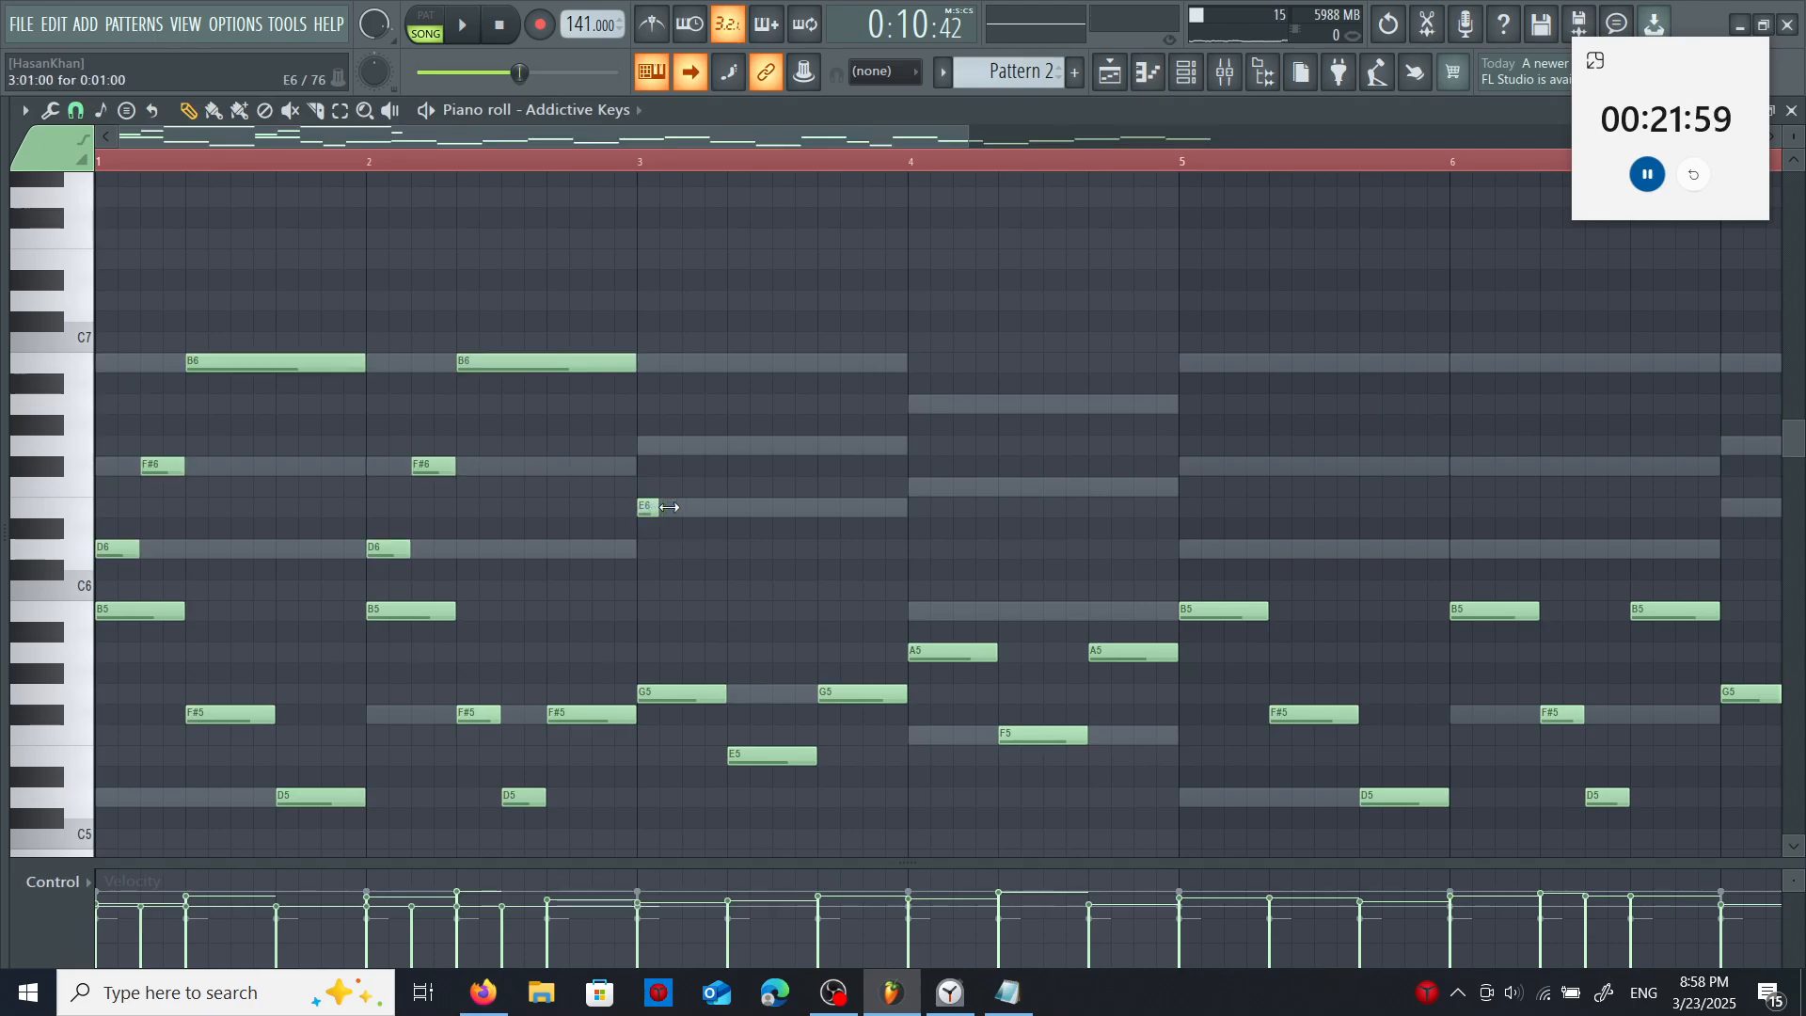
{"action": "left_click", "coordinate": [687, 446]}
{"action": "left_click_drag", "start_coordinate": [743, 363], "coordinate": [892, 360]}
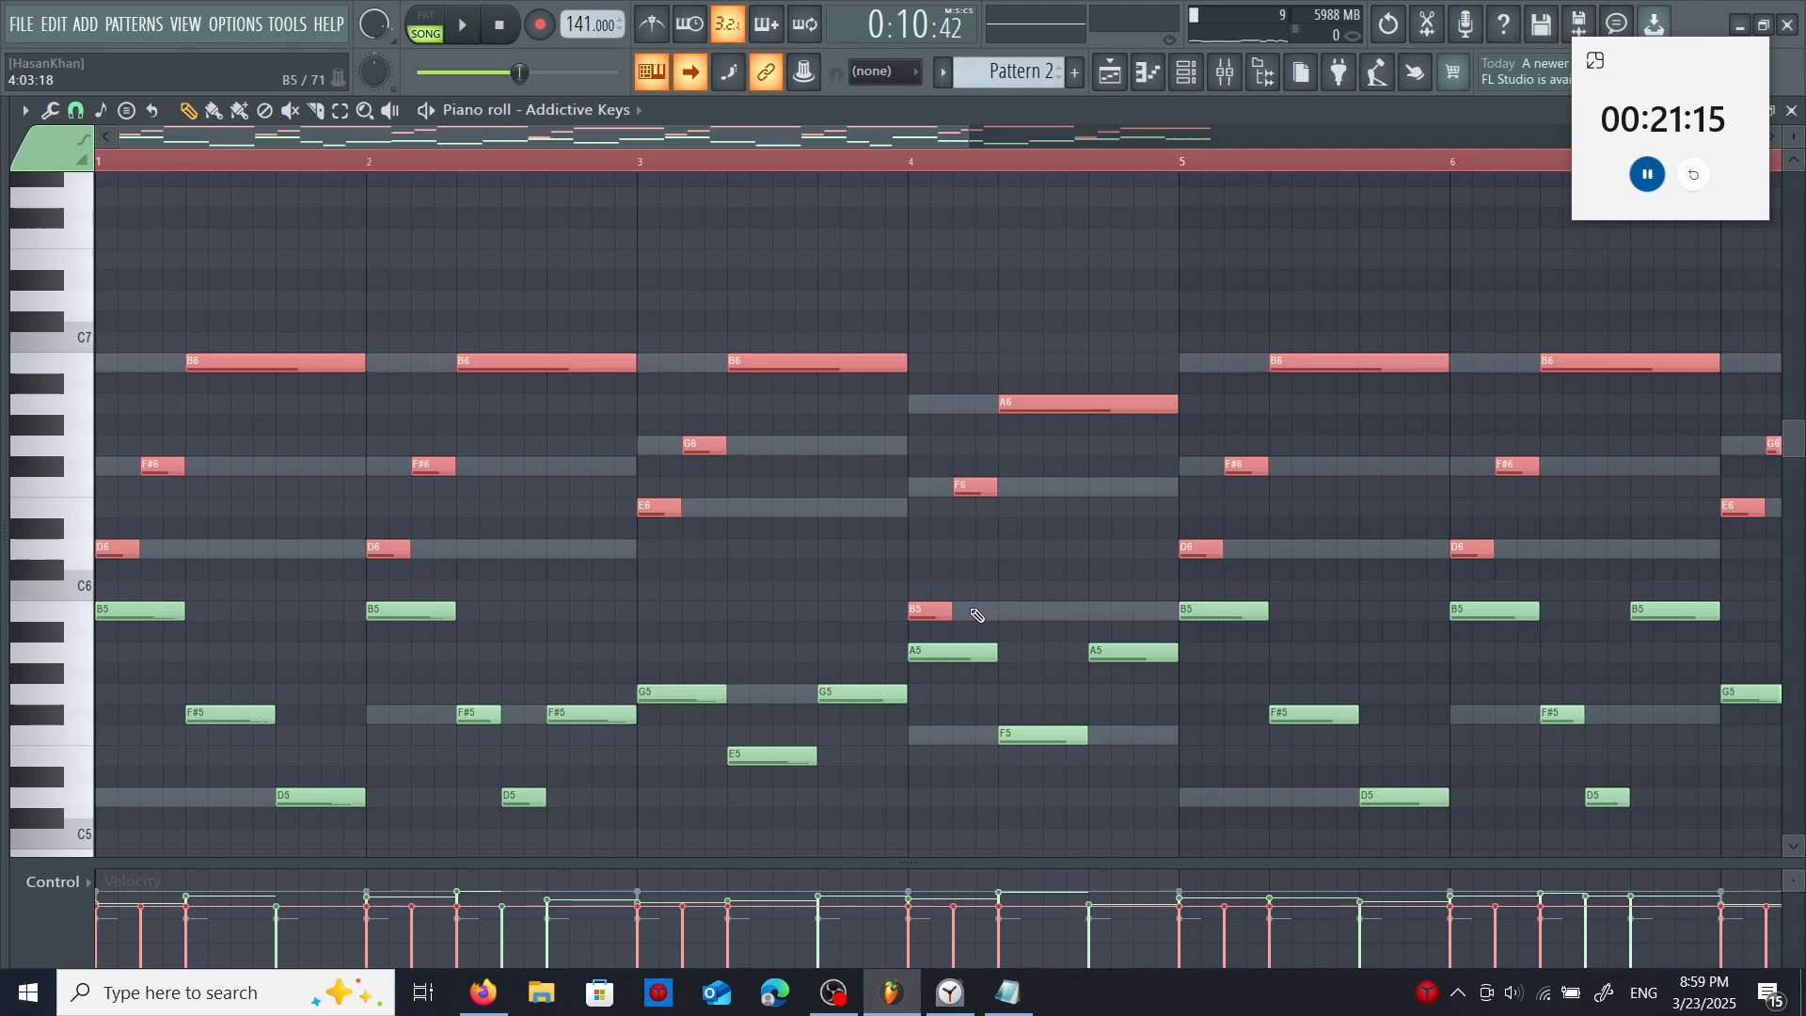
- Transpose the selected upper arpeggio notes in Addictive Keys up one octave and clear the selection
{"action": "key", "text": "ctrl+Up"}
{"action": "scroll", "coordinate": [972, 612], "scroll_direction": "up", "scroll_amount": 3}
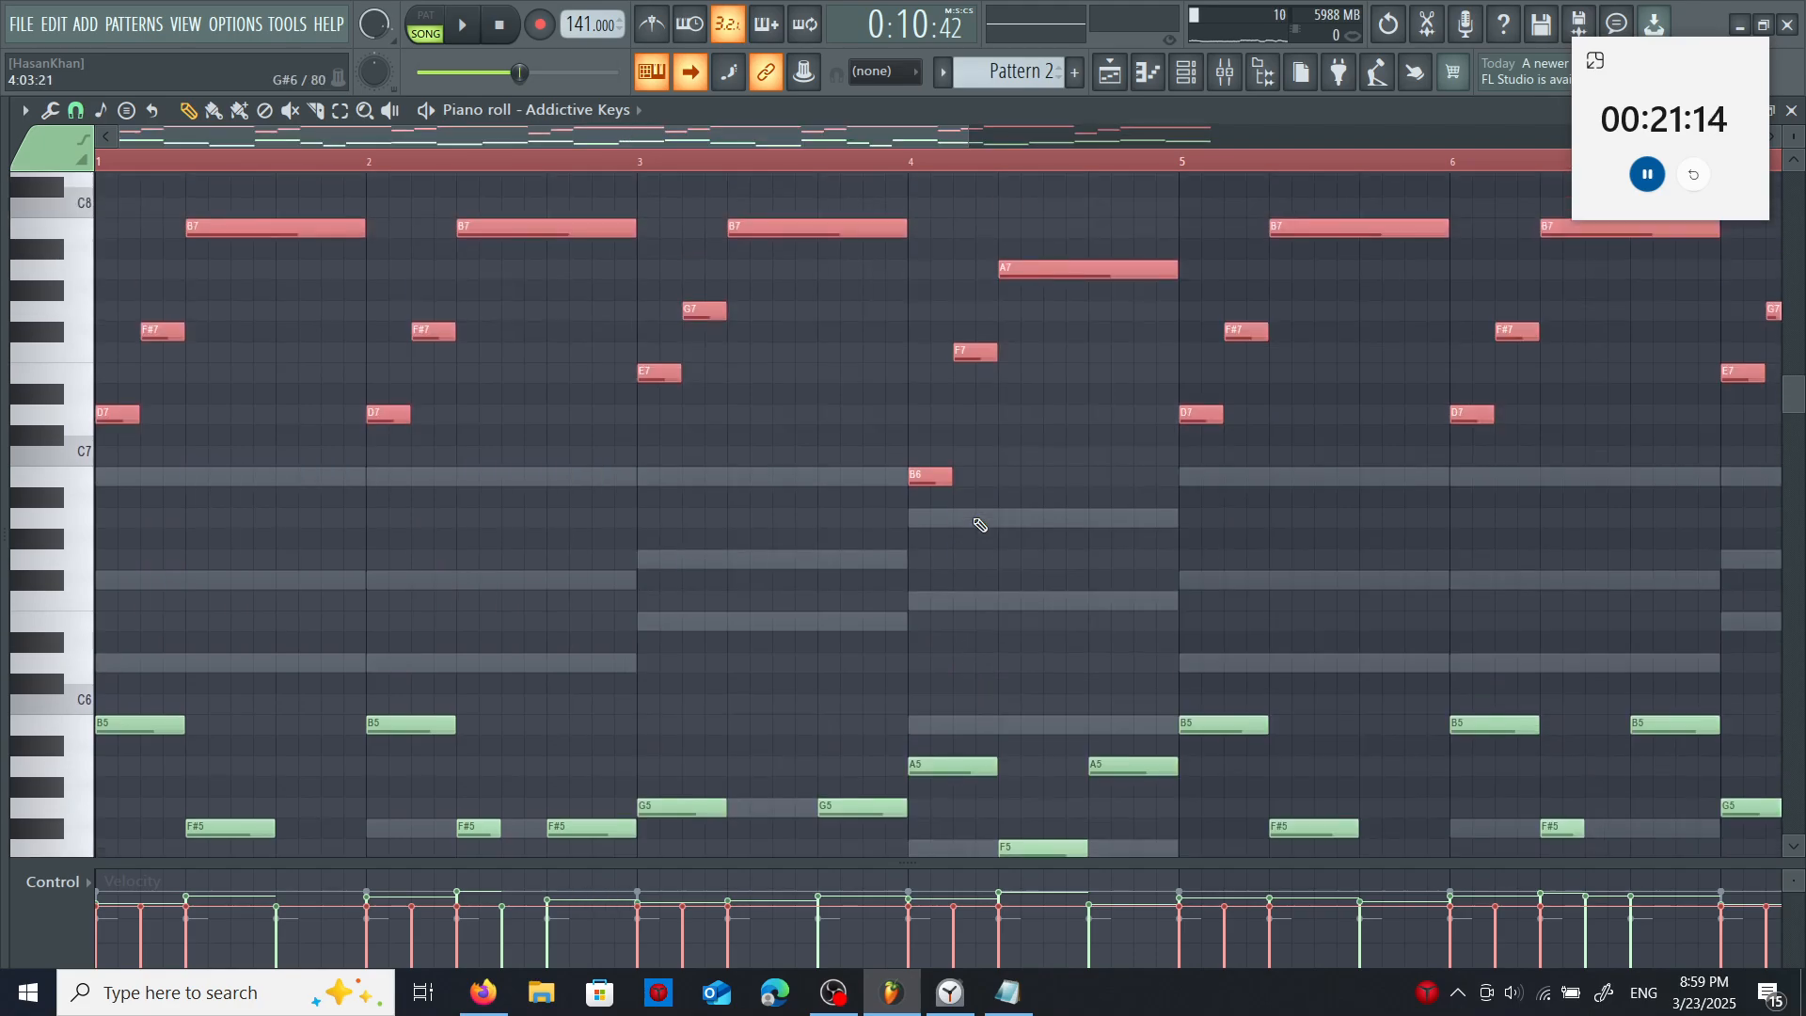
{"action": "key", "text": "ctrl+d"}
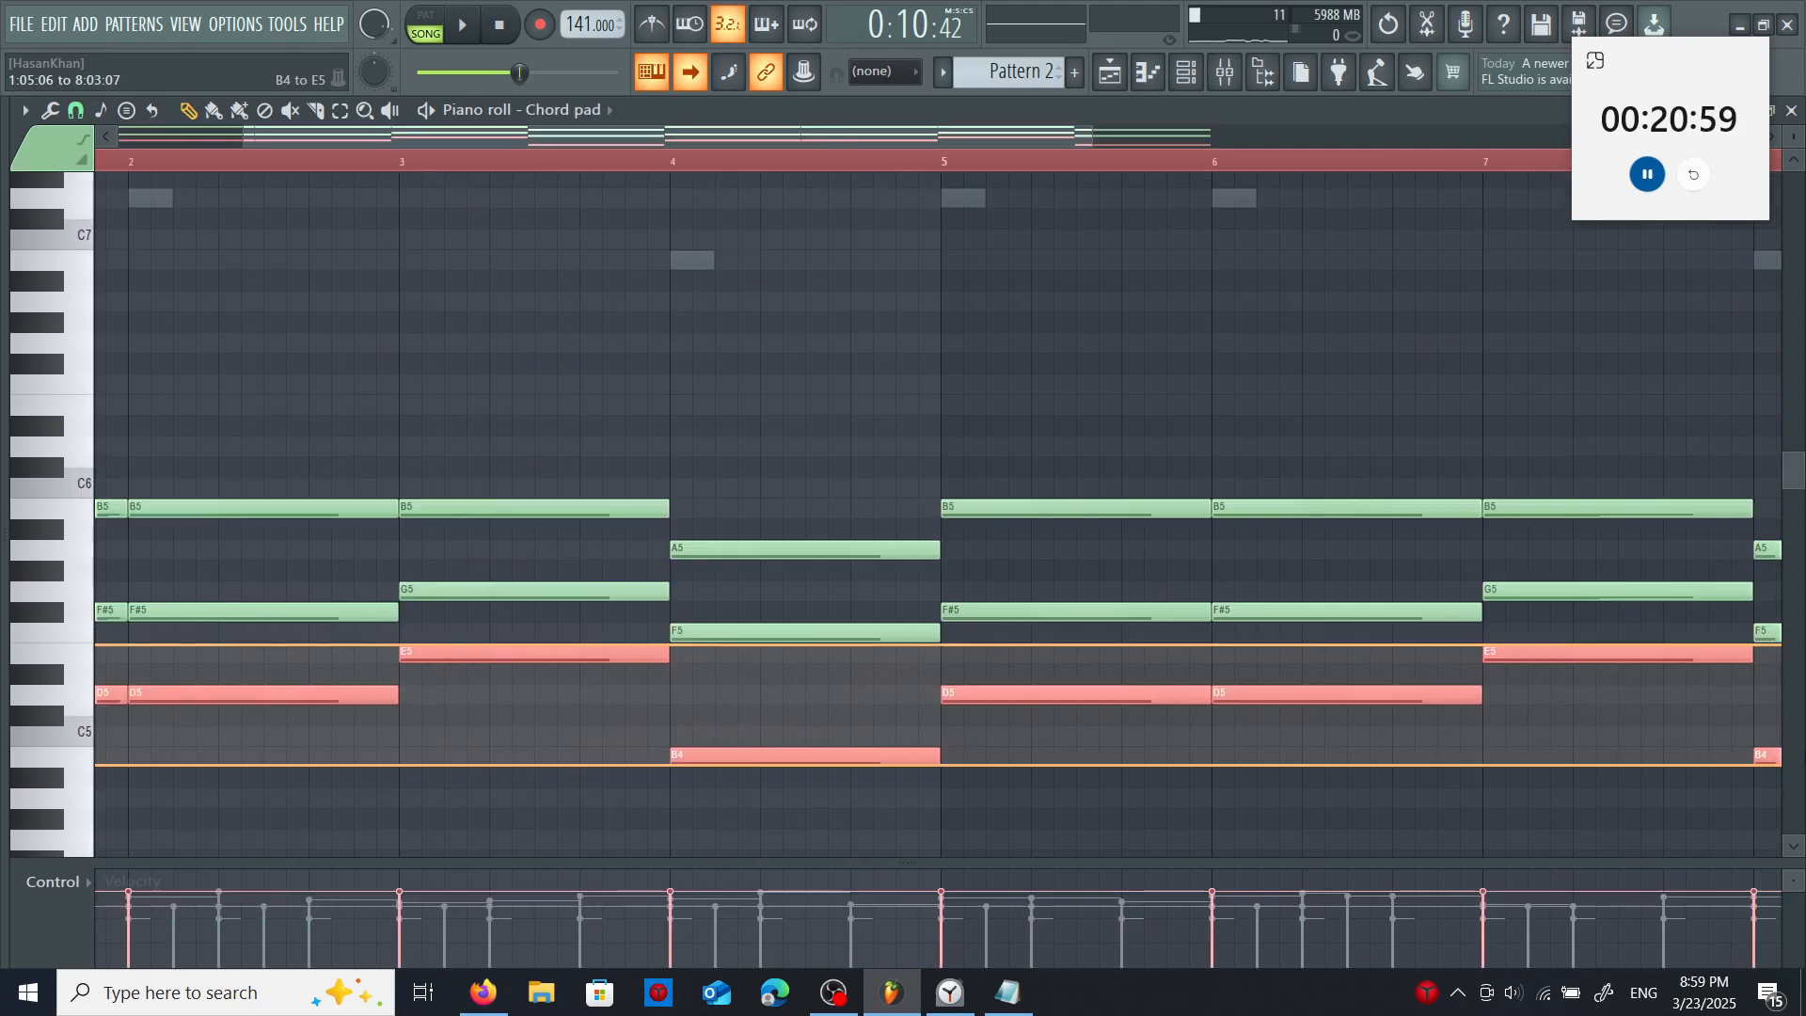
- Raise the lowest note of each Chord pad chord one octave and paste copies back at the original pitch
{"action": "left_click_drag", "start_coordinate": [1653, 798], "coordinate": [1617, 794]}
{"action": "left_click_drag", "start_coordinate": [954, 137], "coordinate": [298, 136]}
{"action": "key", "text": "ctrl+Up"}
{"action": "key", "text": "ctrl+v"}
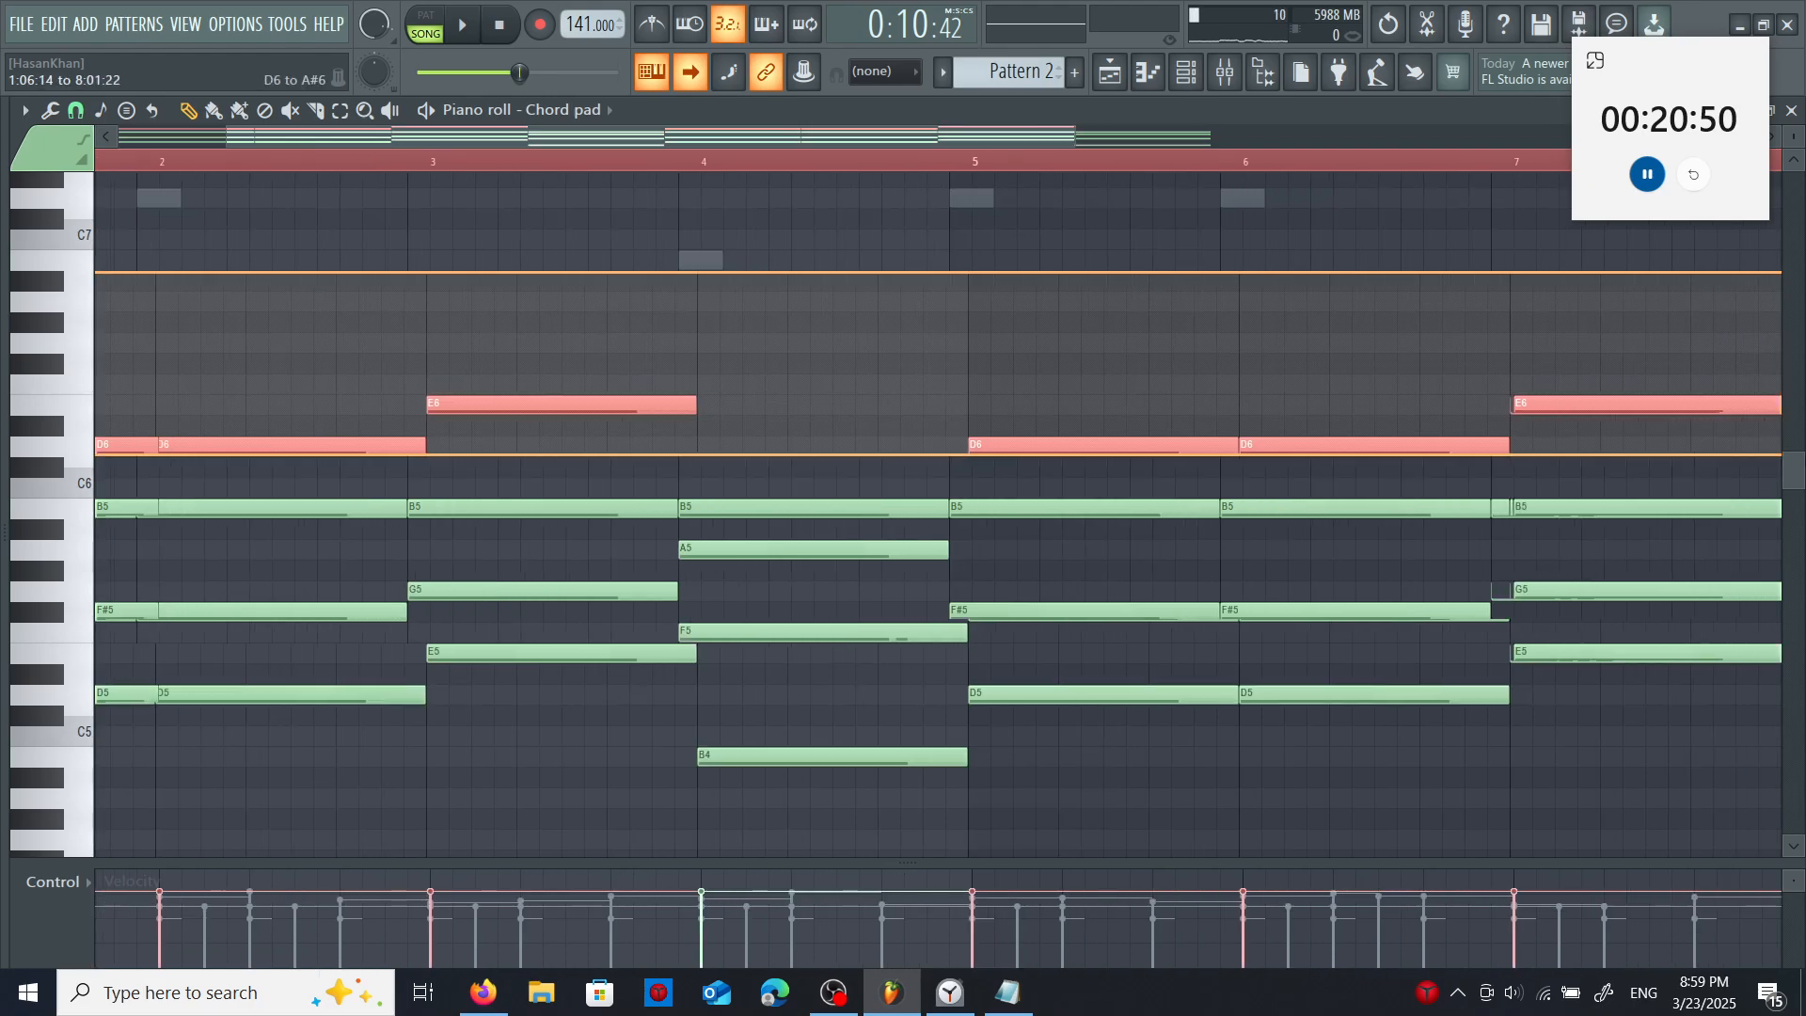
- Select the duplicated D6, E6 and B5 notes across the Chord pad part and transpose them up another octave
{"action": "left_click_drag", "start_coordinate": [1521, 425], "coordinate": [1521, 425]}
{"action": "left_click_drag", "start_coordinate": [1787, 457], "coordinate": [1699, 455]}
{"action": "left_click_drag", "start_coordinate": [1564, 464], "coordinate": [1335, 527]}
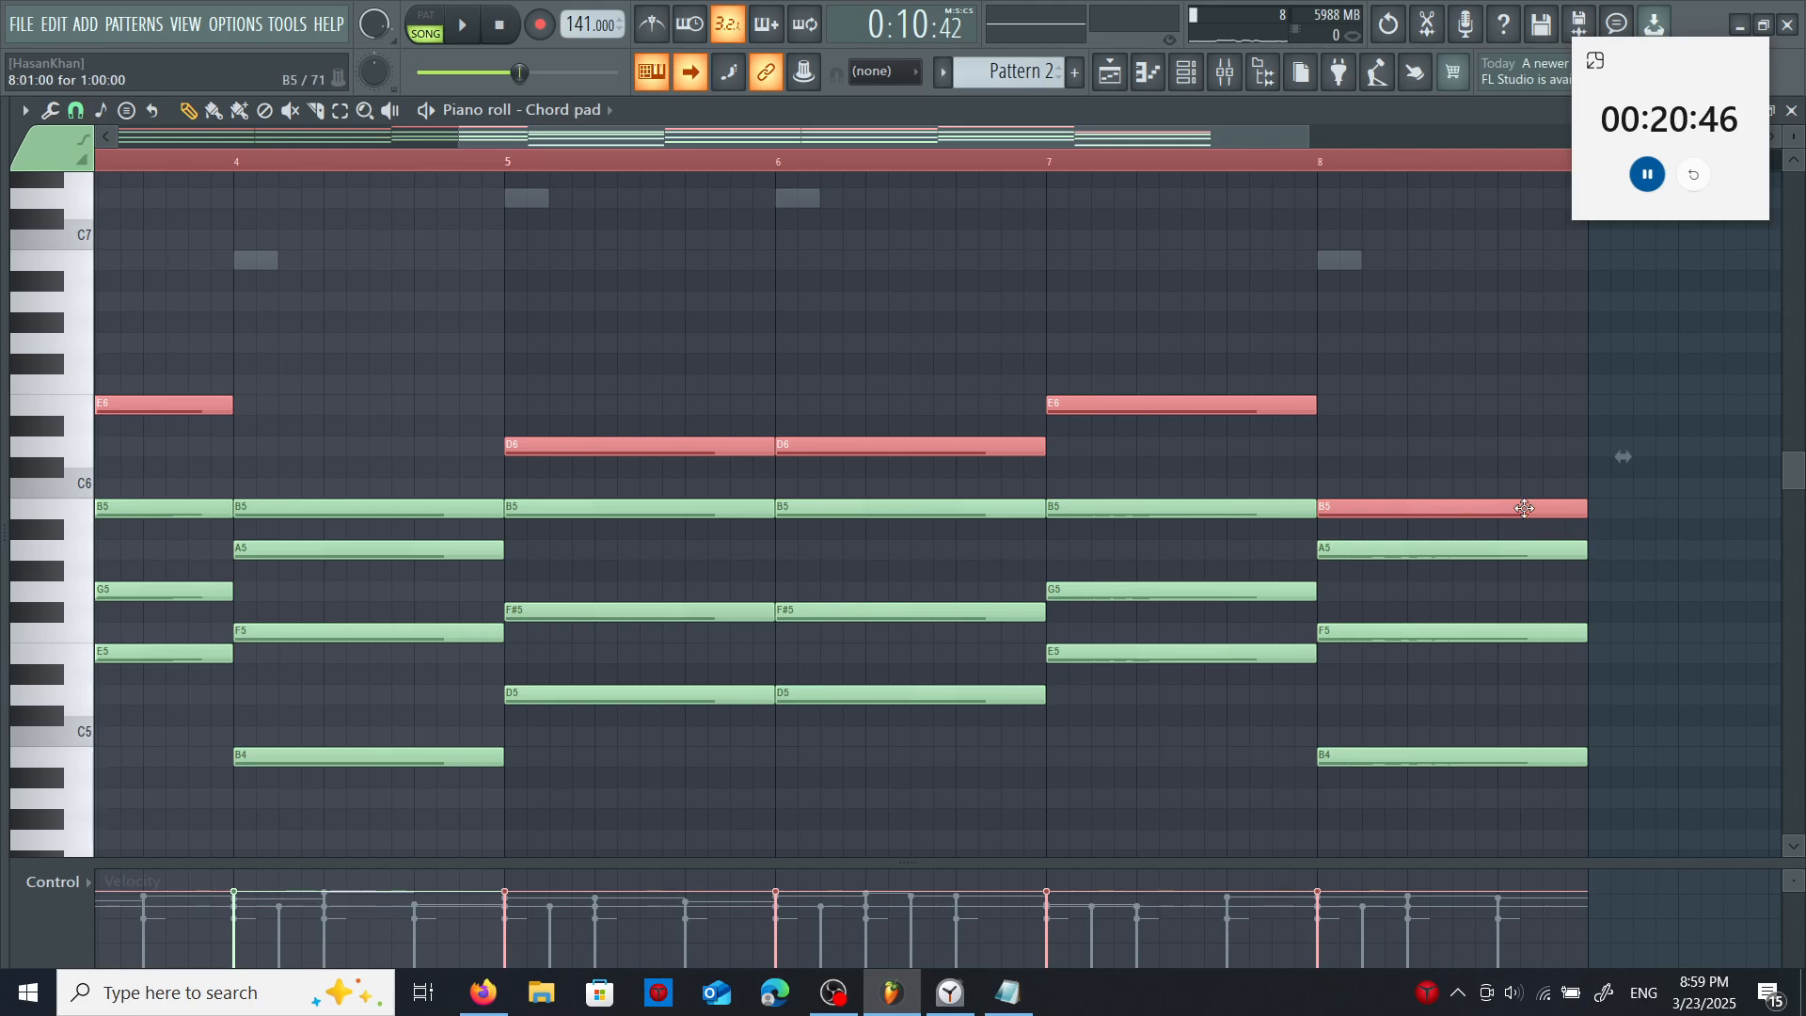
{"action": "key", "text": "ctrl+Up"}
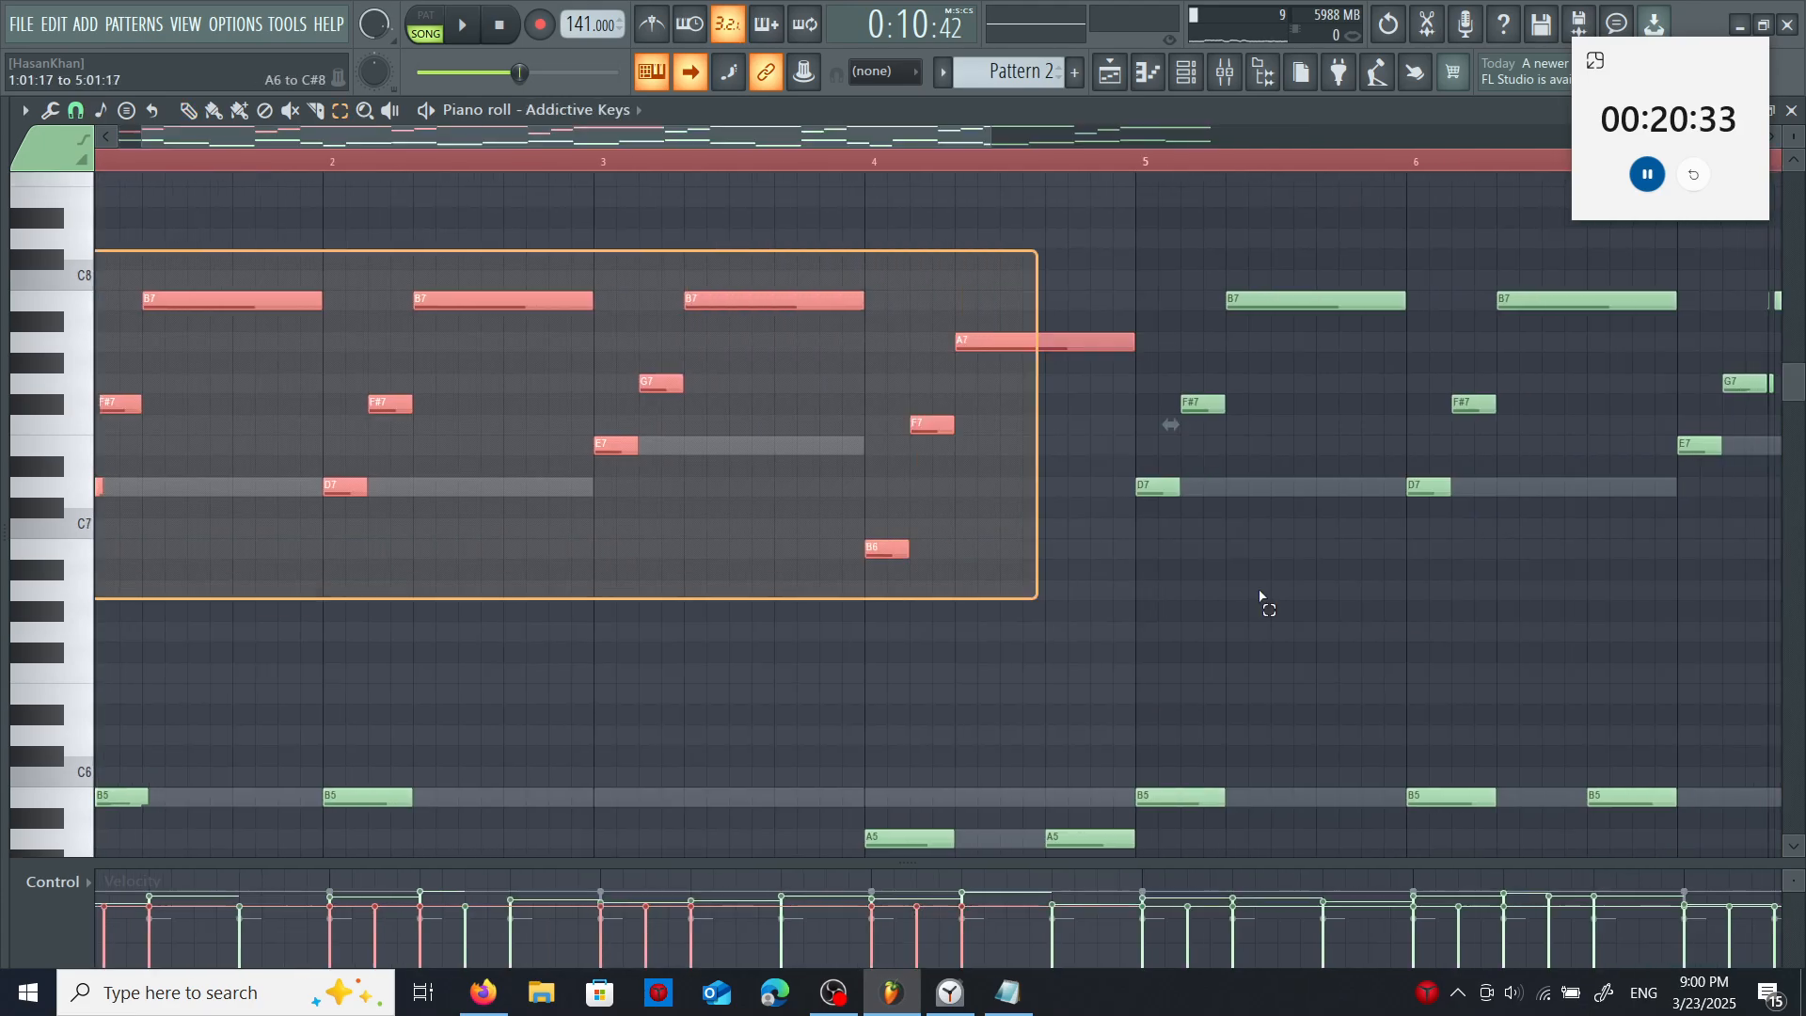
- Select the high arpeggio notes in Addictive Keys, lower their velocity and randomize their velocity levels
{"action": "left_click_drag", "start_coordinate": [1262, 600], "coordinate": [1402, 613]}
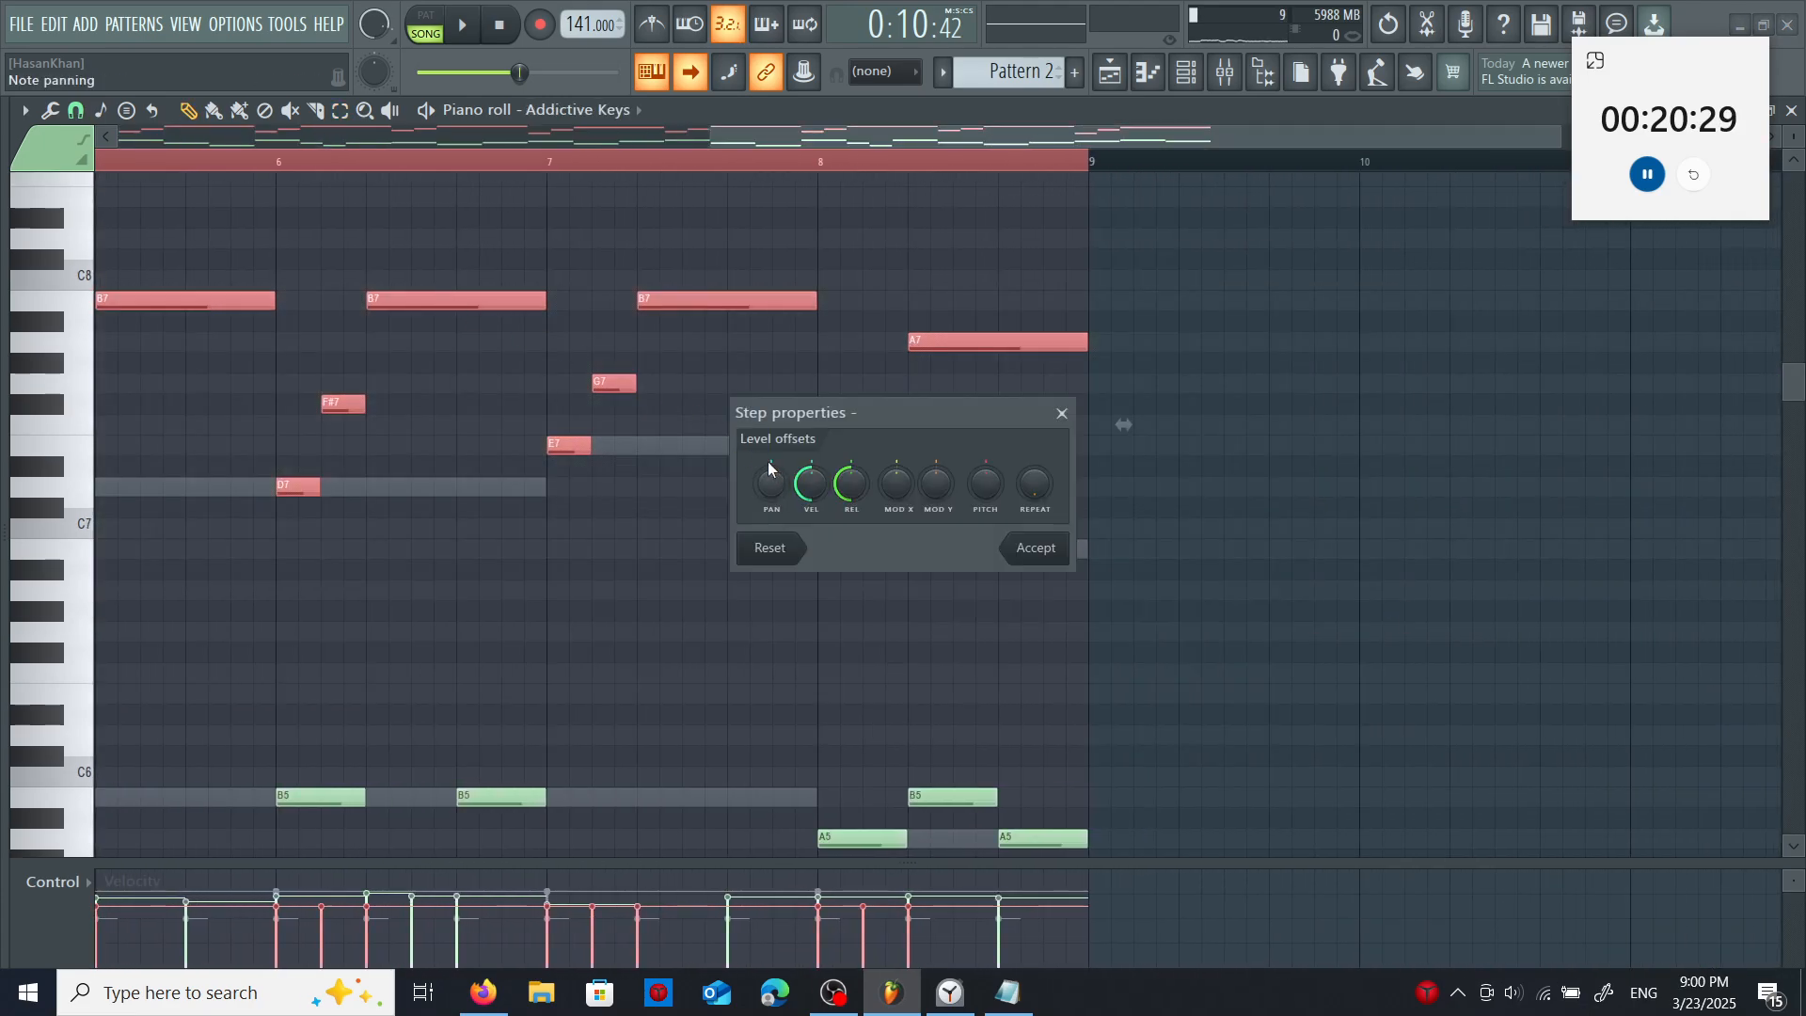
{"action": "left_click_drag", "start_coordinate": [809, 482], "coordinate": [810, 498]}
{"action": "key", "text": "Return"}
{"action": "key", "text": "alt+r"}
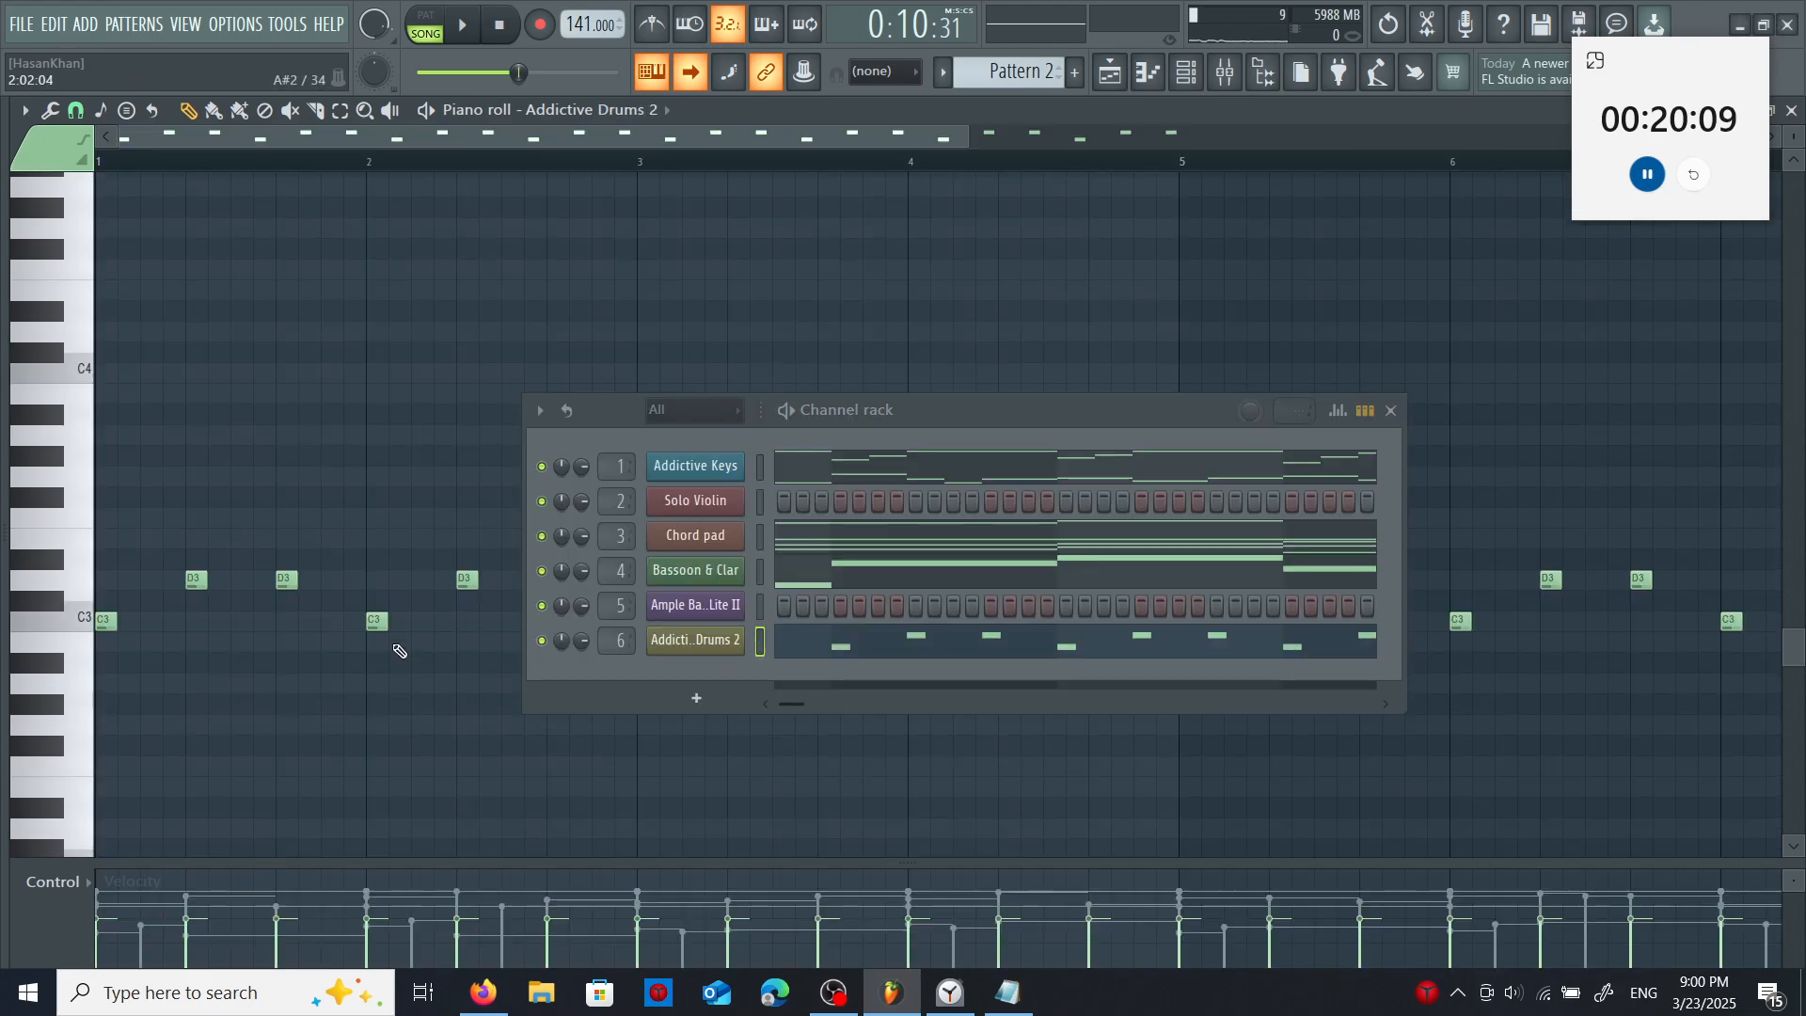
- In Pattern 3, draw a long B6 followed by short B6, A6 and G6 notes in bar 1 of Solo Violin
{"action": "key", "text": "F5"}
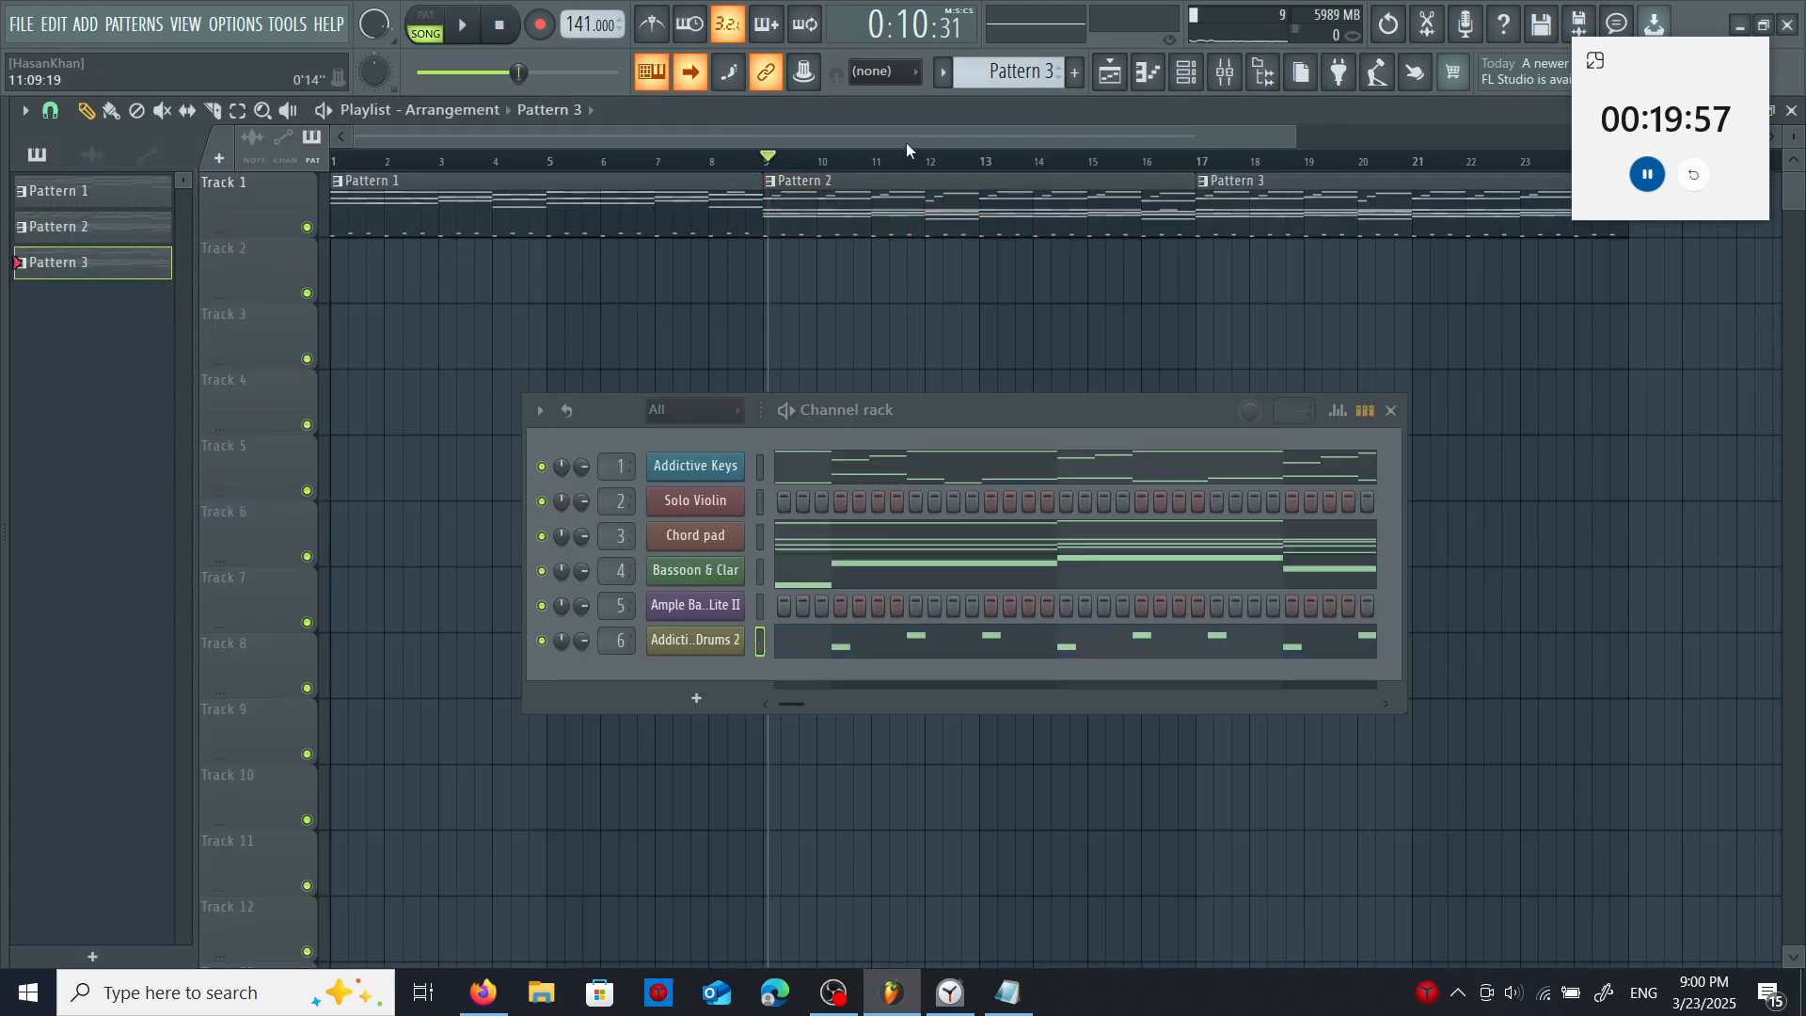
{"action": "left_click_drag", "start_coordinate": [906, 143], "coordinate": [811, 175]}
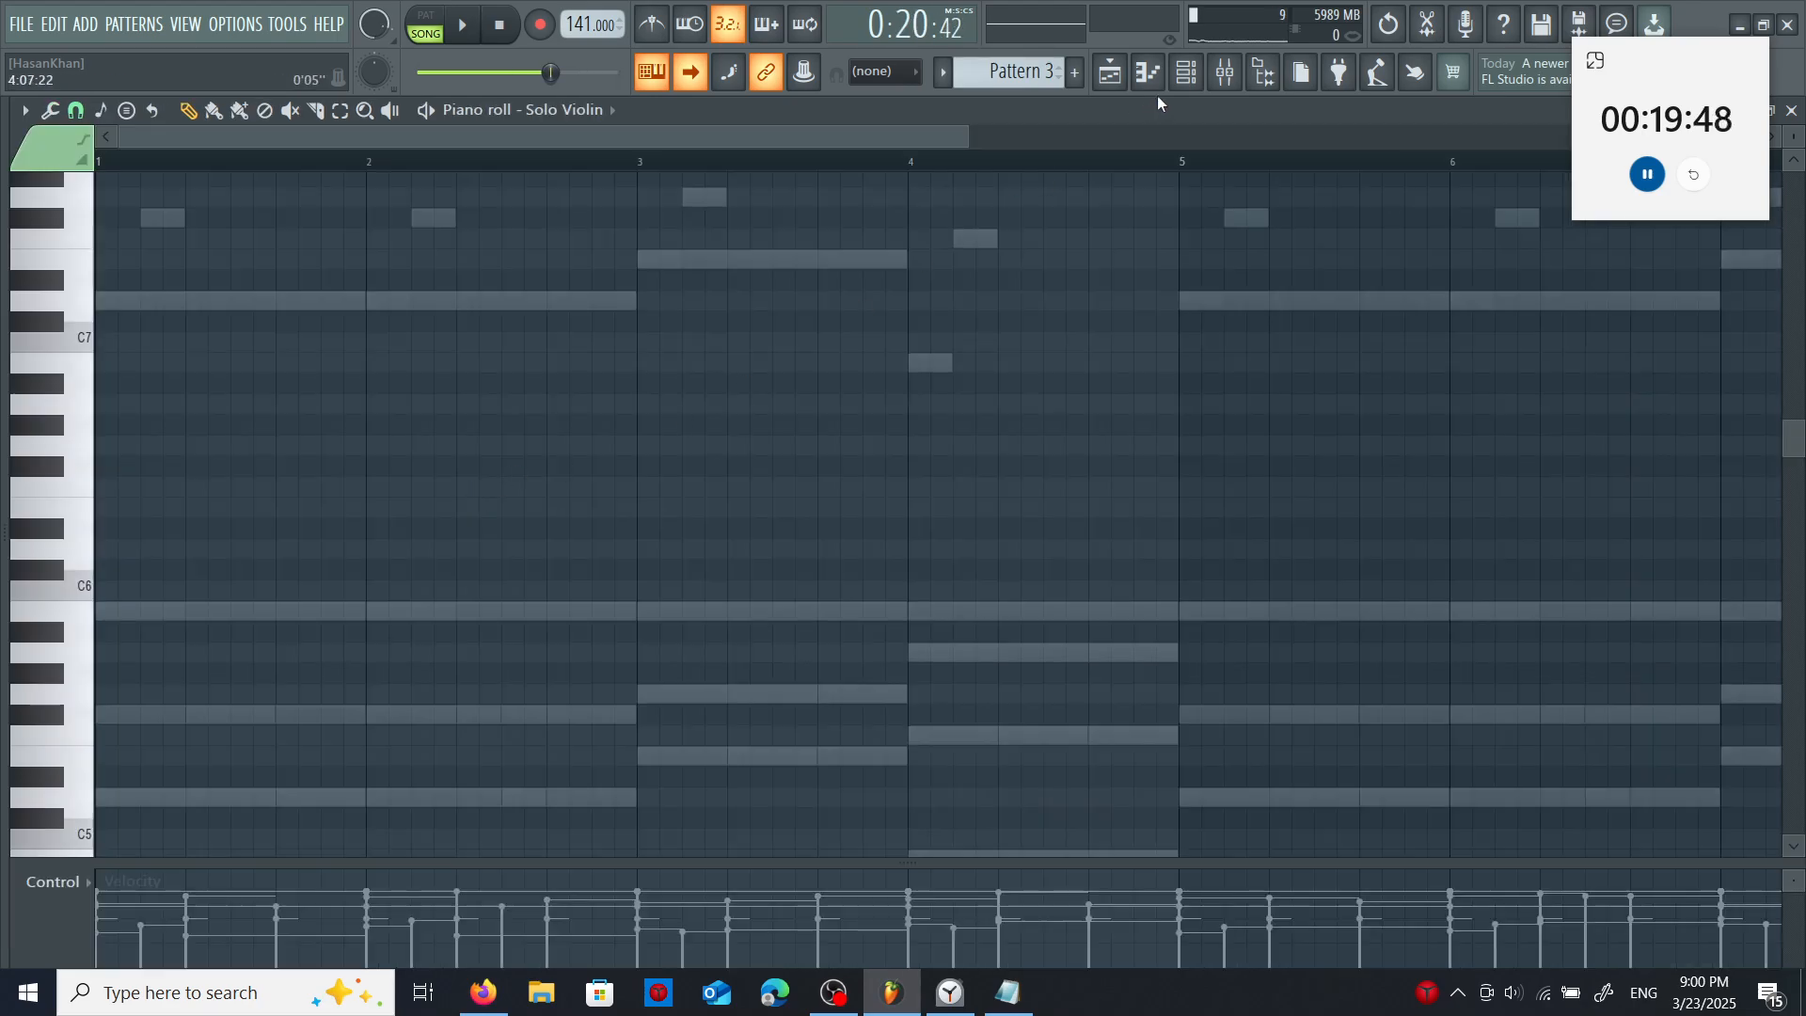
{"action": "left_click", "coordinate": [1189, 74]}
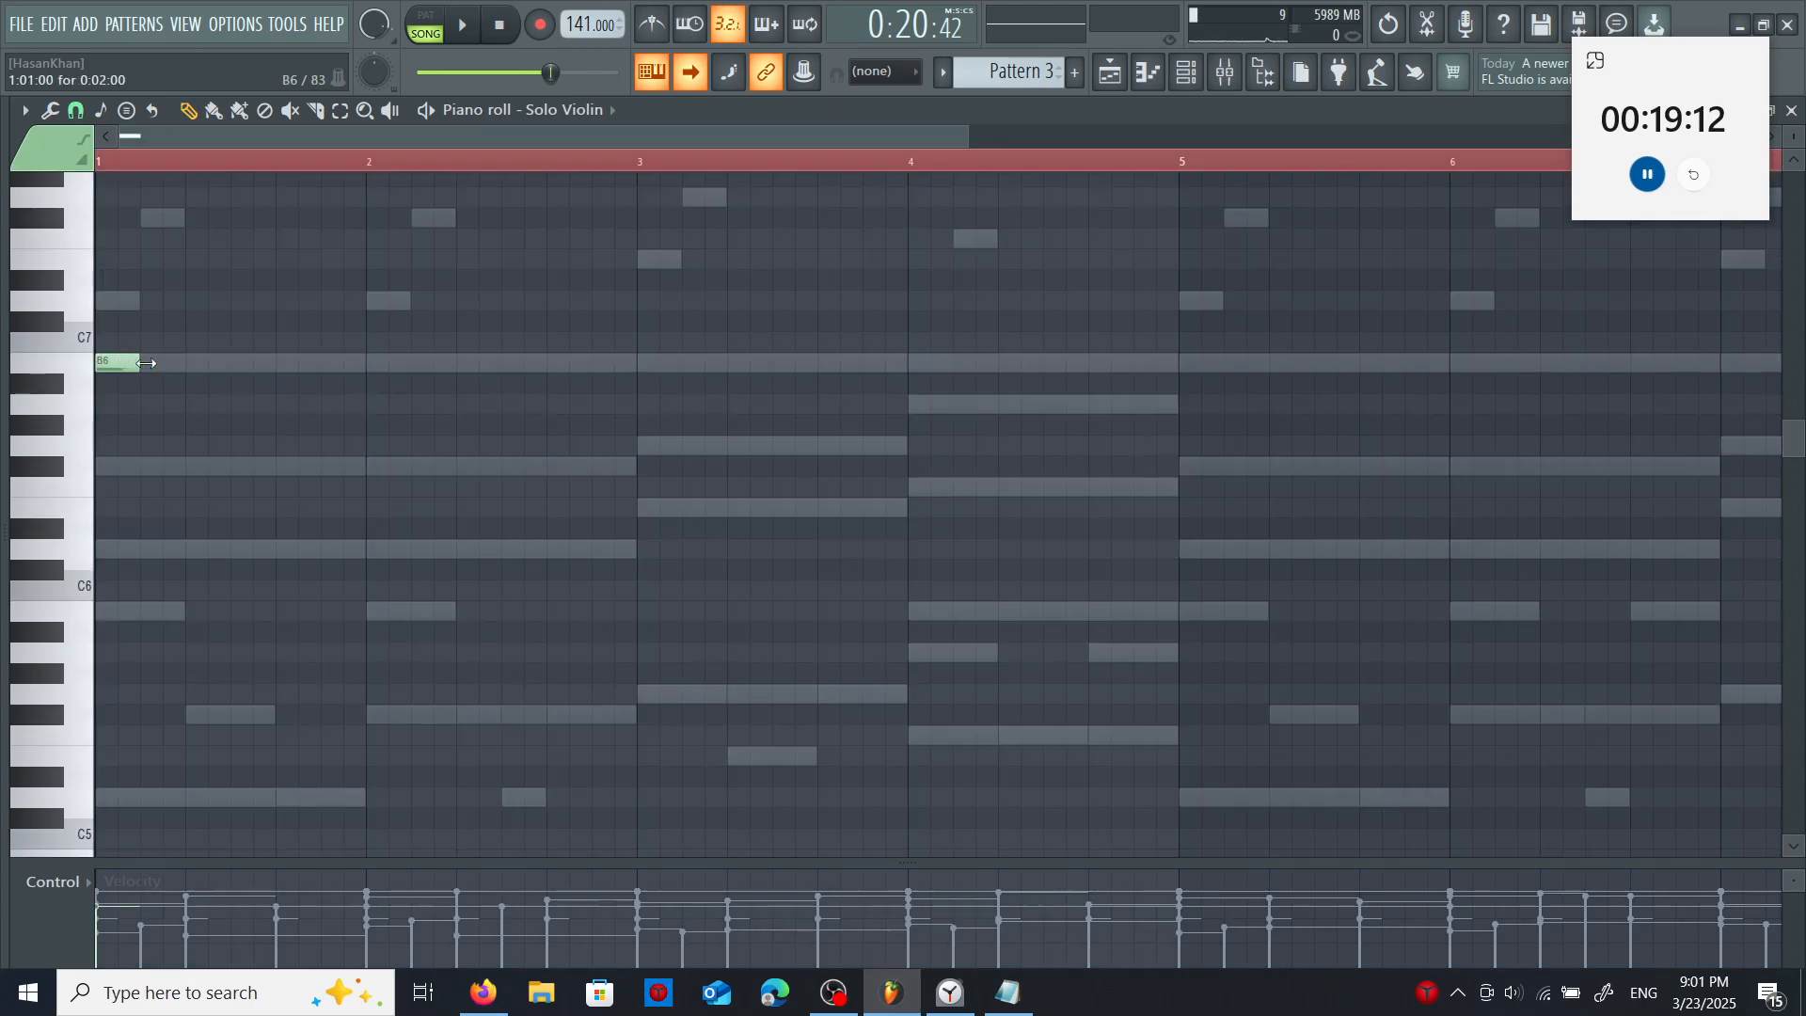
{"action": "left_click_drag", "start_coordinate": [146, 363], "coordinate": [269, 361]}
{"action": "left_click", "coordinate": [284, 404]}
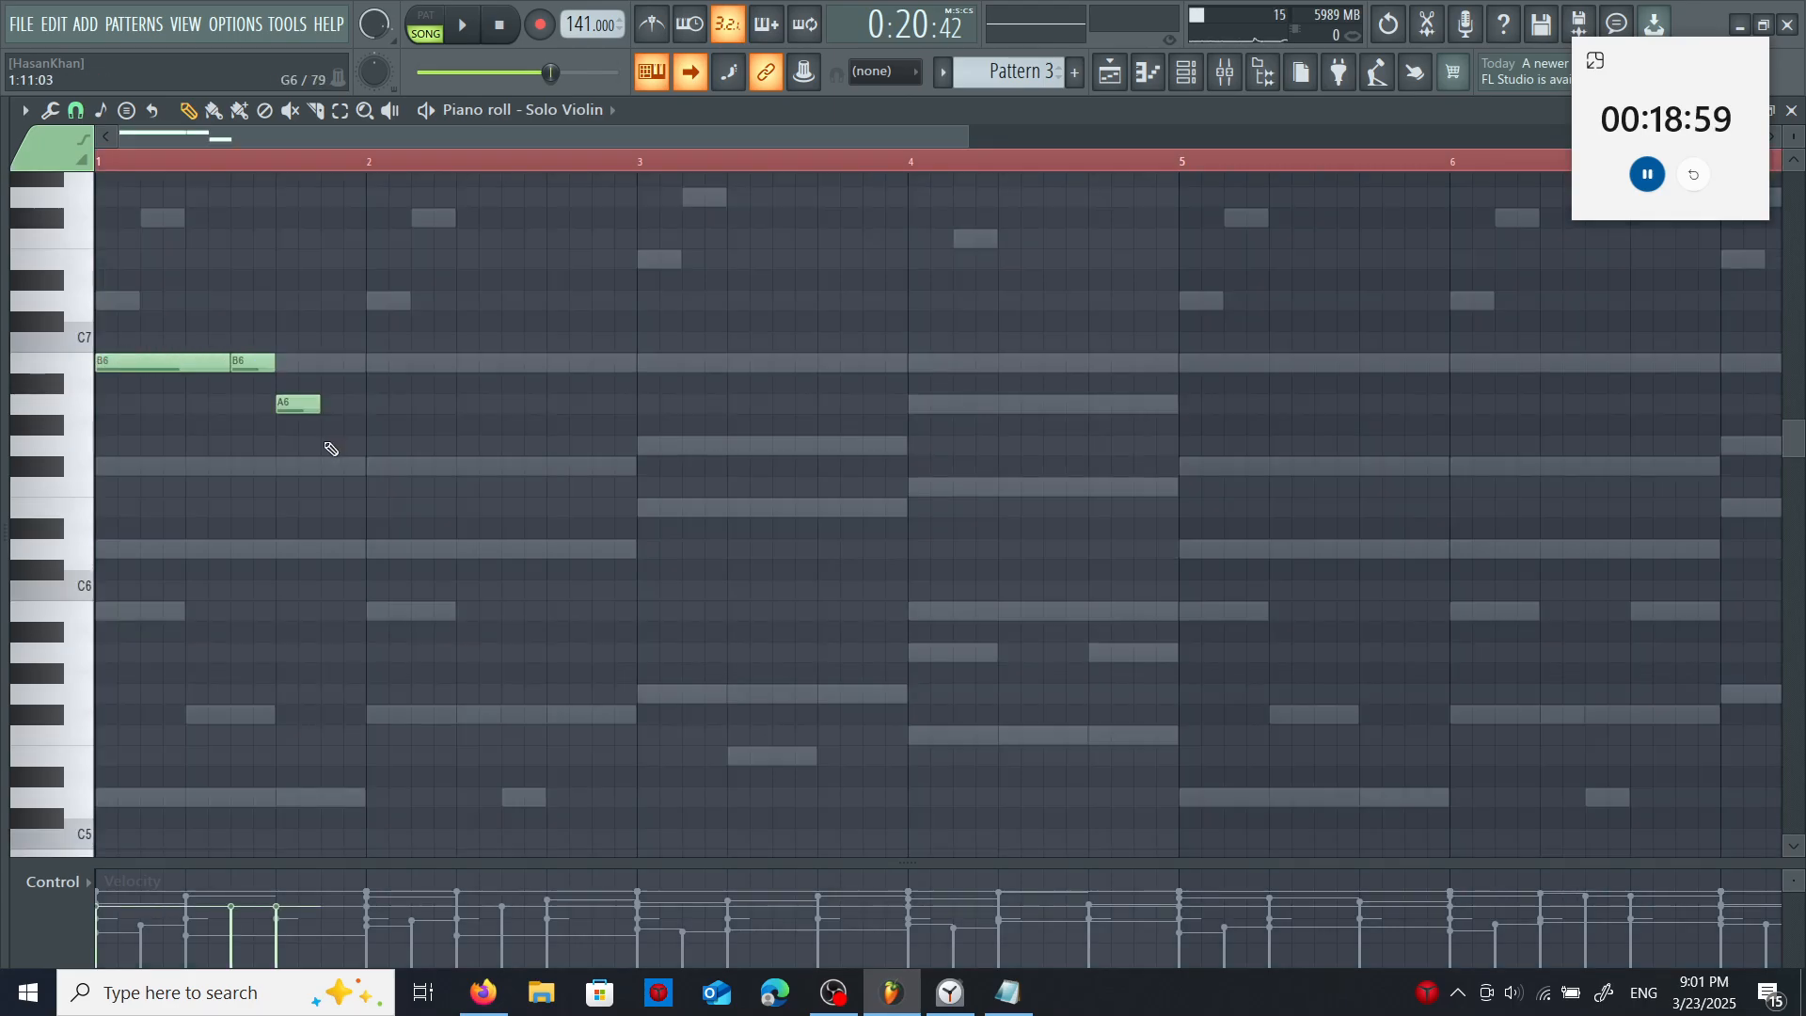
{"action": "left_click", "coordinate": [330, 444]}
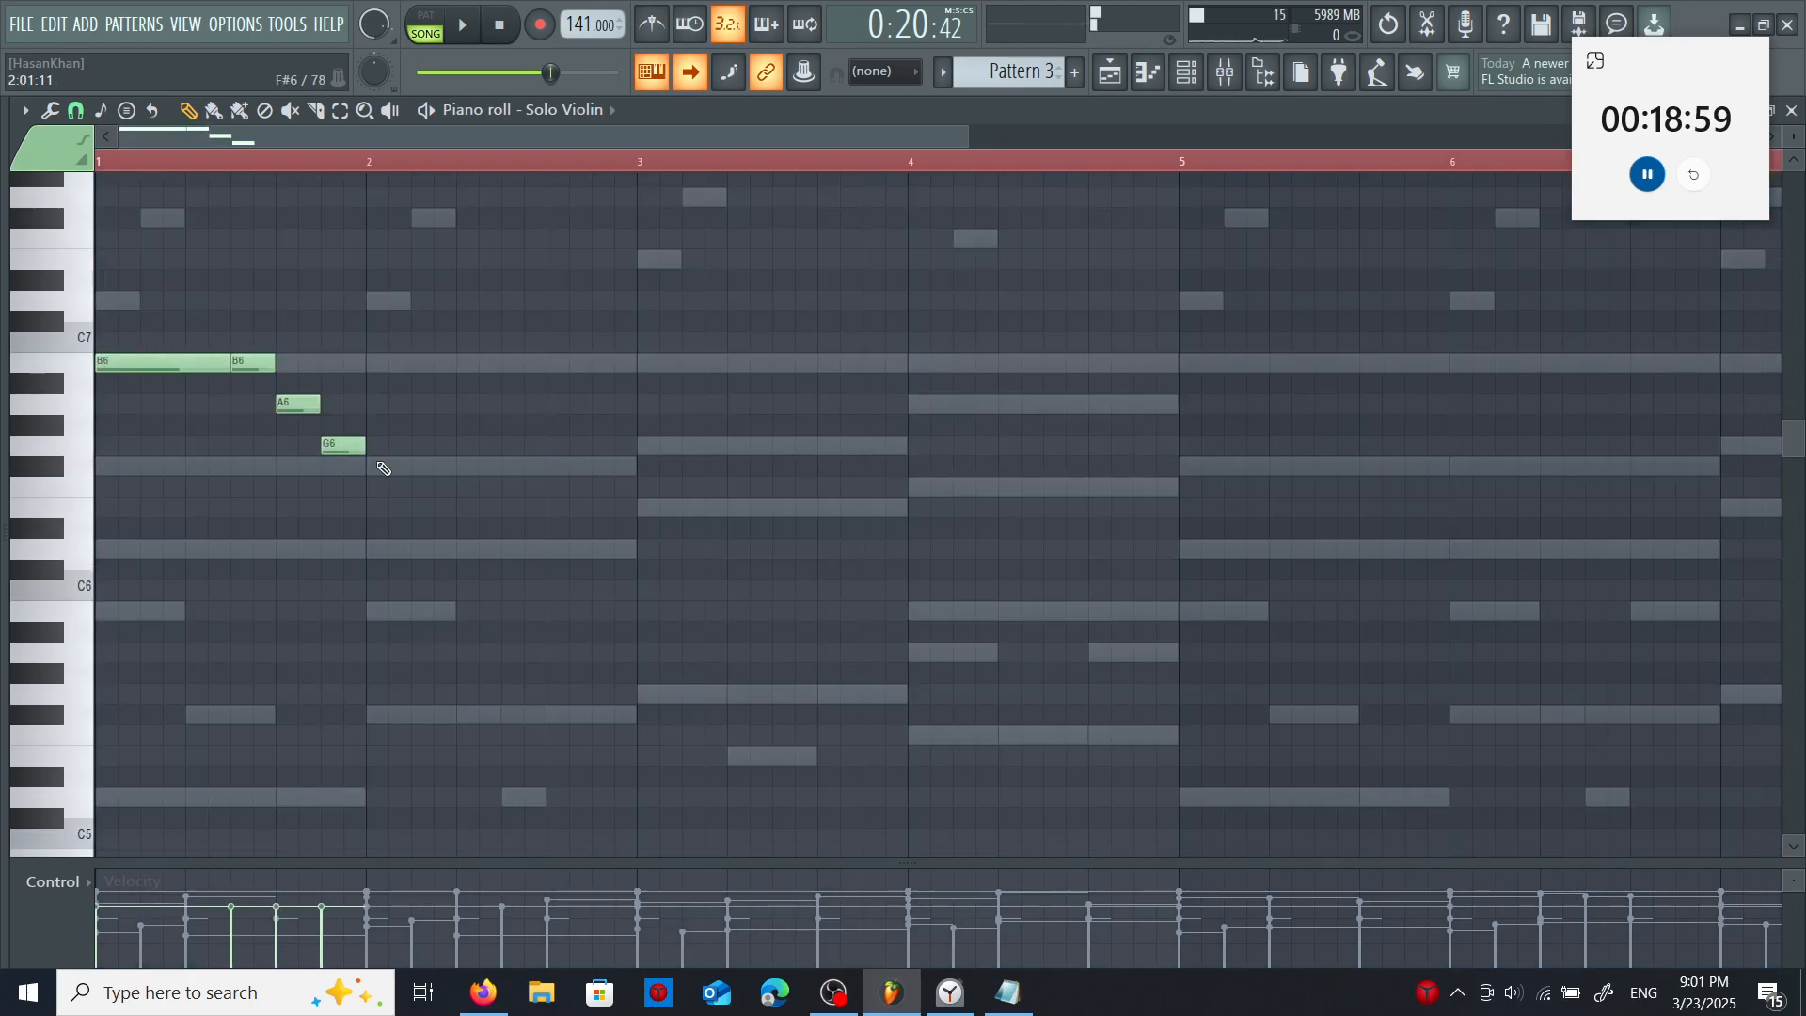
- Draw a long F#6 followed by short D6 and F#6 notes in bar 2 of the Solo Violin melody
{"action": "left_click", "coordinate": [375, 464]}
{"action": "left_click_drag", "start_coordinate": [408, 468], "coordinate": [509, 470]}
{"action": "left_click_drag", "start_coordinate": [533, 469], "coordinate": [508, 469]}
{"action": "left_click", "coordinate": [526, 549]}
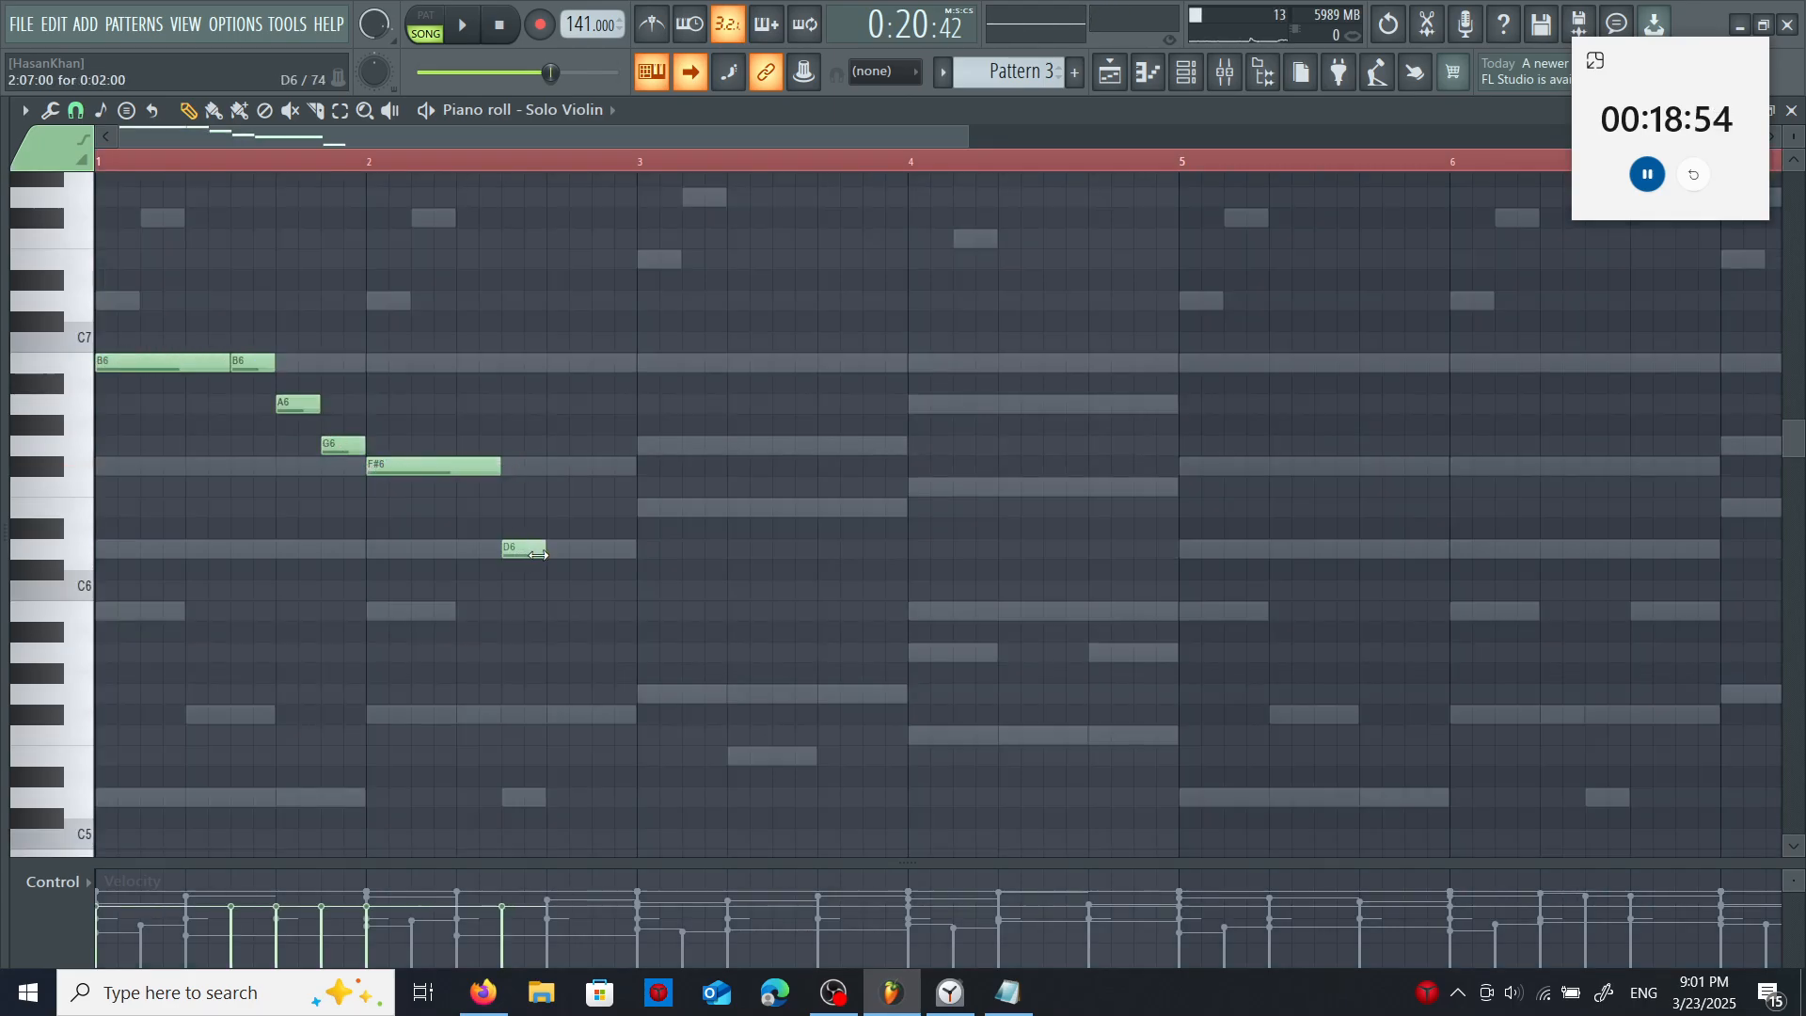
{"action": "left_click", "coordinate": [556, 466]}
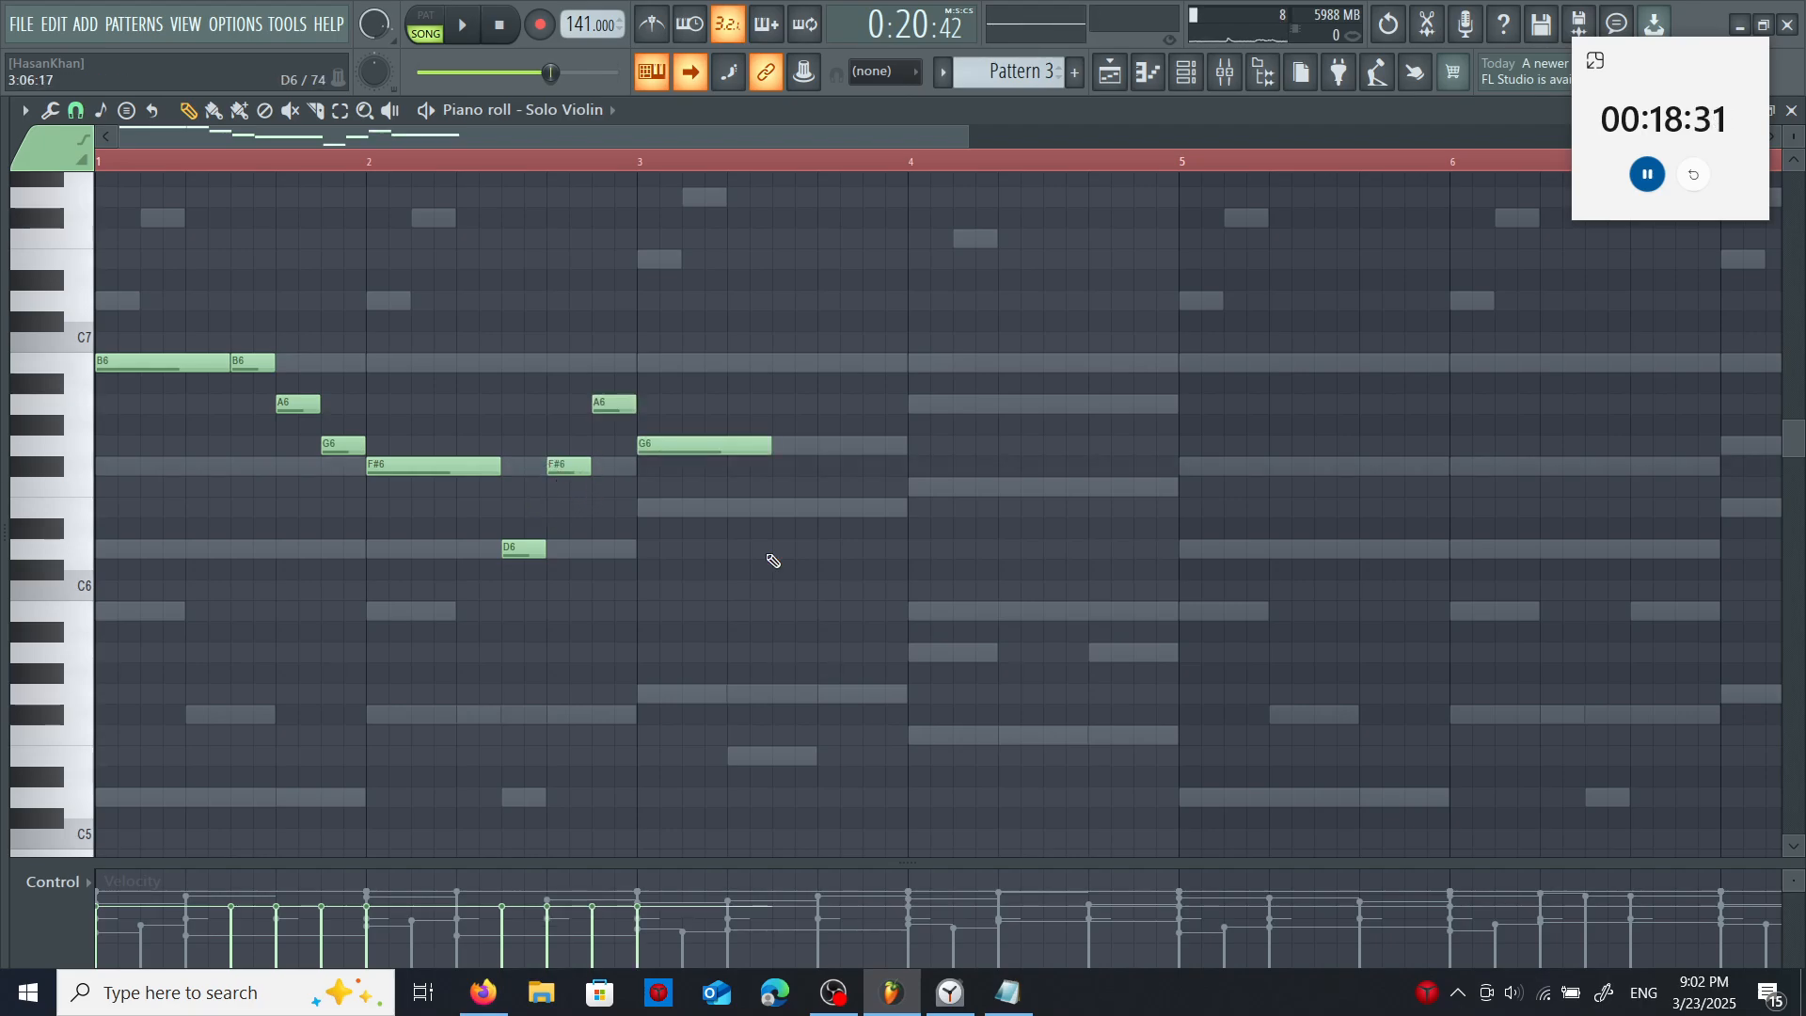
- Finish bar 3 of the Solo Violin melody with short rising E6, G6 and B6 notes
{"action": "left_click", "coordinate": [785, 508]}
{"action": "left_click", "coordinate": [825, 446]}
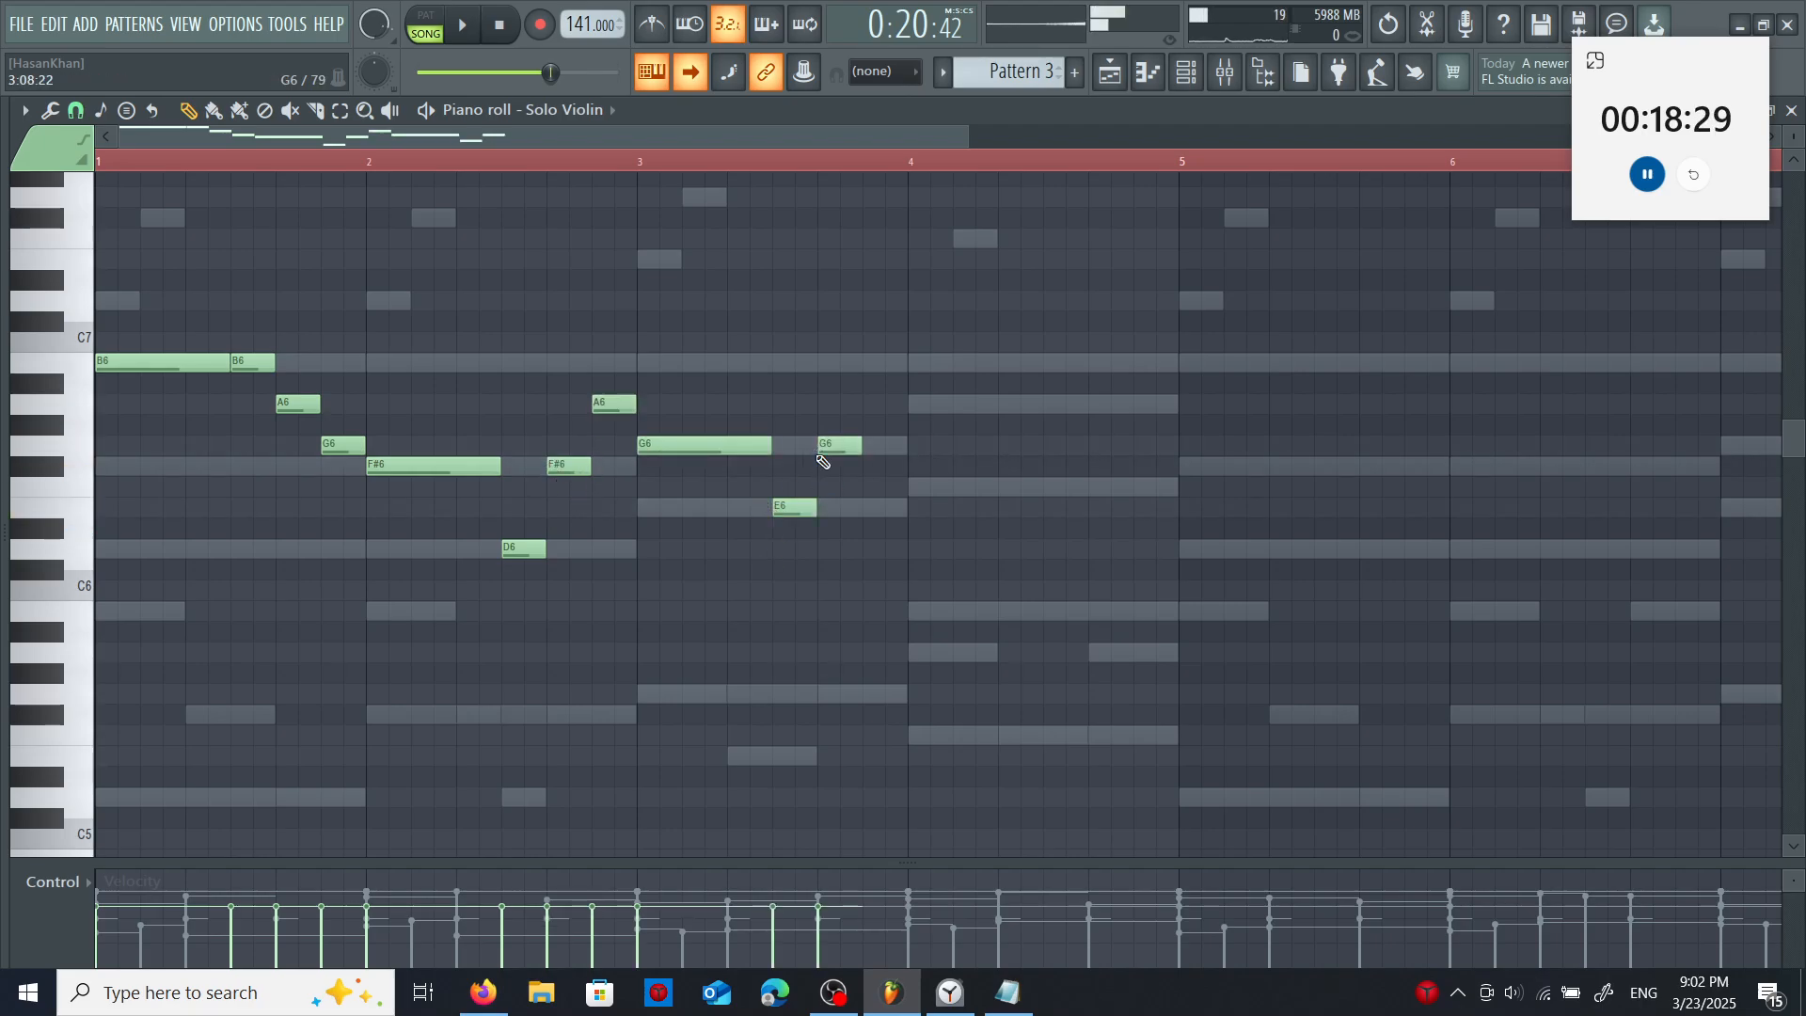
{"action": "left_click", "coordinate": [870, 363]}
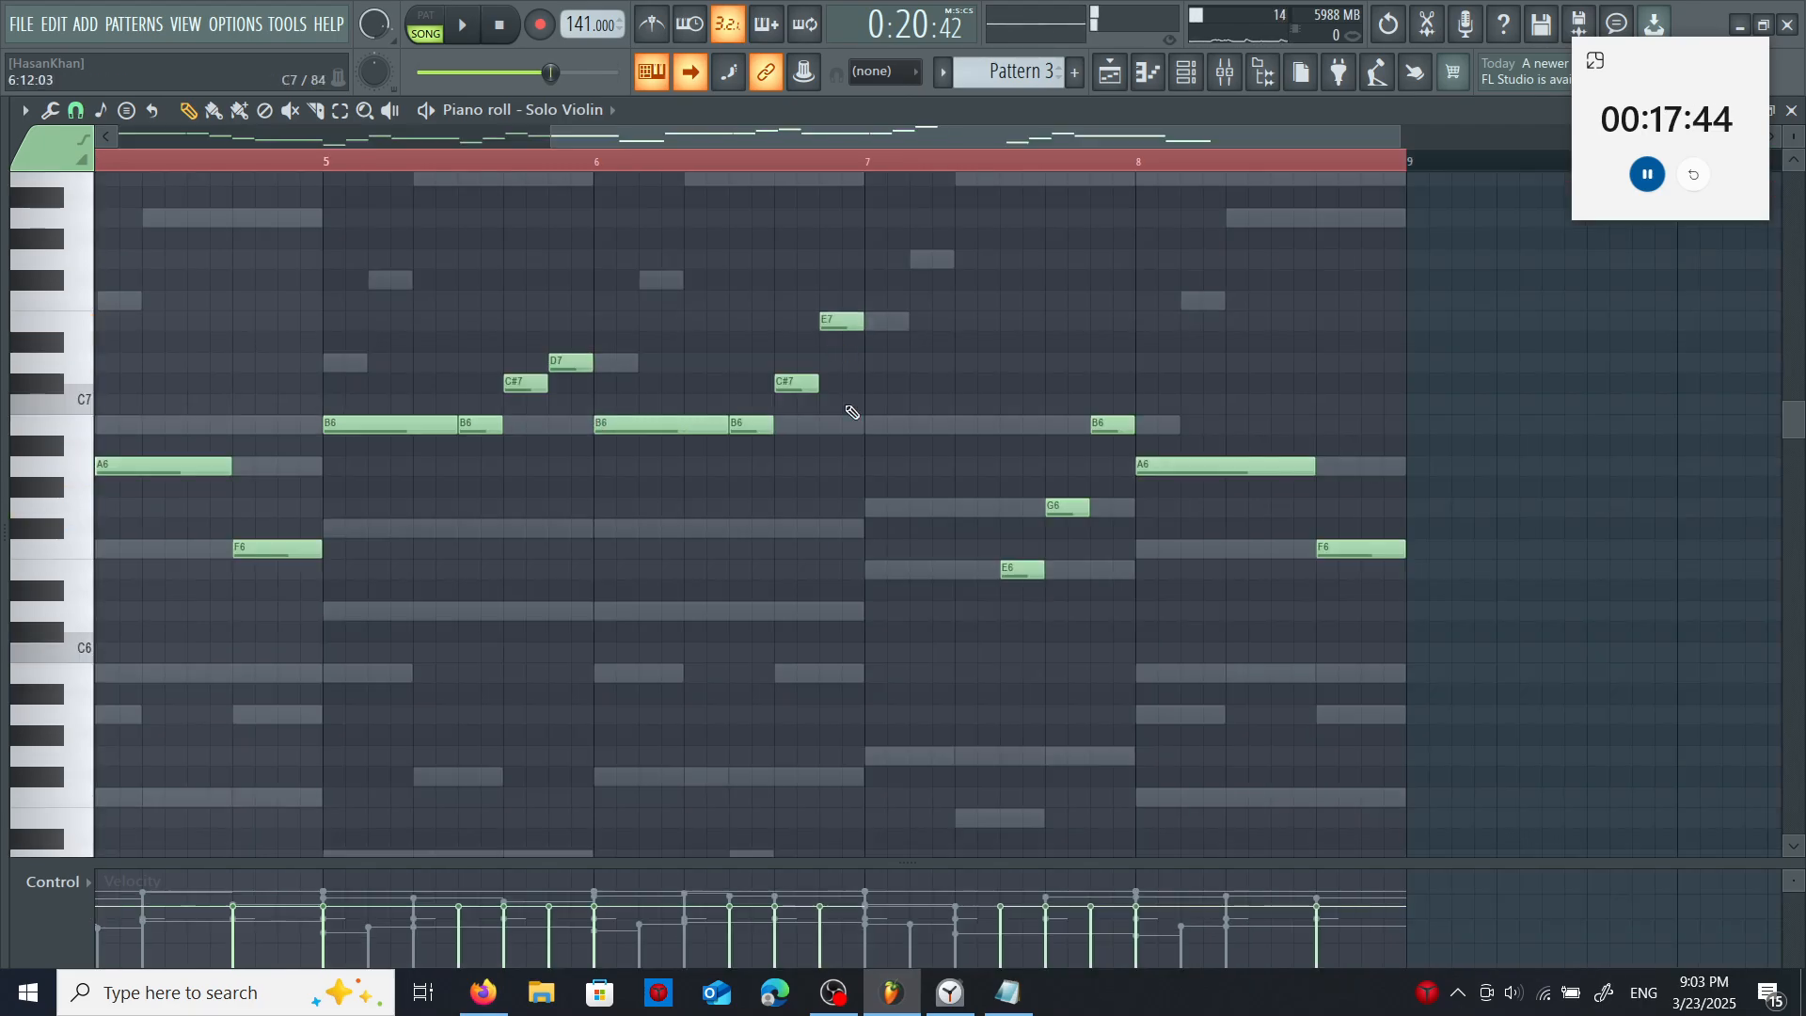
{"action": "left_click", "coordinate": [807, 528]}
{"action": "right_click", "coordinate": [825, 529]}
{"action": "left_click", "coordinate": [867, 287]}
{"action": "left_click", "coordinate": [870, 490]}
{"action": "right_click", "coordinate": [882, 493]}
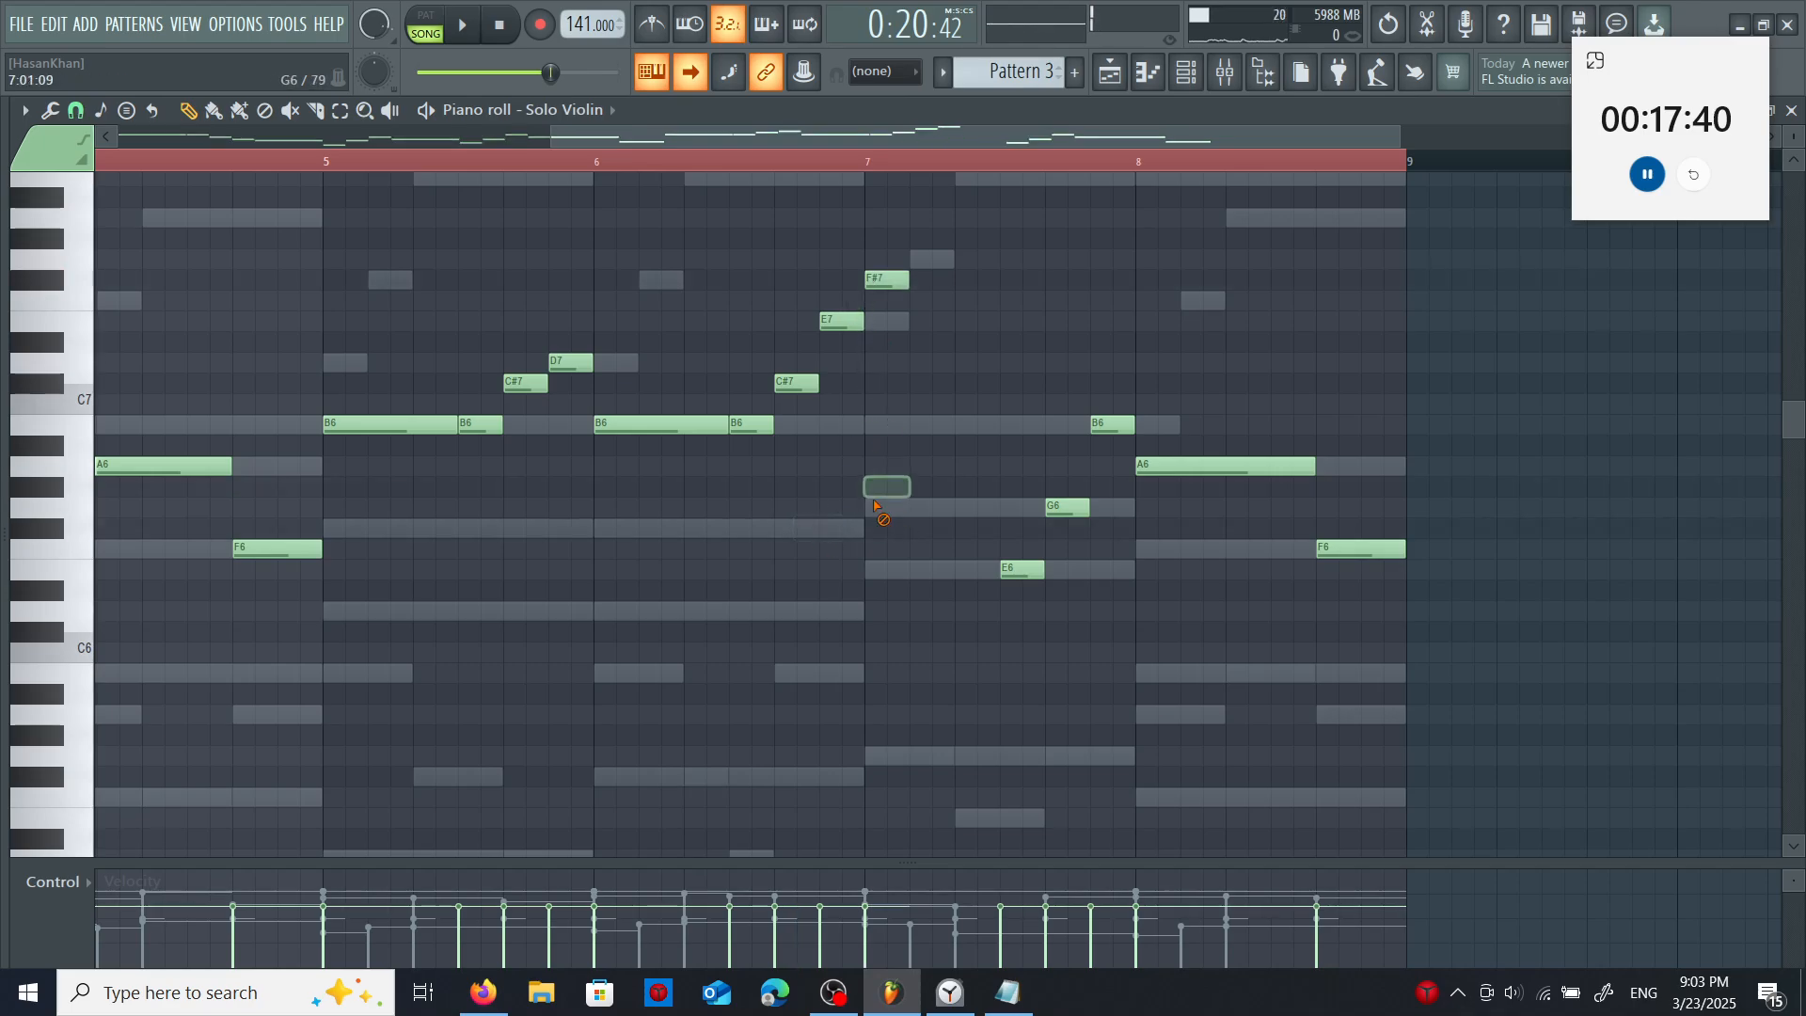
{"action": "left_click", "coordinate": [874, 511]}
{"action": "right_click", "coordinate": [880, 509]}
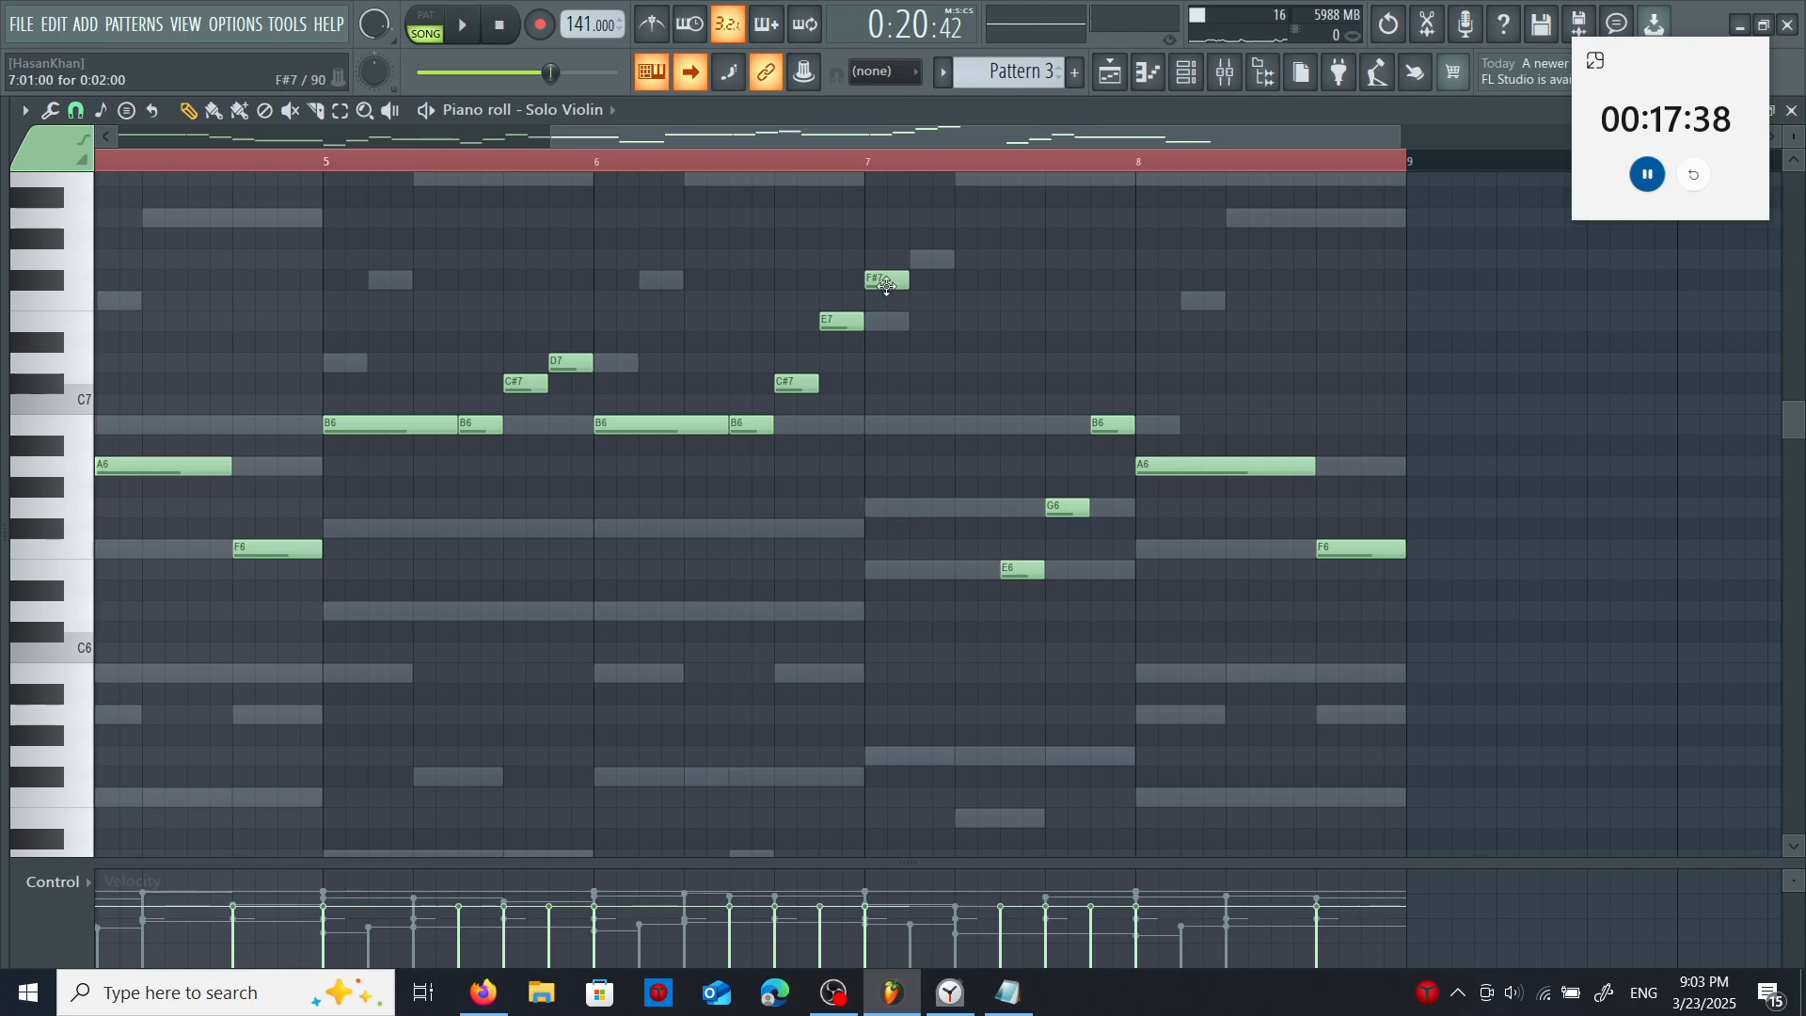
{"action": "right_click", "coordinate": [886, 282]}
- Change the last two violin notes of bar 6 to D7 and F#7, and draw a long G7 at bar 7
{"action": "left_click_drag", "start_coordinate": [840, 321], "coordinate": [841, 279]}
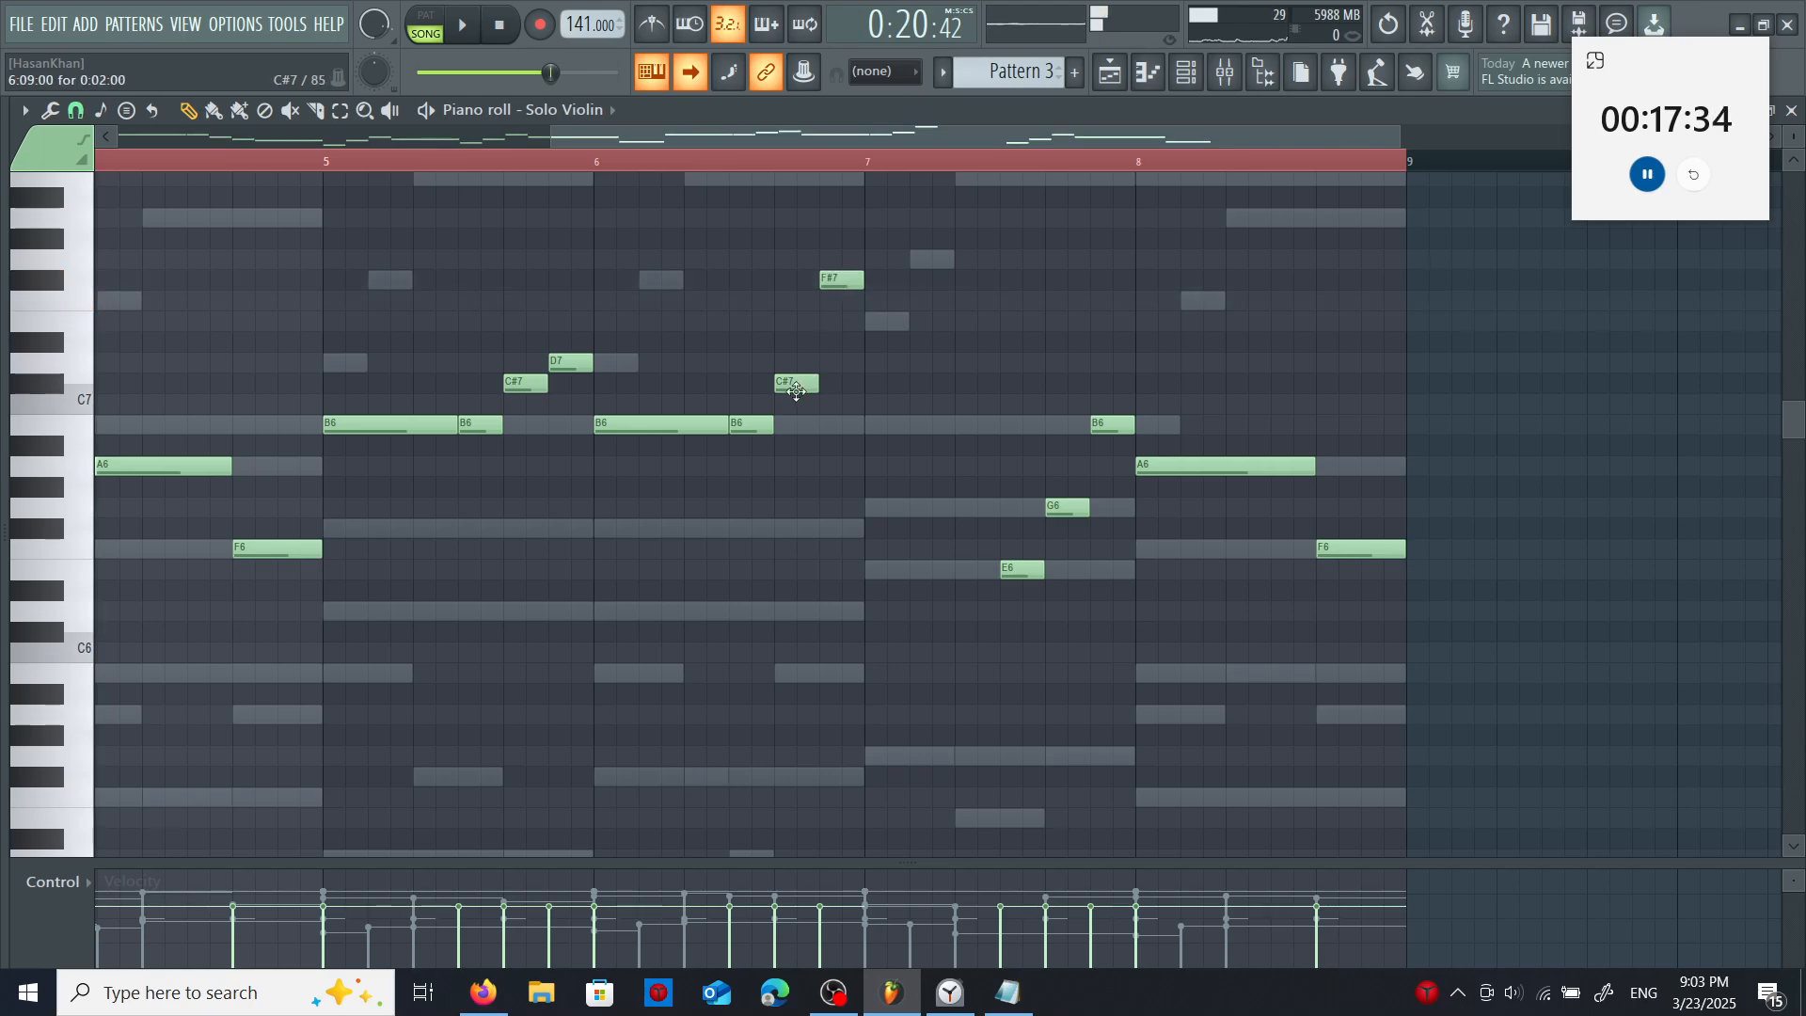
{"action": "mouse_move", "coordinate": [796, 384]}
{"action": "left_mouse_down"}
{"action": "mouse_move", "coordinate": [798, 320]}
{"action": "mouse_move", "coordinate": [798, 365]}
{"action": "left_mouse_up"}
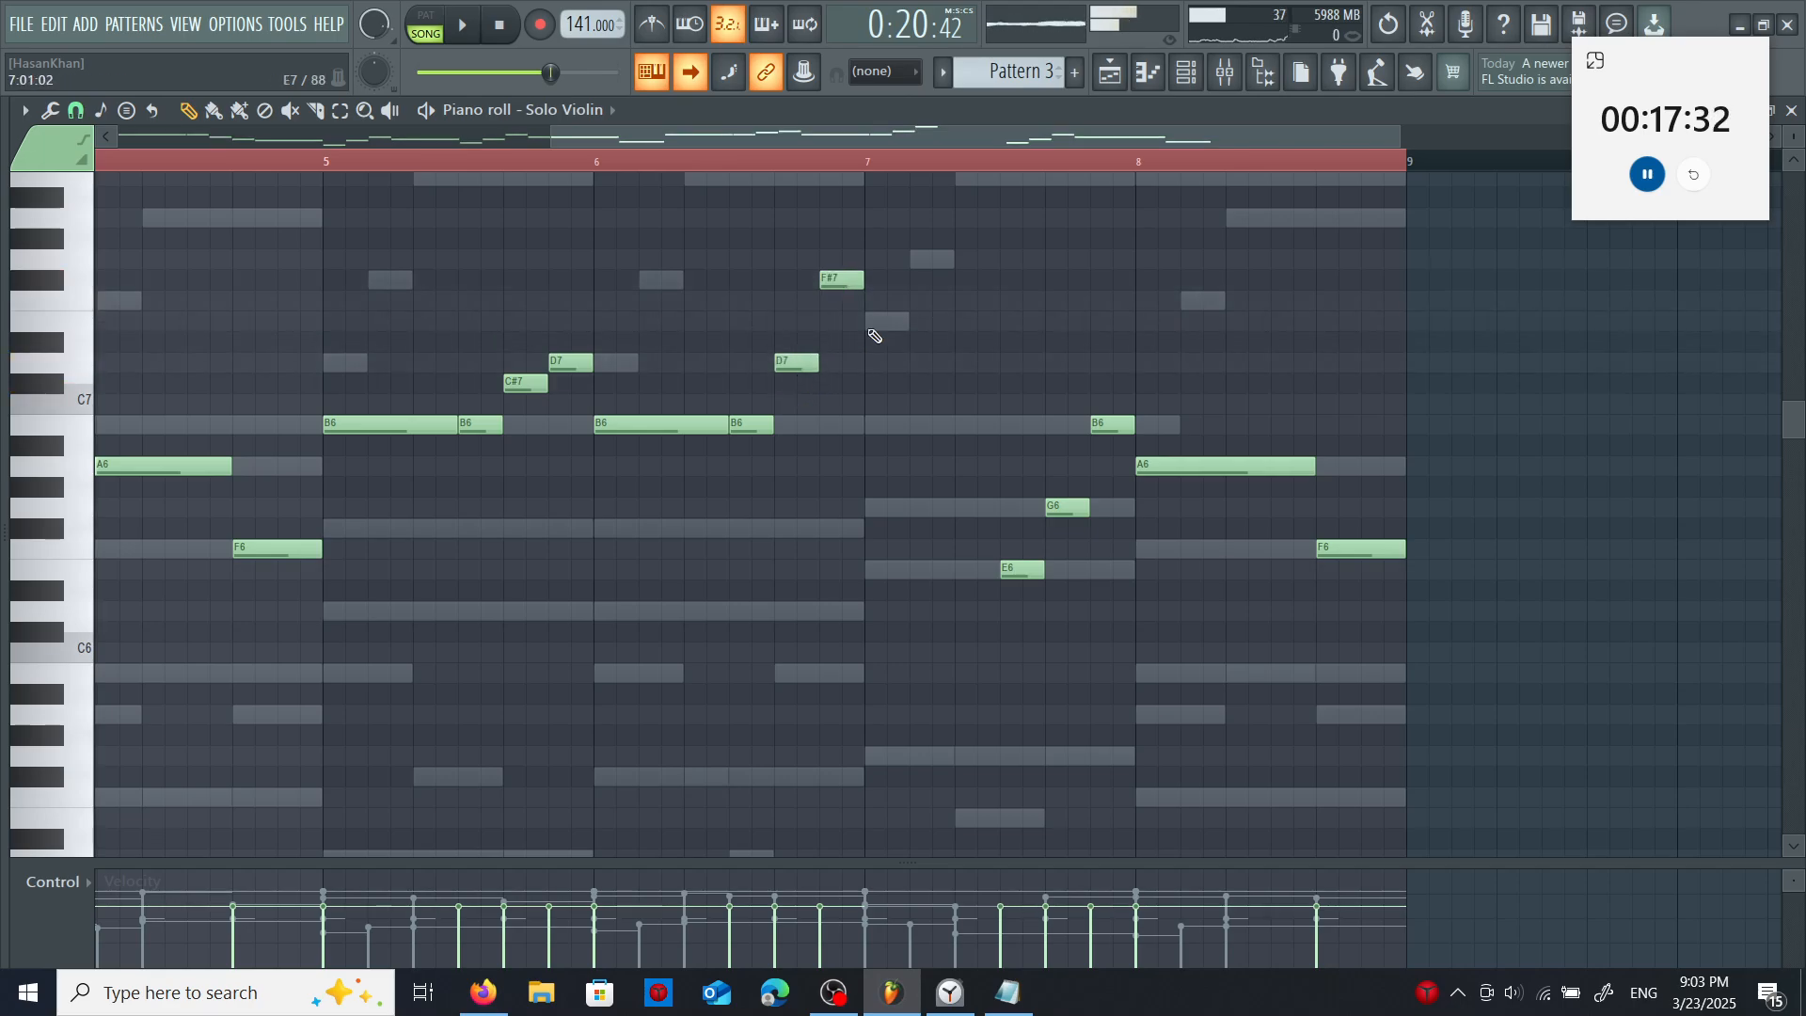
{"action": "left_click_drag", "start_coordinate": [880, 271], "coordinate": [1051, 263]}
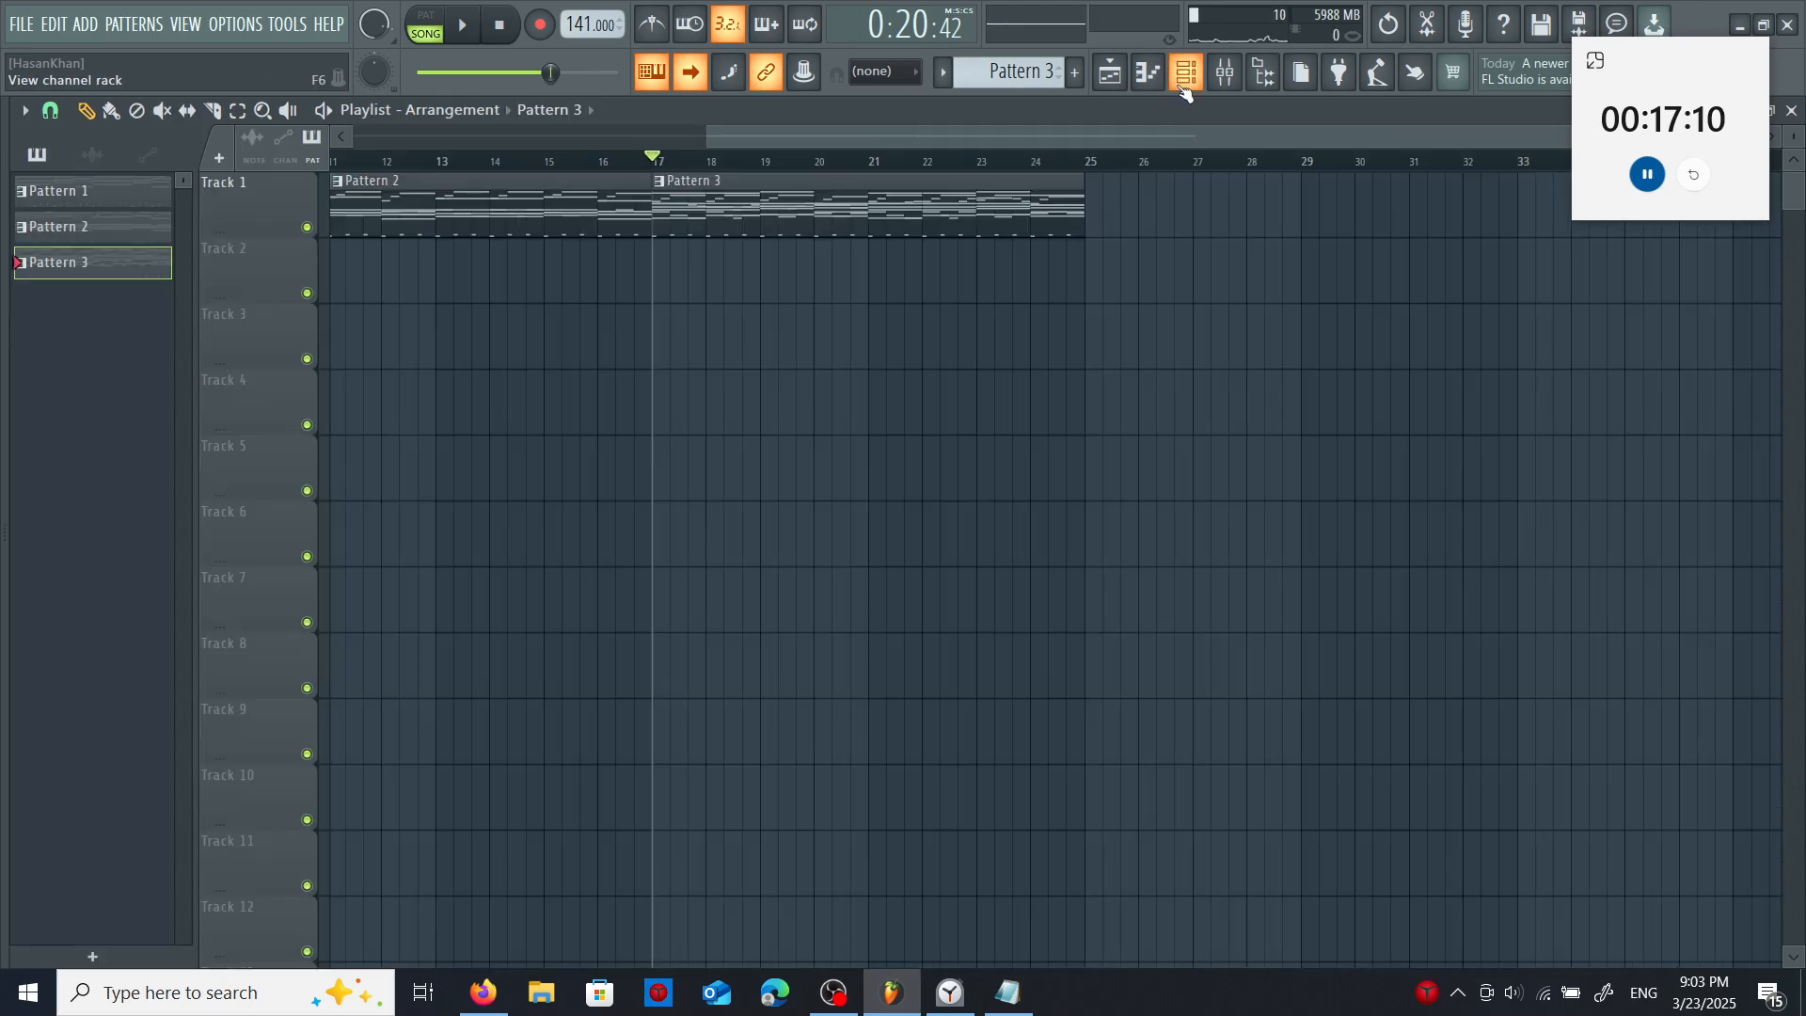
- Clone Pattern 3 and place the copy at bar 25 on Track 1 of the playlist
{"action": "key", "text": "F6"}
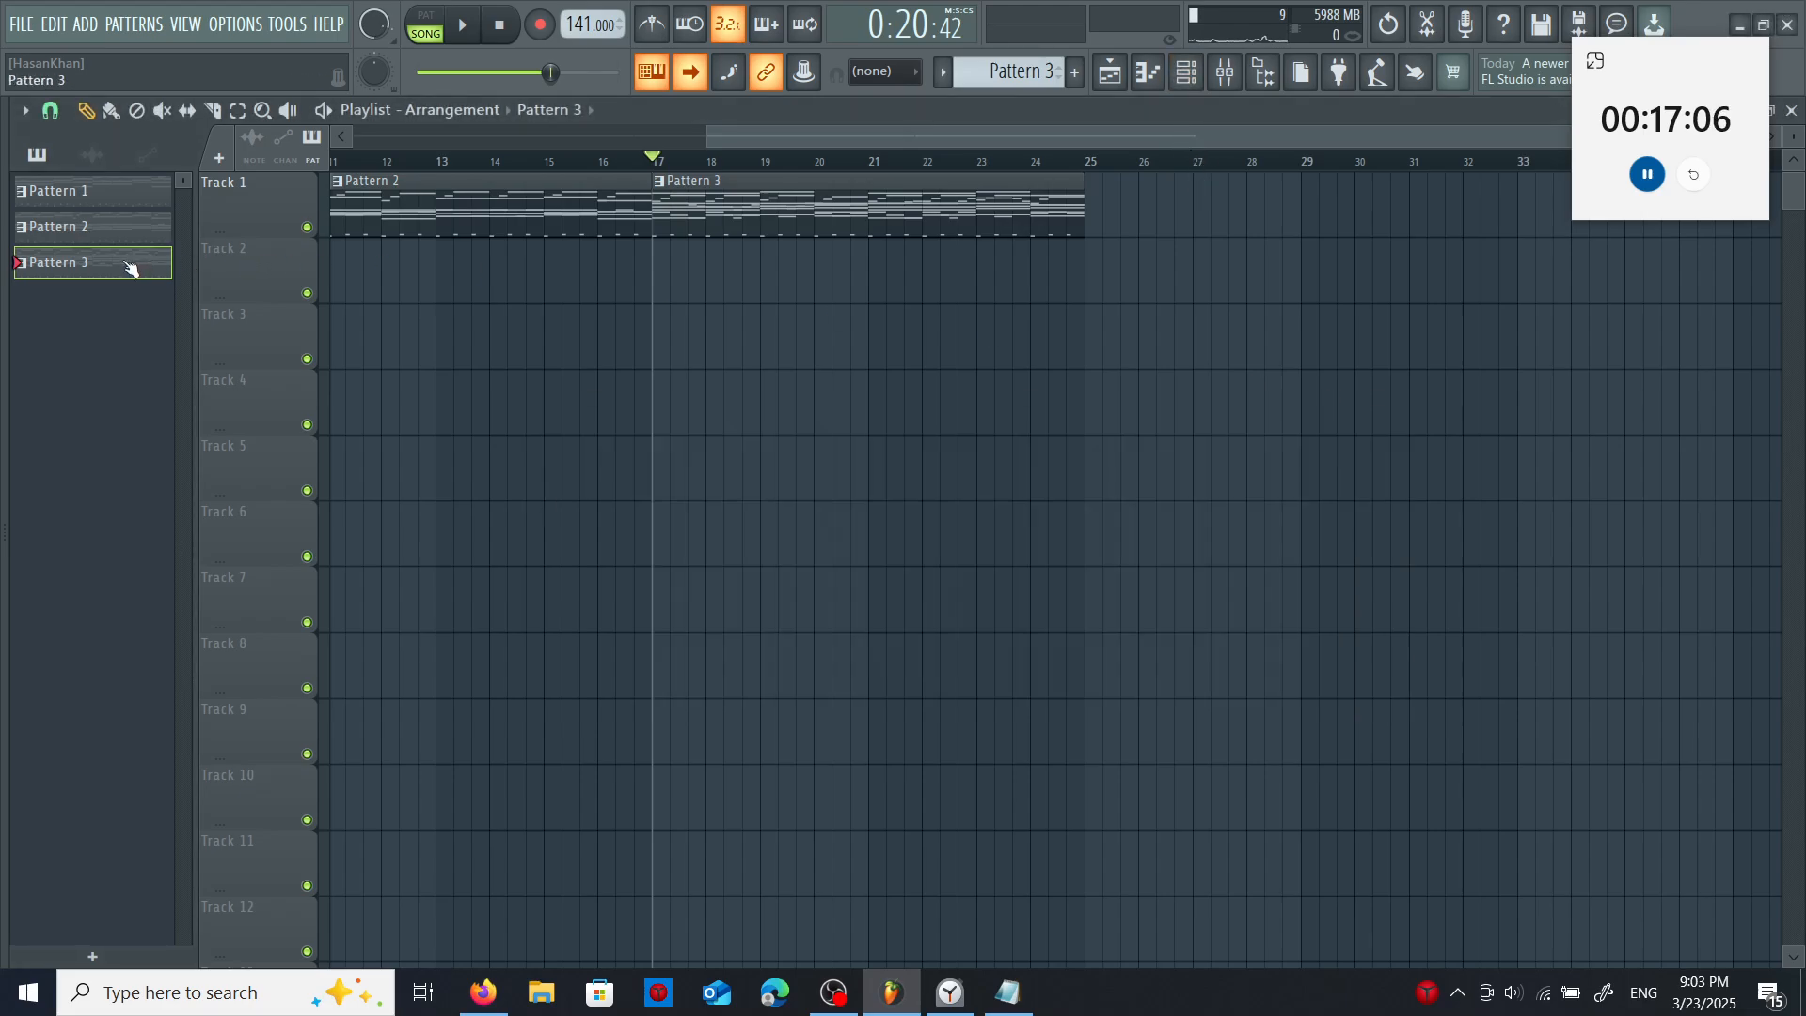
{"action": "right_click", "coordinate": [131, 267]}
{"action": "left_click", "coordinate": [131, 319]}
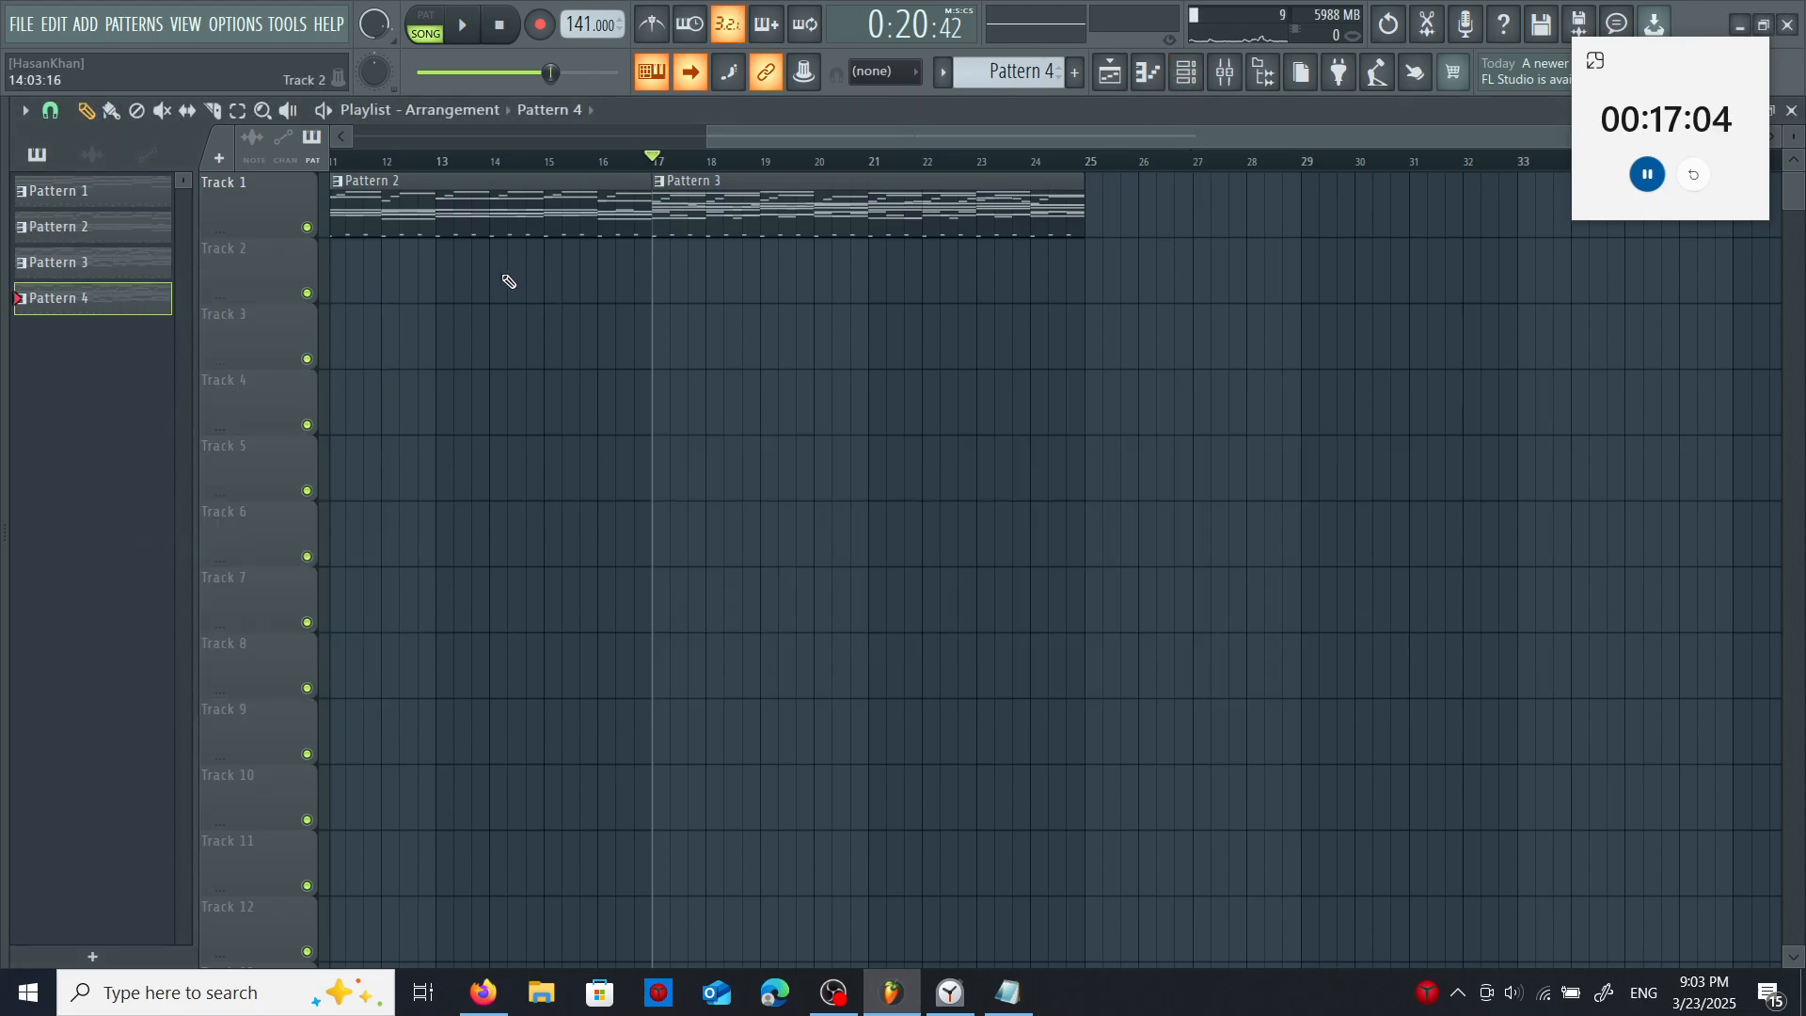
{"action": "left_click", "coordinate": [1184, 83]}
{"action": "right_click", "coordinate": [714, 499]}
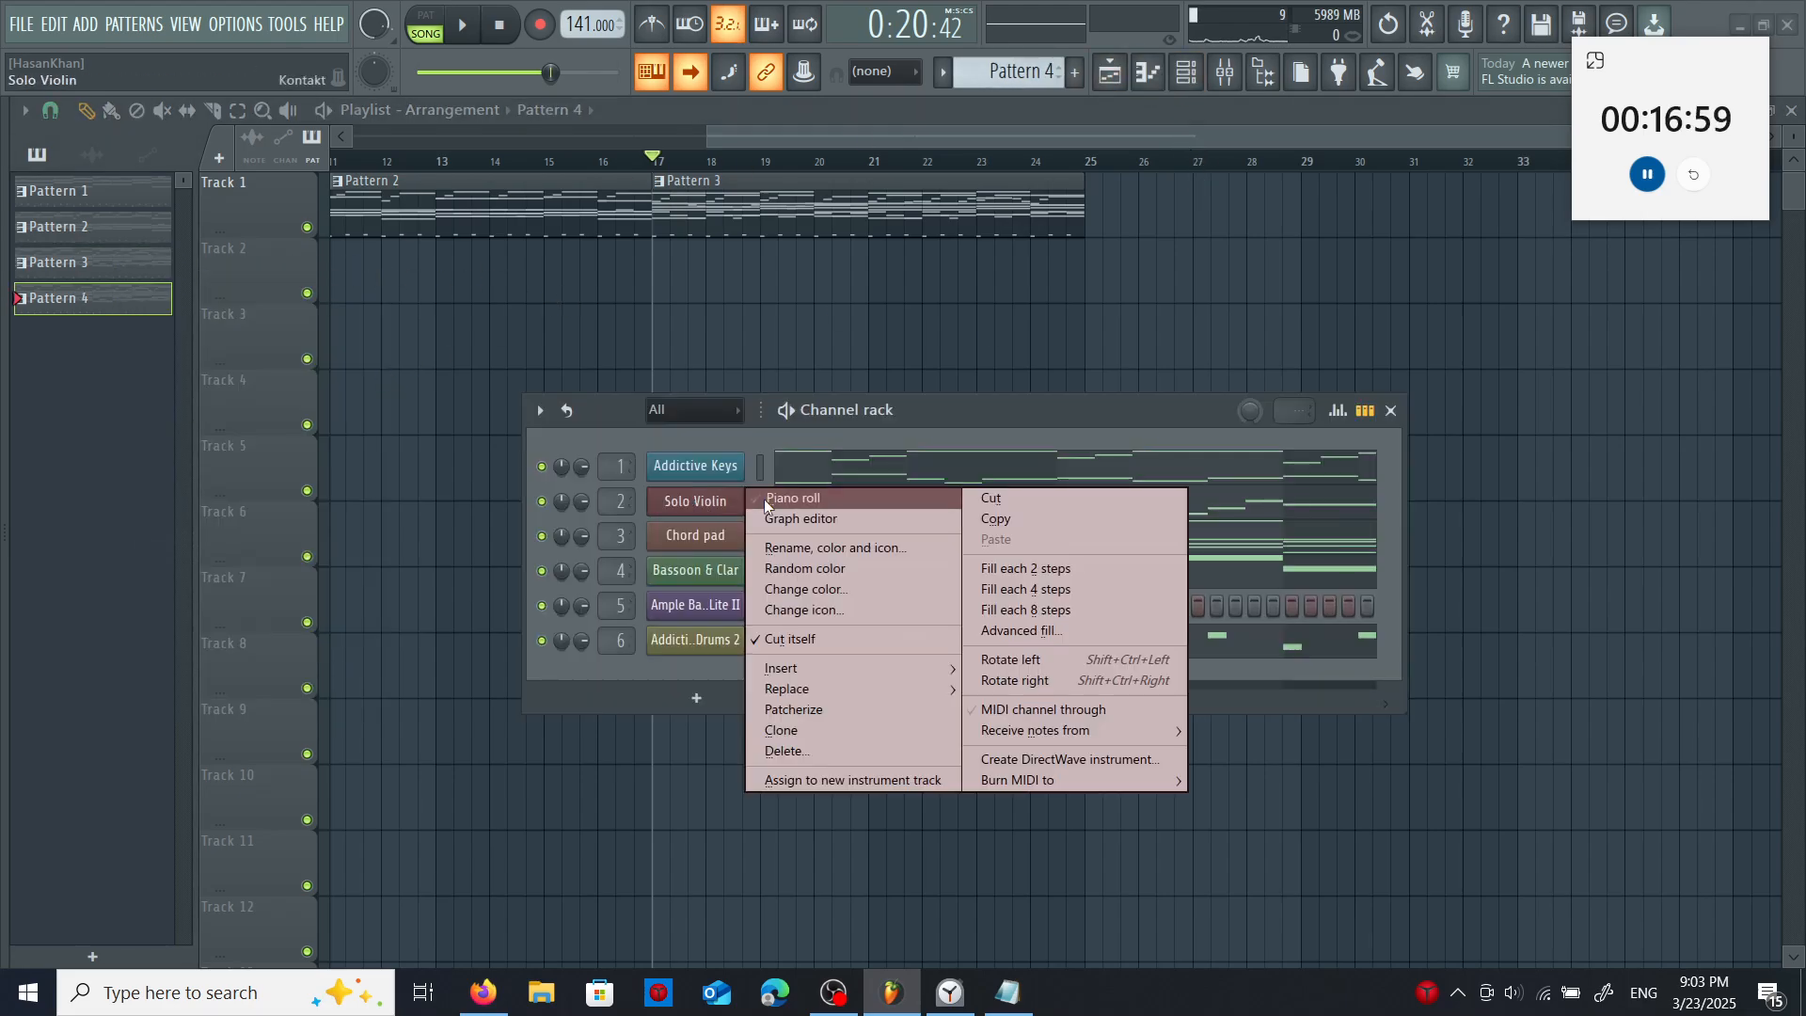
{"action": "left_click", "coordinate": [1106, 208]}
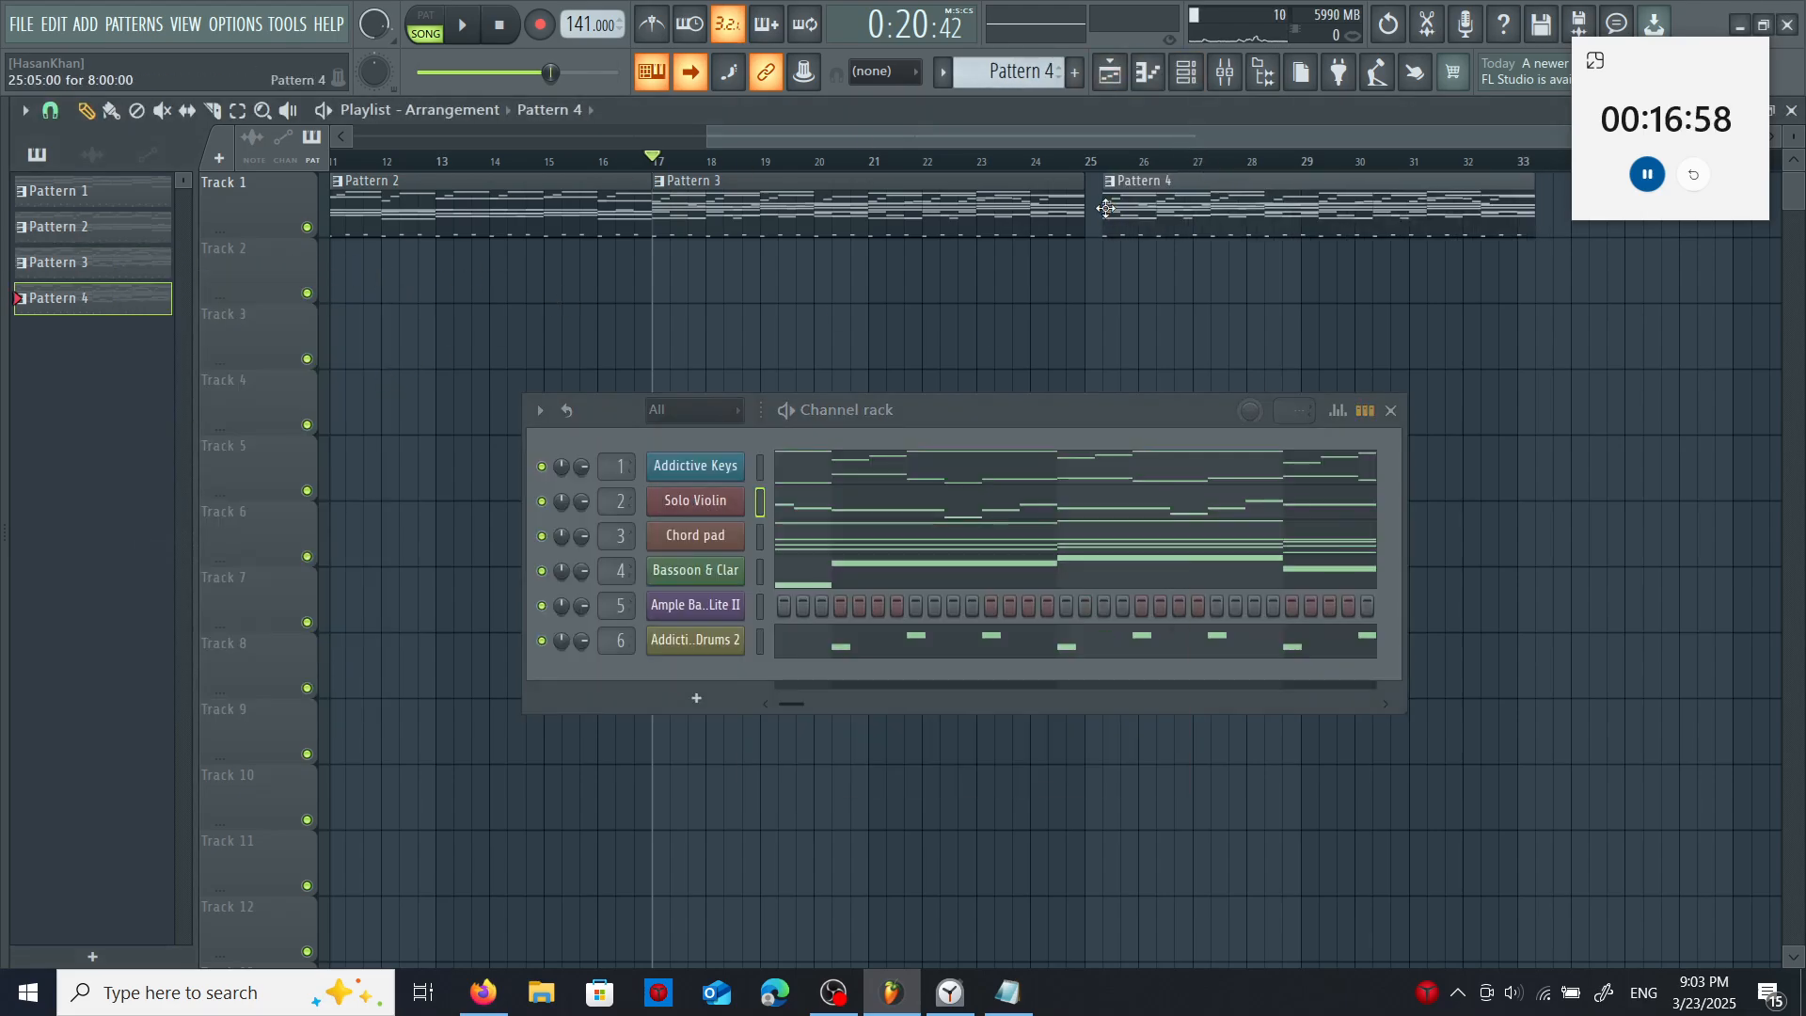
- Open Pattern 4's Solo Violin part and lower the second note in bar 1 to D6
{"action": "right_click", "coordinate": [729, 503]}
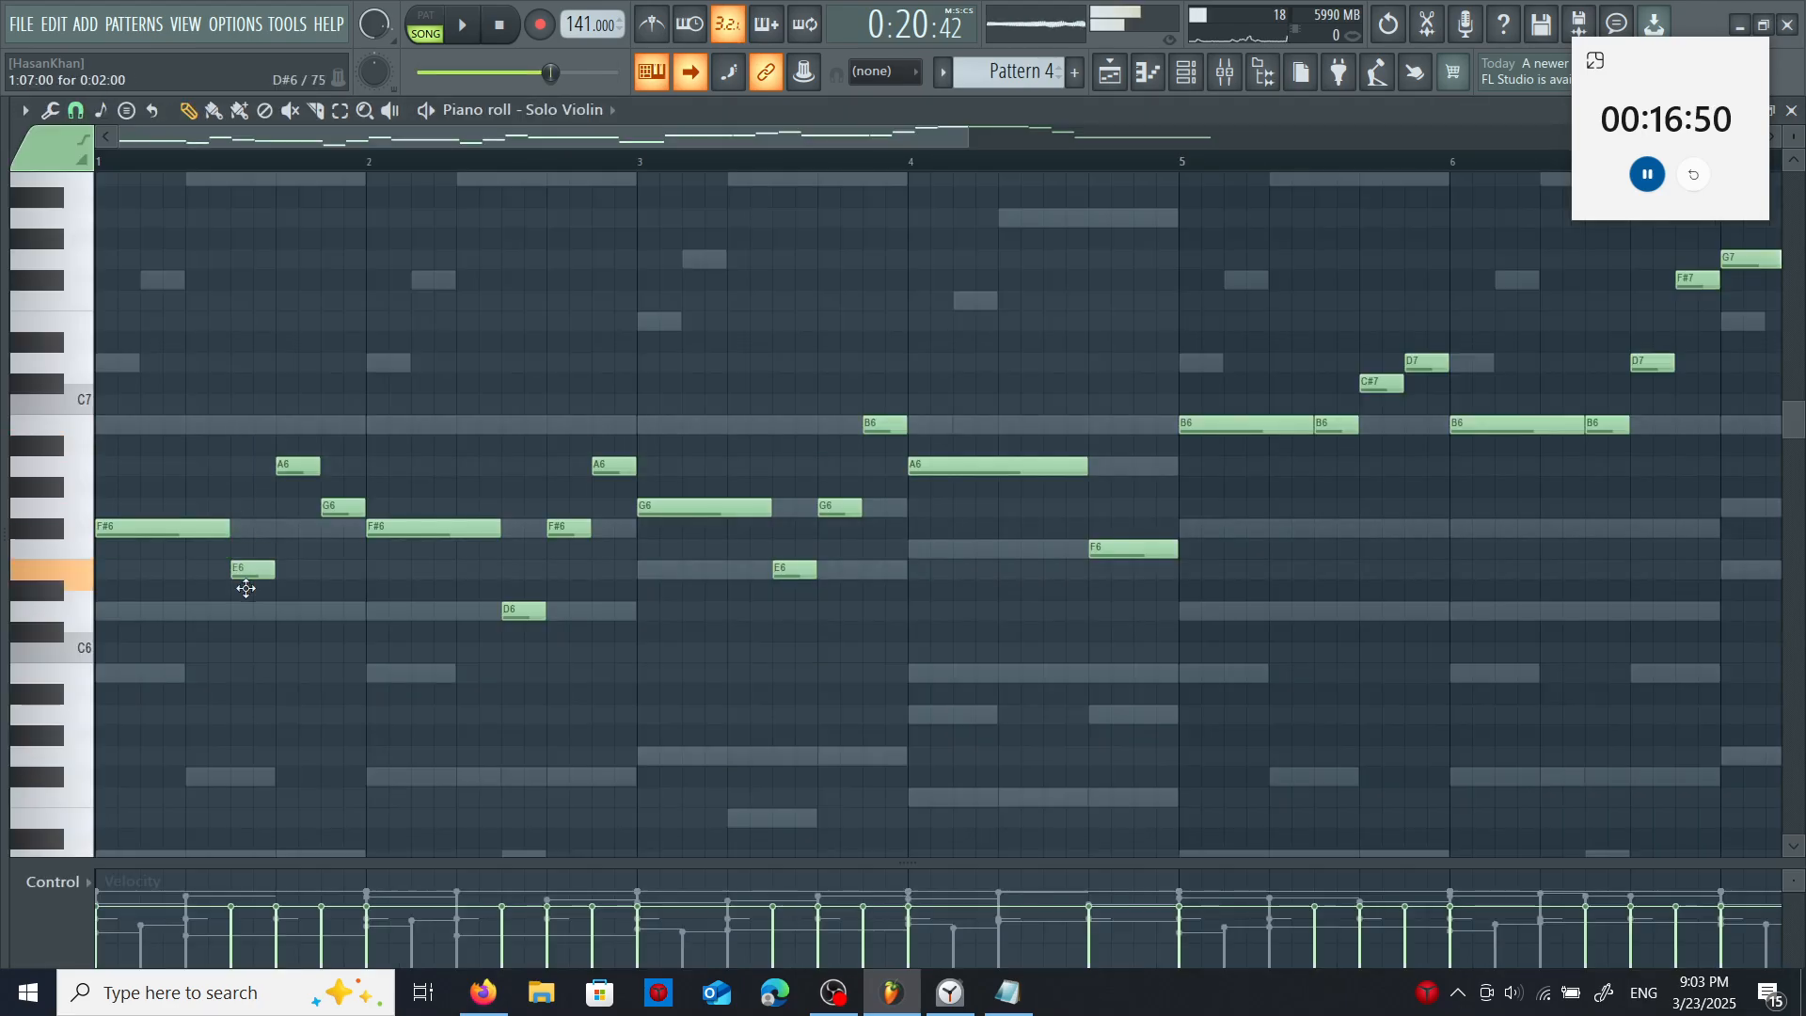
{"action": "left_click_drag", "start_coordinate": [247, 588], "coordinate": [247, 609]}
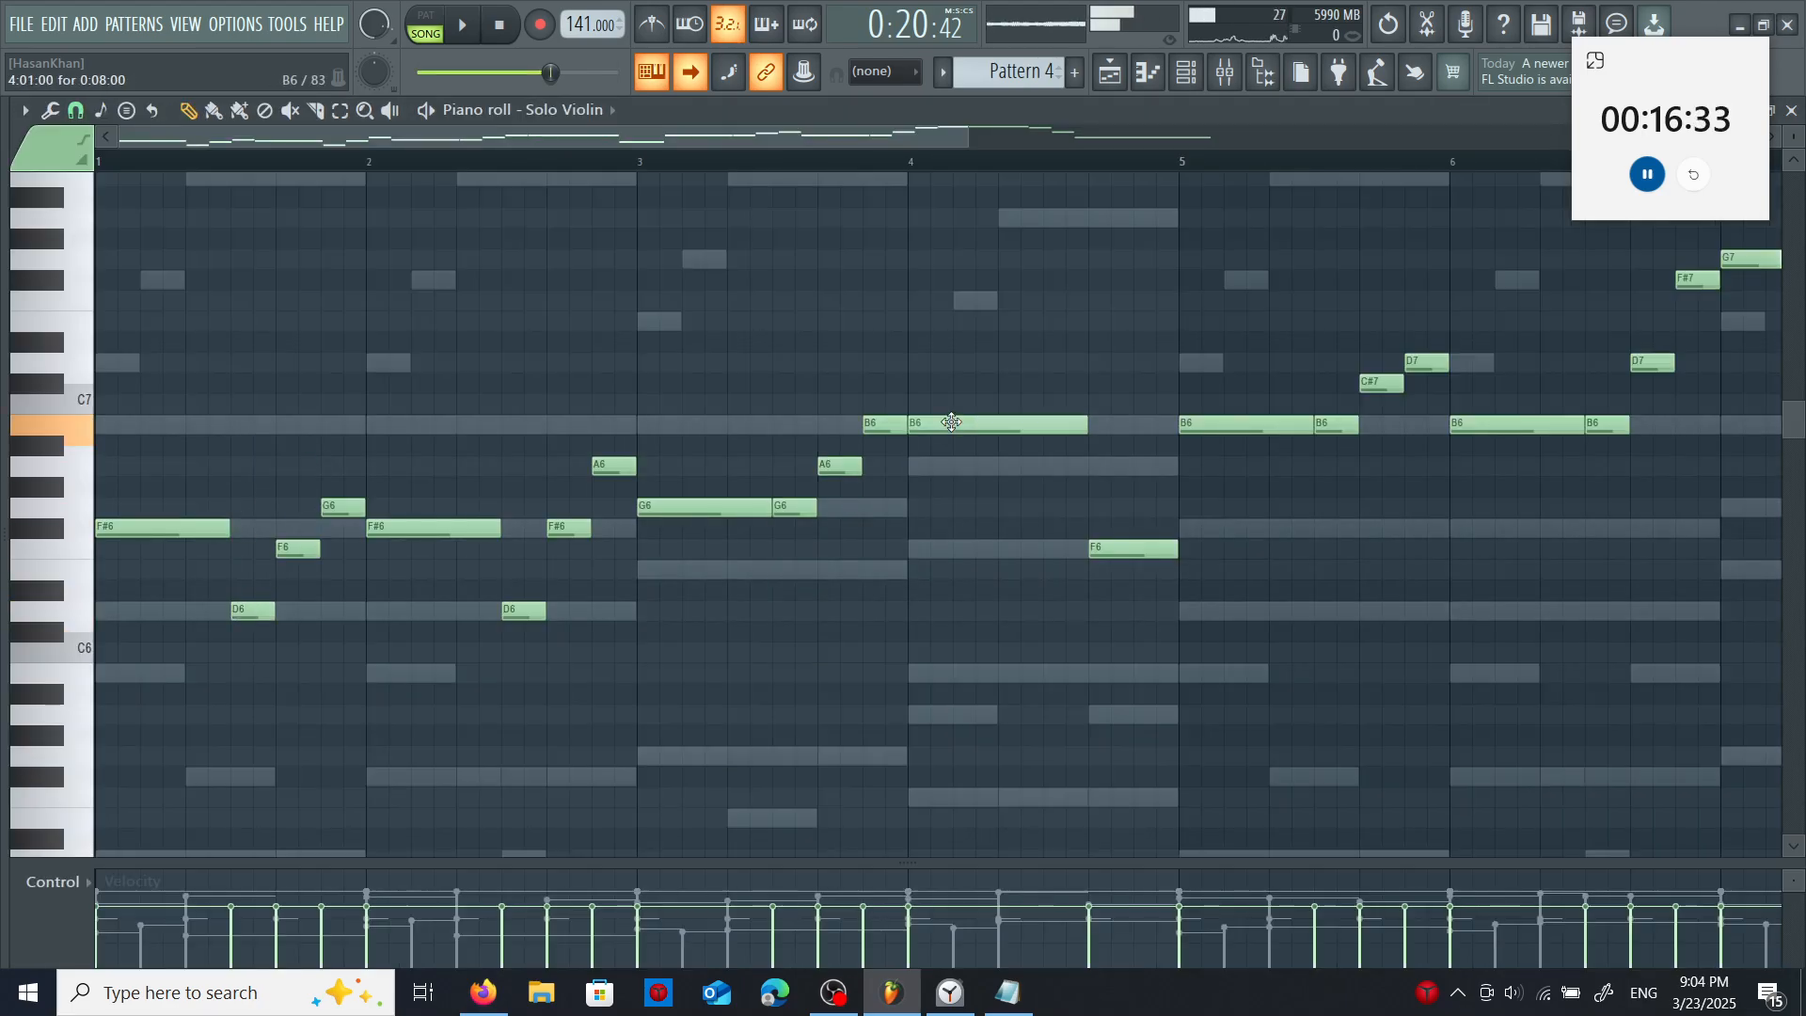
- Raise the long B6 violin note at bar 4 to D7, testing and deleting other notes beneath it
{"action": "left_click_drag", "start_coordinate": [951, 422], "coordinate": [952, 380]}
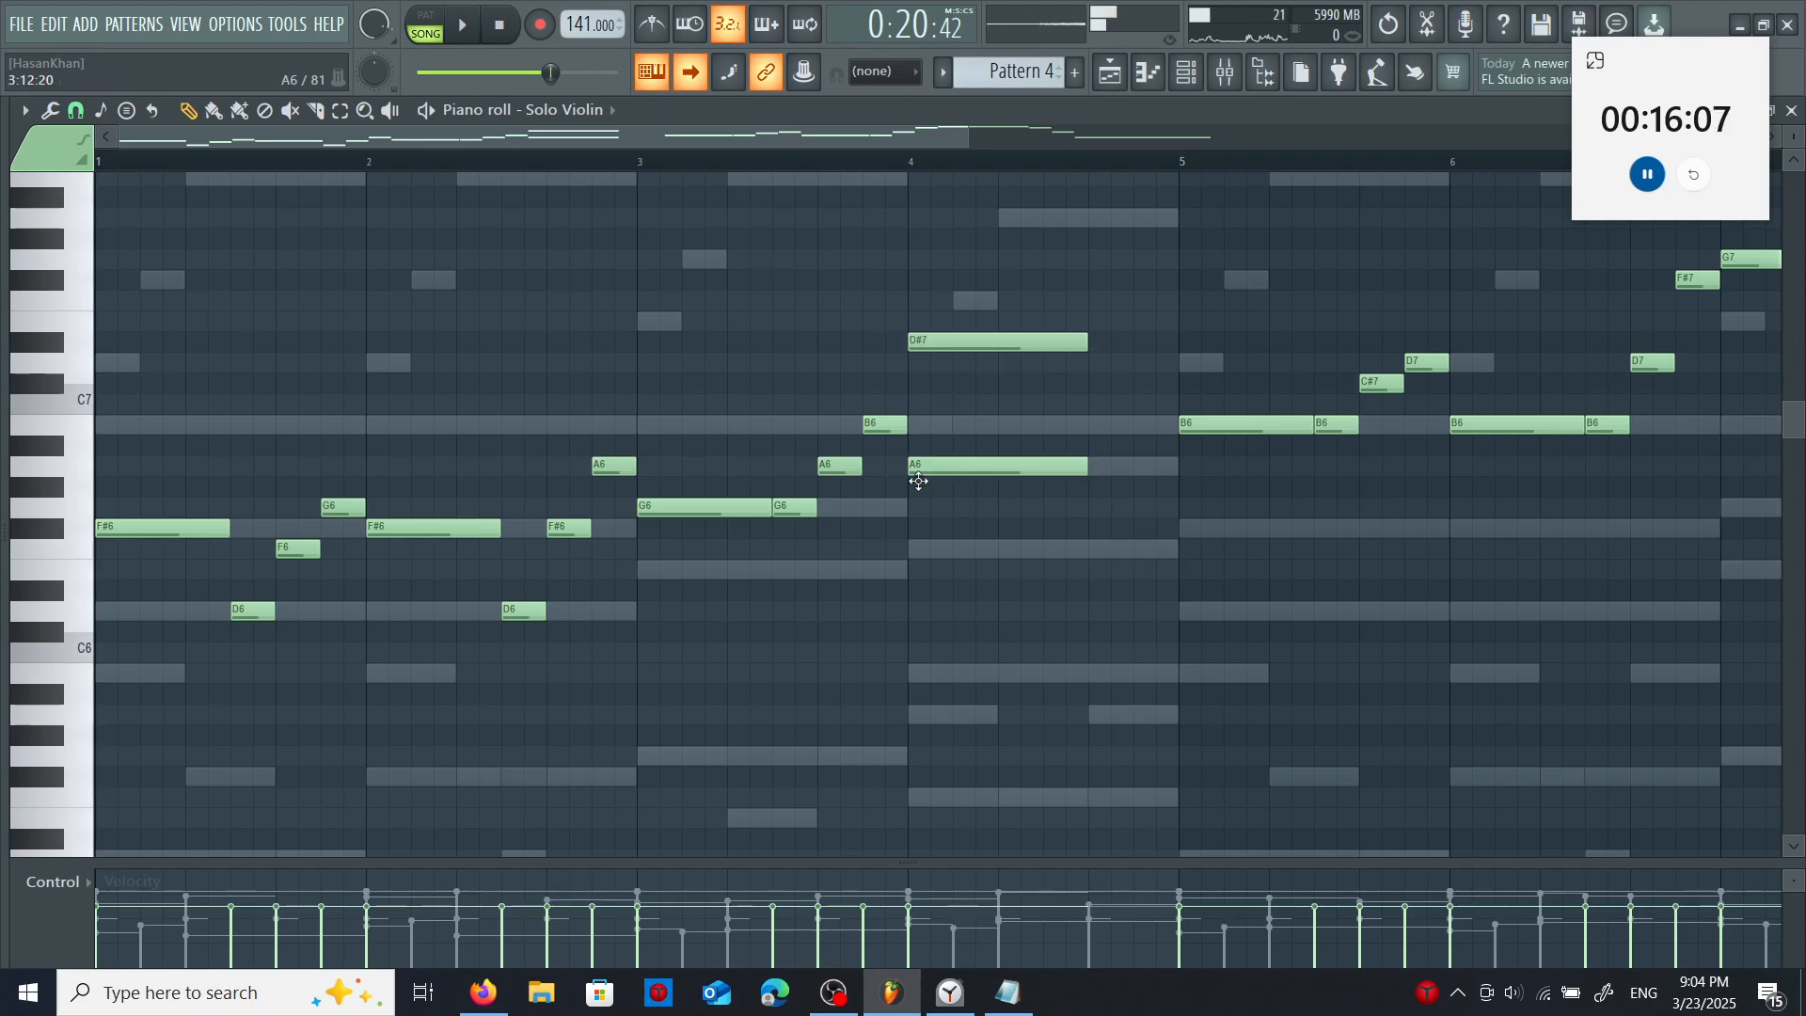
{"action": "right_click", "coordinate": [956, 464]}
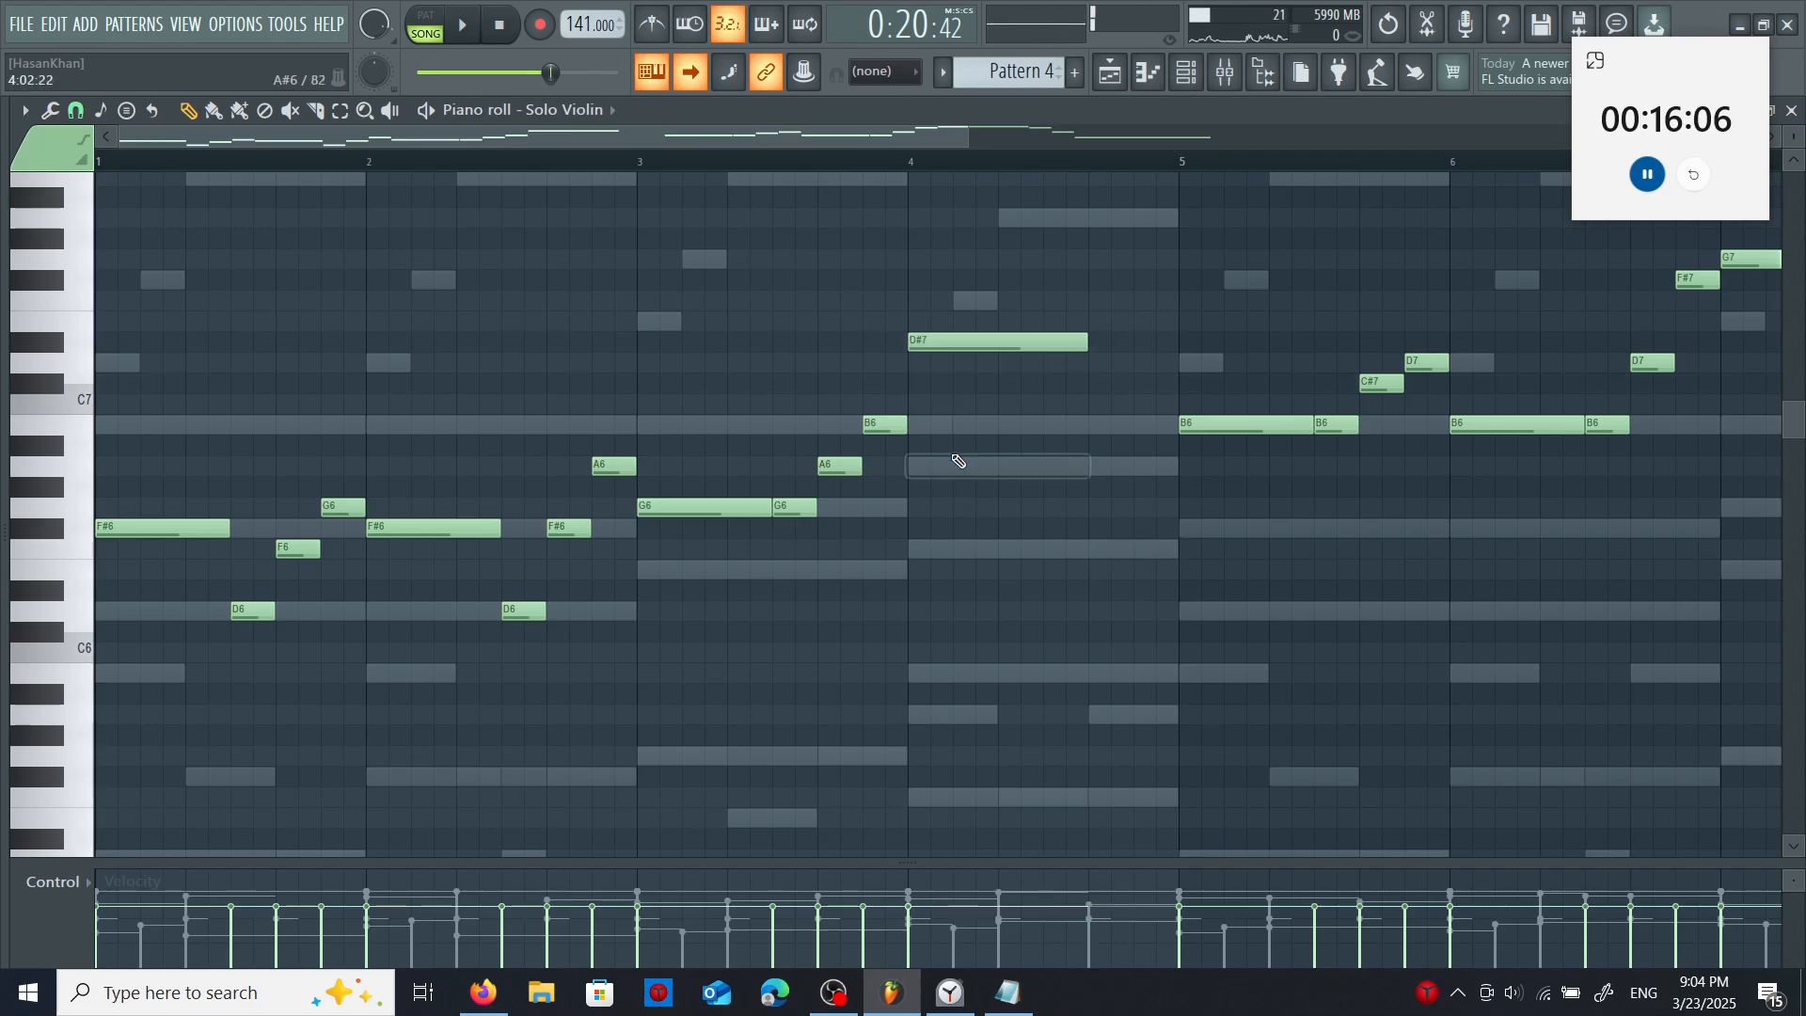
{"action": "left_click", "coordinate": [941, 445]}
{"action": "right_click", "coordinate": [941, 446]}
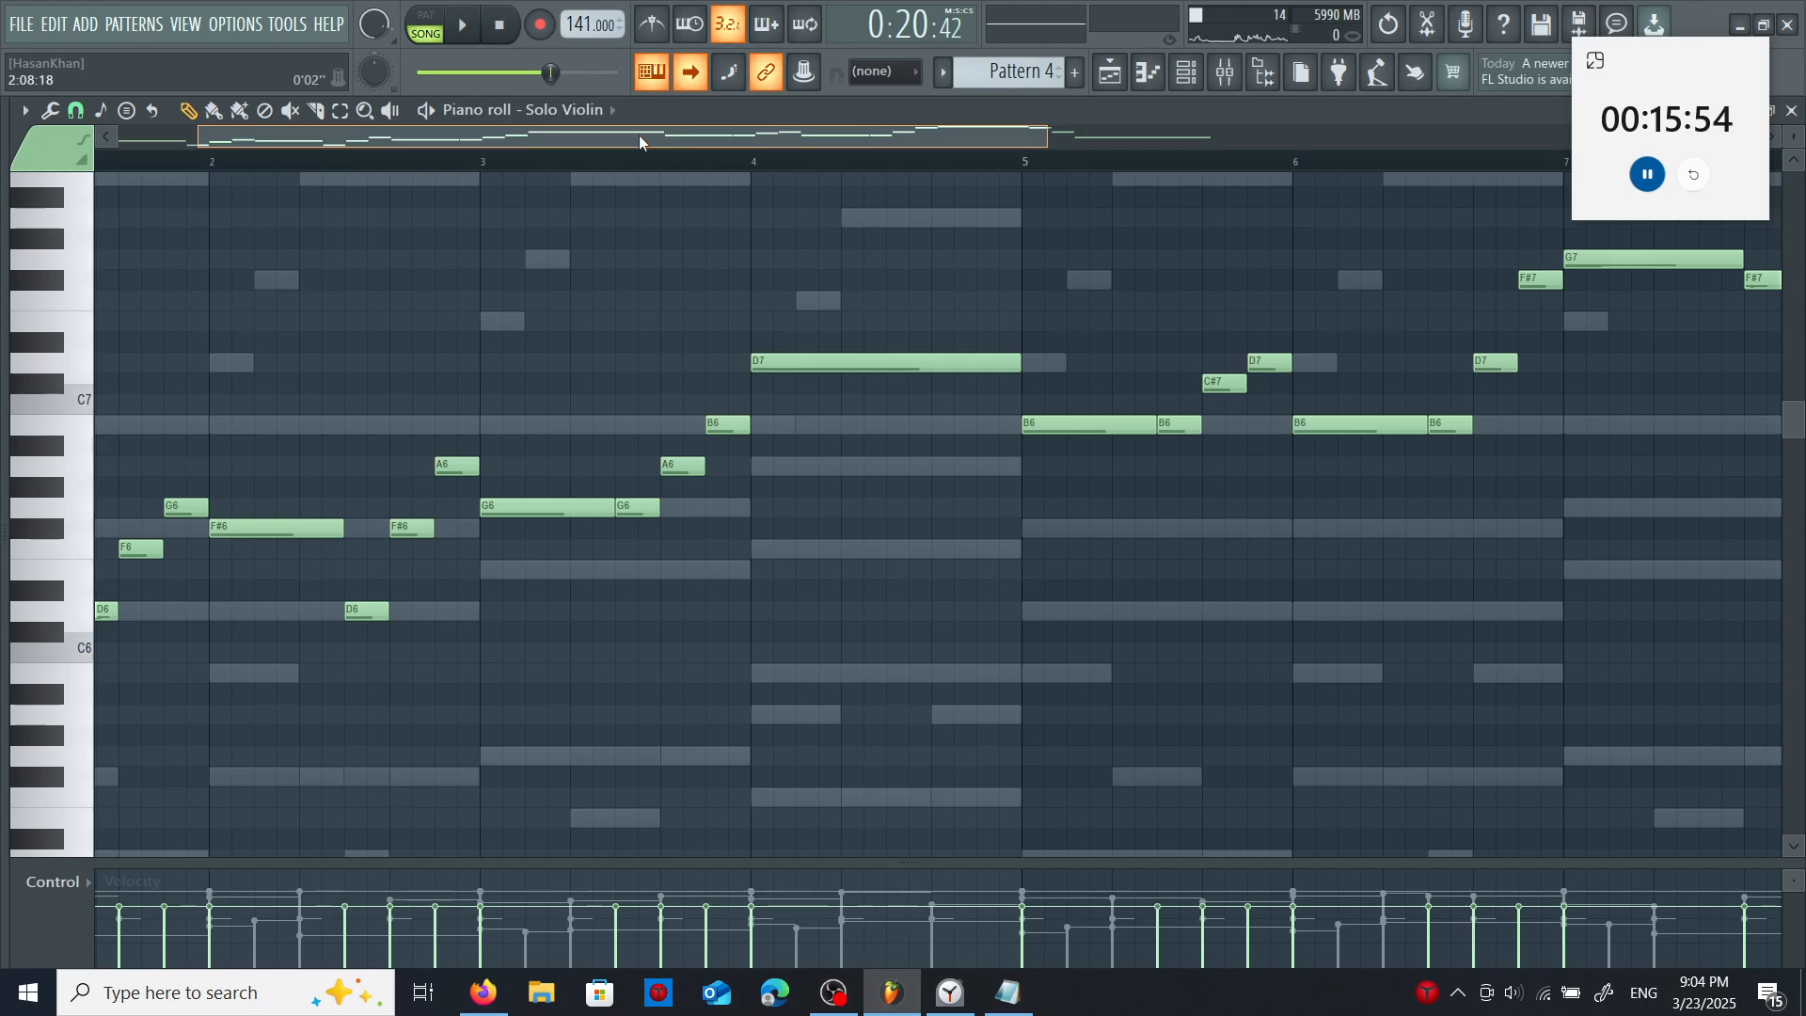
{"action": "left_click_drag", "start_coordinate": [640, 133], "coordinate": [718, 143]}
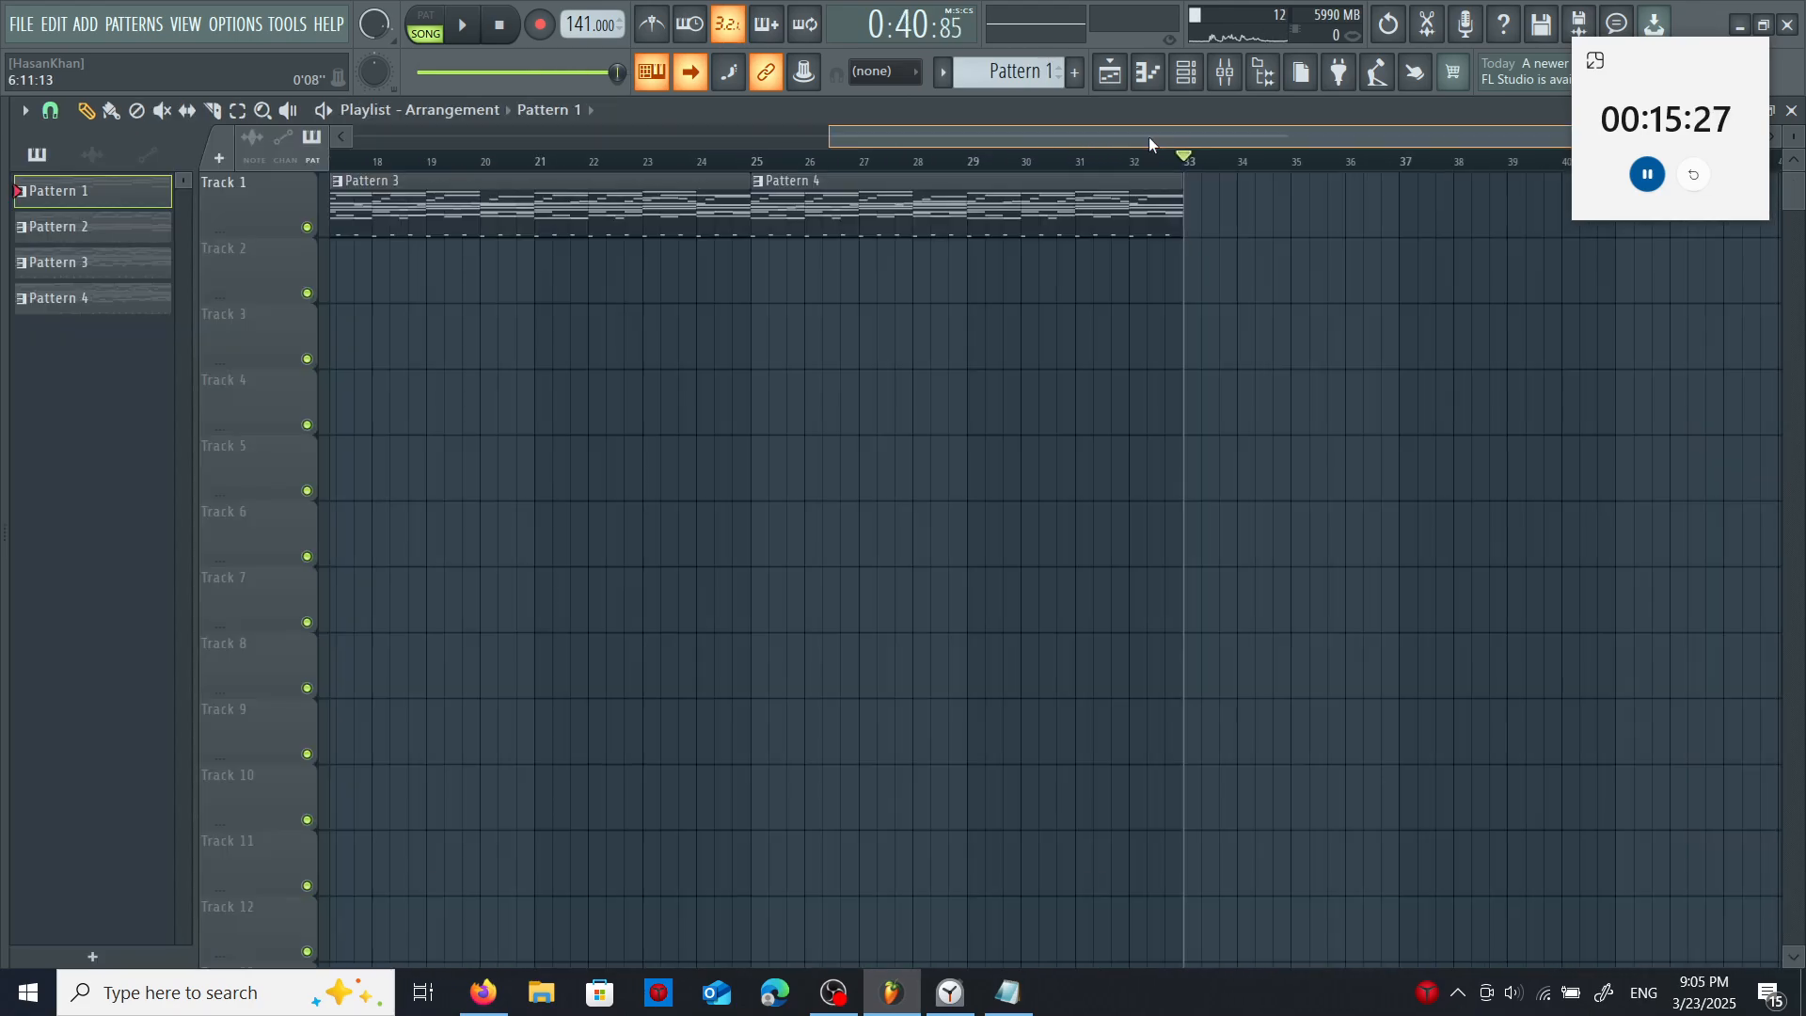
{"action": "left_click_drag", "start_coordinate": [1148, 137], "coordinate": [969, 158]}
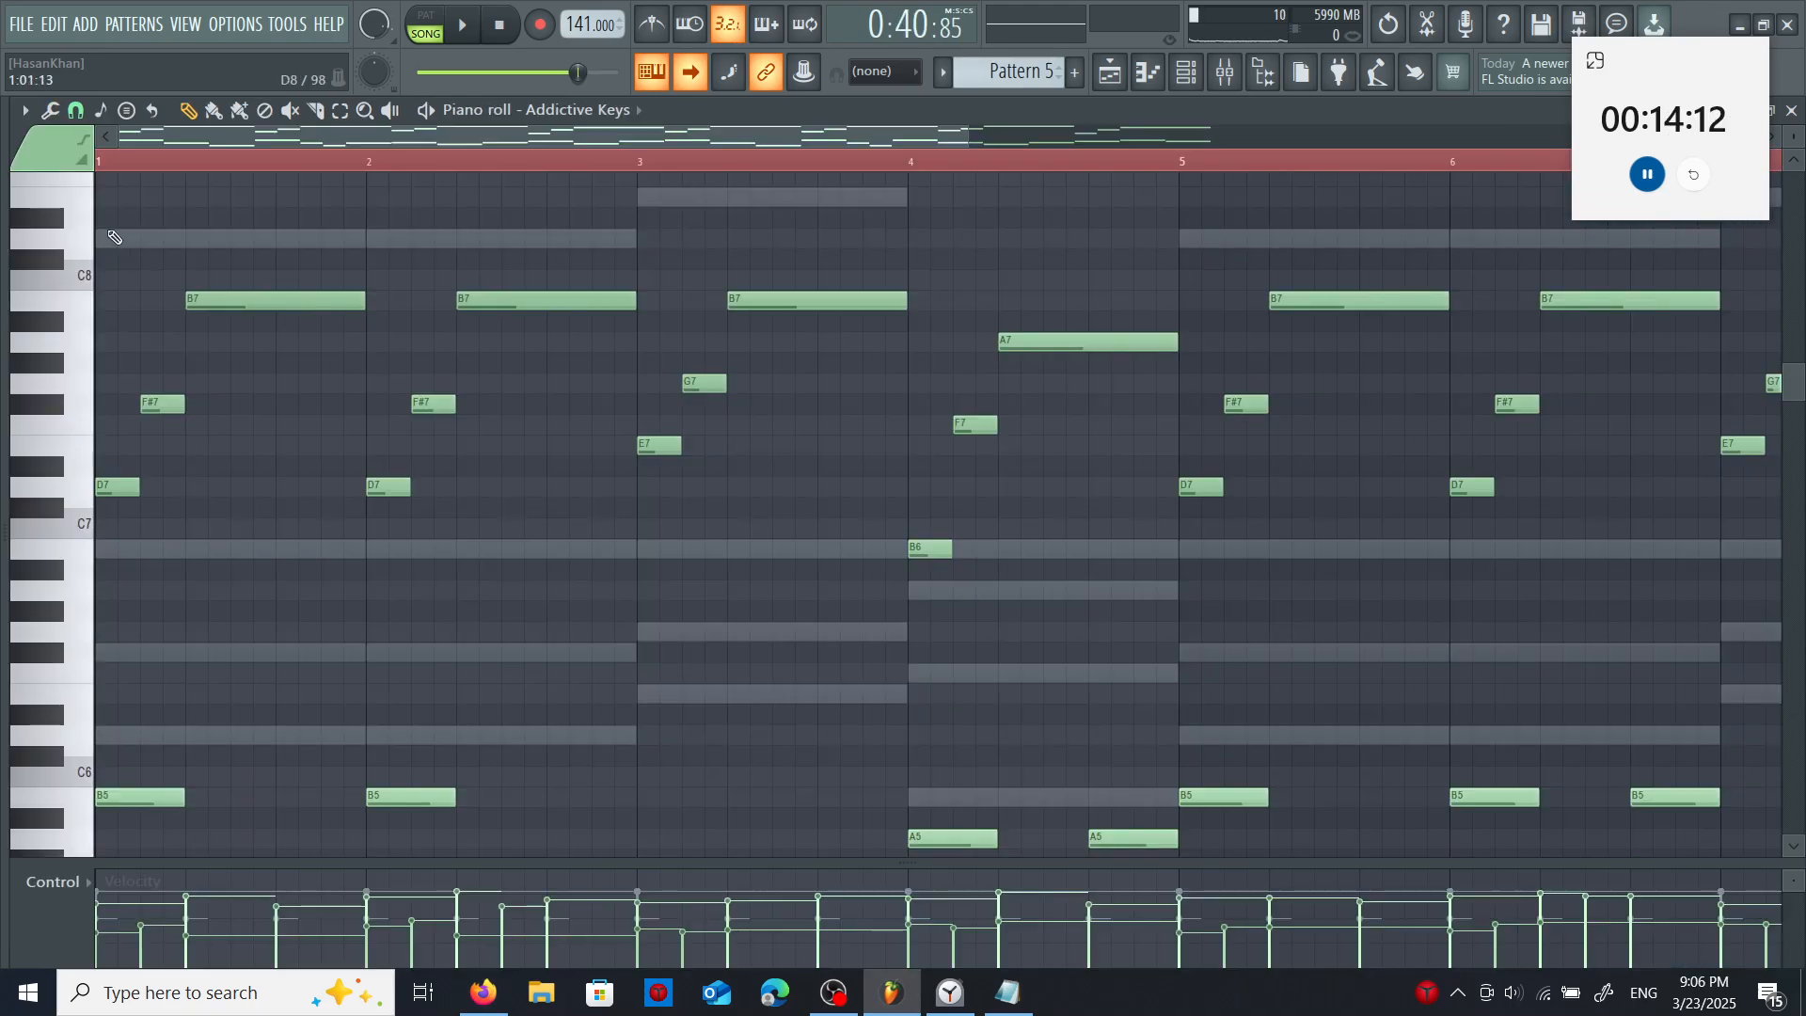
- Select the high arpeggio notes in Pattern 5's Addictive Keys part and delete them
{"action": "left_click_drag", "start_coordinate": [114, 237], "coordinate": [1532, 533]}
{"action": "key", "text": "Delete"}
- Add a descending run of D8, C#8, A7 and G7 in bar 1 of Pattern 5's Addictive Keys part
{"action": "scroll", "coordinate": [242, 363], "scroll_direction": "up", "scroll_amount": 3}
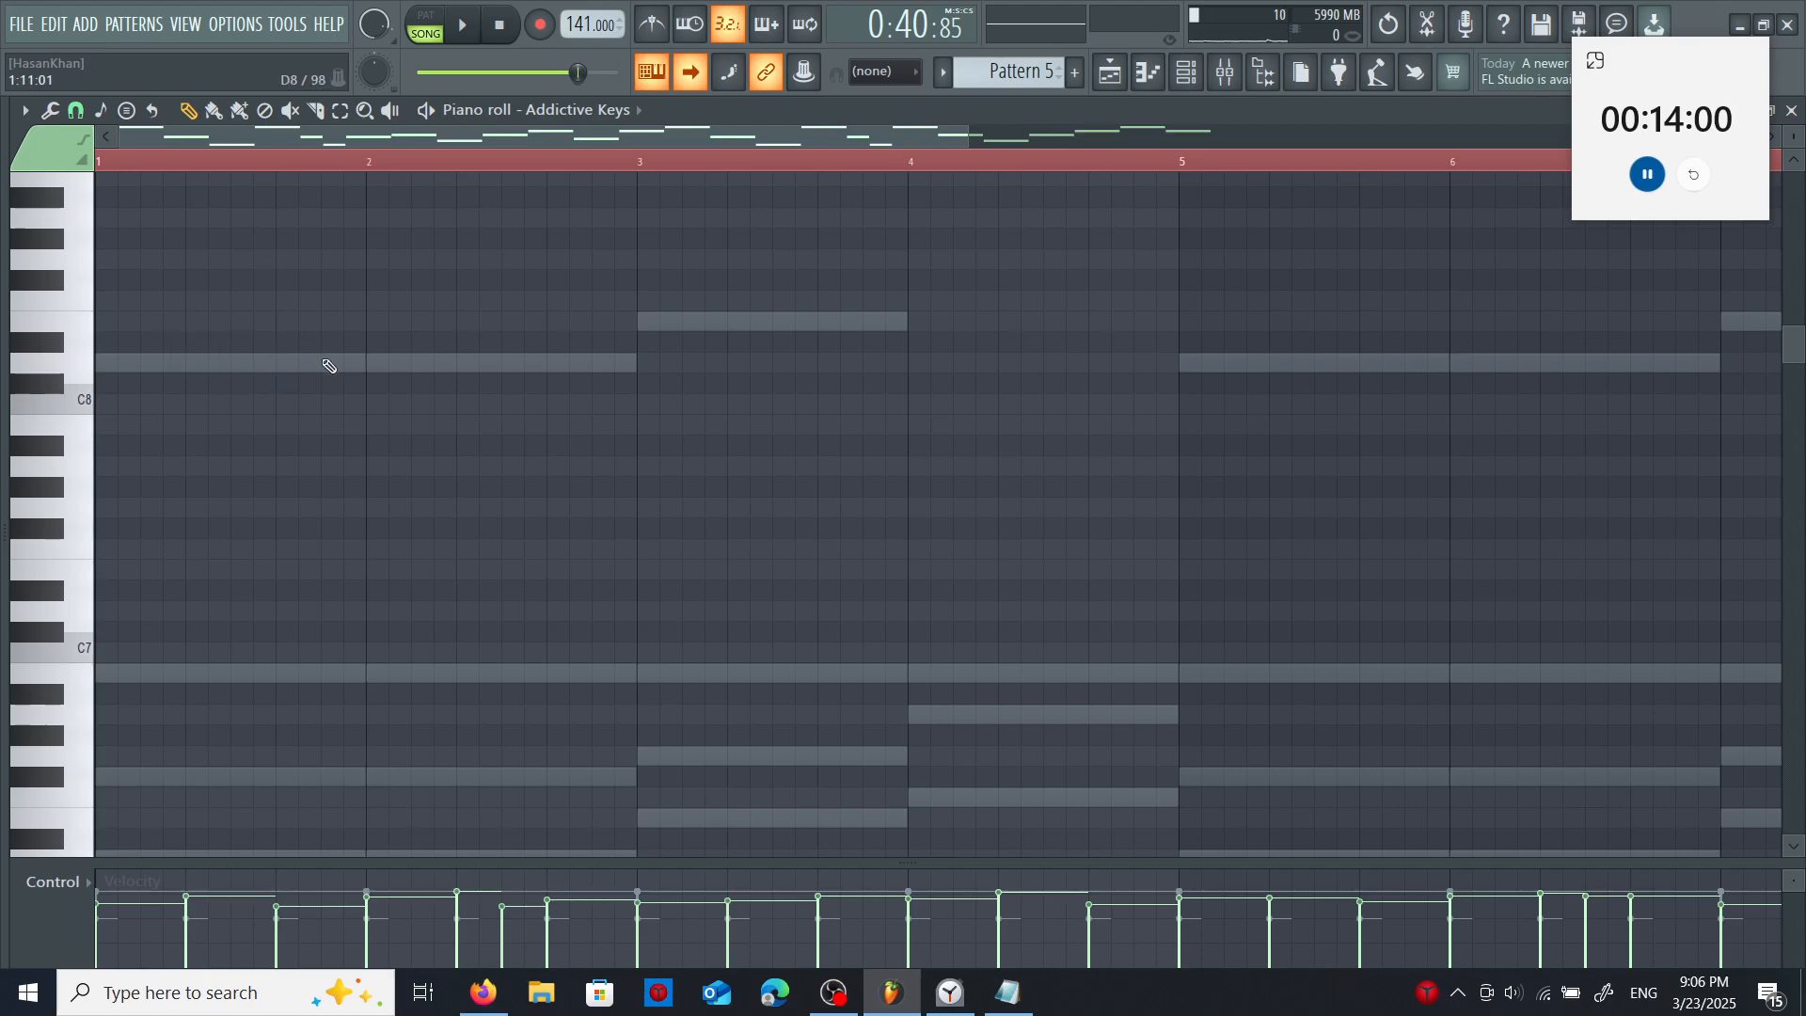
{"action": "left_click", "coordinate": [197, 364]}
{"action": "left_click", "coordinate": [243, 403]}
{"action": "left_click", "coordinate": [287, 465]}
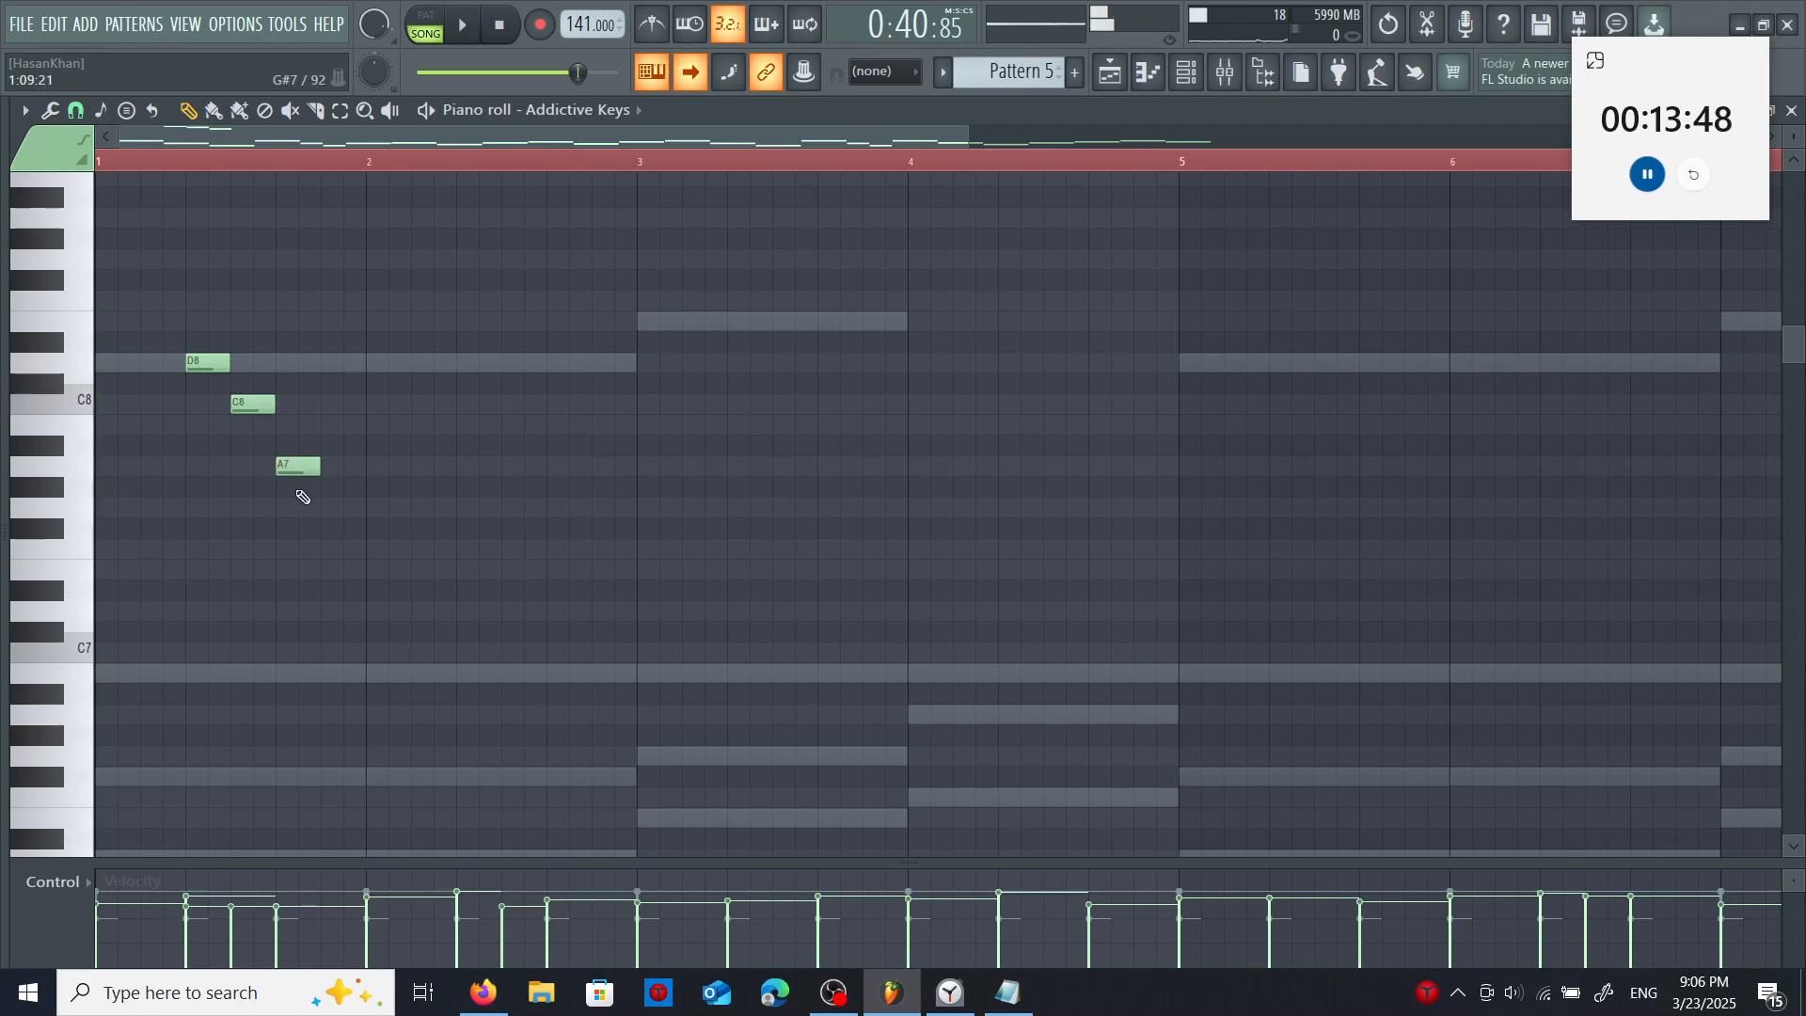
{"action": "left_click_drag", "start_coordinate": [252, 403], "coordinate": [253, 383]}
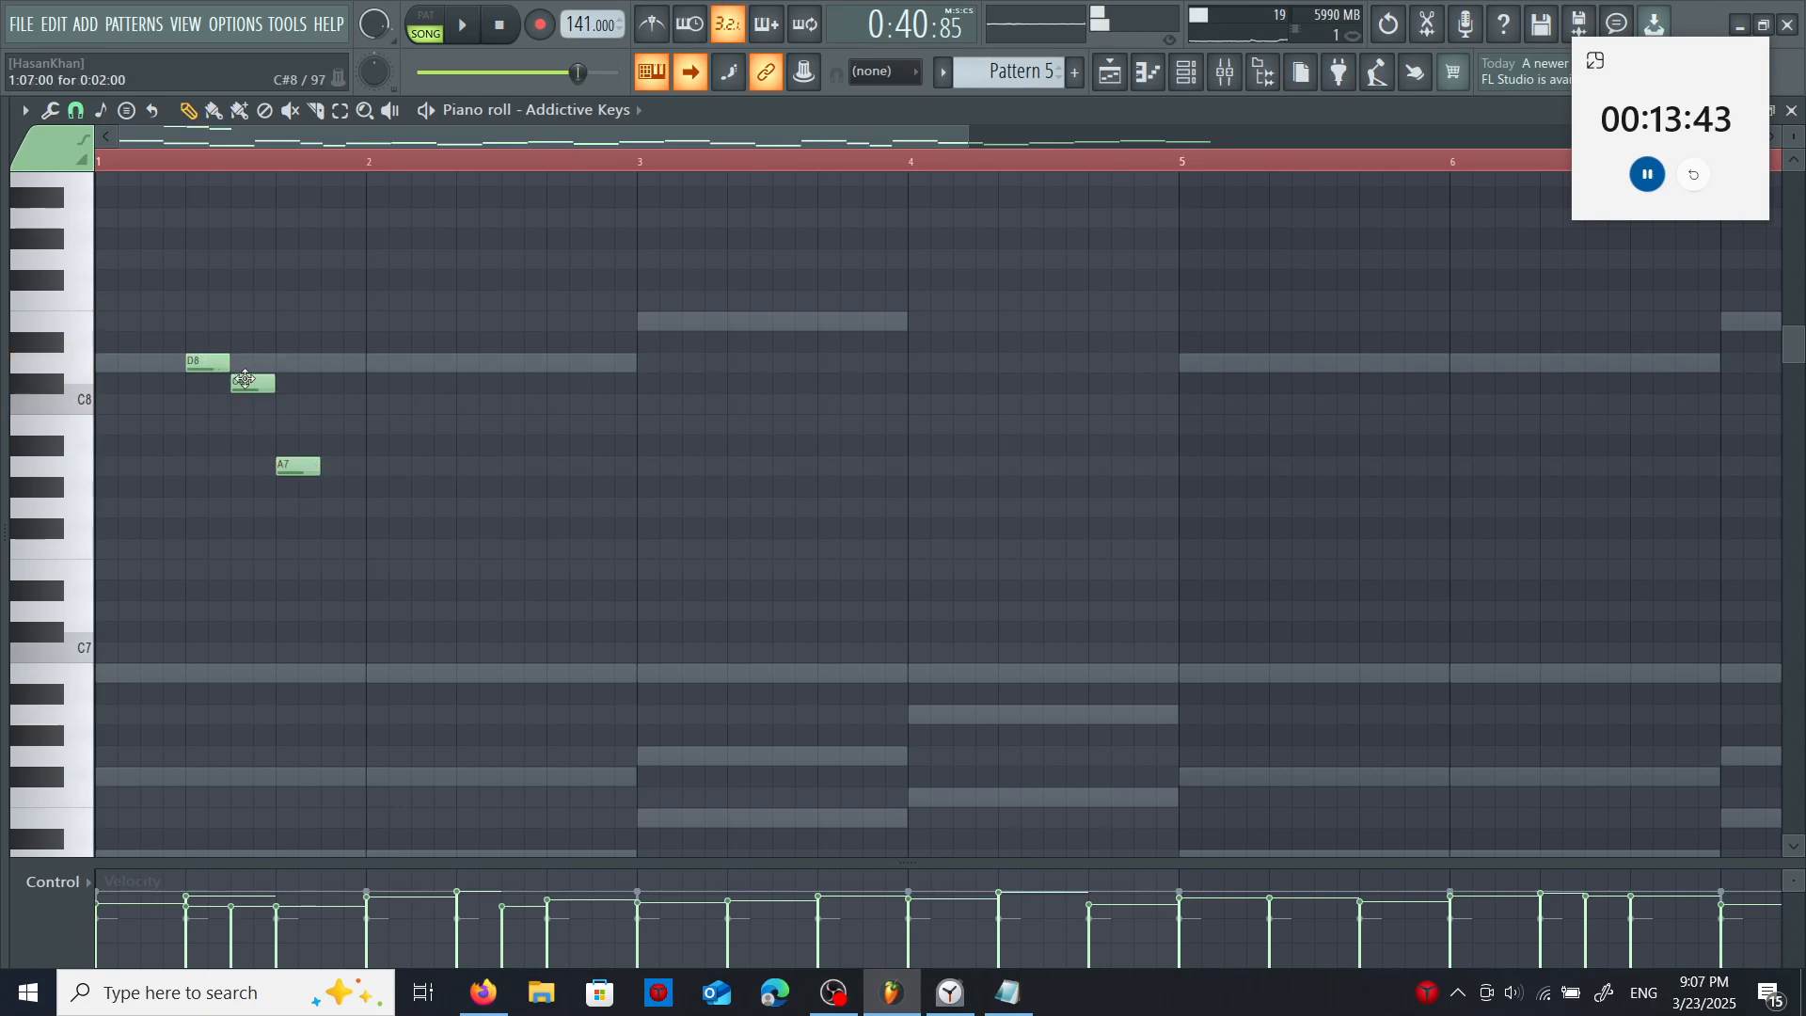
{"action": "left_click", "coordinate": [344, 507]}
{"action": "left_click_drag", "start_coordinate": [377, 542], "coordinate": [378, 529]}
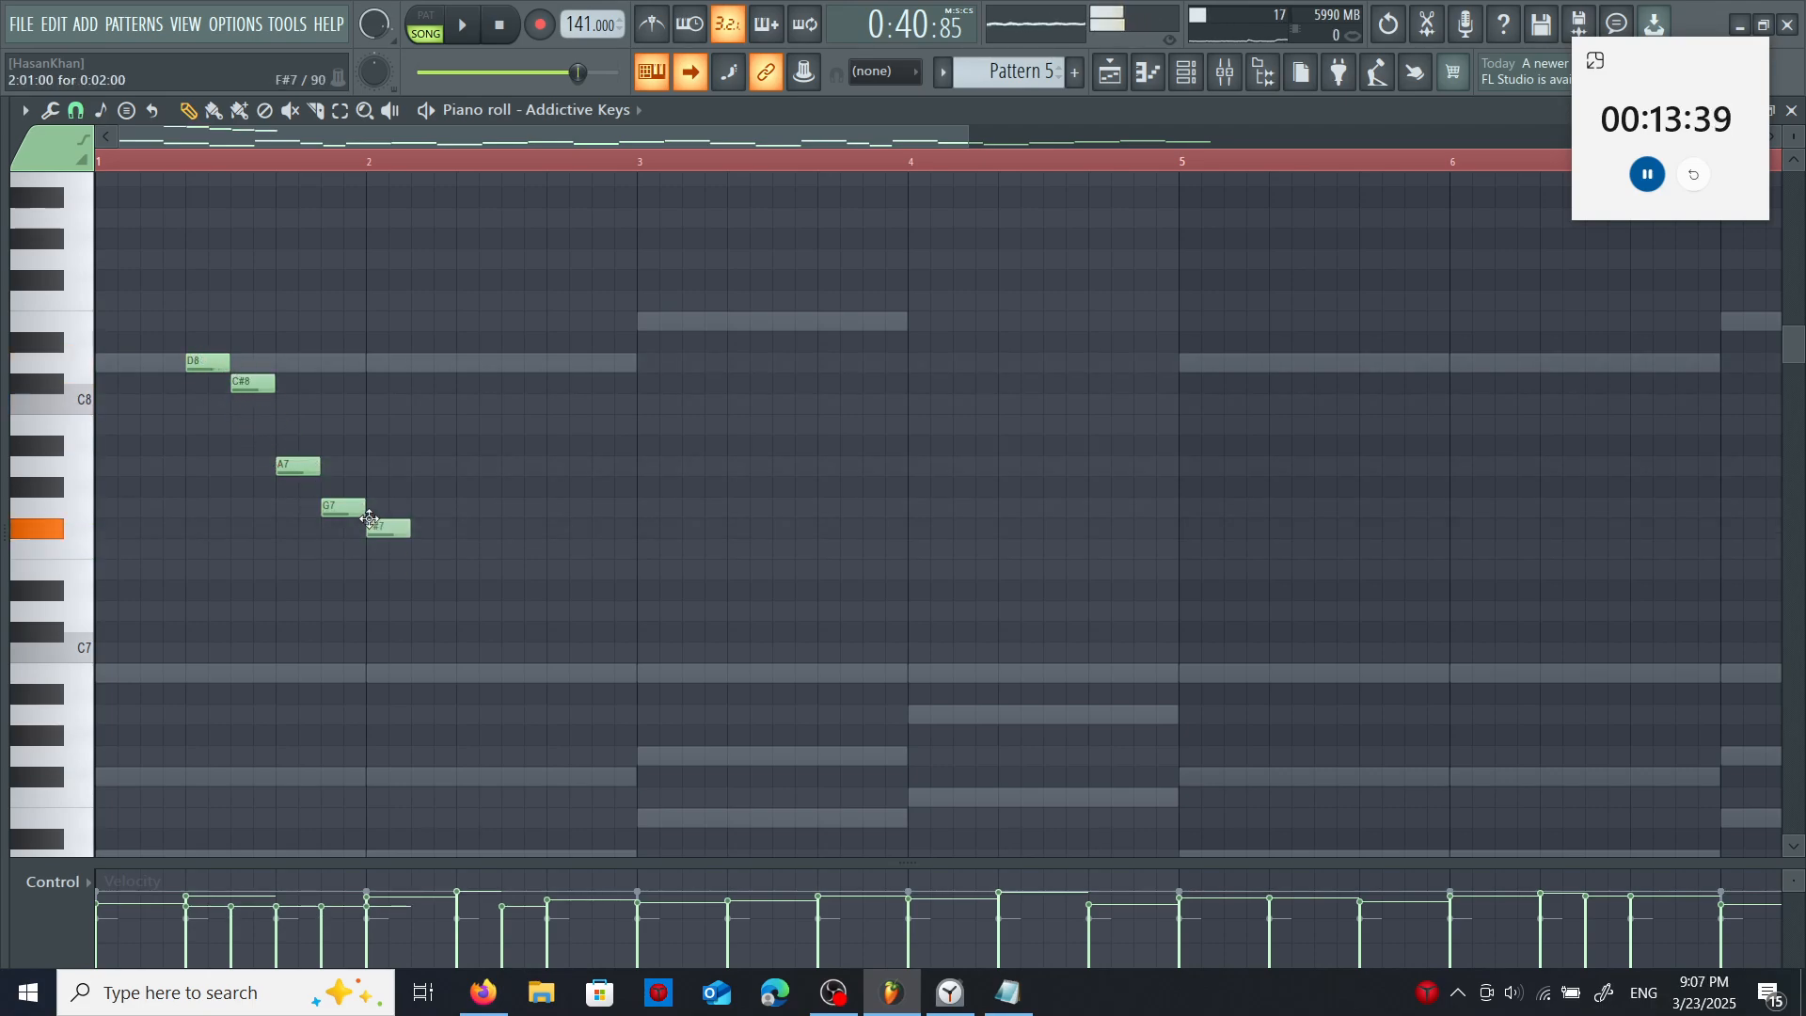
{"action": "left_click_drag", "start_coordinate": [428, 613], "coordinate": [432, 673]}
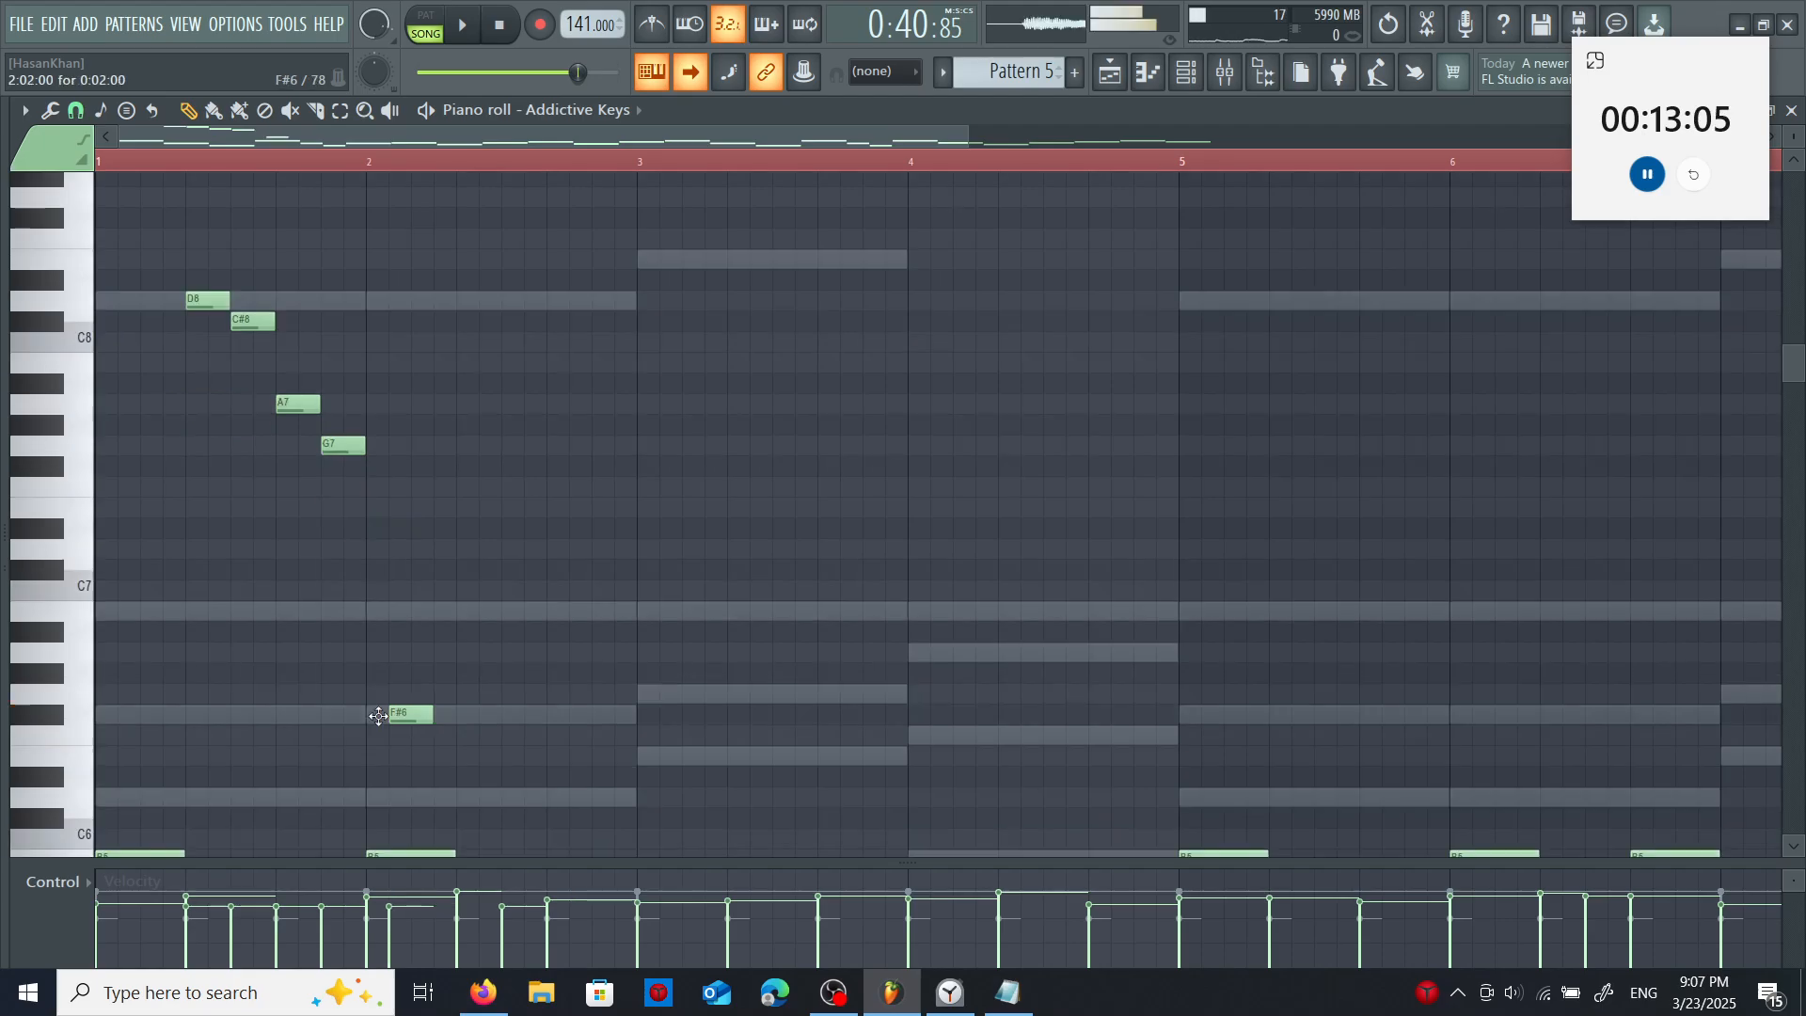
{"action": "right_click", "coordinate": [393, 716]}
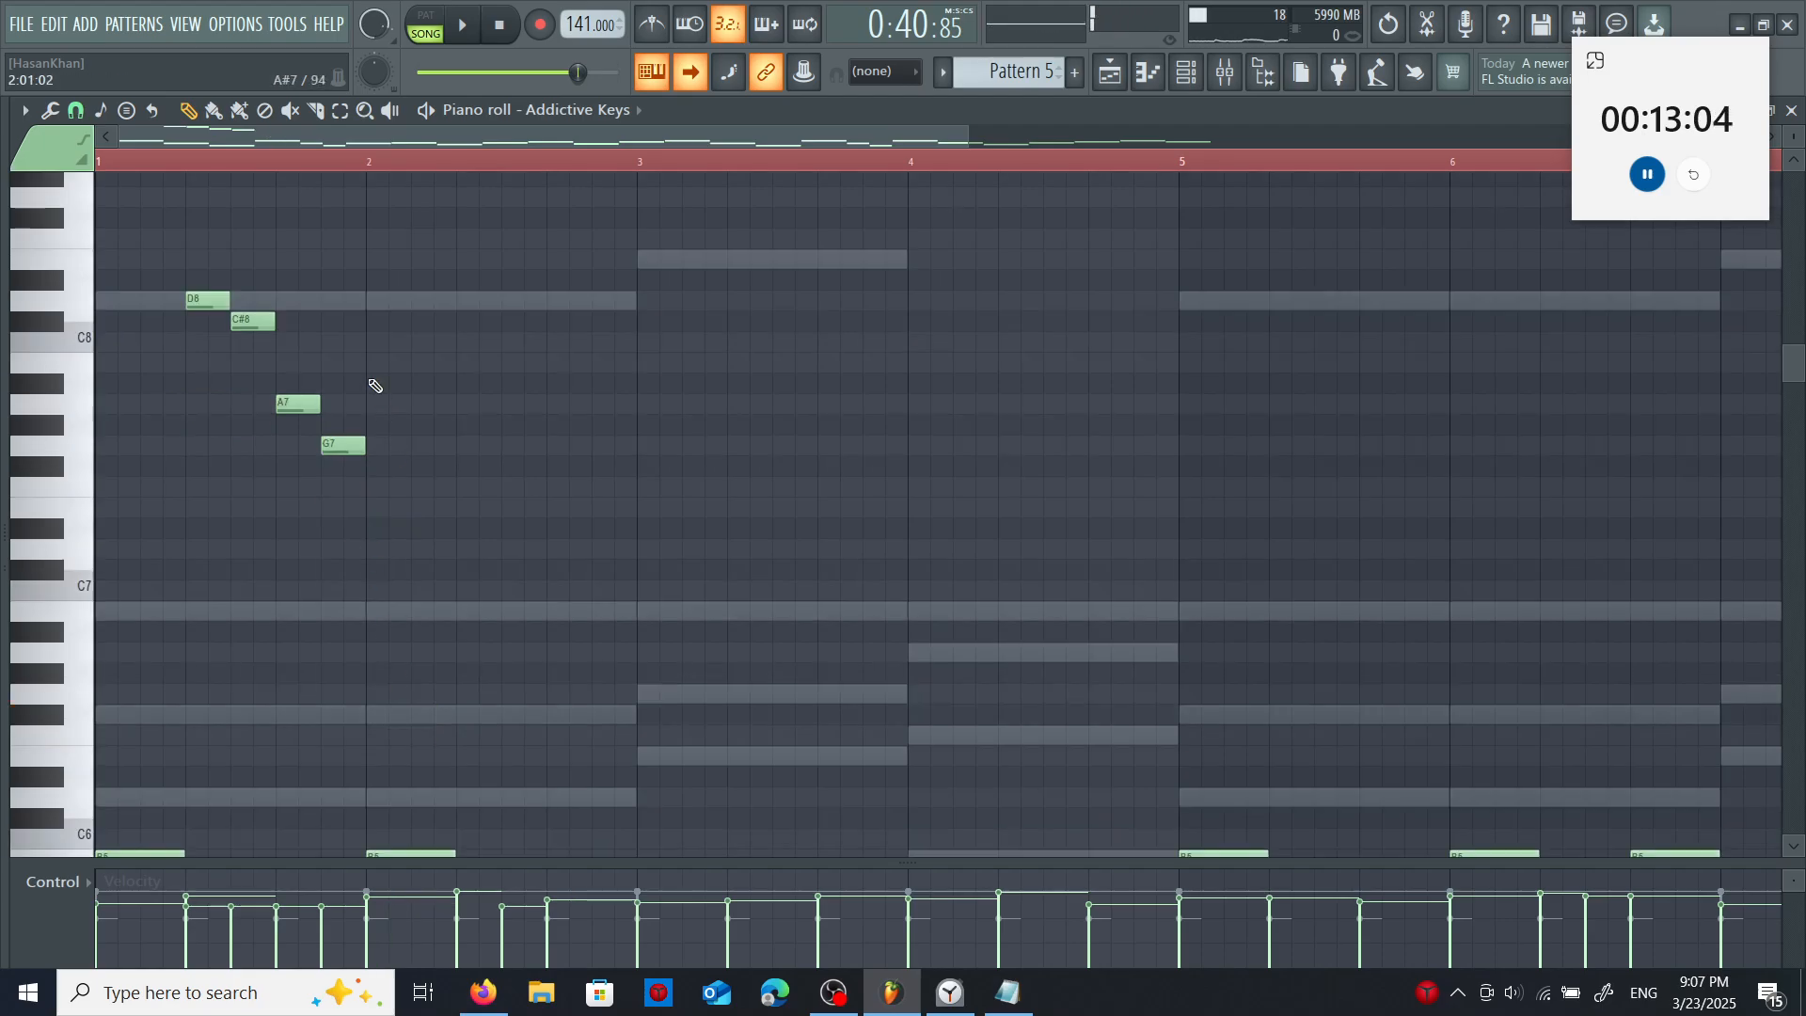
- Continue the piano melody with B7, F#7, A7, B7, D8 in bar 2 and B7, G7, A7, B7 in bar 3
{"action": "left_click_drag", "start_coordinate": [375, 363], "coordinate": [436, 368]}
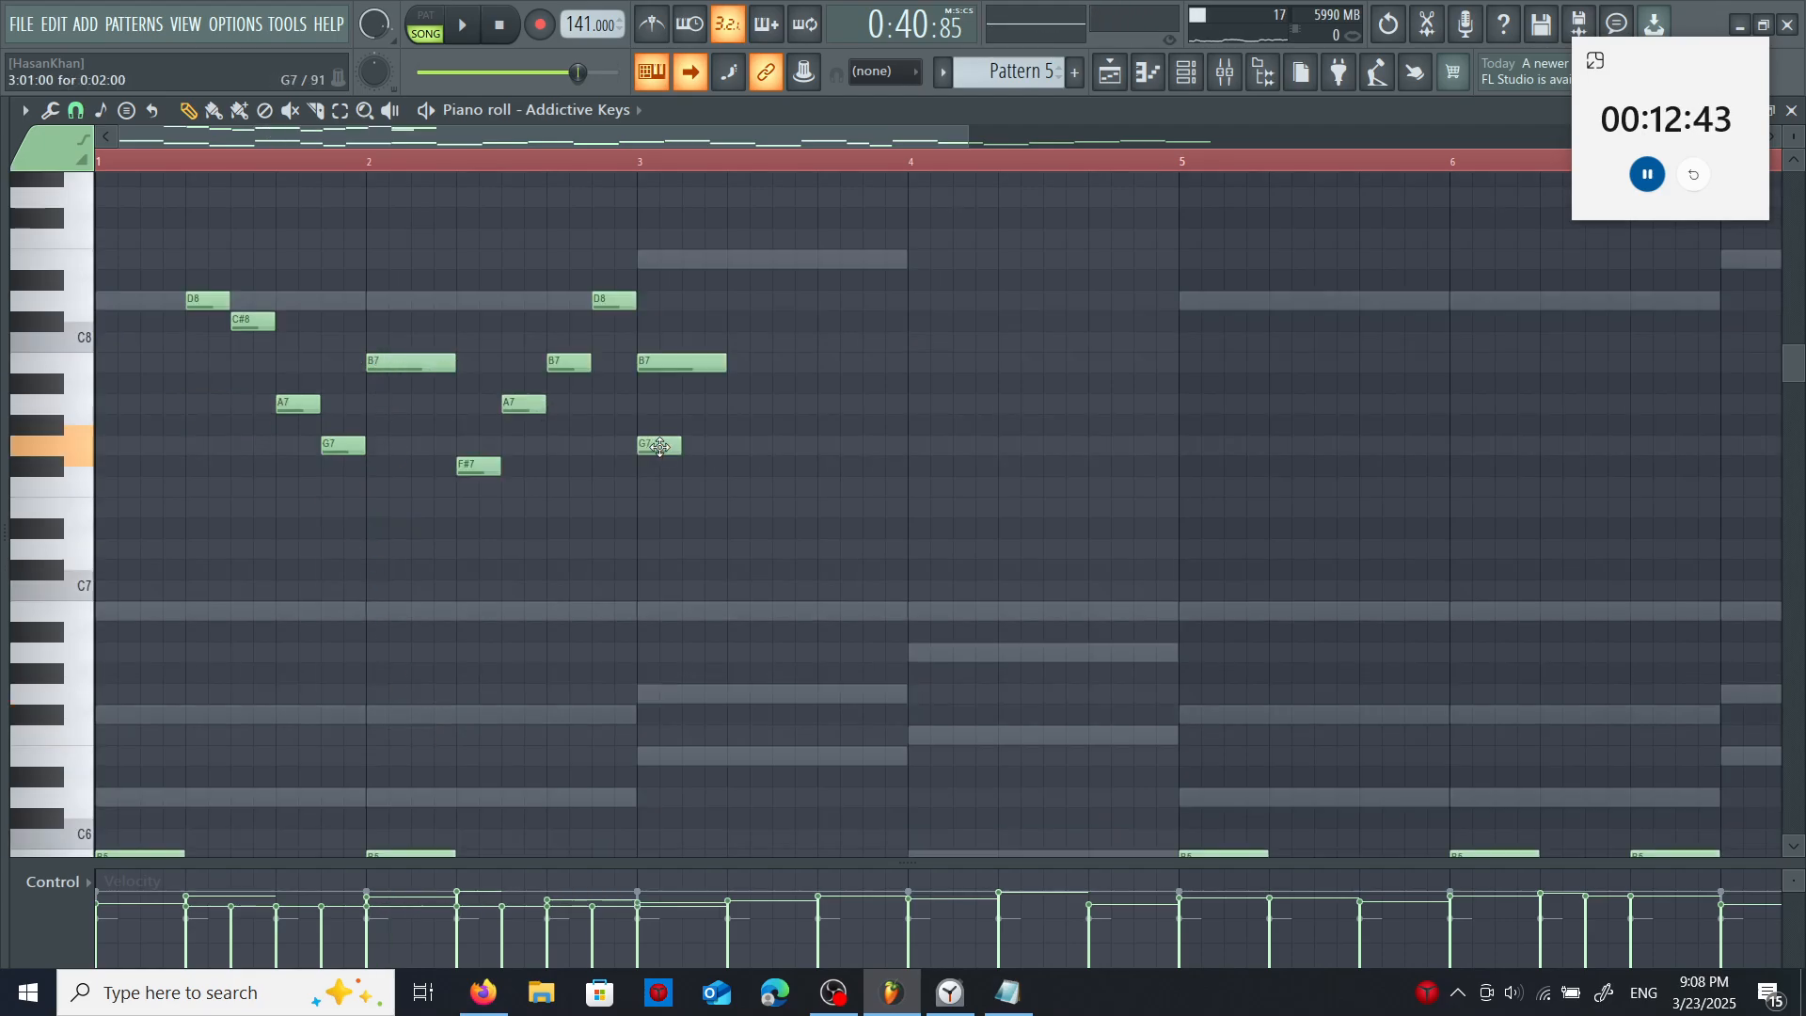
{"action": "left_click_drag", "start_coordinate": [658, 446], "coordinate": [749, 446]}
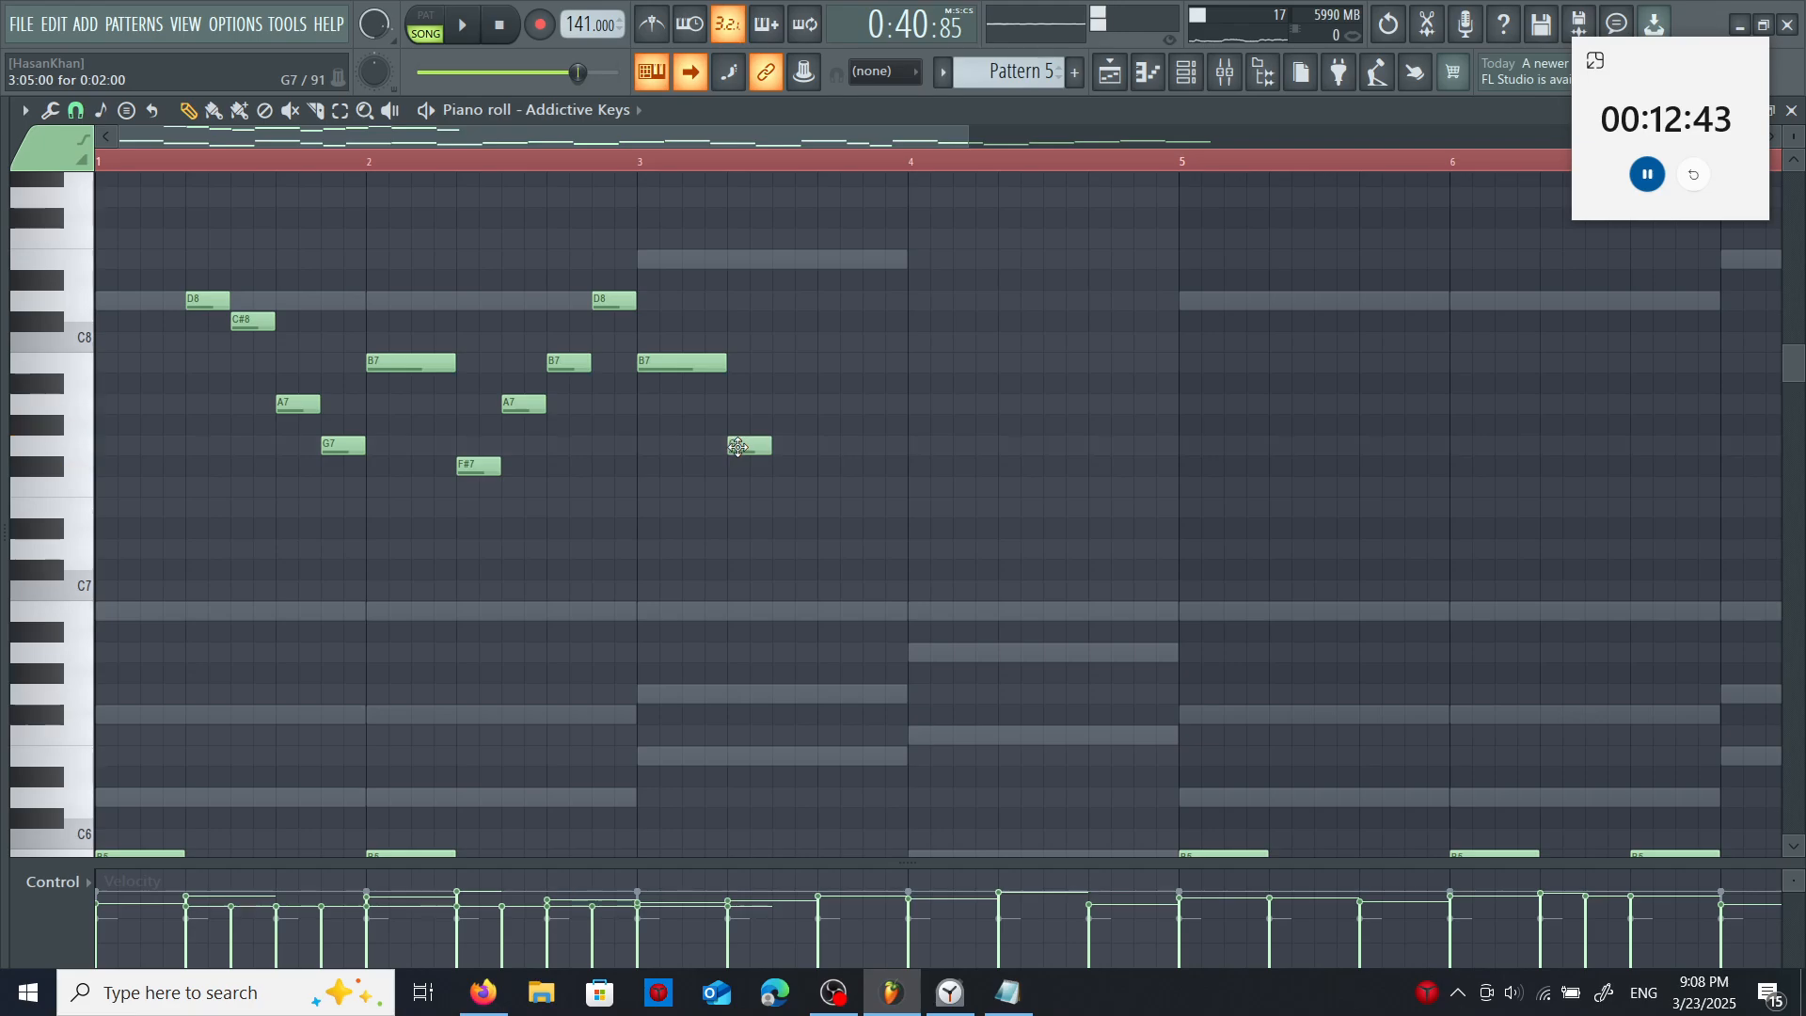
{"action": "left_click", "coordinate": [788, 404]}
{"action": "left_click", "coordinate": [821, 362]}
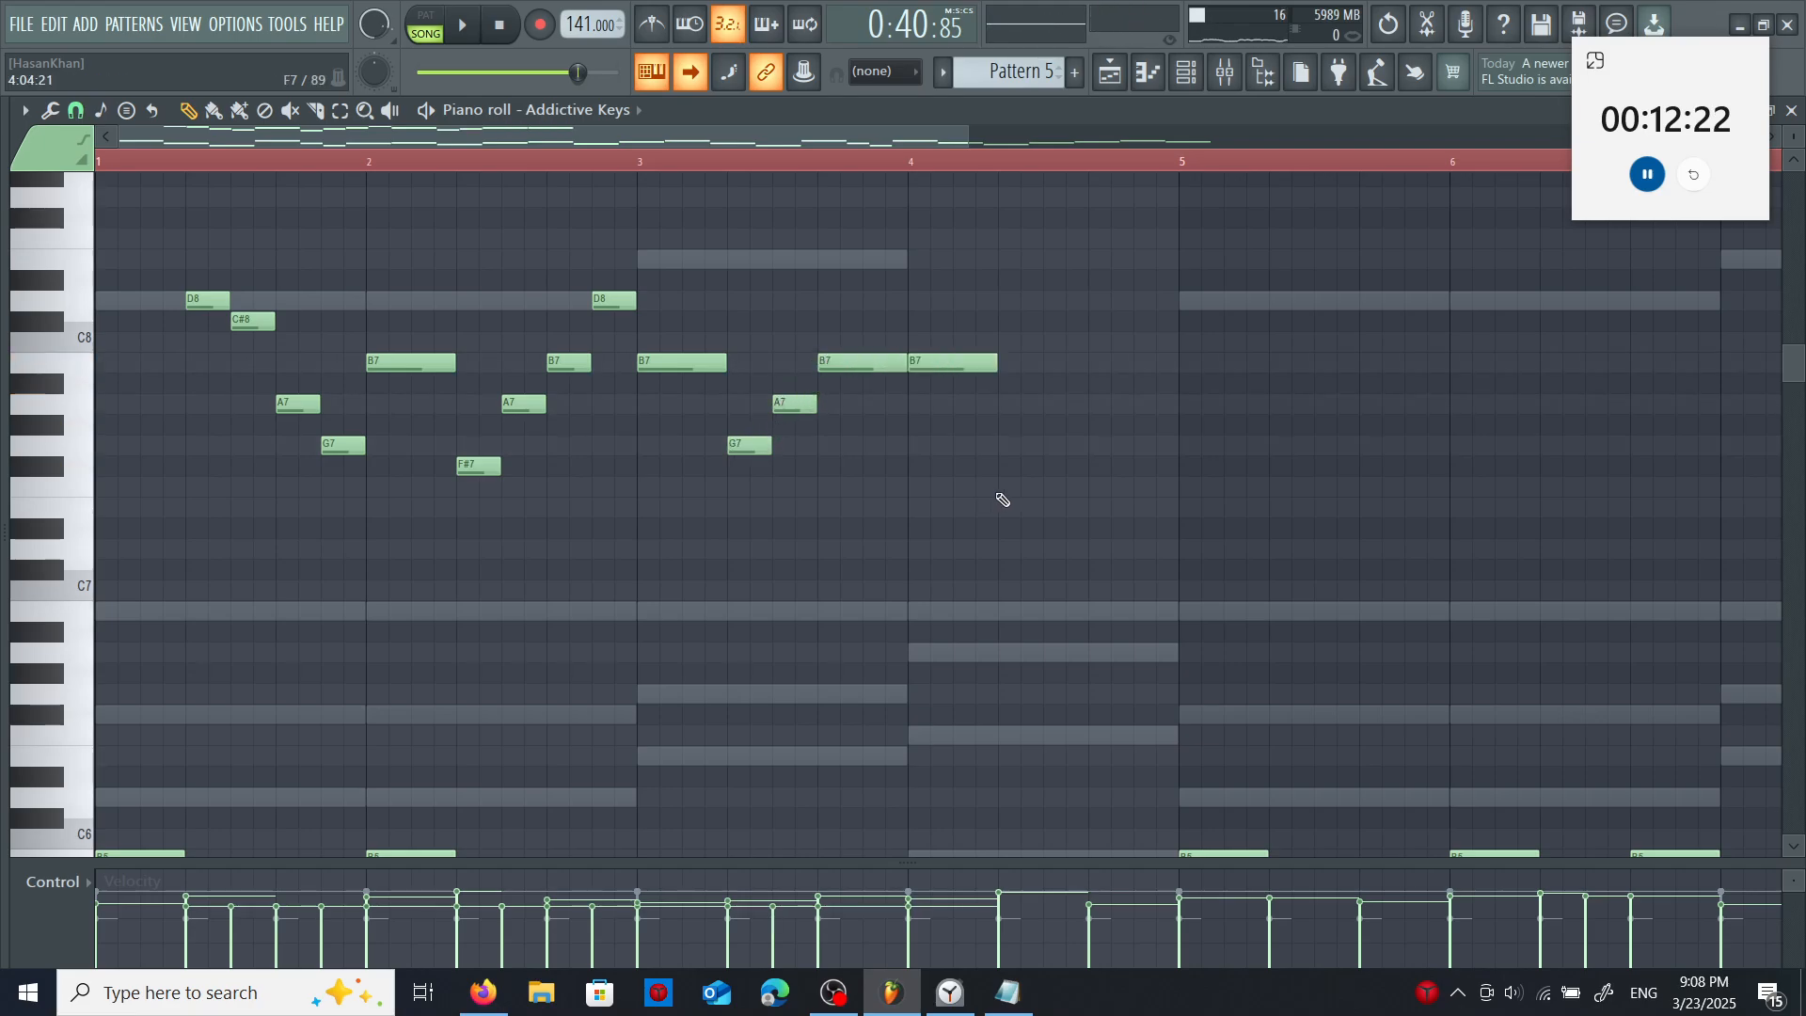
- Fill bar 4 of the piano melody with B7, F7, A7 and B7, testing a lower note and deleting it
{"action": "left_click", "coordinate": [1004, 487]}
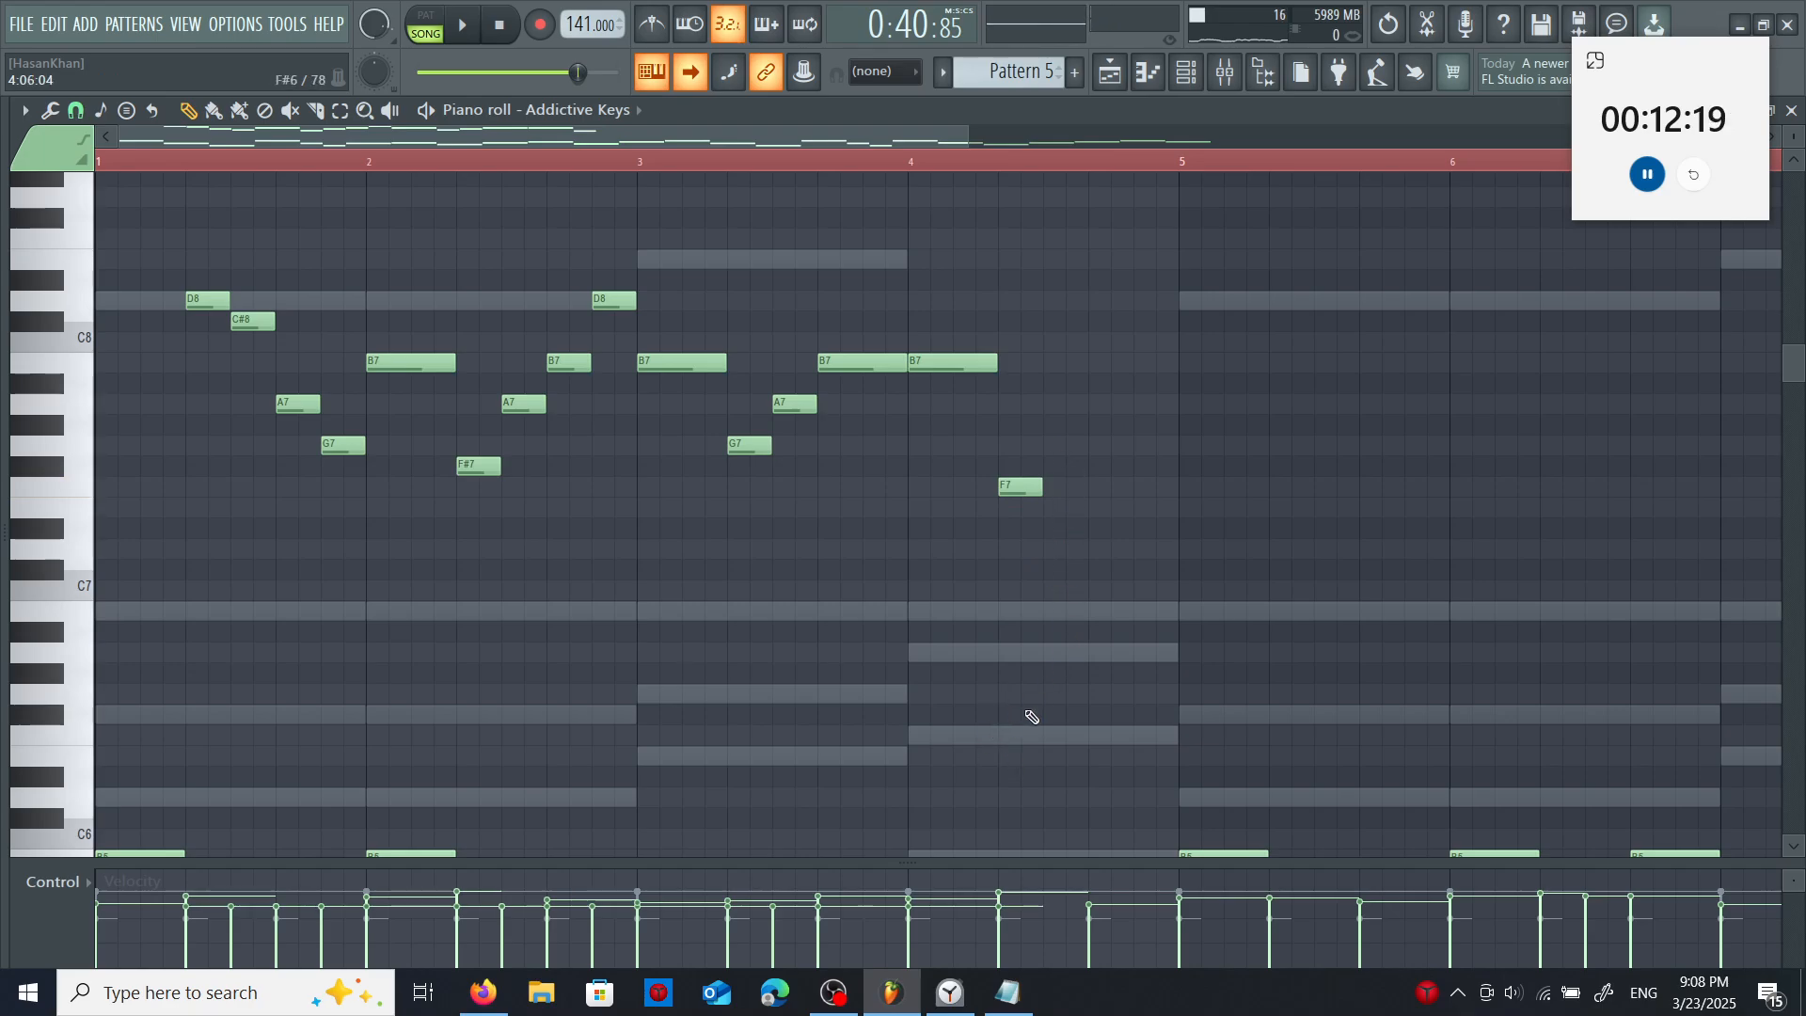
{"action": "left_click_drag", "start_coordinate": [1014, 675], "coordinate": [1012, 654]}
{"action": "right_click", "coordinate": [1016, 658]}
{"action": "left_click", "coordinate": [1053, 404]}
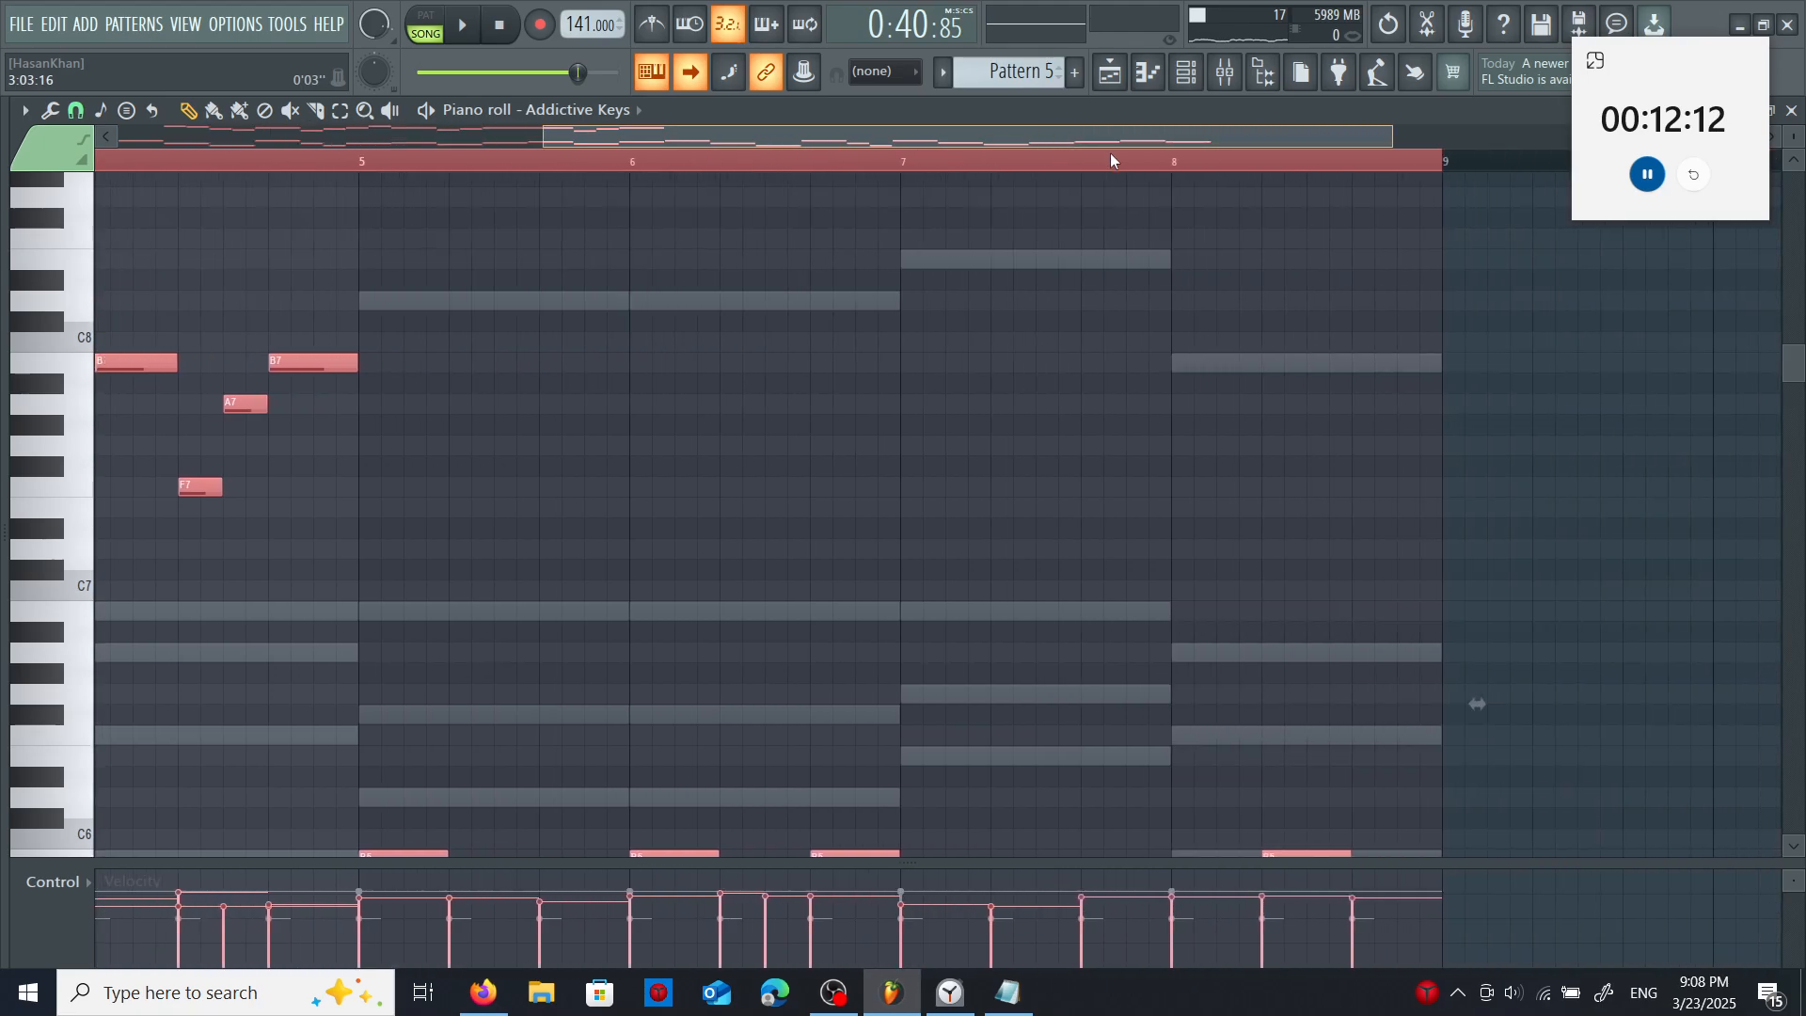
- Paste the four-bar melody into bars 5 to 8, raise bar 7's first note to E8 and replace its G7 and A7 with D8 and C#8
{"action": "scroll", "coordinate": [1209, 167], "scroll_direction": "right", "scroll_amount": 2}
{"action": "key", "text": "ctrl+v"}
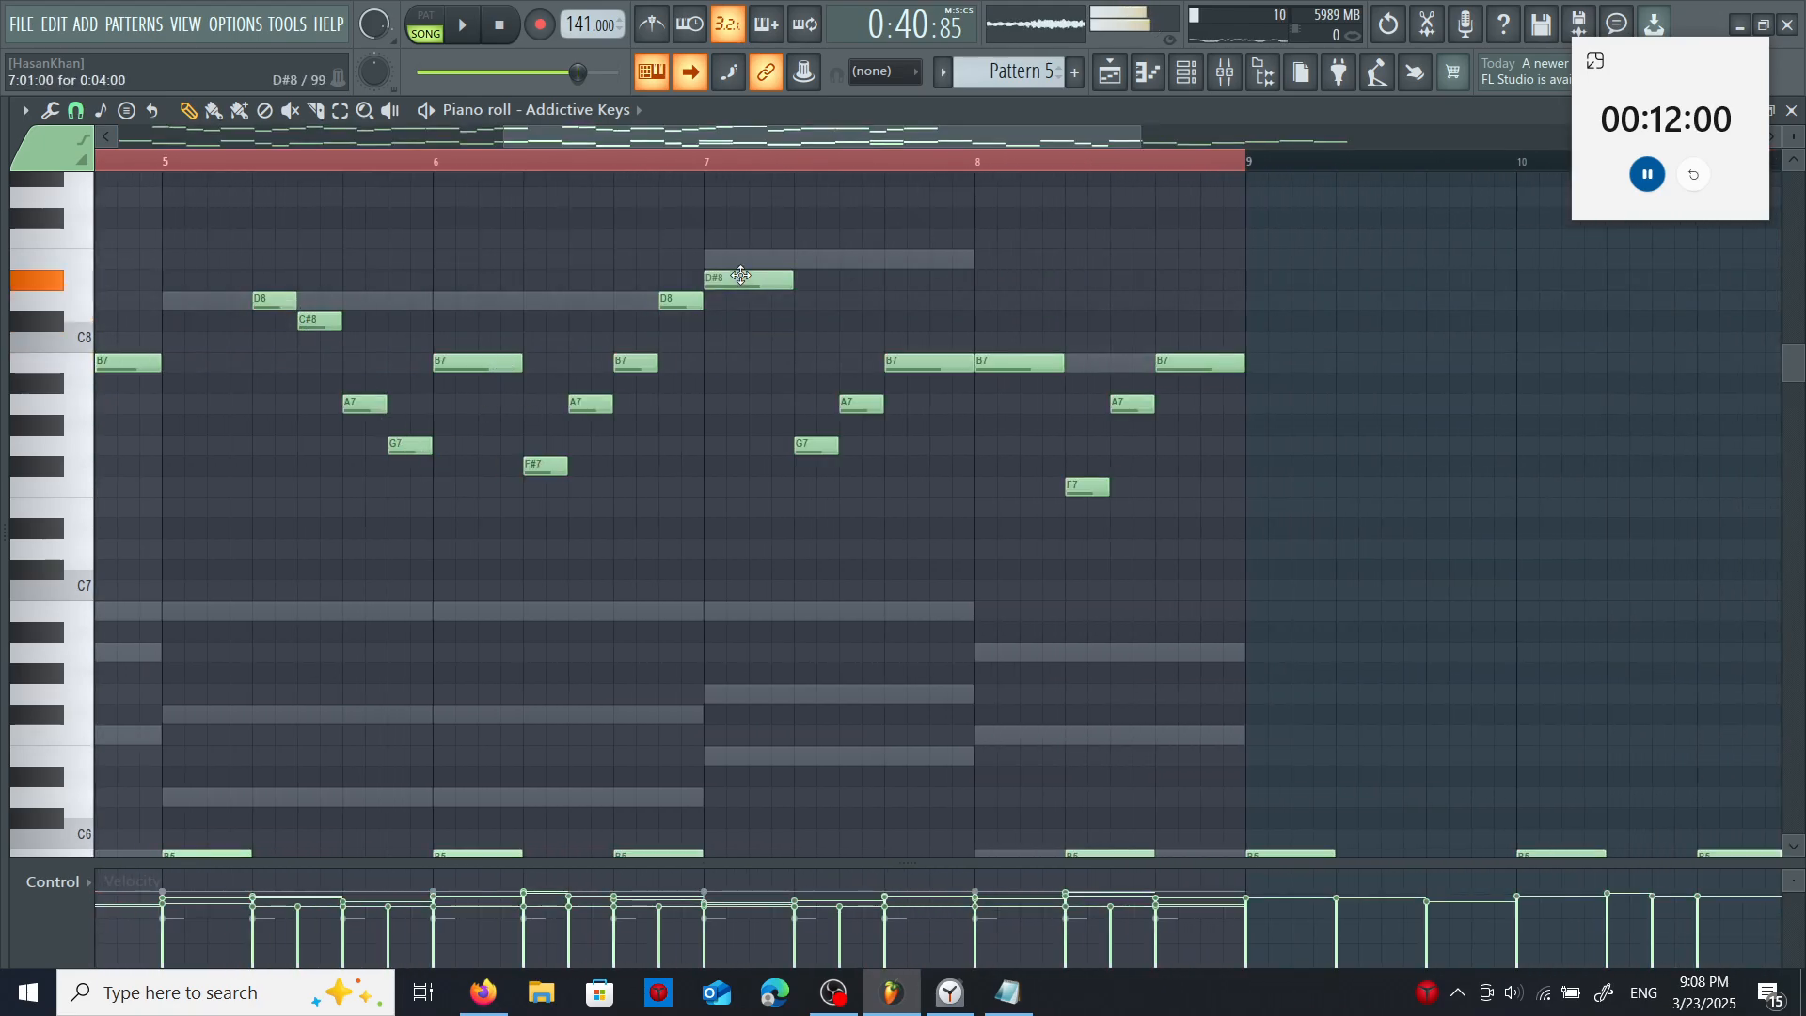
{"action": "left_click_drag", "start_coordinate": [748, 276], "coordinate": [747, 259]}
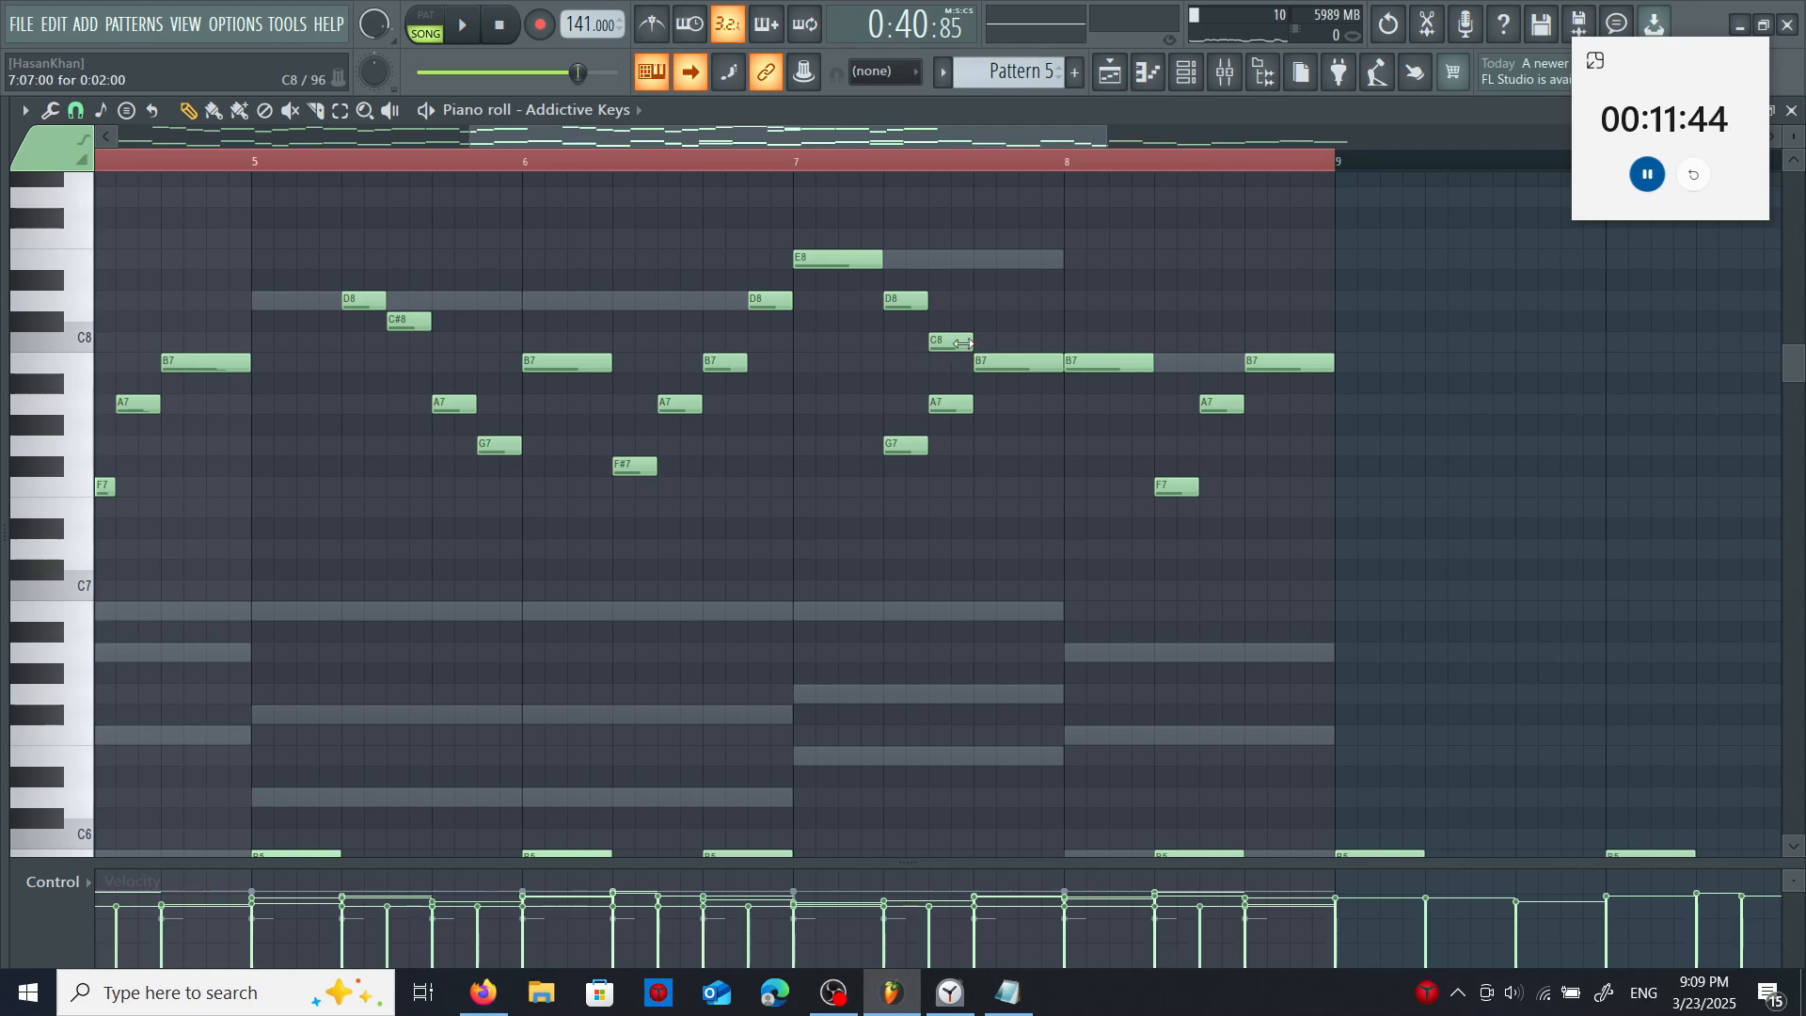
{"action": "left_click_drag", "start_coordinate": [952, 342], "coordinate": [951, 323]}
{"action": "right_click", "coordinate": [946, 404]}
{"action": "right_click", "coordinate": [906, 446]}
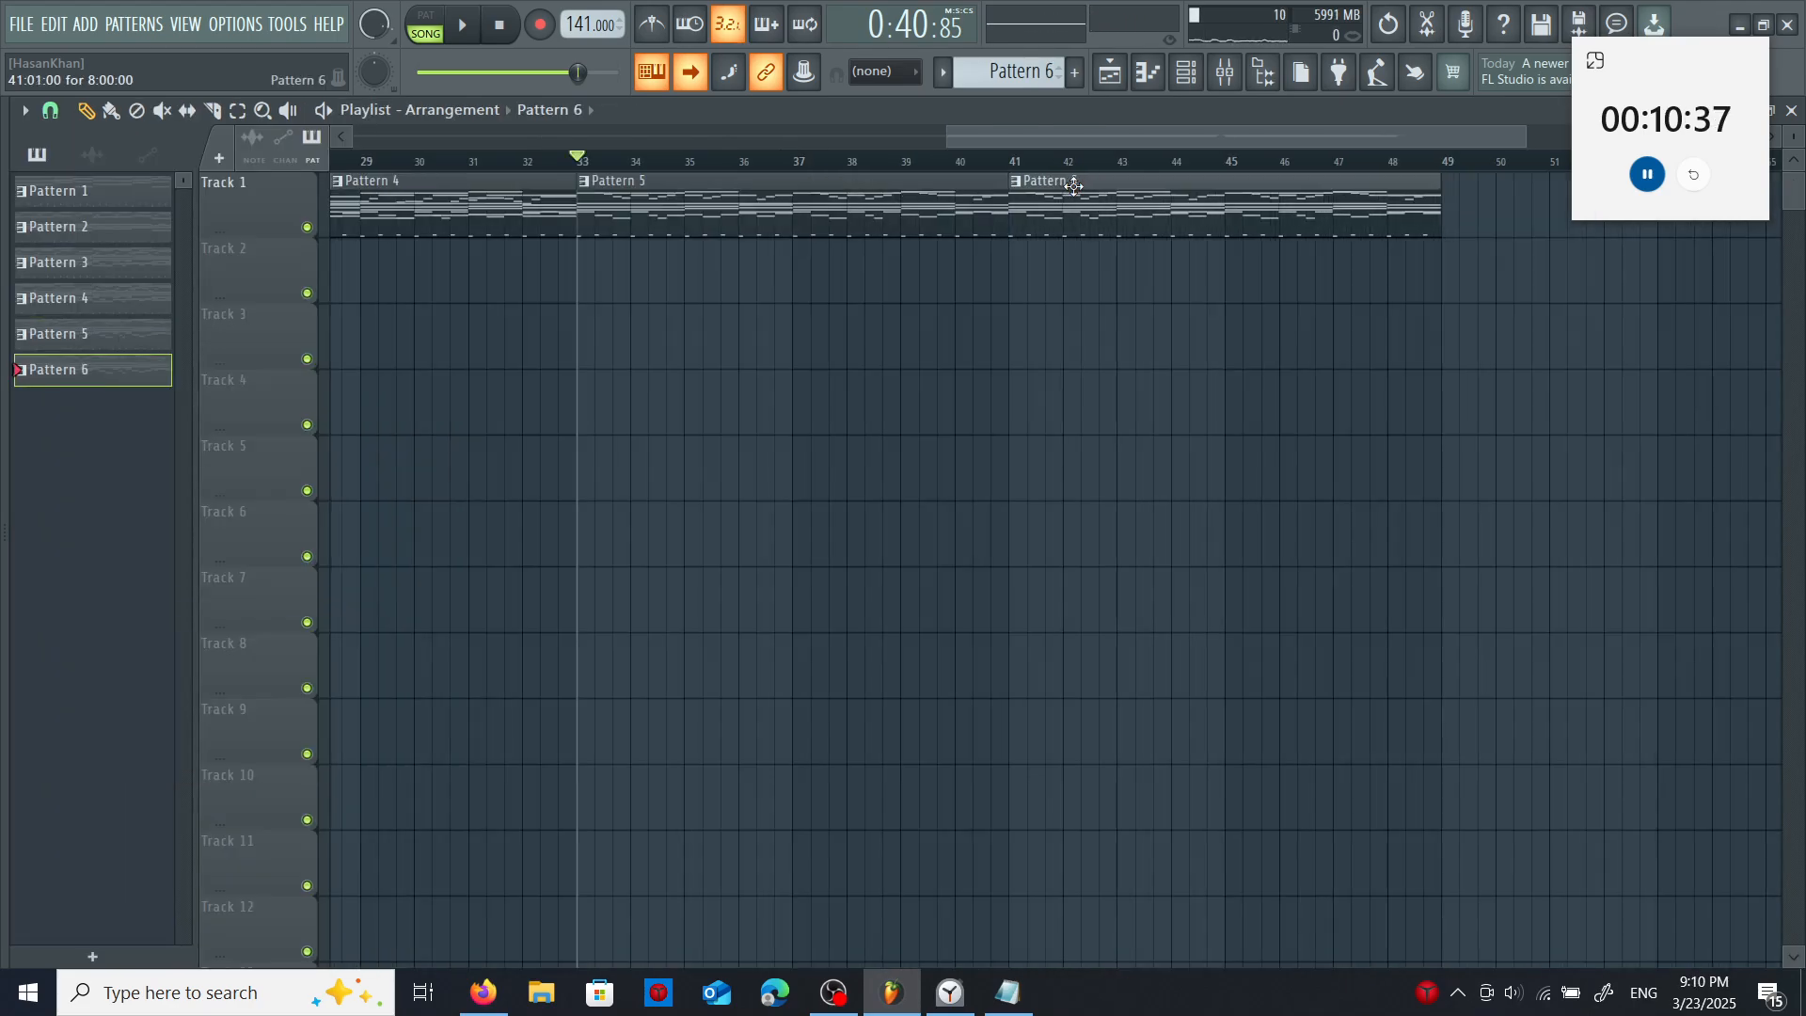
- Open Pattern 6's Bassoon & Clar part and write a line from D4, F#4, A4, B4 through to A4, G4, F4 in bar 4
{"action": "left_click", "coordinate": [1187, 72]}
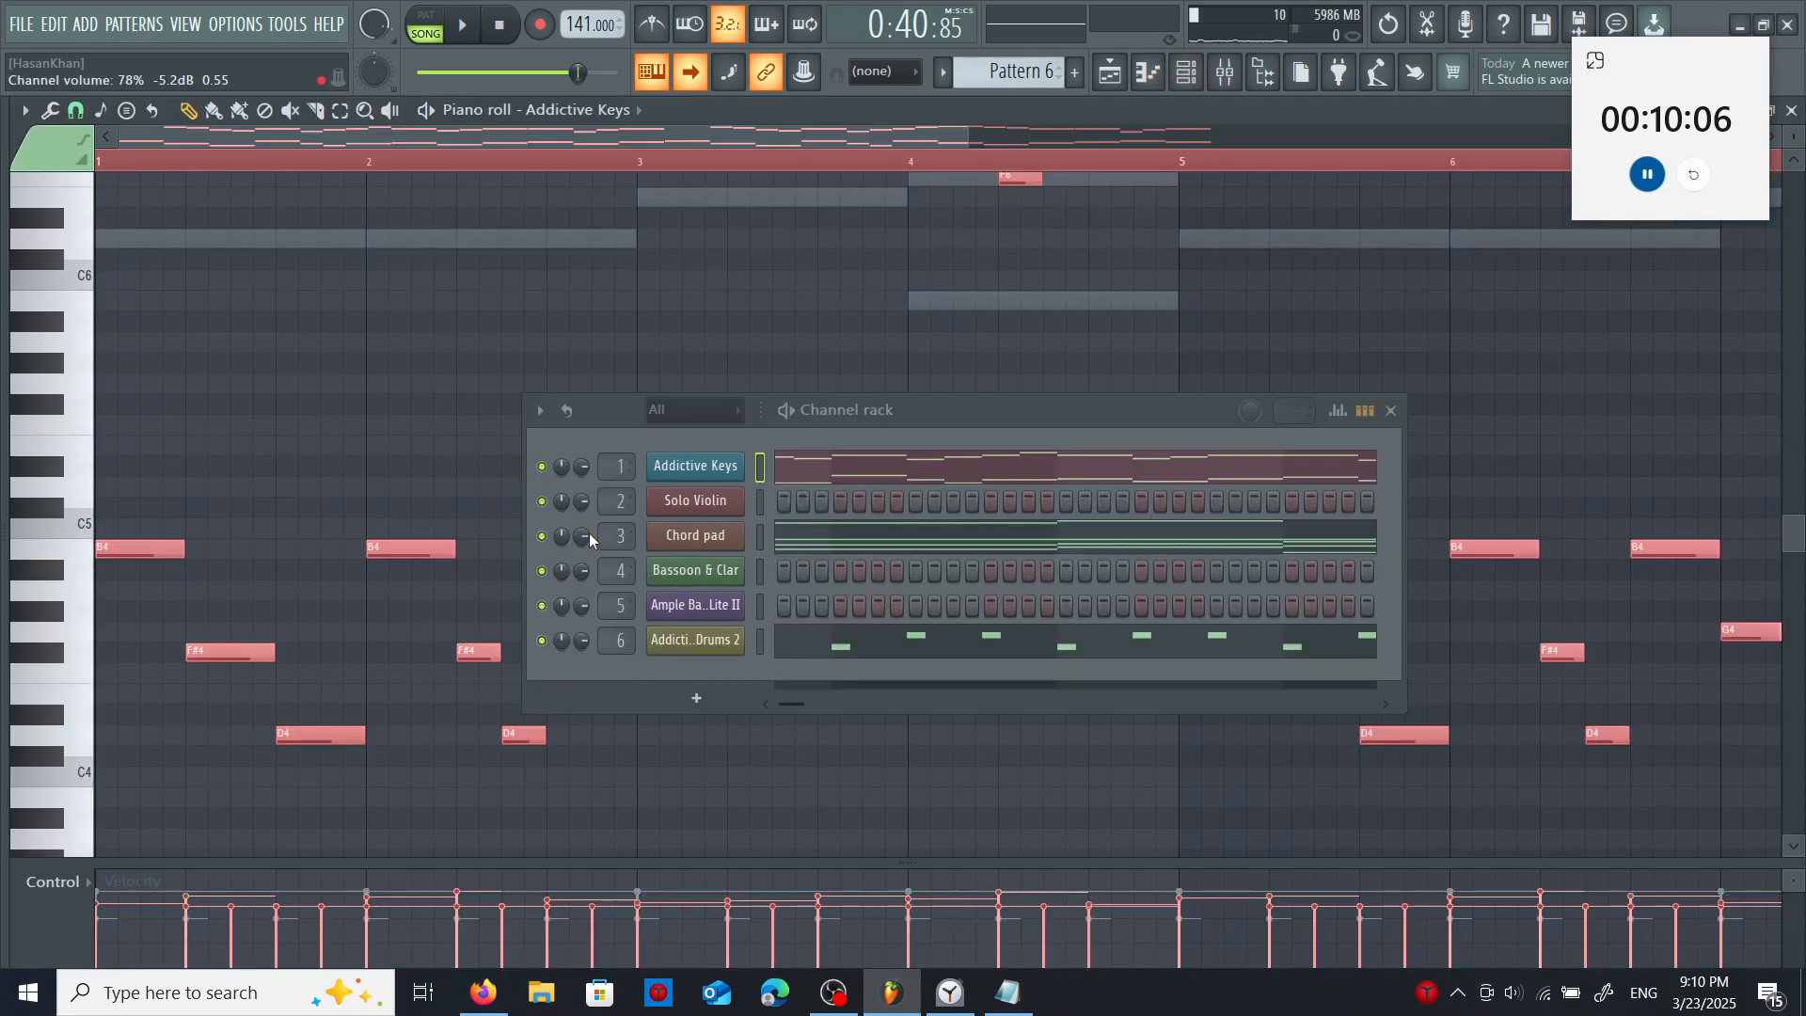
{"action": "right_click", "coordinate": [743, 565]}
{"action": "left_click", "coordinate": [789, 570]}
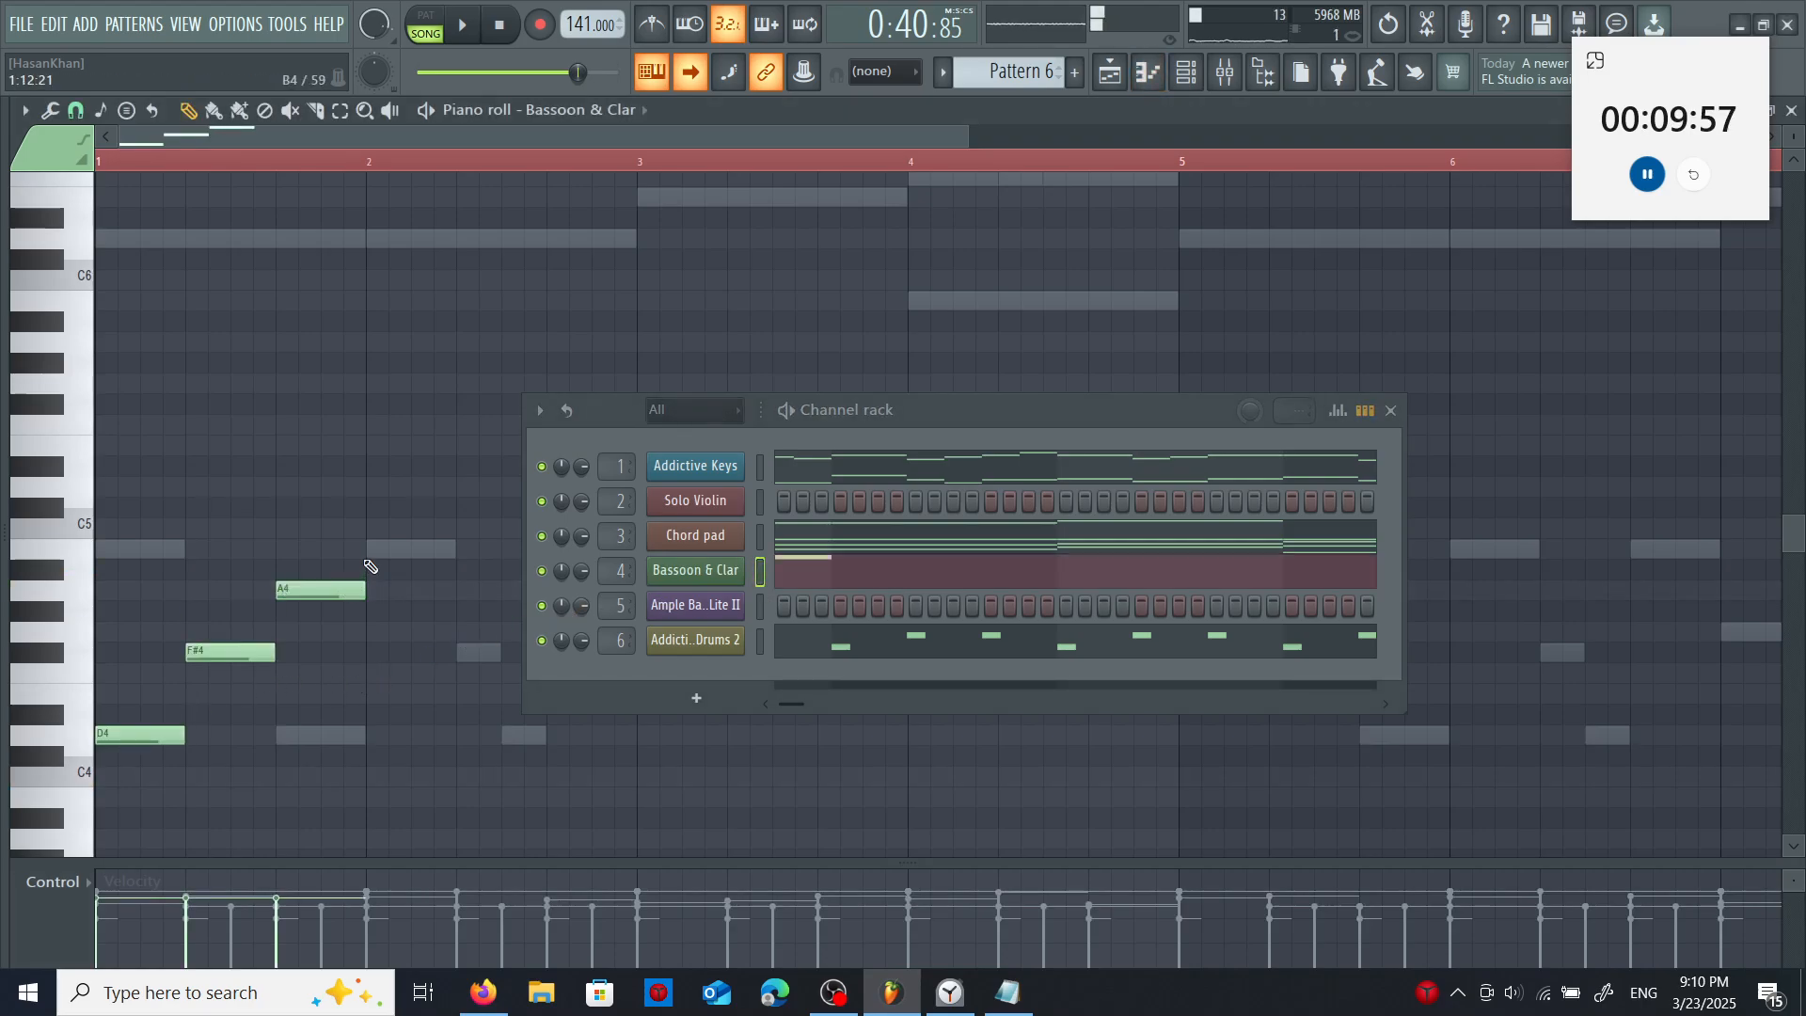
{"action": "left_click", "coordinate": [376, 550]}
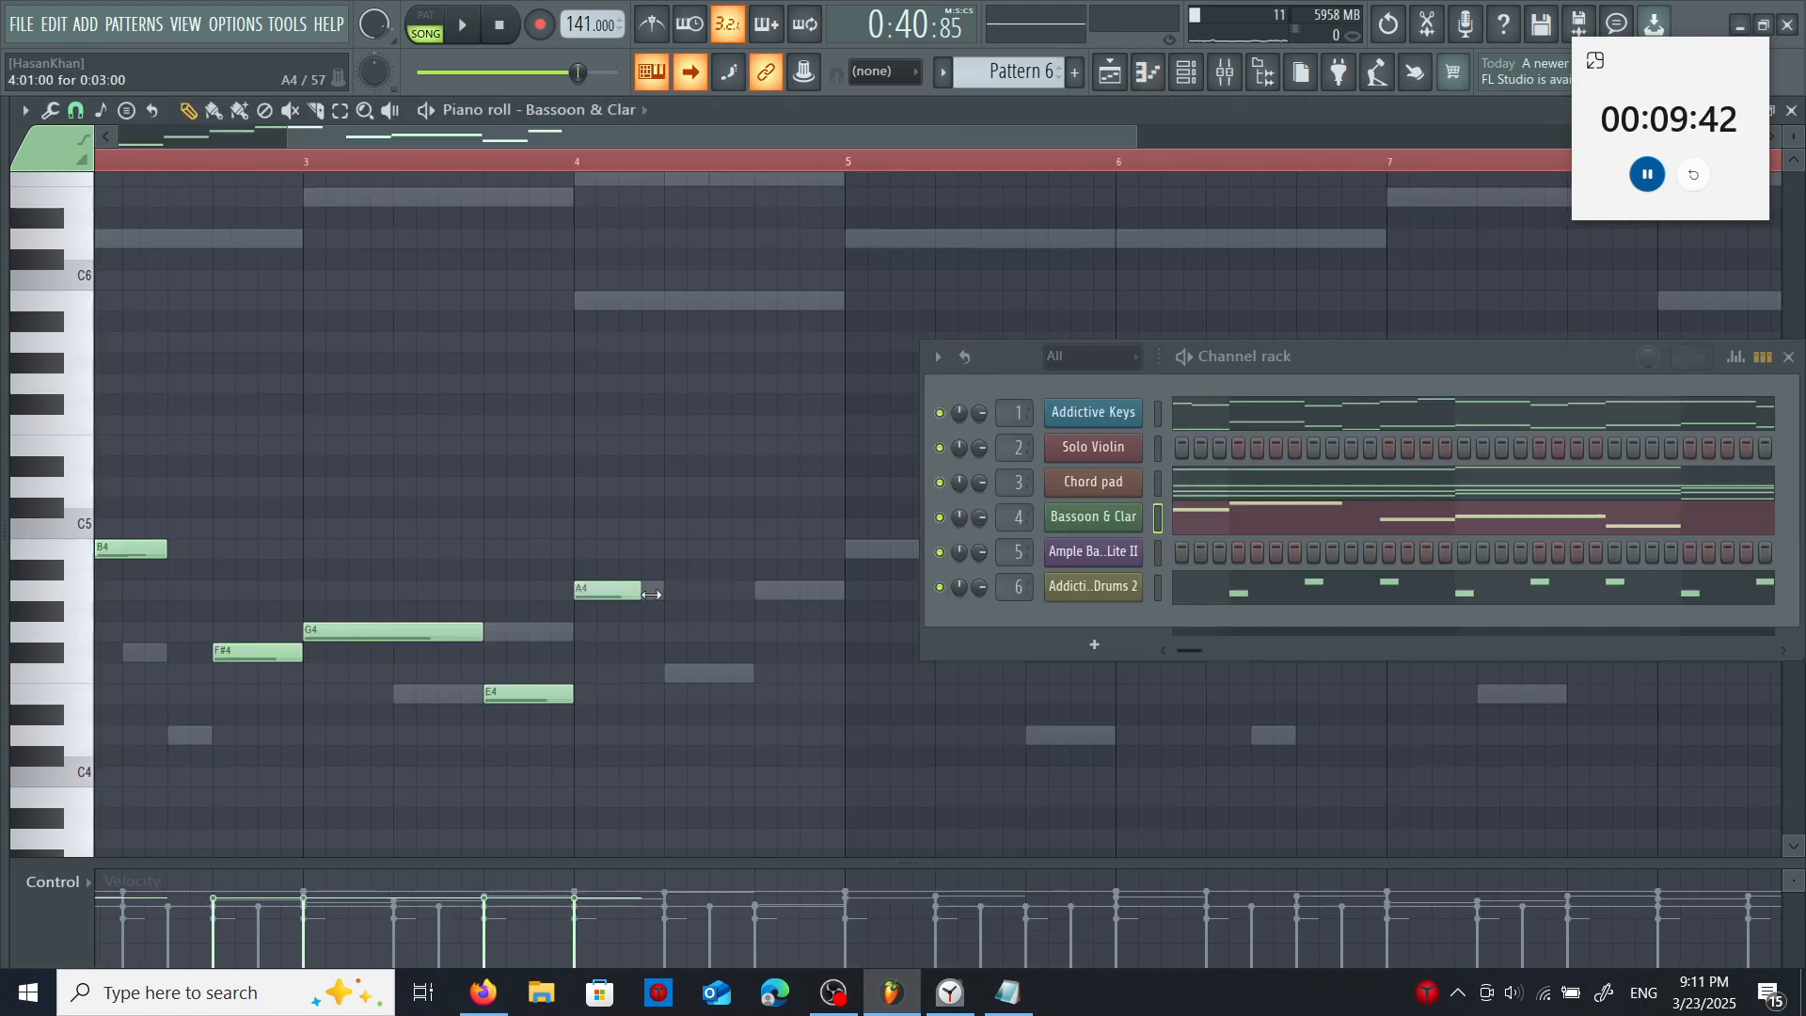
{"action": "left_click_drag", "start_coordinate": [651, 595], "coordinate": [655, 598]}
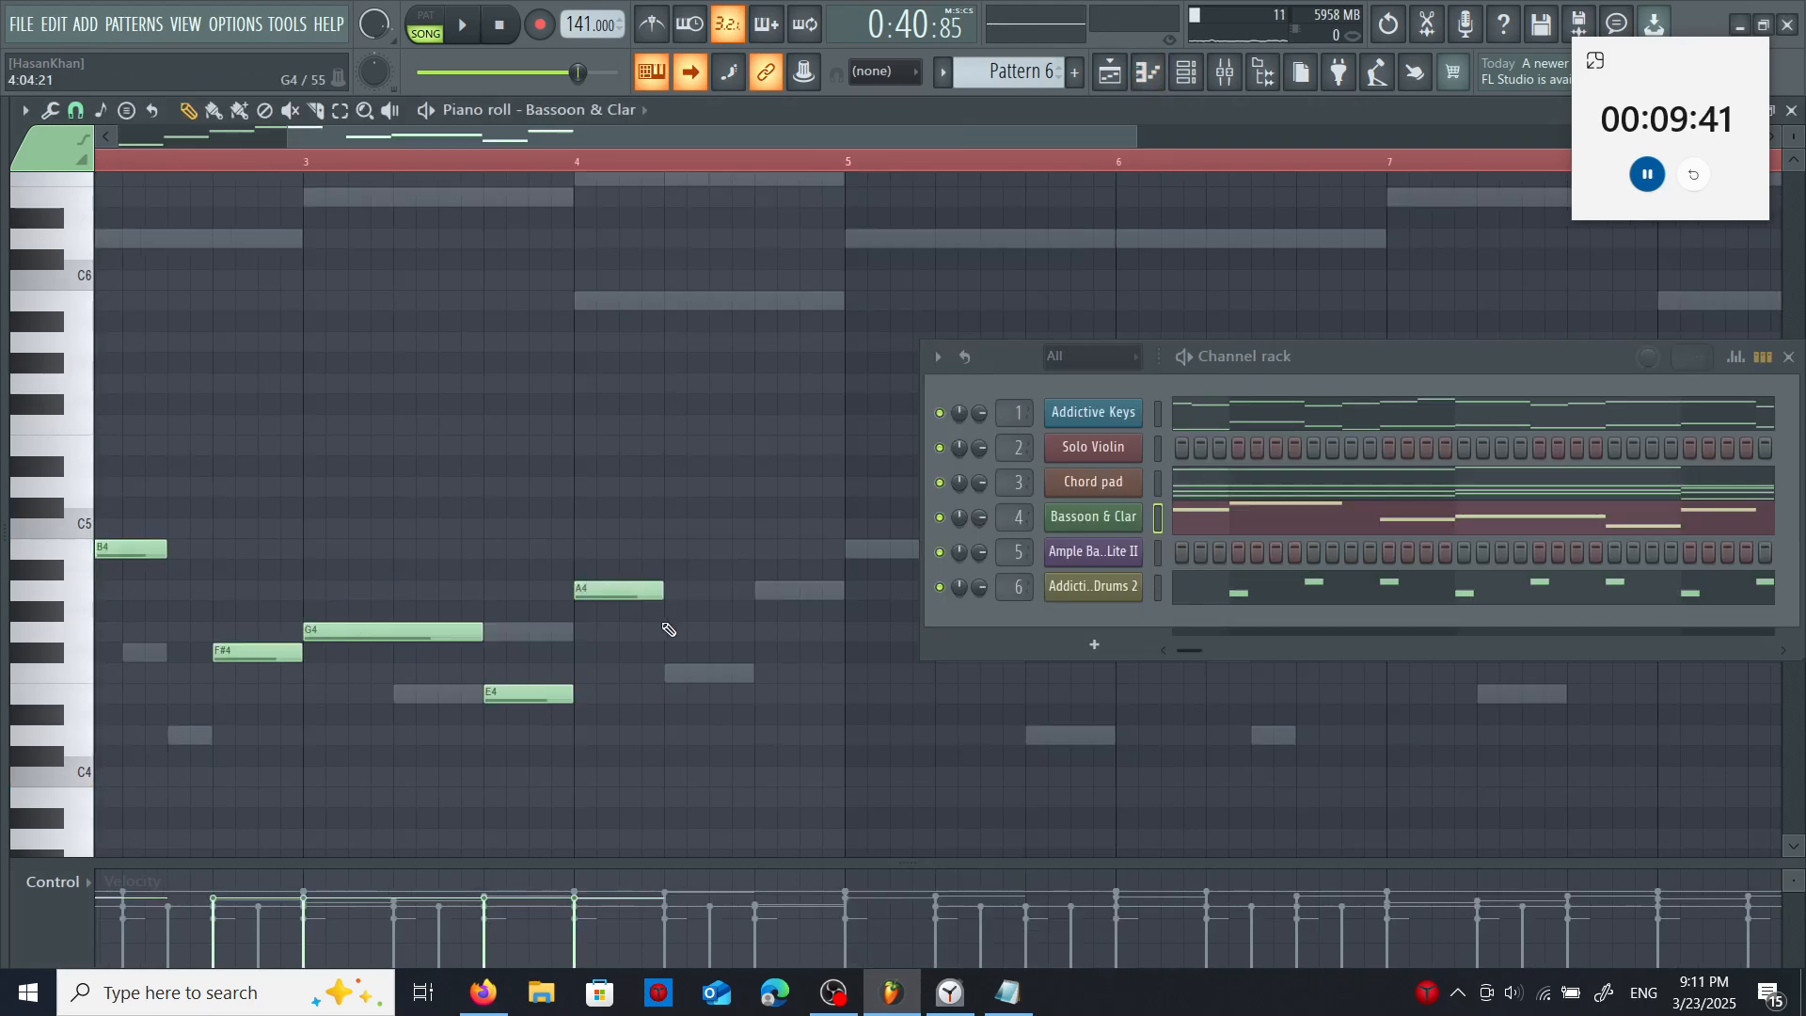
{"action": "left_click", "coordinate": [668, 629]}
{"action": "left_click", "coordinate": [750, 670]}
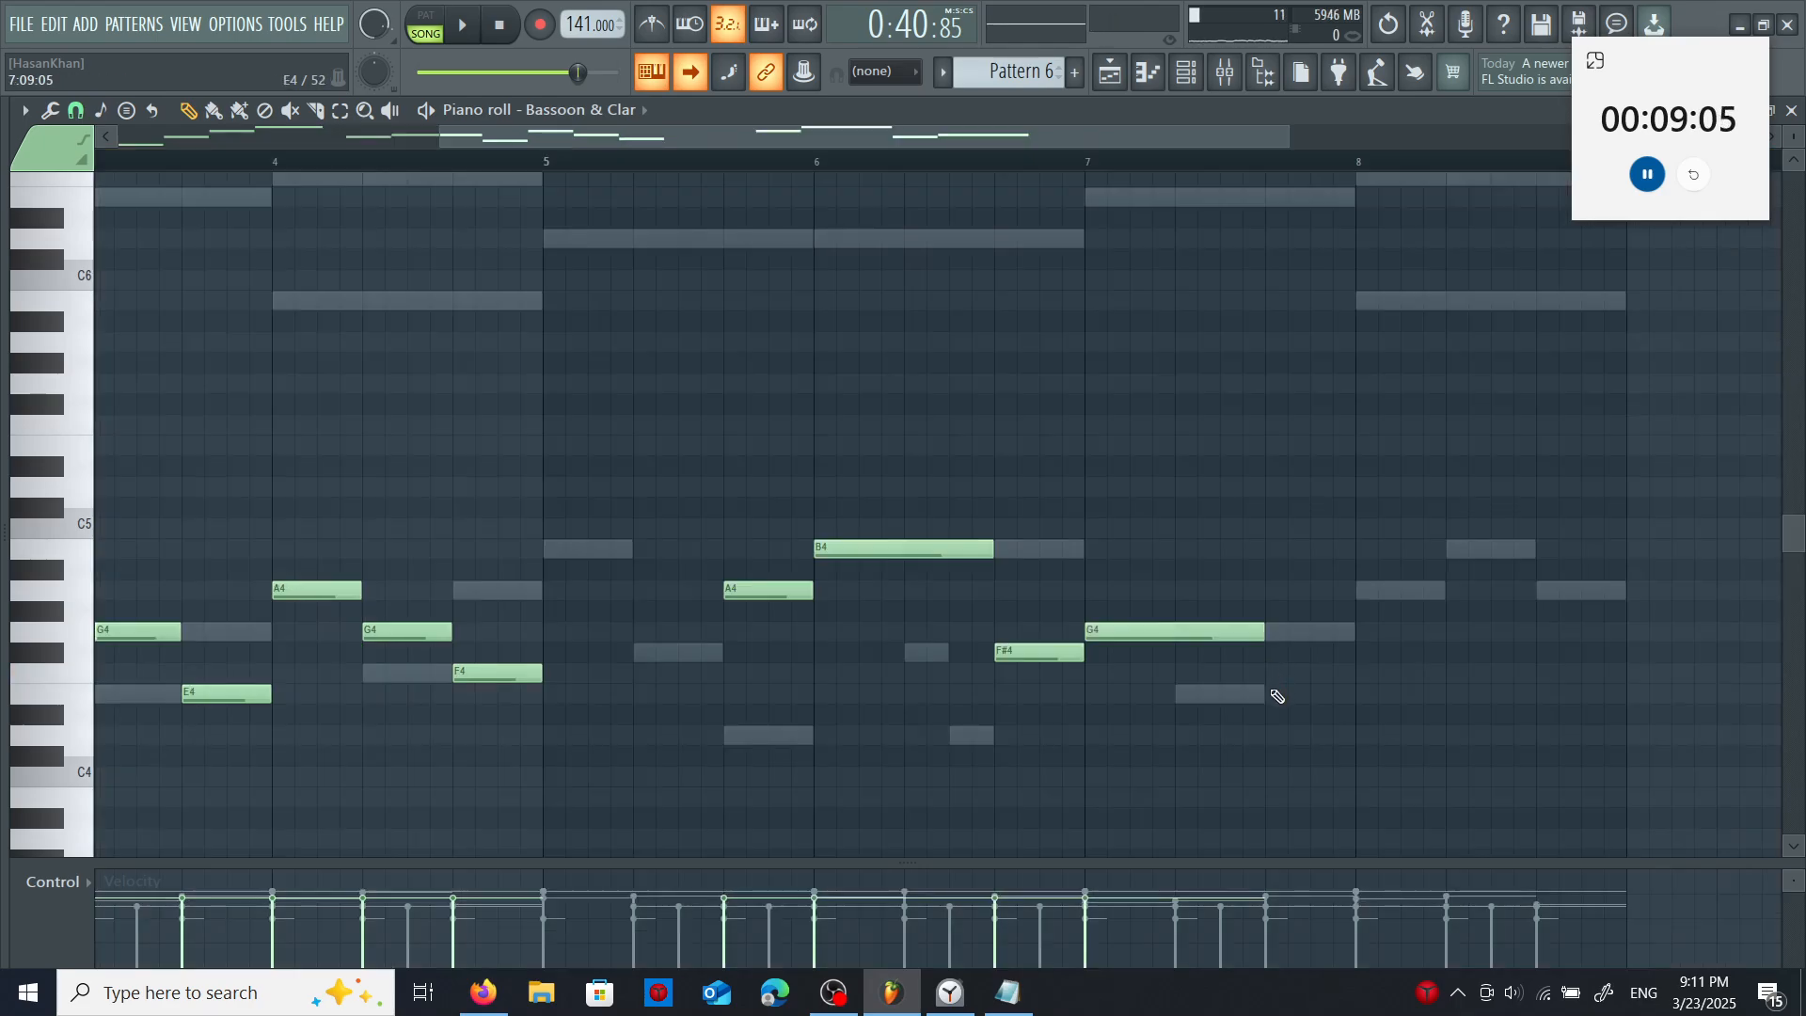
- Finish the Bassoon & Clar line with E4 at the end of bar 7 and D5, B4, A4 in bar 8
{"action": "left_click", "coordinate": [1275, 695]}
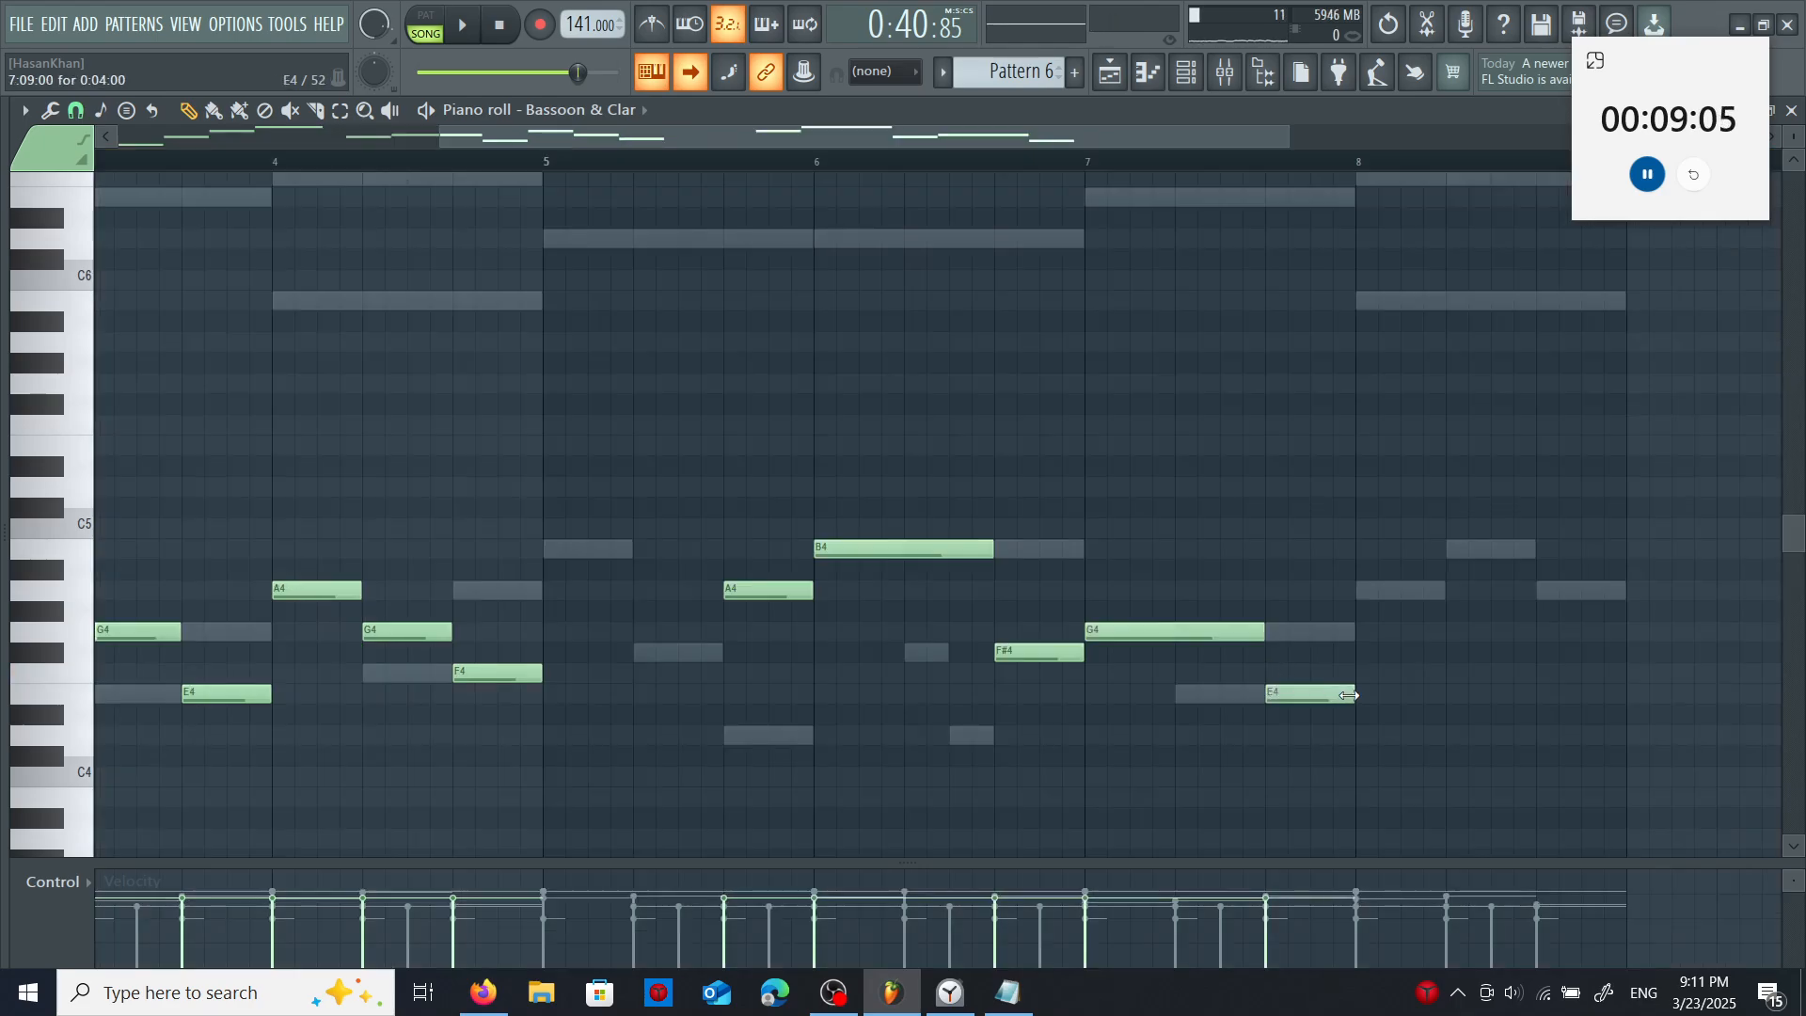
{"action": "left_click", "coordinate": [1361, 487]}
{"action": "left_click", "coordinate": [1452, 550]}
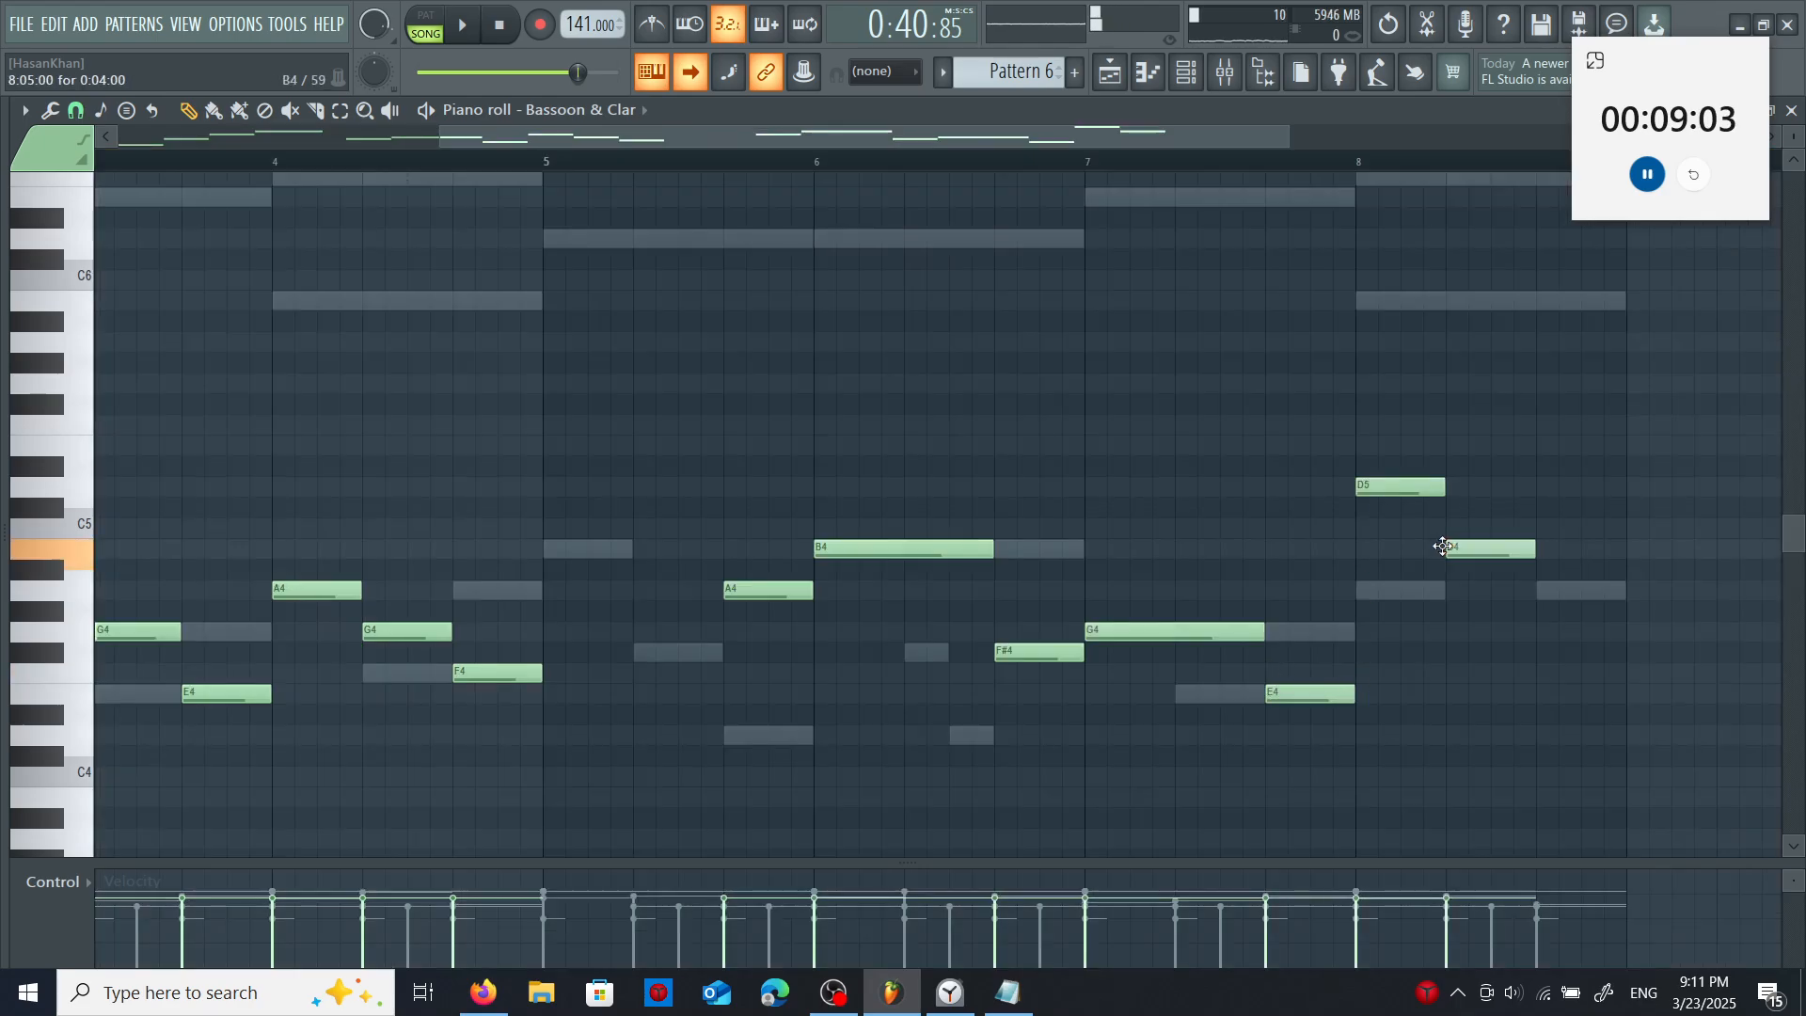
{"action": "left_click", "coordinate": [1543, 591]}
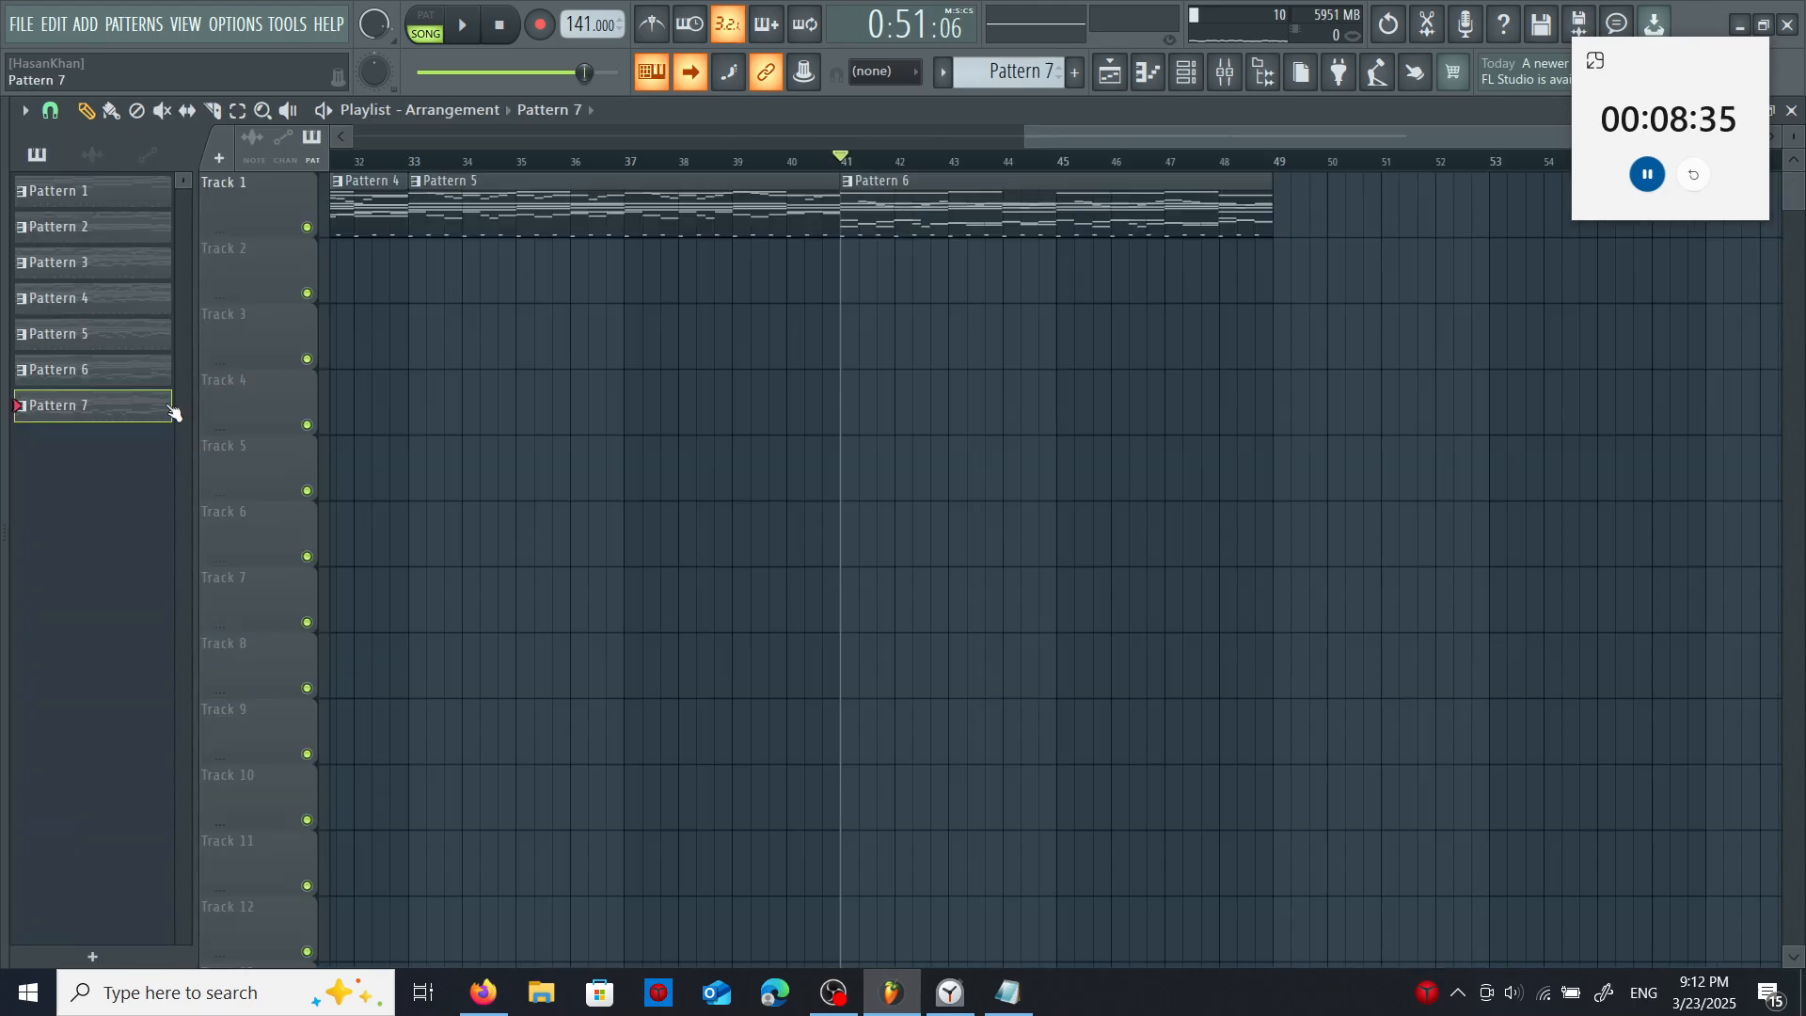
- Place Pattern 7 at bar 49 on Track 1 of the playlist and move the song position to that bar
{"action": "left_click", "coordinate": [1281, 207]}
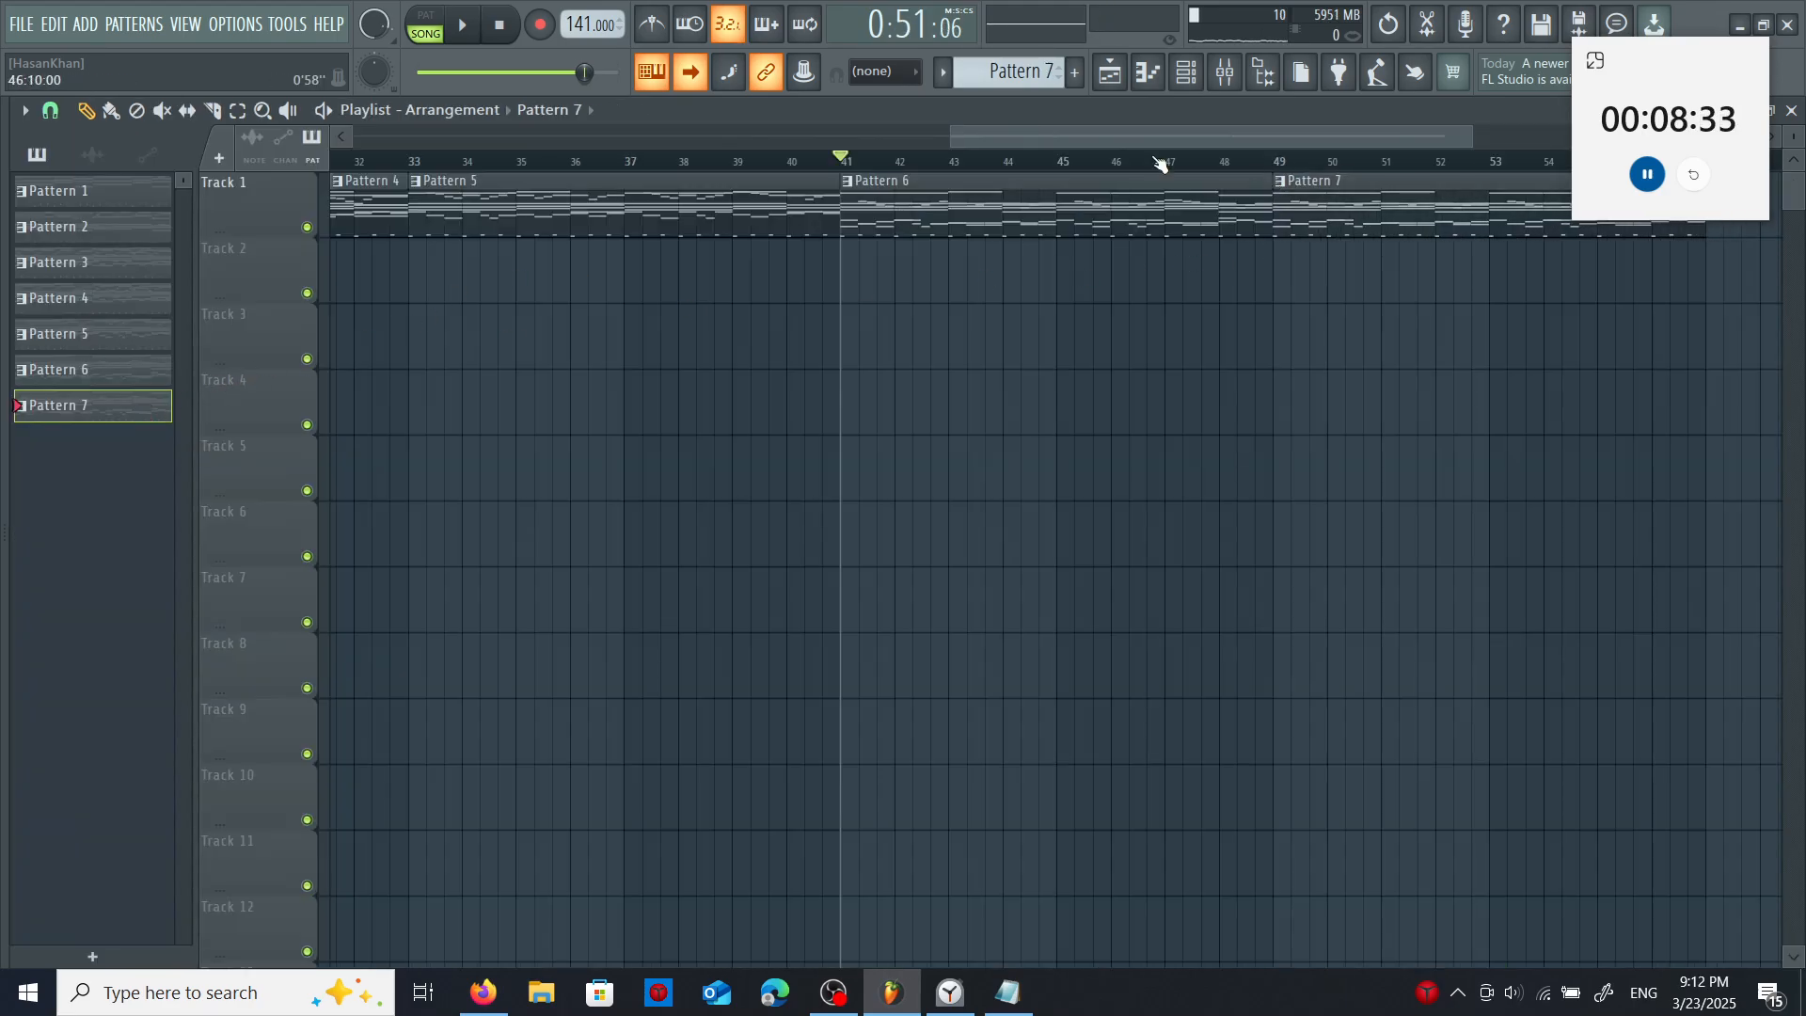
{"action": "left_click", "coordinate": [1270, 161]}
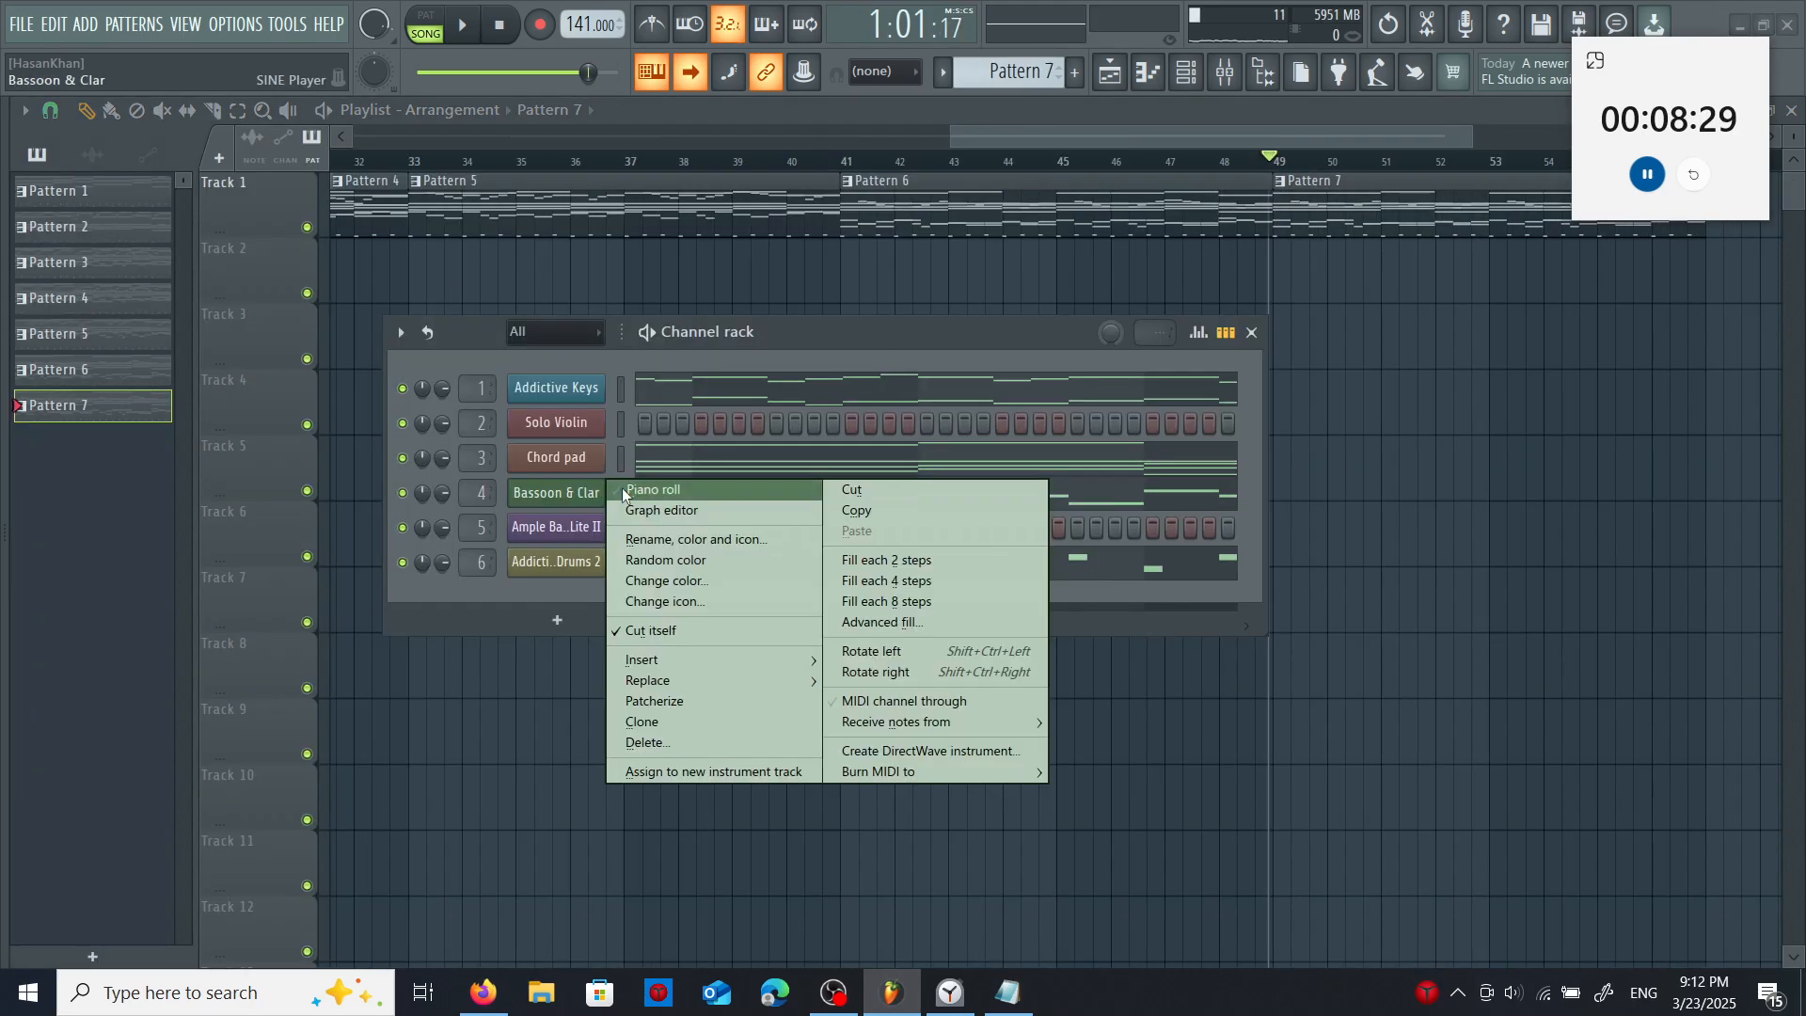
{"action": "left_click", "coordinate": [622, 488]}
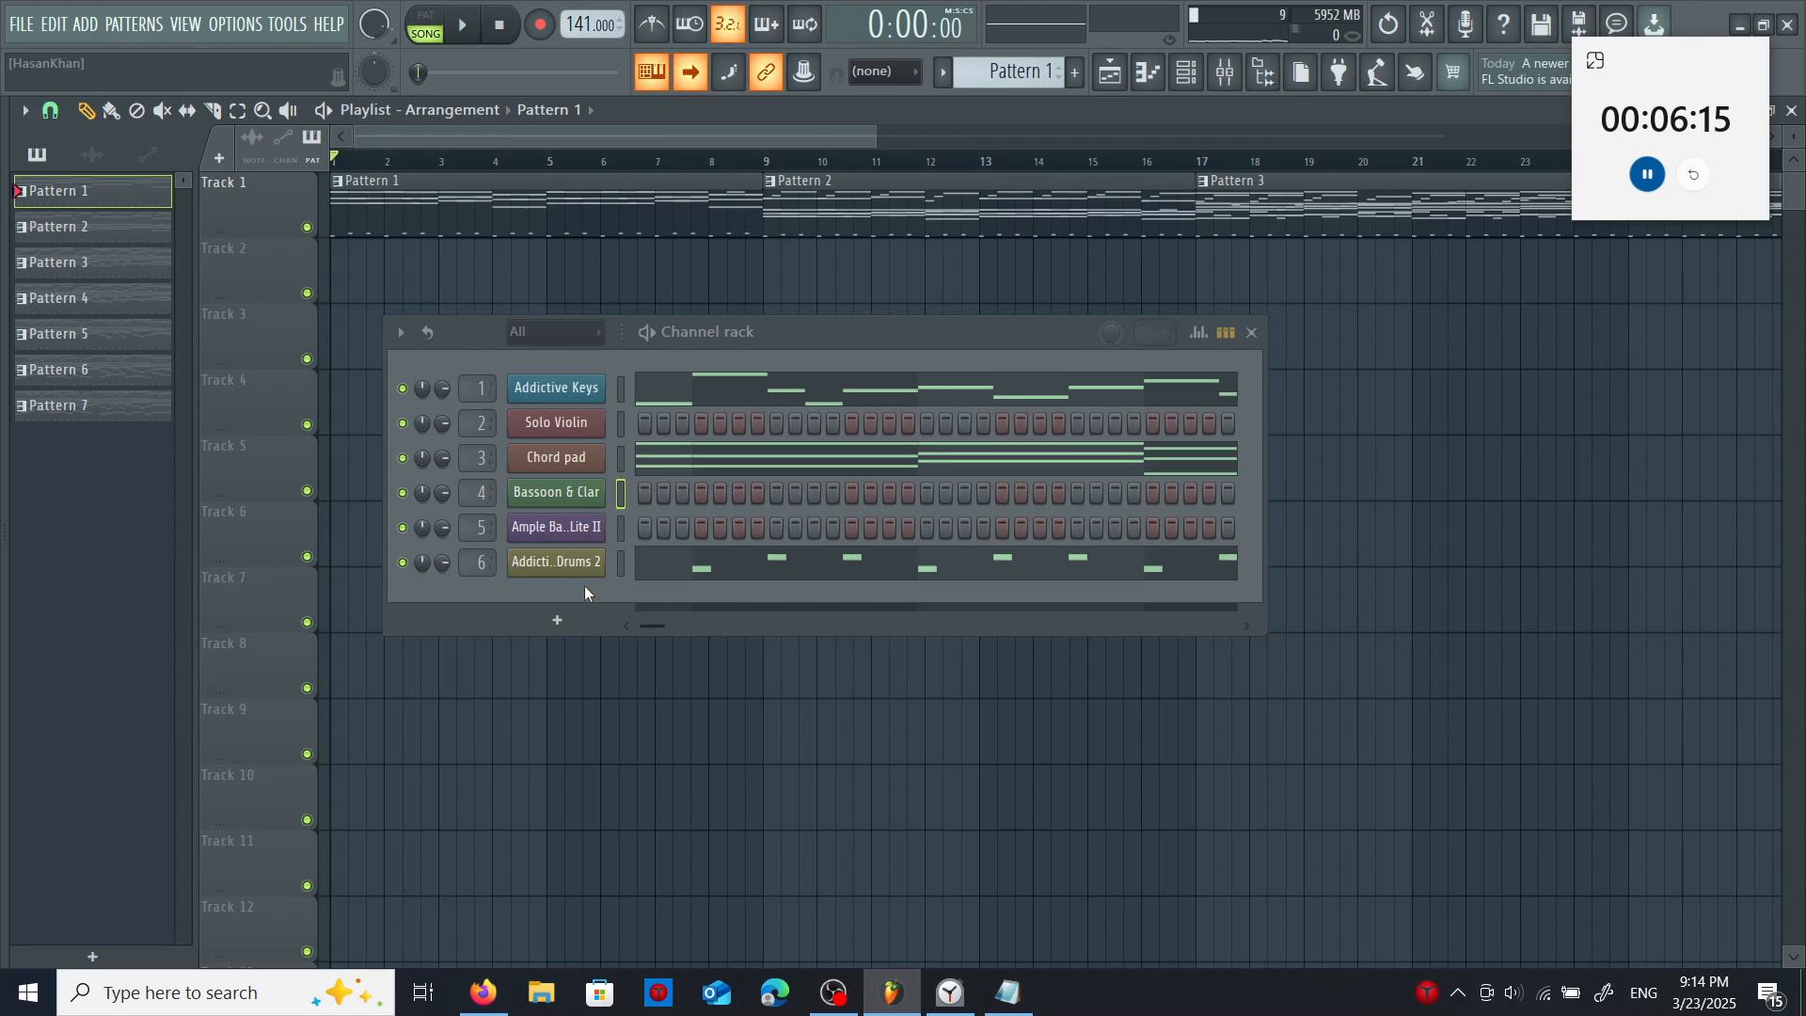
- Open Pattern 1's Addictive Drums 2 part and add four D4 hi-hat hits in the last two beats of bar 1
{"action": "right_click", "coordinate": [602, 562]}
{"action": "left_click", "coordinate": [617, 562]}
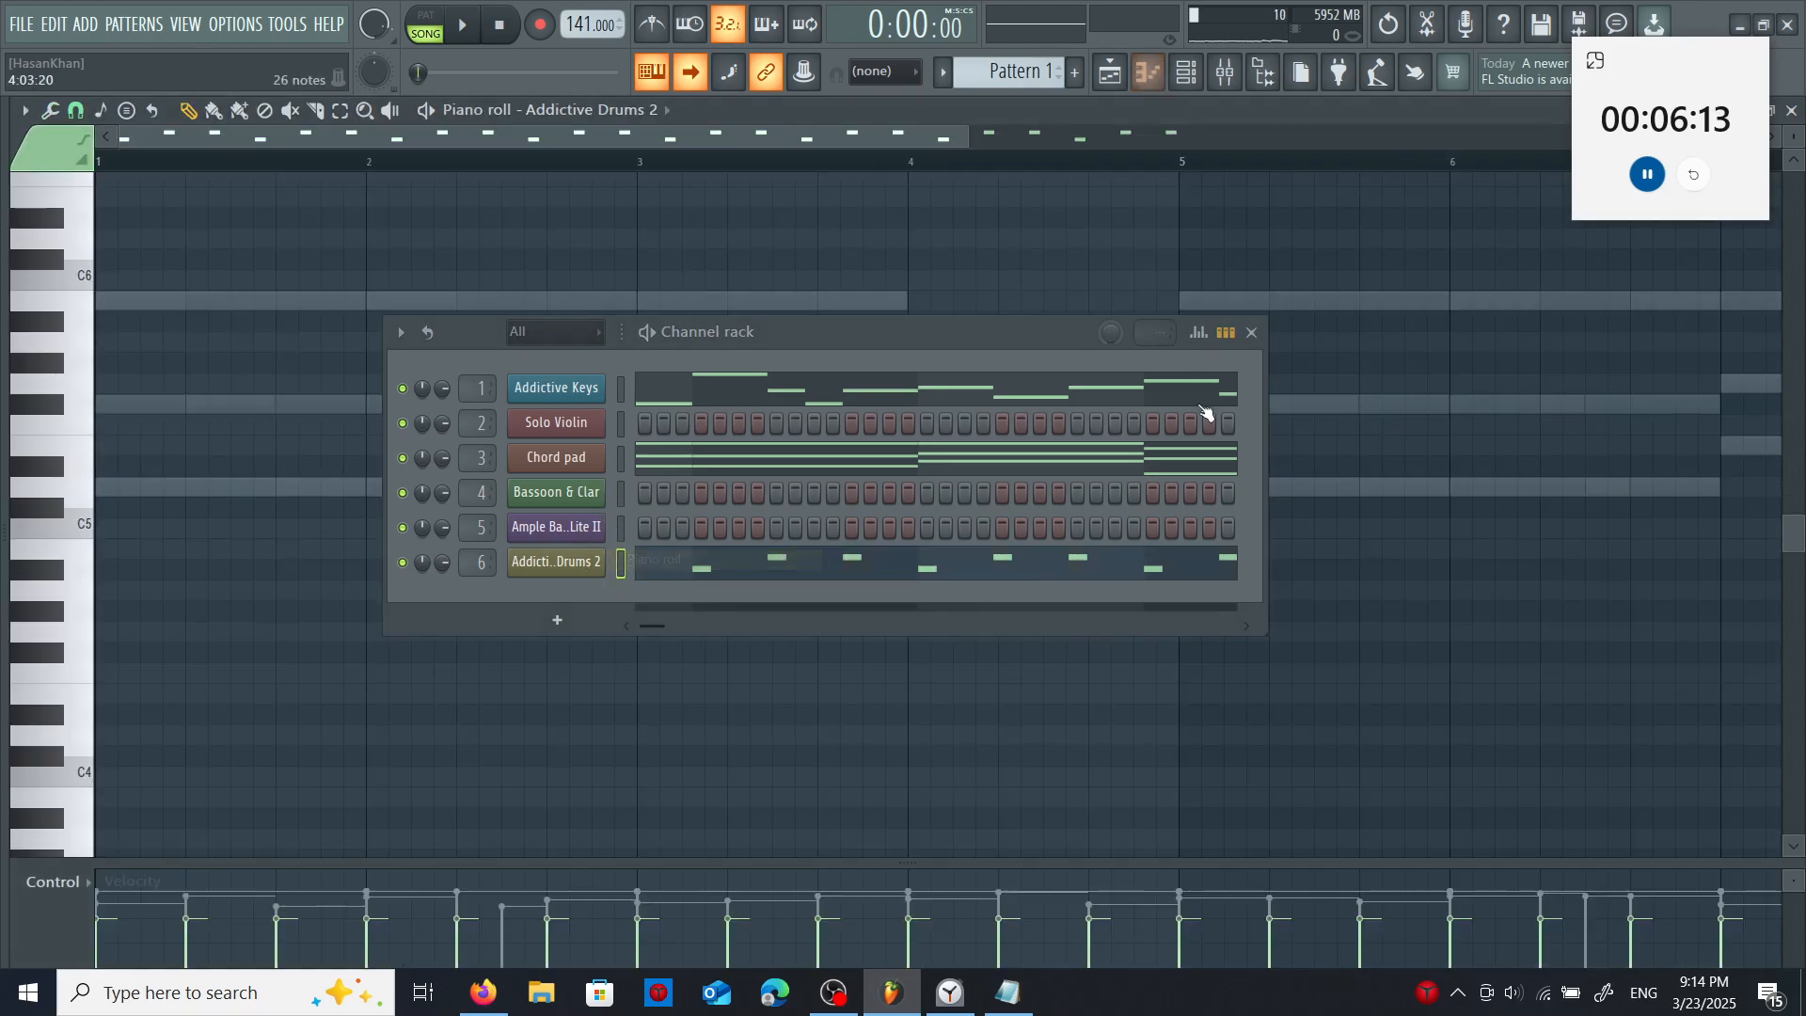
{"action": "left_click", "coordinate": [1251, 332]}
{"action": "scroll", "coordinate": [579, 476], "scroll_direction": "down", "scroll_amount": 3}
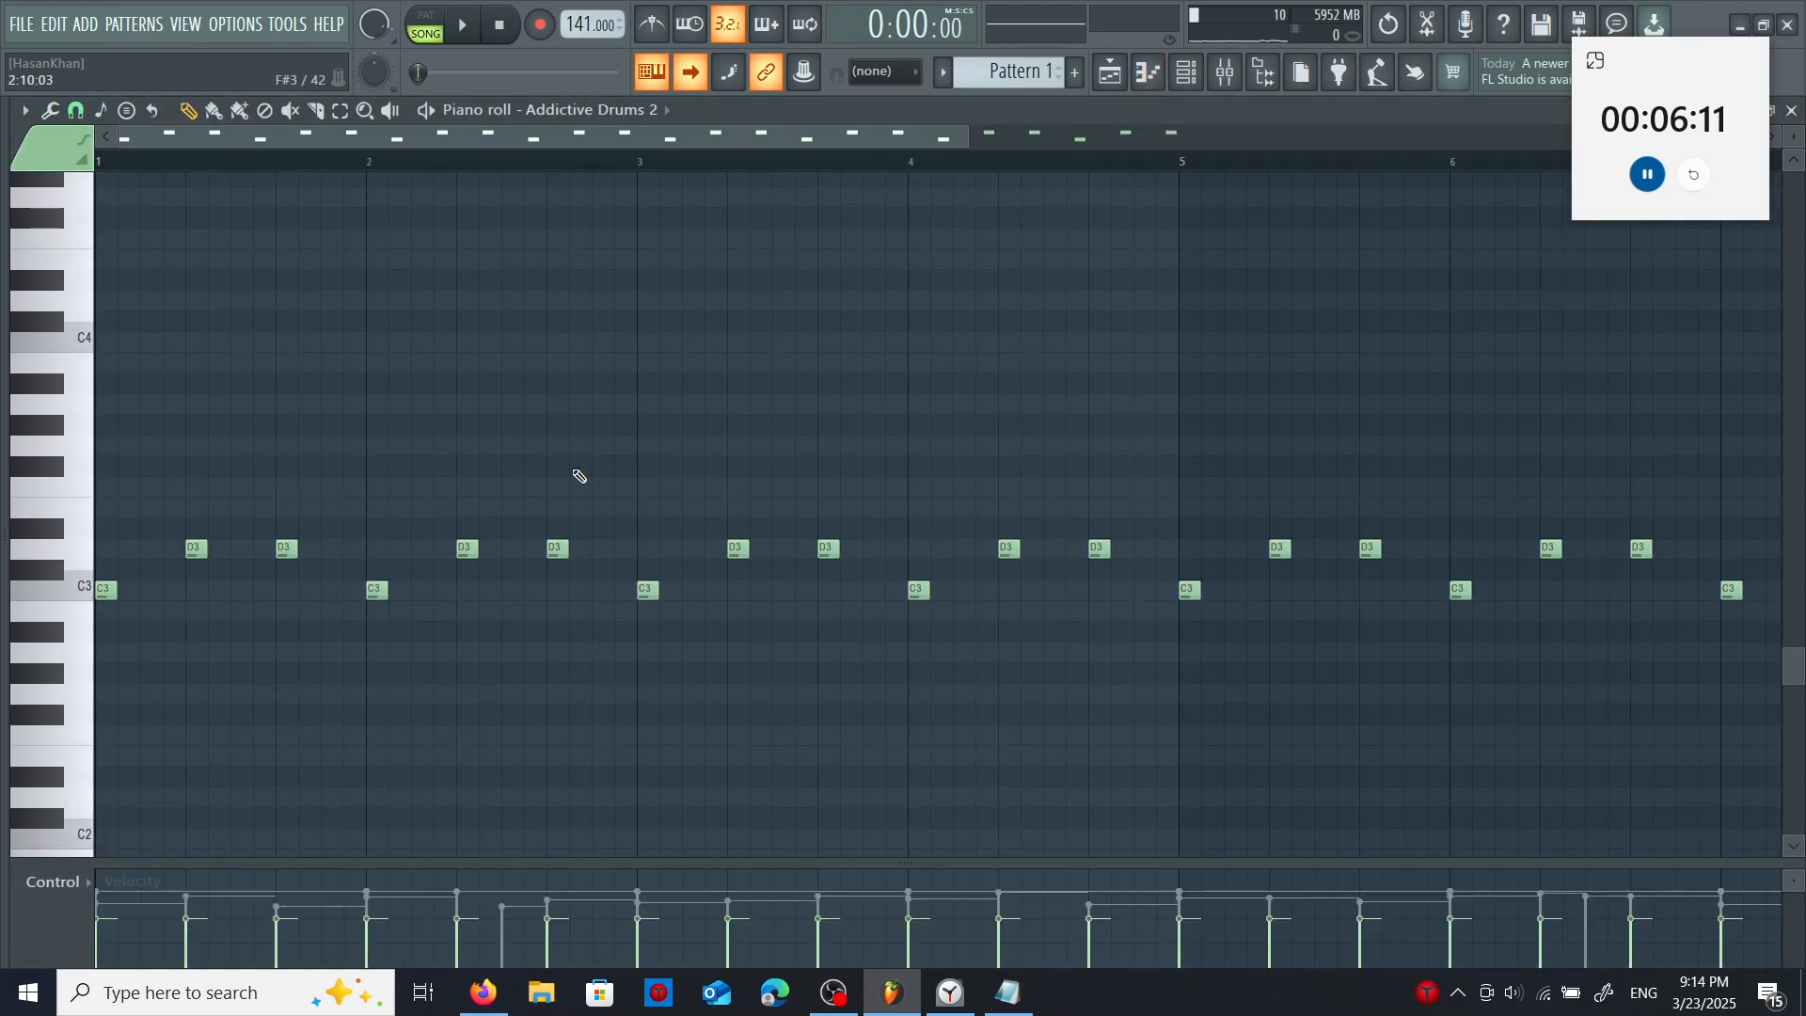
{"action": "left_click", "coordinate": [191, 301]}
{"action": "left_click", "coordinate": [241, 301]}
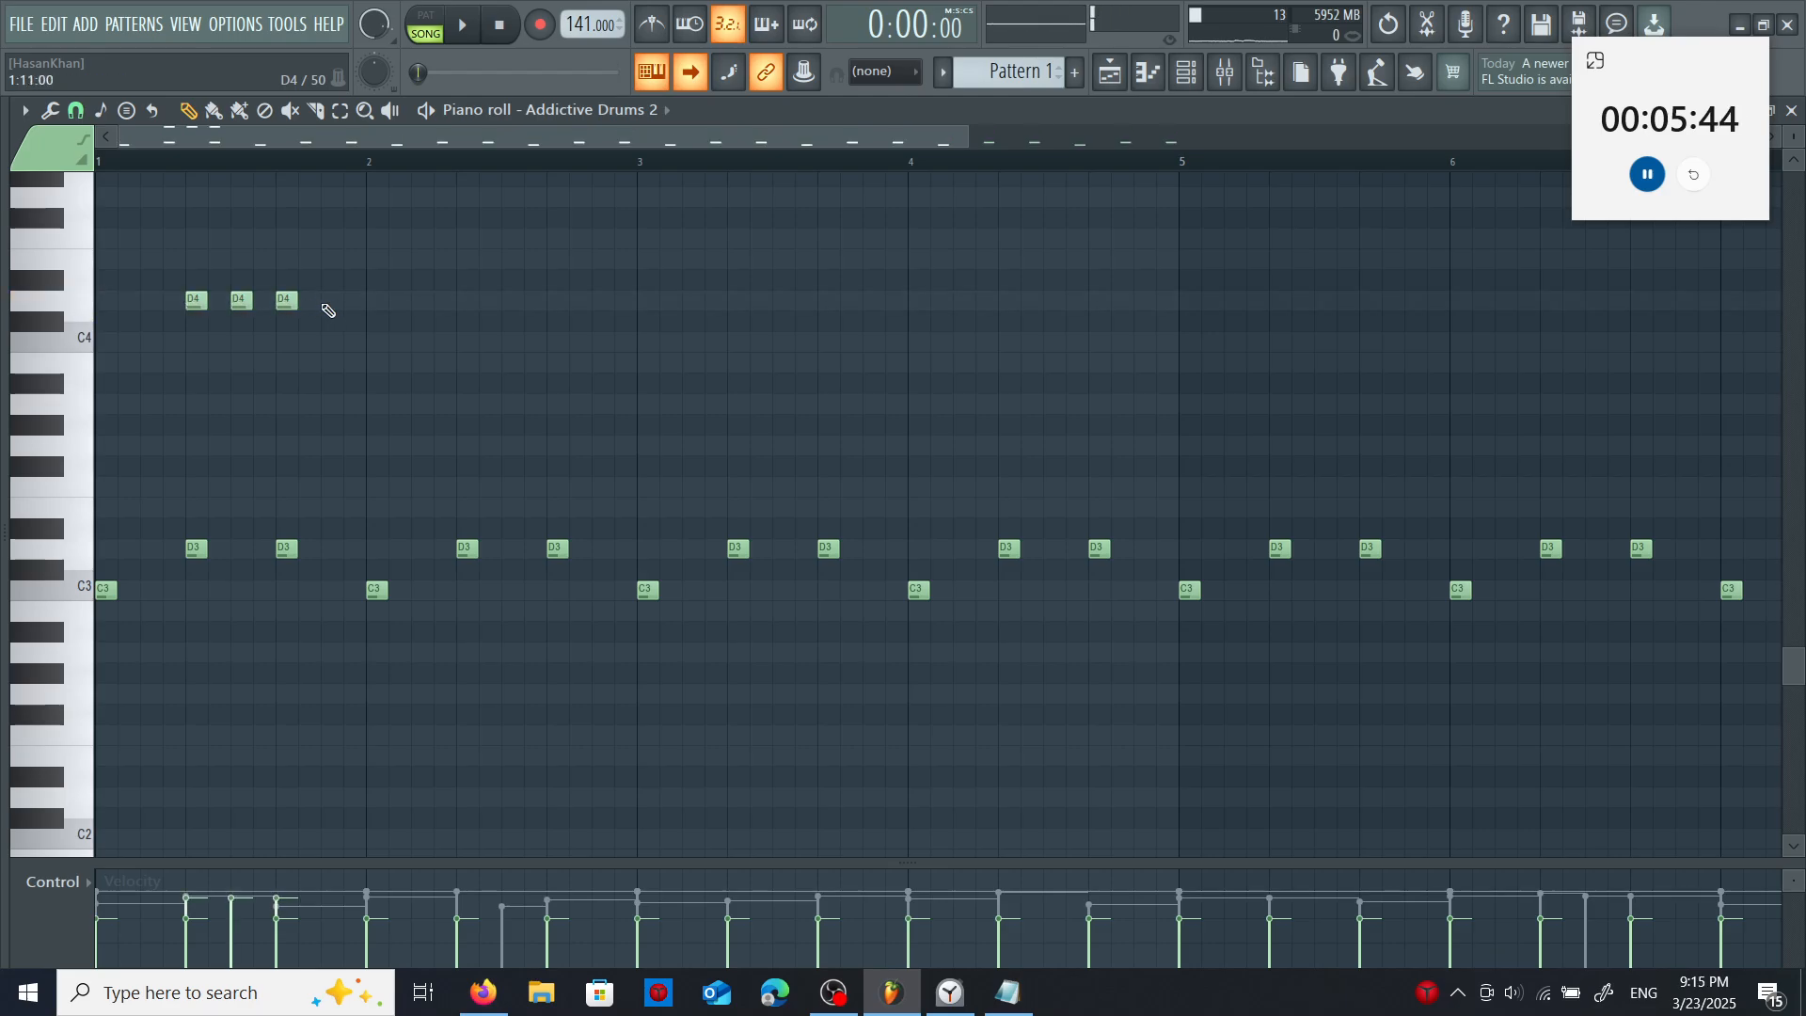
{"action": "left_click", "coordinate": [331, 301]}
- Copy the four D4 hi-hats into bars 3, 6 and 8, and shape the bar 6 group's velocities as a downward ramp
{"action": "left_click_drag", "start_coordinate": [165, 273], "coordinate": [420, 336]}
{"action": "left_click_drag", "start_coordinate": [326, 301], "coordinate": [869, 290]}
{"action": "key", "text": "ctrl+v"}
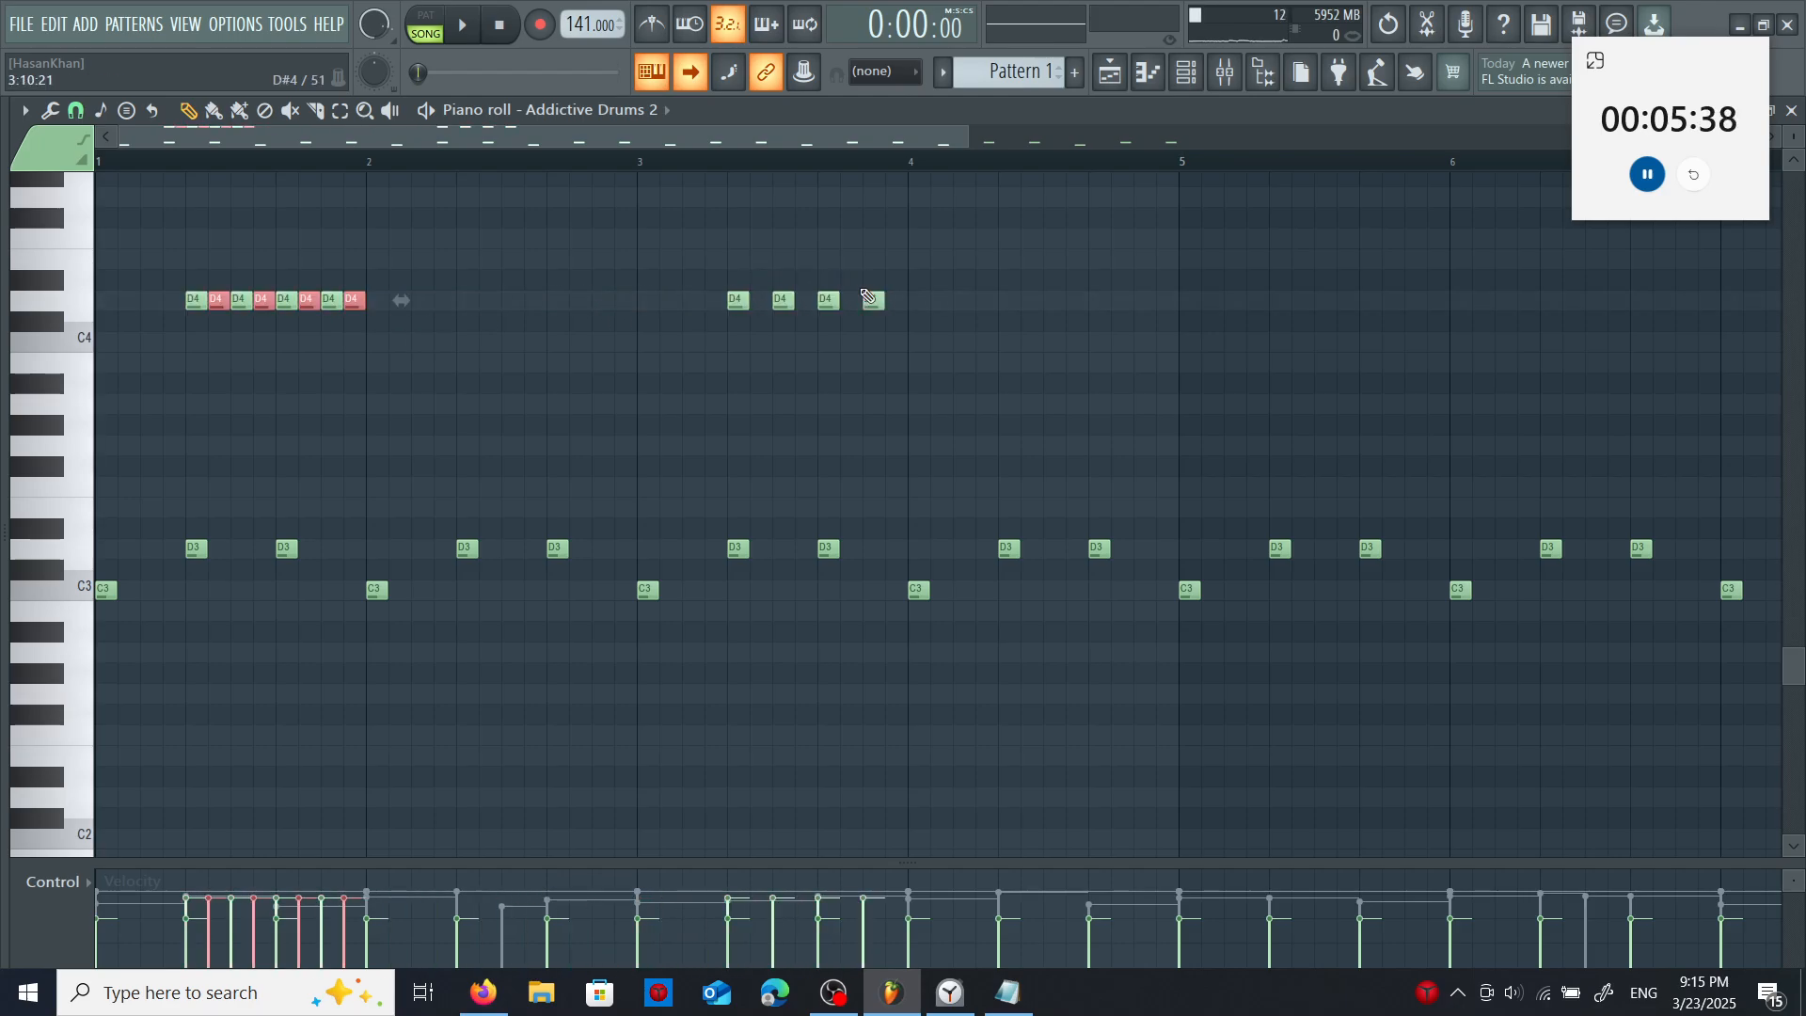
{"action": "left_click_drag", "start_coordinate": [506, 908], "coordinate": [664, 949]}
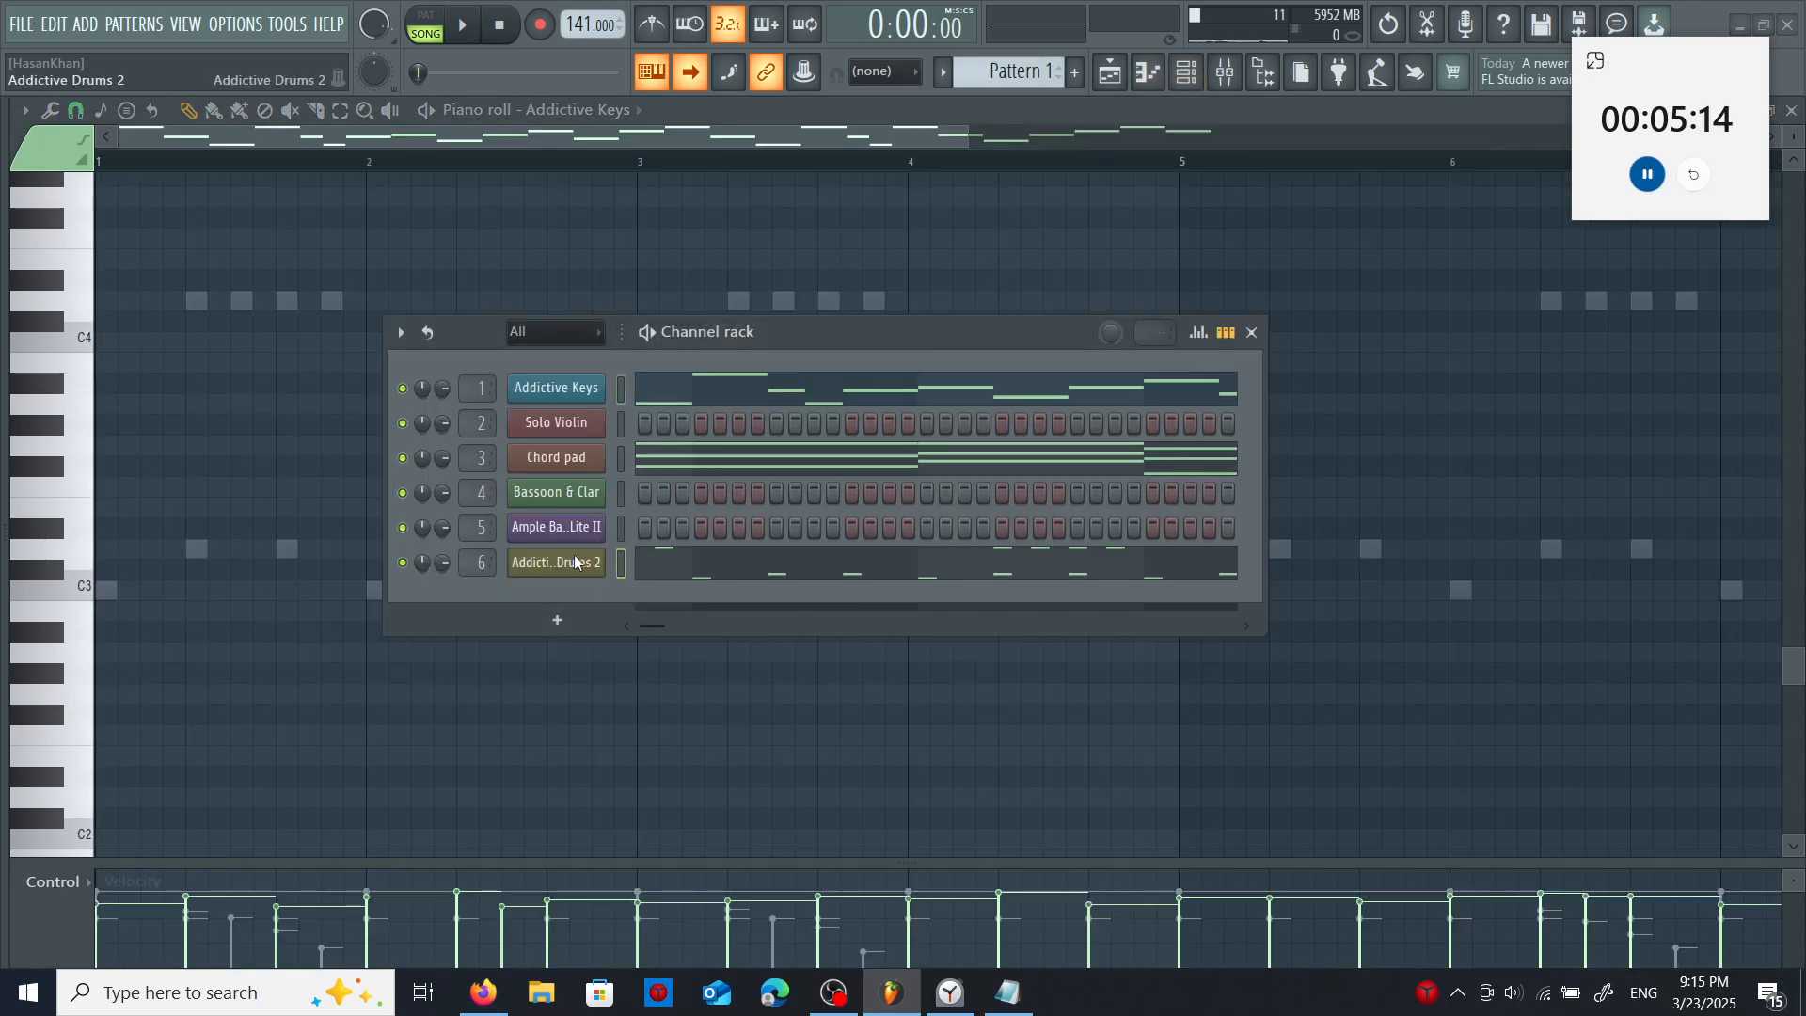
- Copy Pattern 1's D4 hi-hats into the Addictive Drums 2 parts of the following patterns, including Pattern 6, and move on to Pattern 7
{"action": "left_click", "coordinate": [574, 557]}
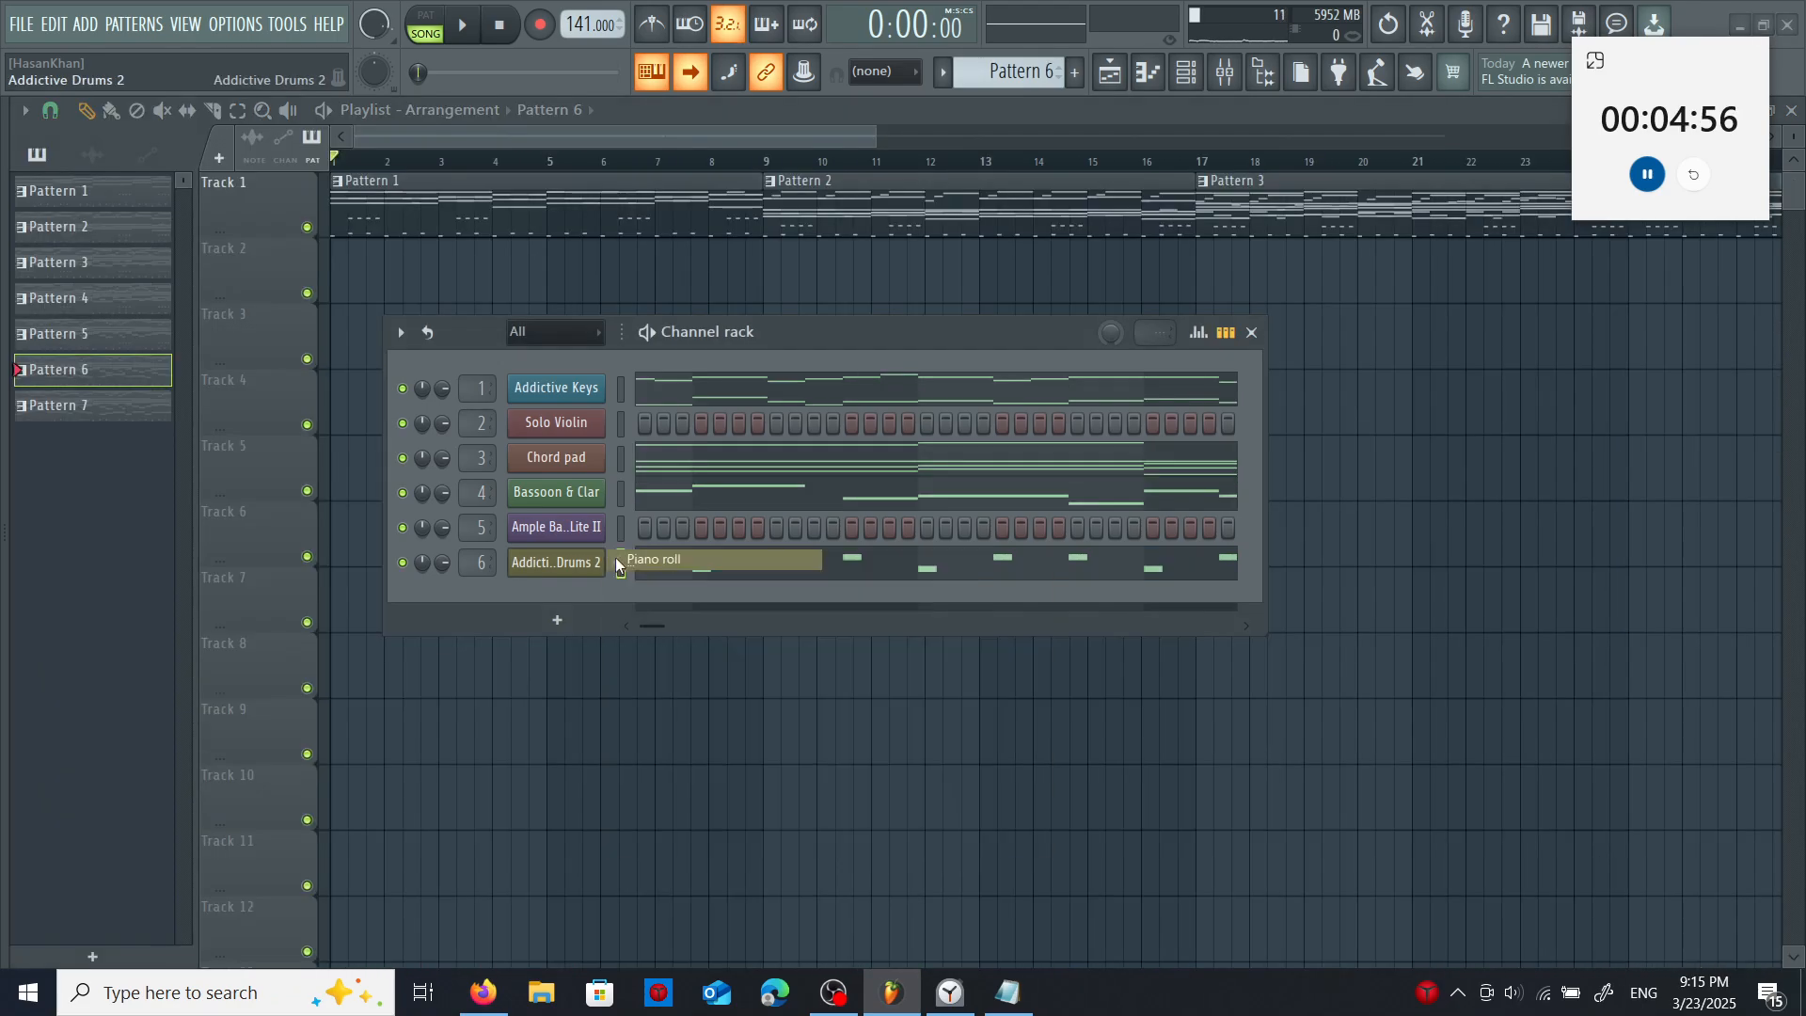
{"action": "left_click", "coordinate": [615, 557]}
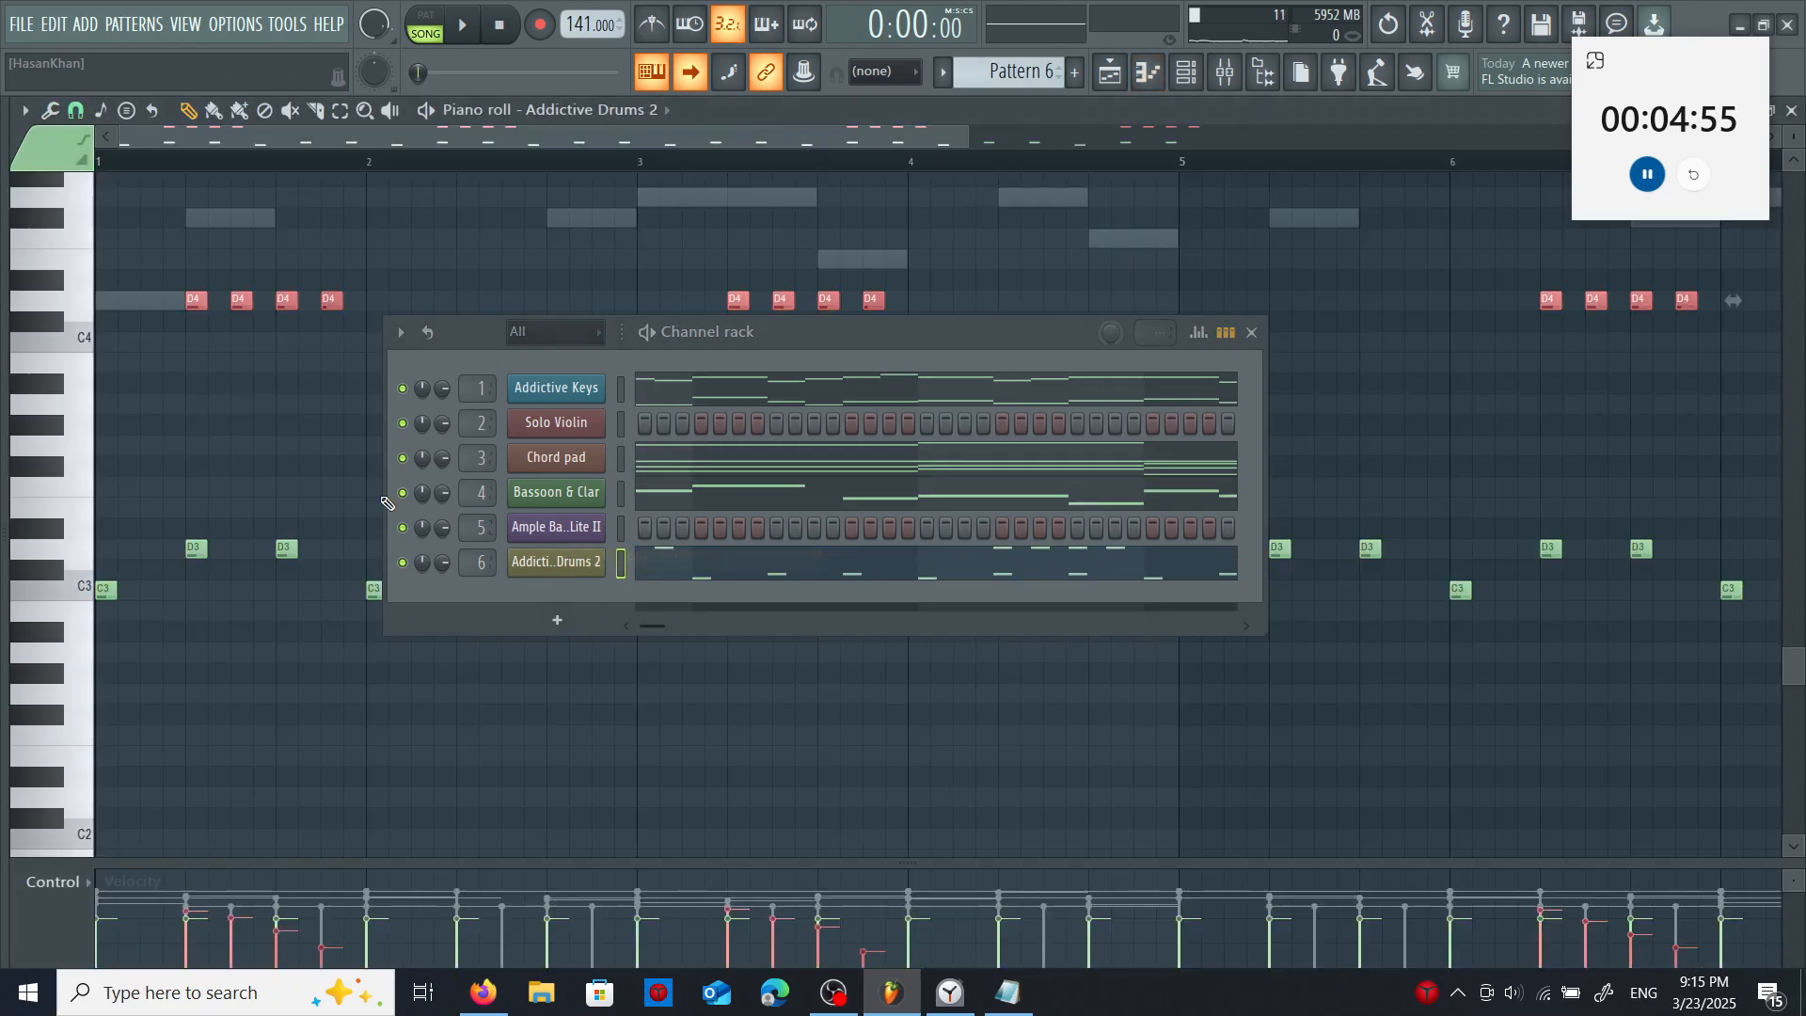
{"action": "key", "text": "F5"}
{"action": "right_click", "coordinate": [122, 405]}
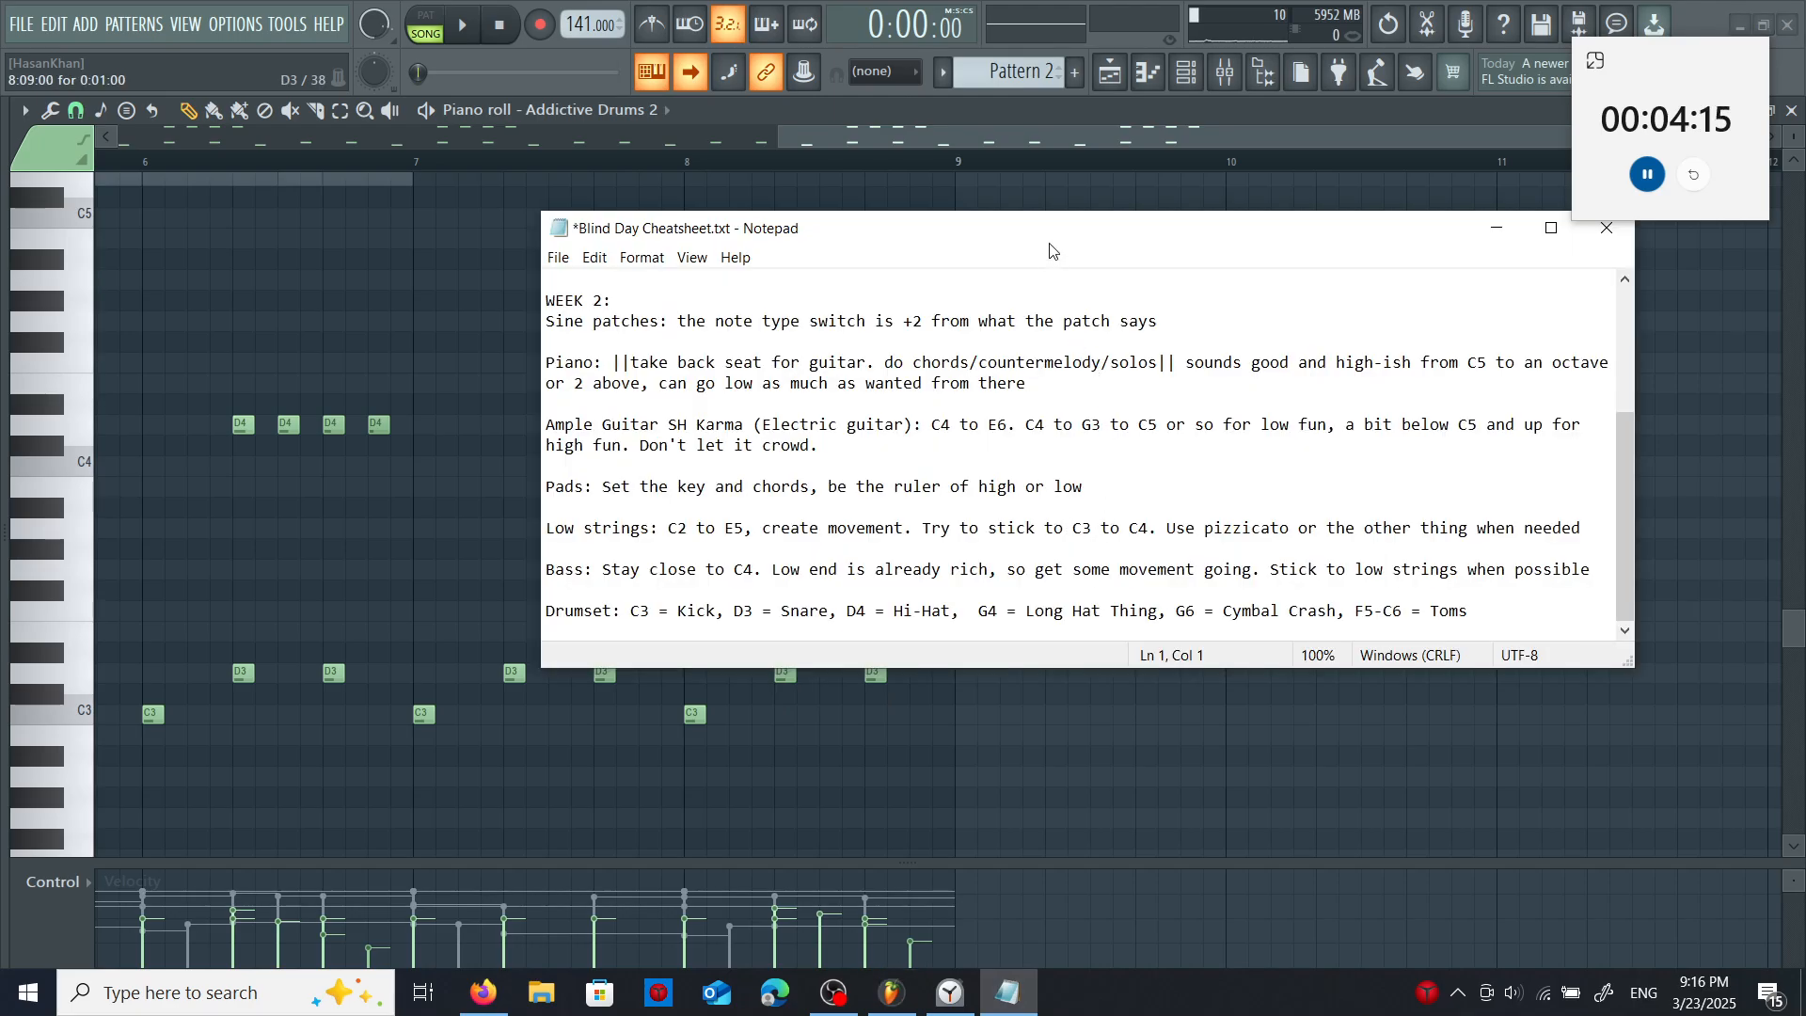
- Consult the Notepad drum-note cheatsheet, place a G6 cymbal crash late in bar 7 of Pattern 2's drums, and raise its velocity
{"action": "left_click_drag", "start_coordinate": [1050, 250], "coordinate": [1105, 277]}
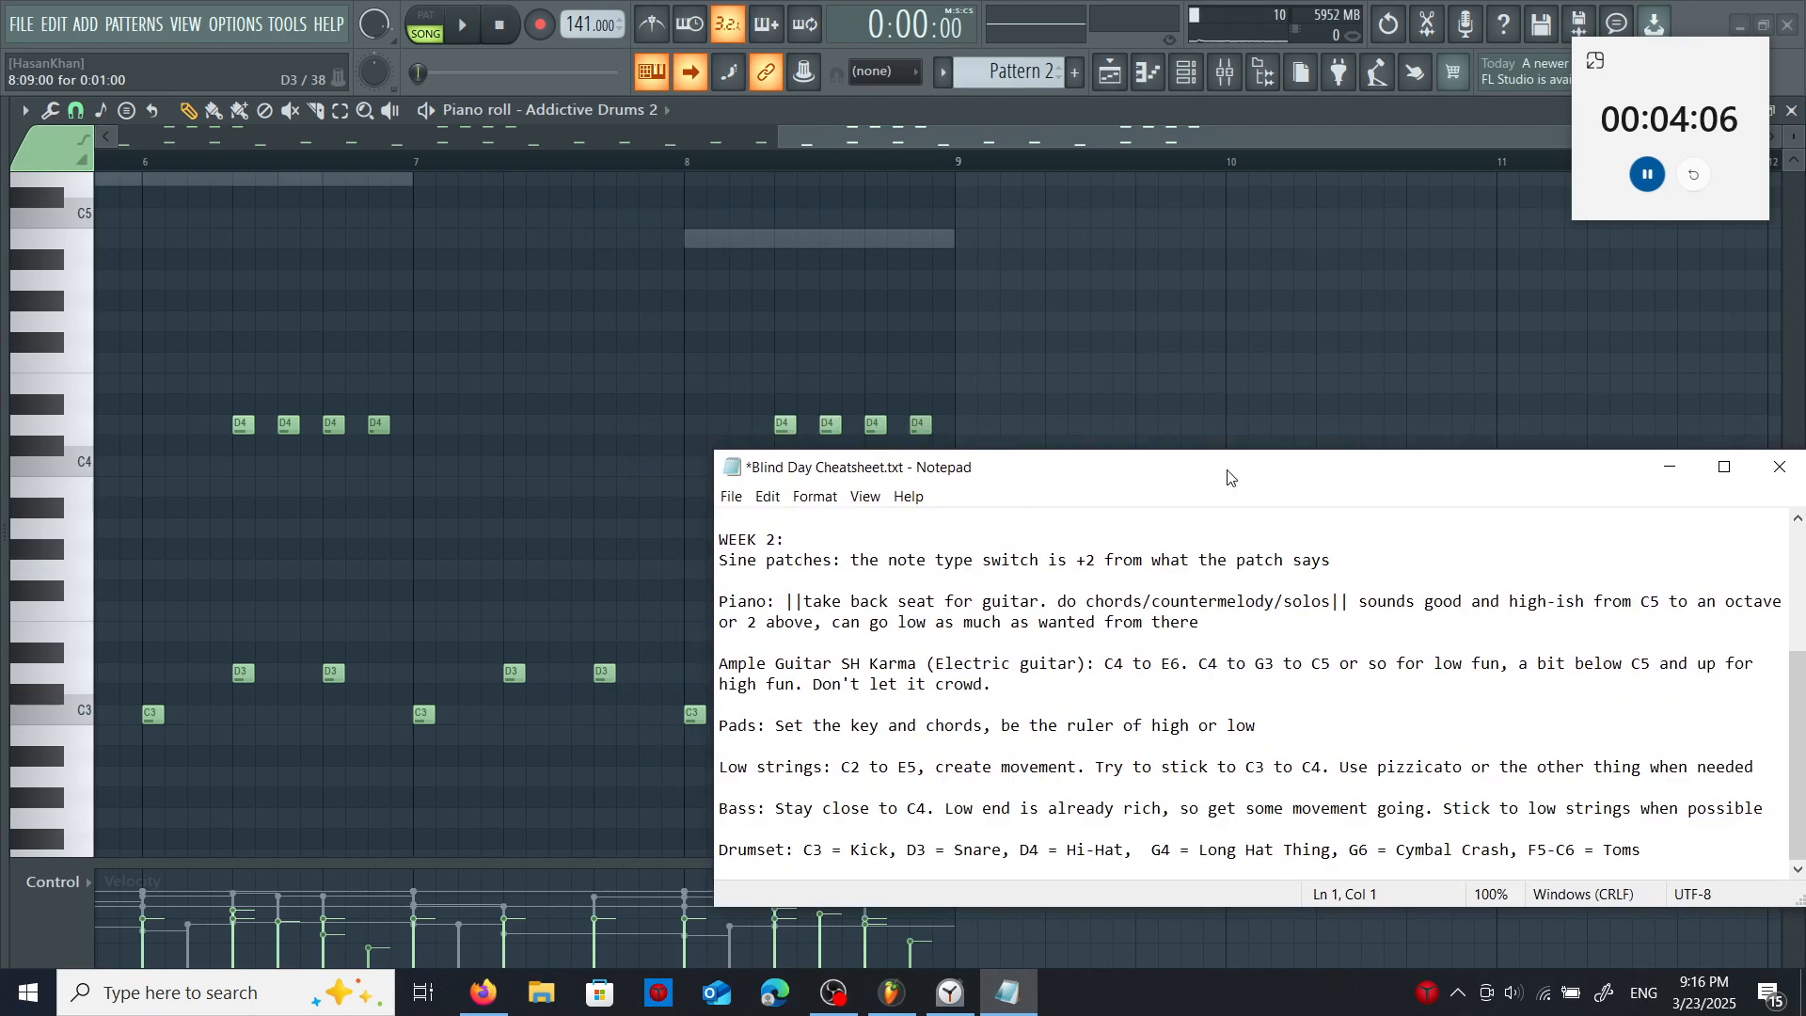
{"action": "scroll", "coordinate": [464, 434], "scroll_direction": "up", "scroll_amount": 5}
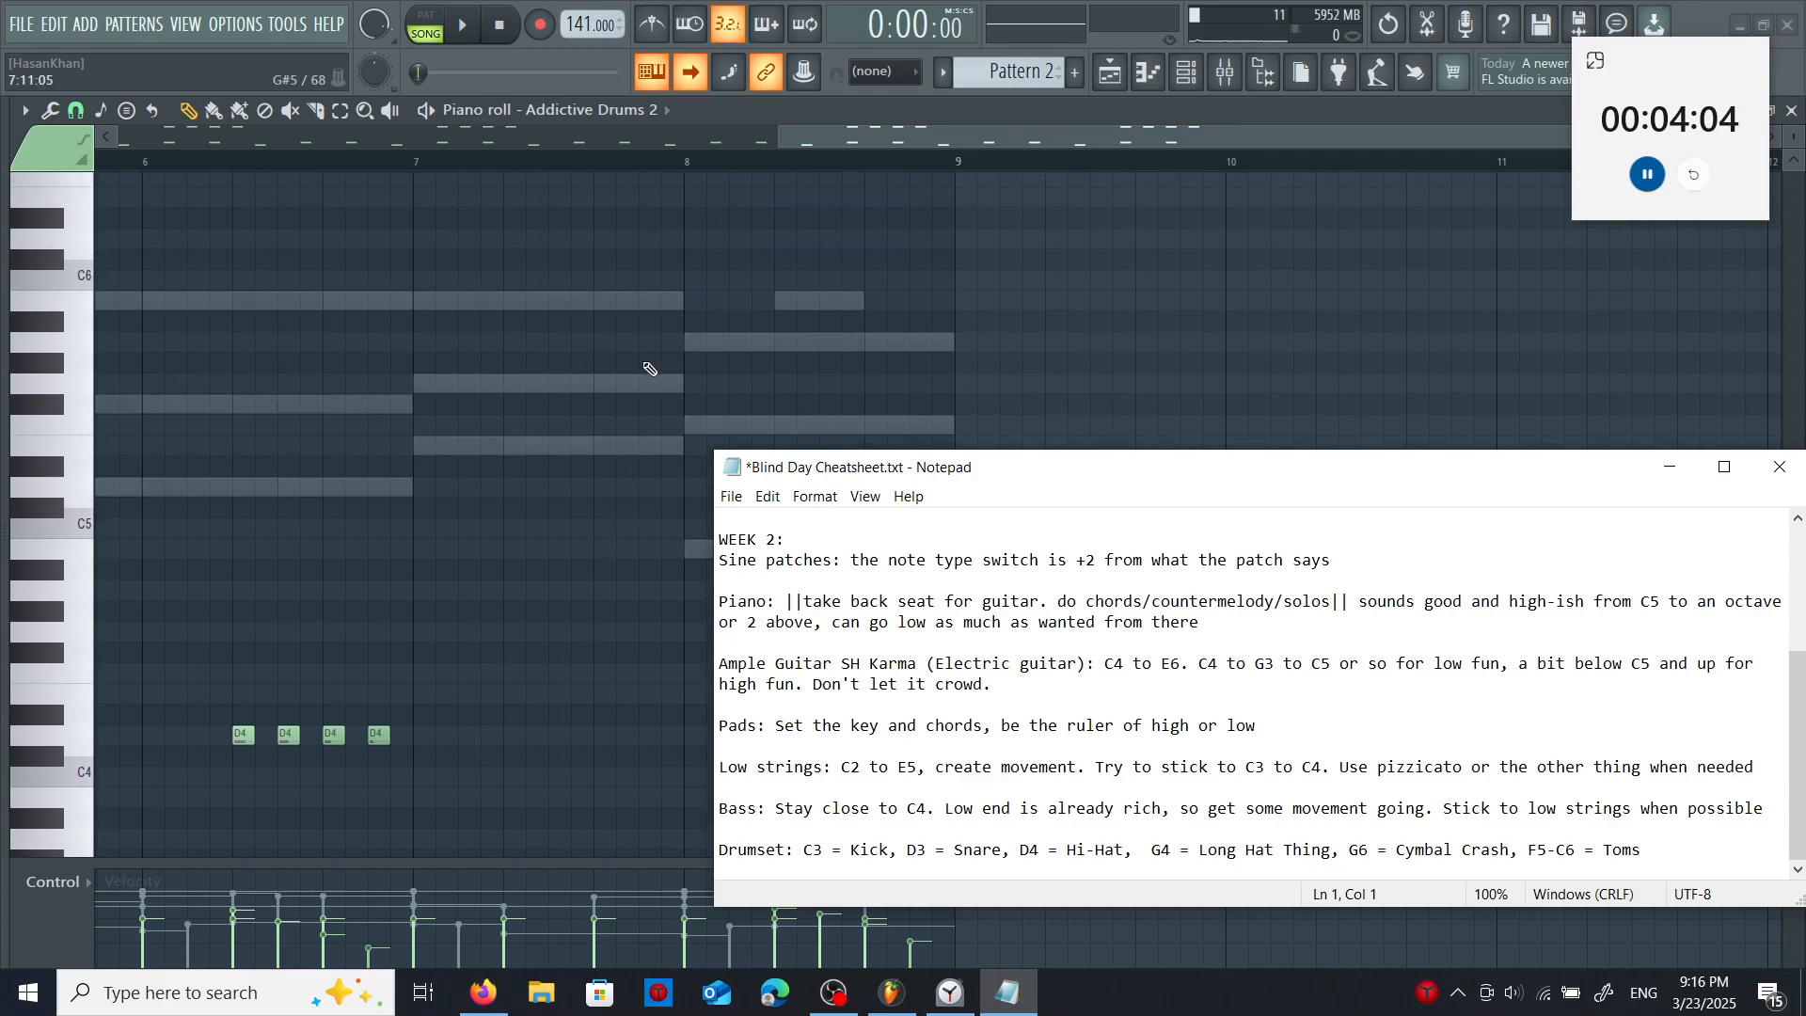
{"action": "left_click", "coordinate": [647, 385]}
{"action": "right_click", "coordinate": [647, 385]}
{"action": "scroll", "coordinate": [657, 391], "scroll_direction": "up", "scroll_amount": 3}
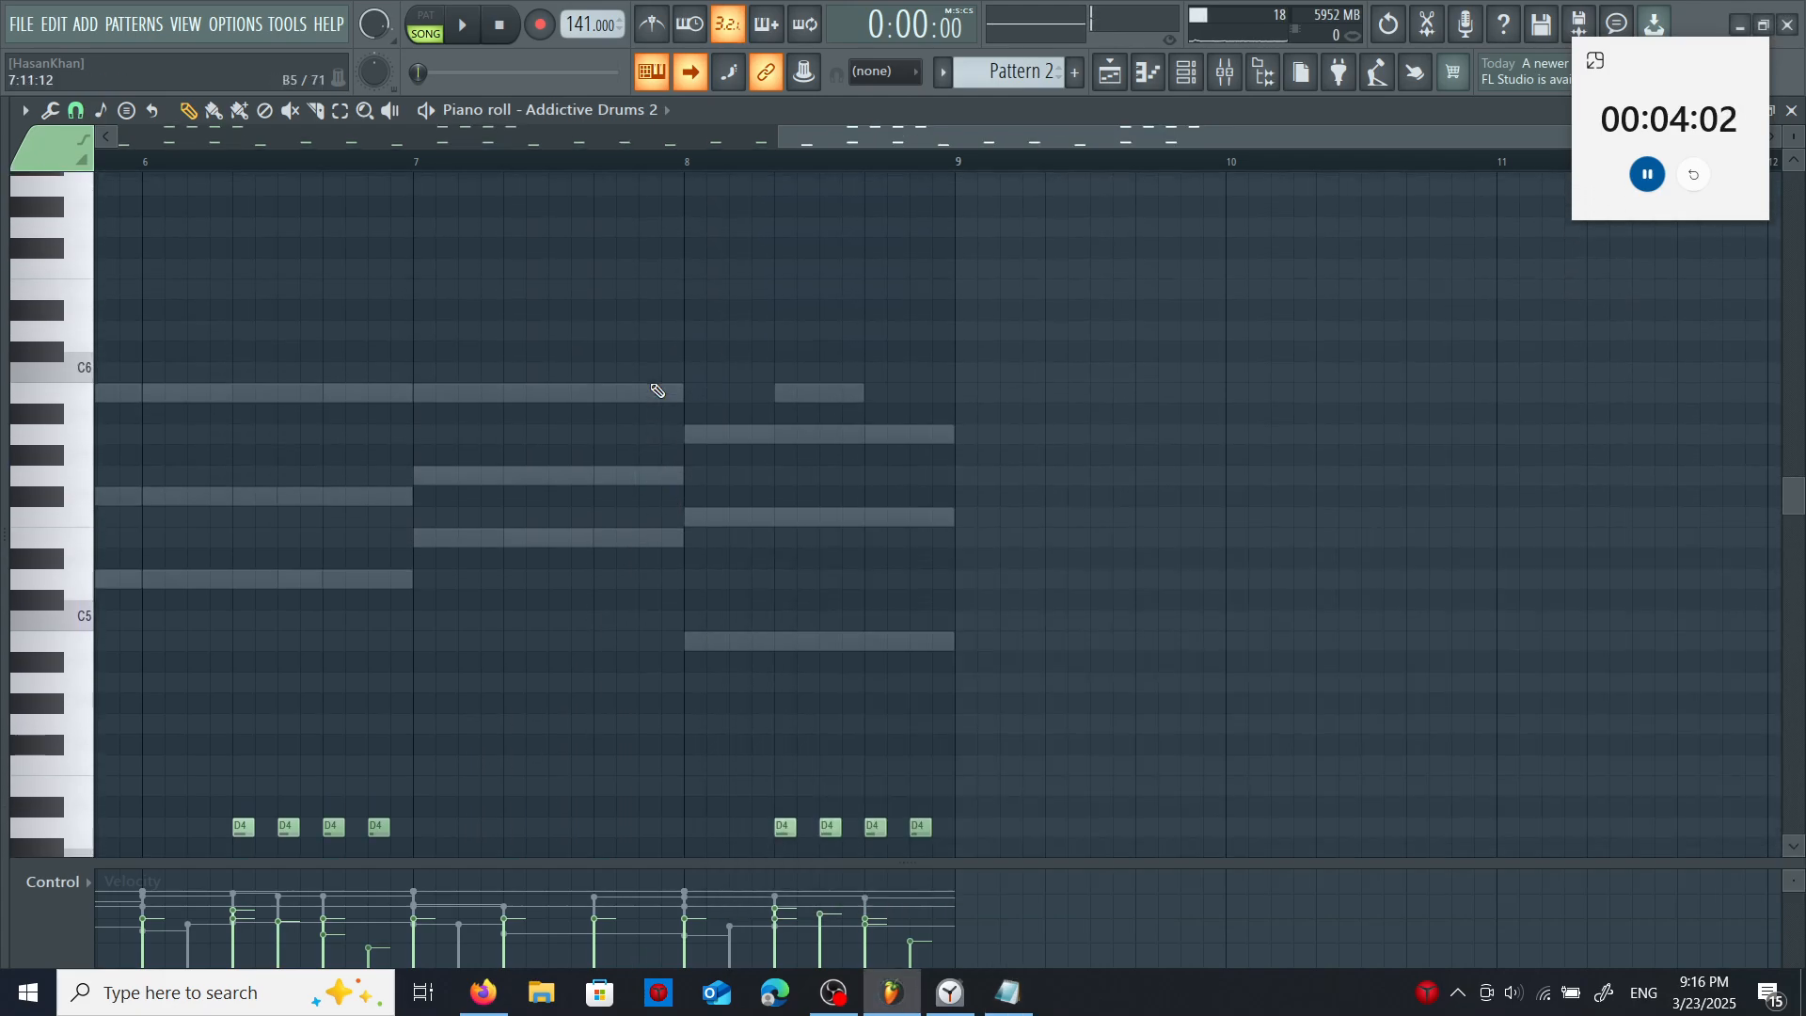
{"action": "left_click", "coordinate": [644, 322]}
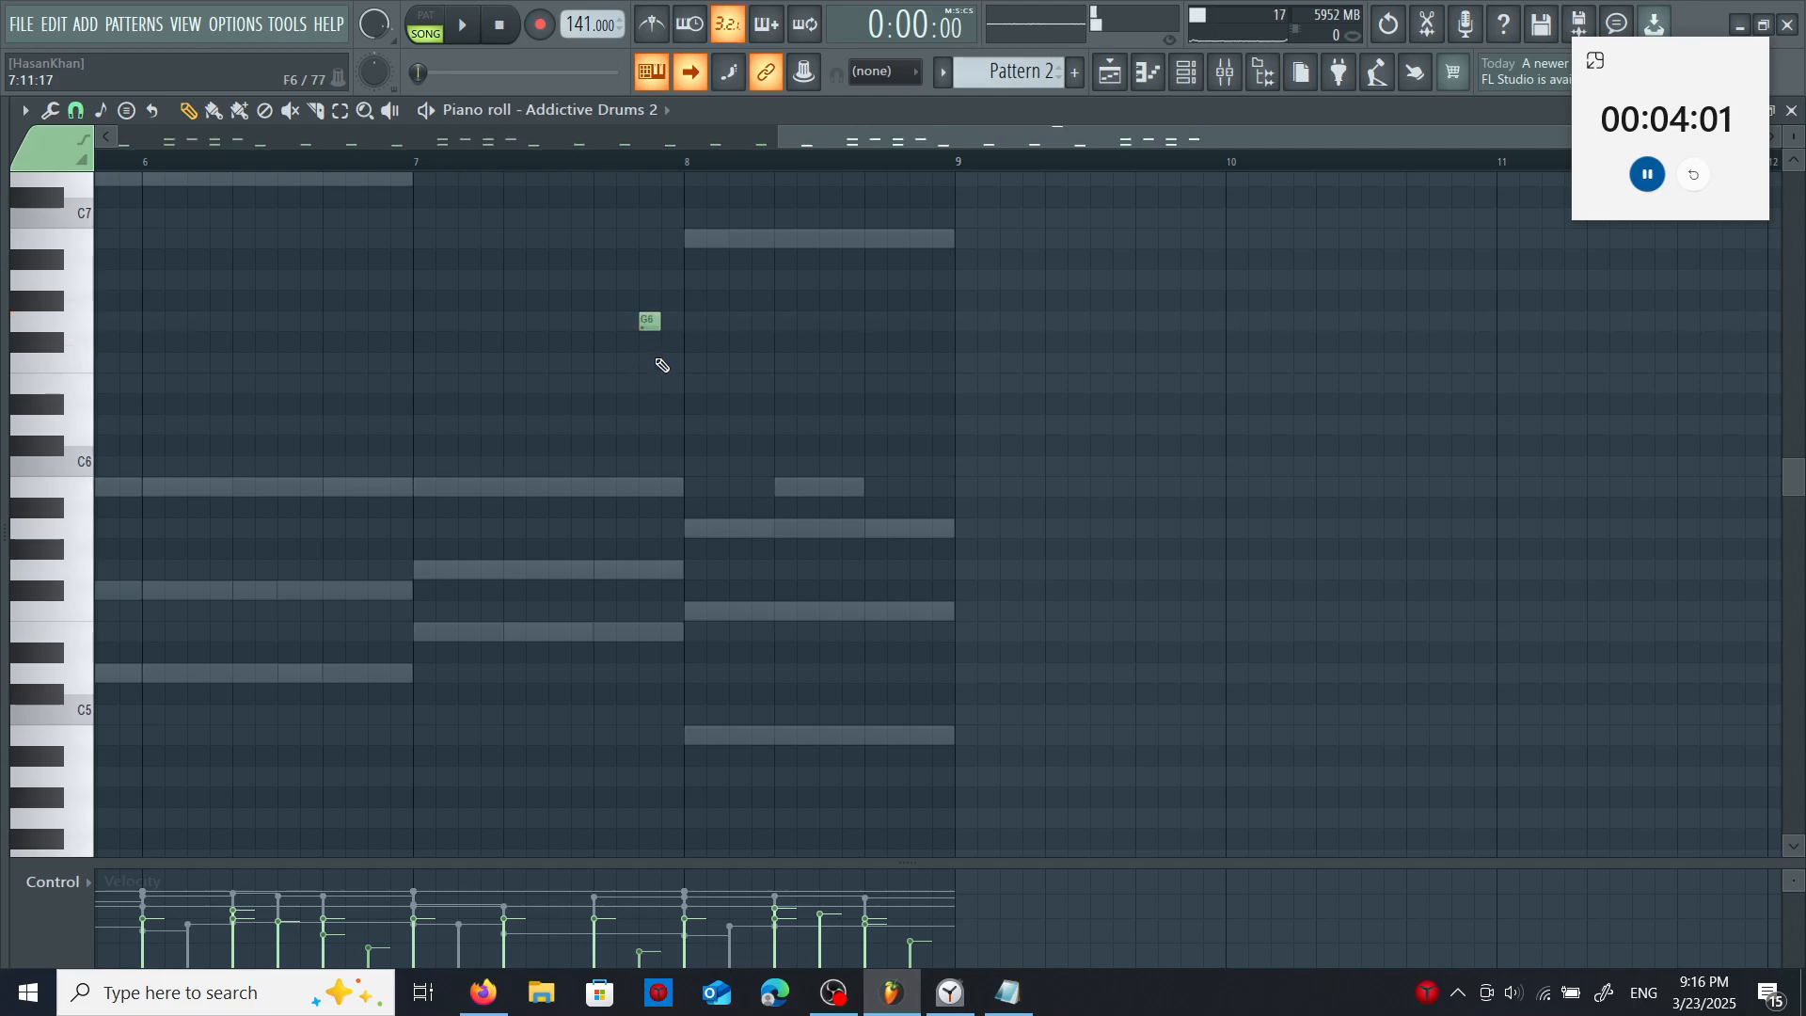
{"action": "left_click", "coordinate": [652, 886]}
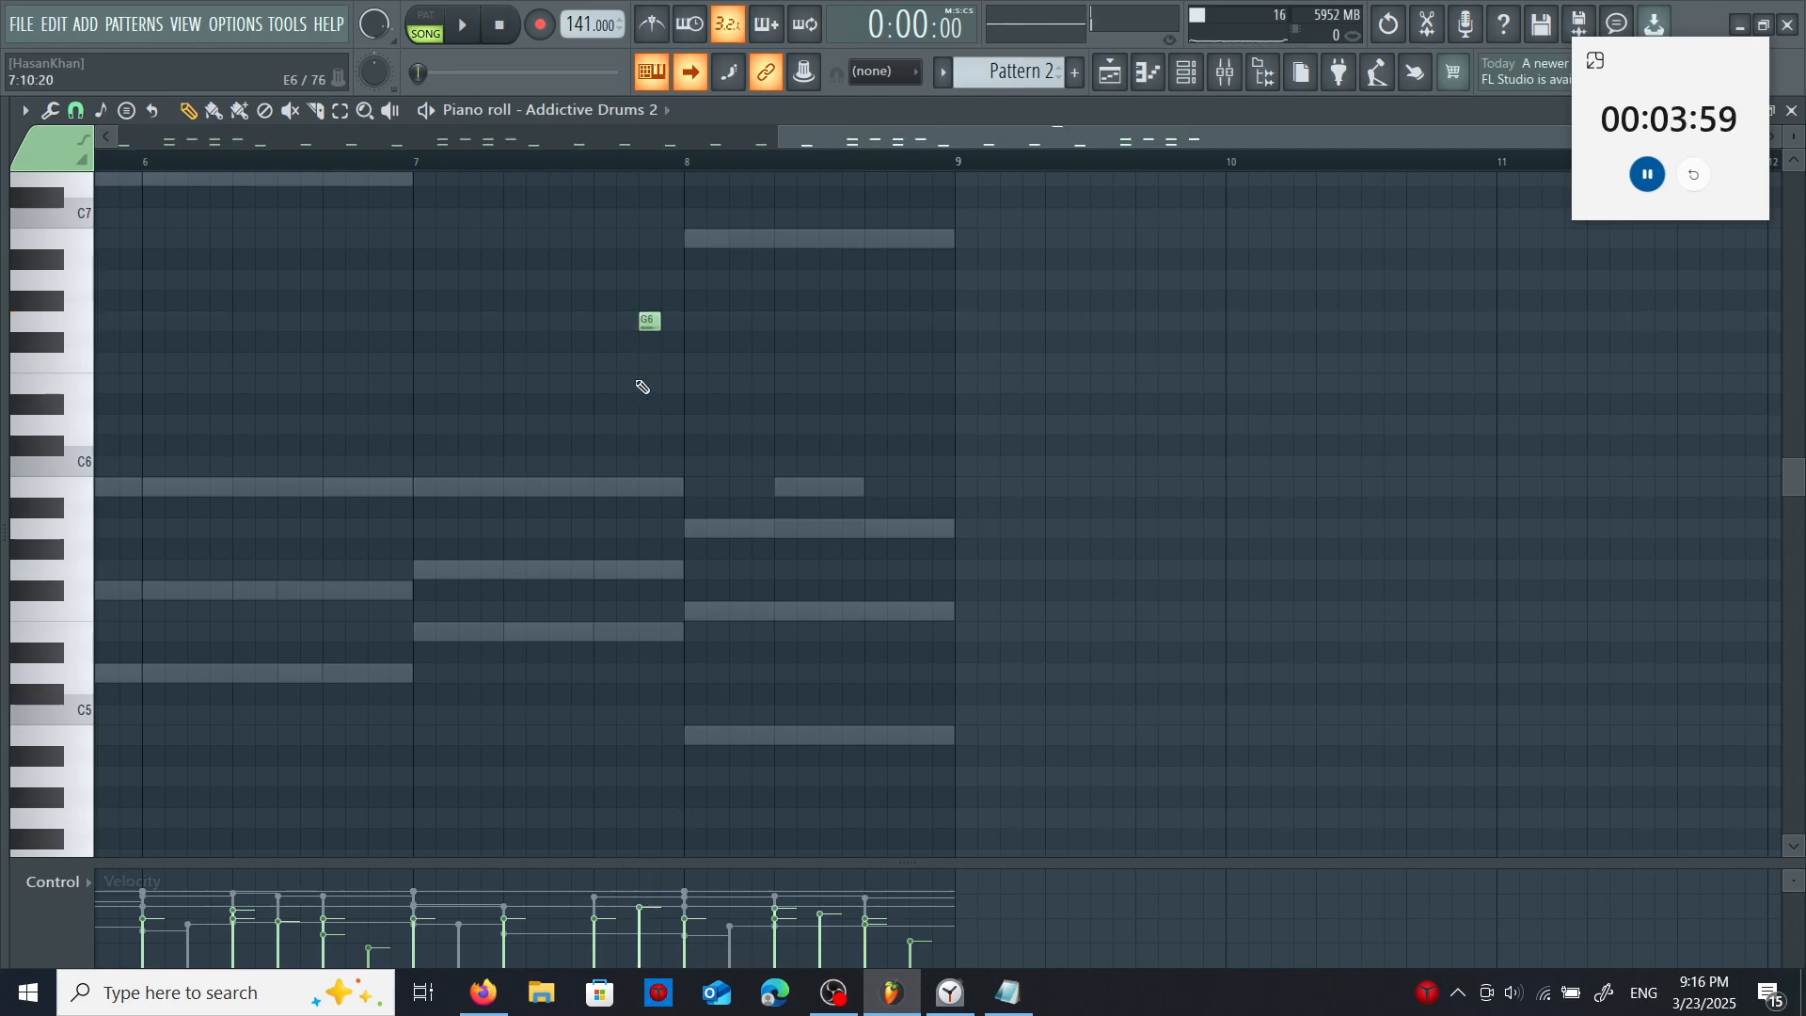
- Shift the G6 crash to beat 3 of bar 7 in Pattern 2's drums and add G6 crashes on beats 2 and 3 of bar 8
{"action": "left_click_drag", "start_coordinate": [645, 322], "coordinate": [601, 323]}
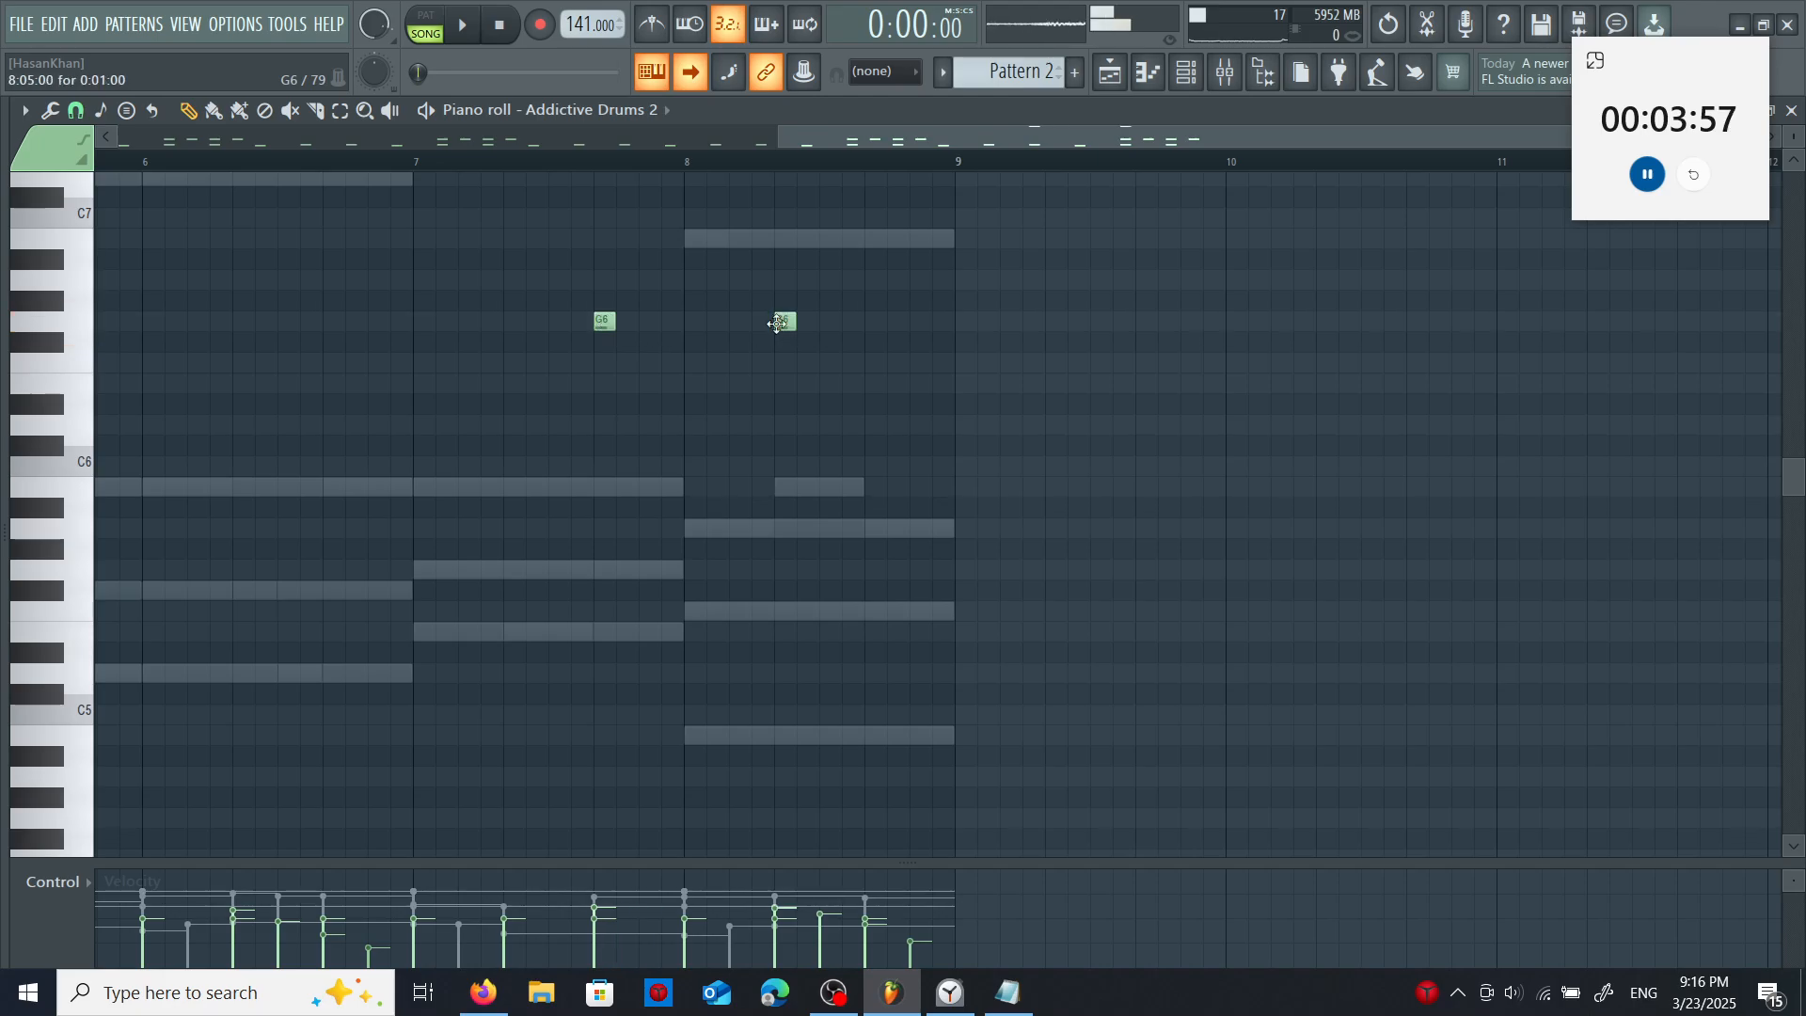
{"action": "left_click", "coordinate": [871, 322]}
- Check the Notepad cheatsheet for the tom notes and add a tom fill across bar 8 using C6, B5, A5 and G#5
{"action": "left_click", "coordinate": [1007, 992]}
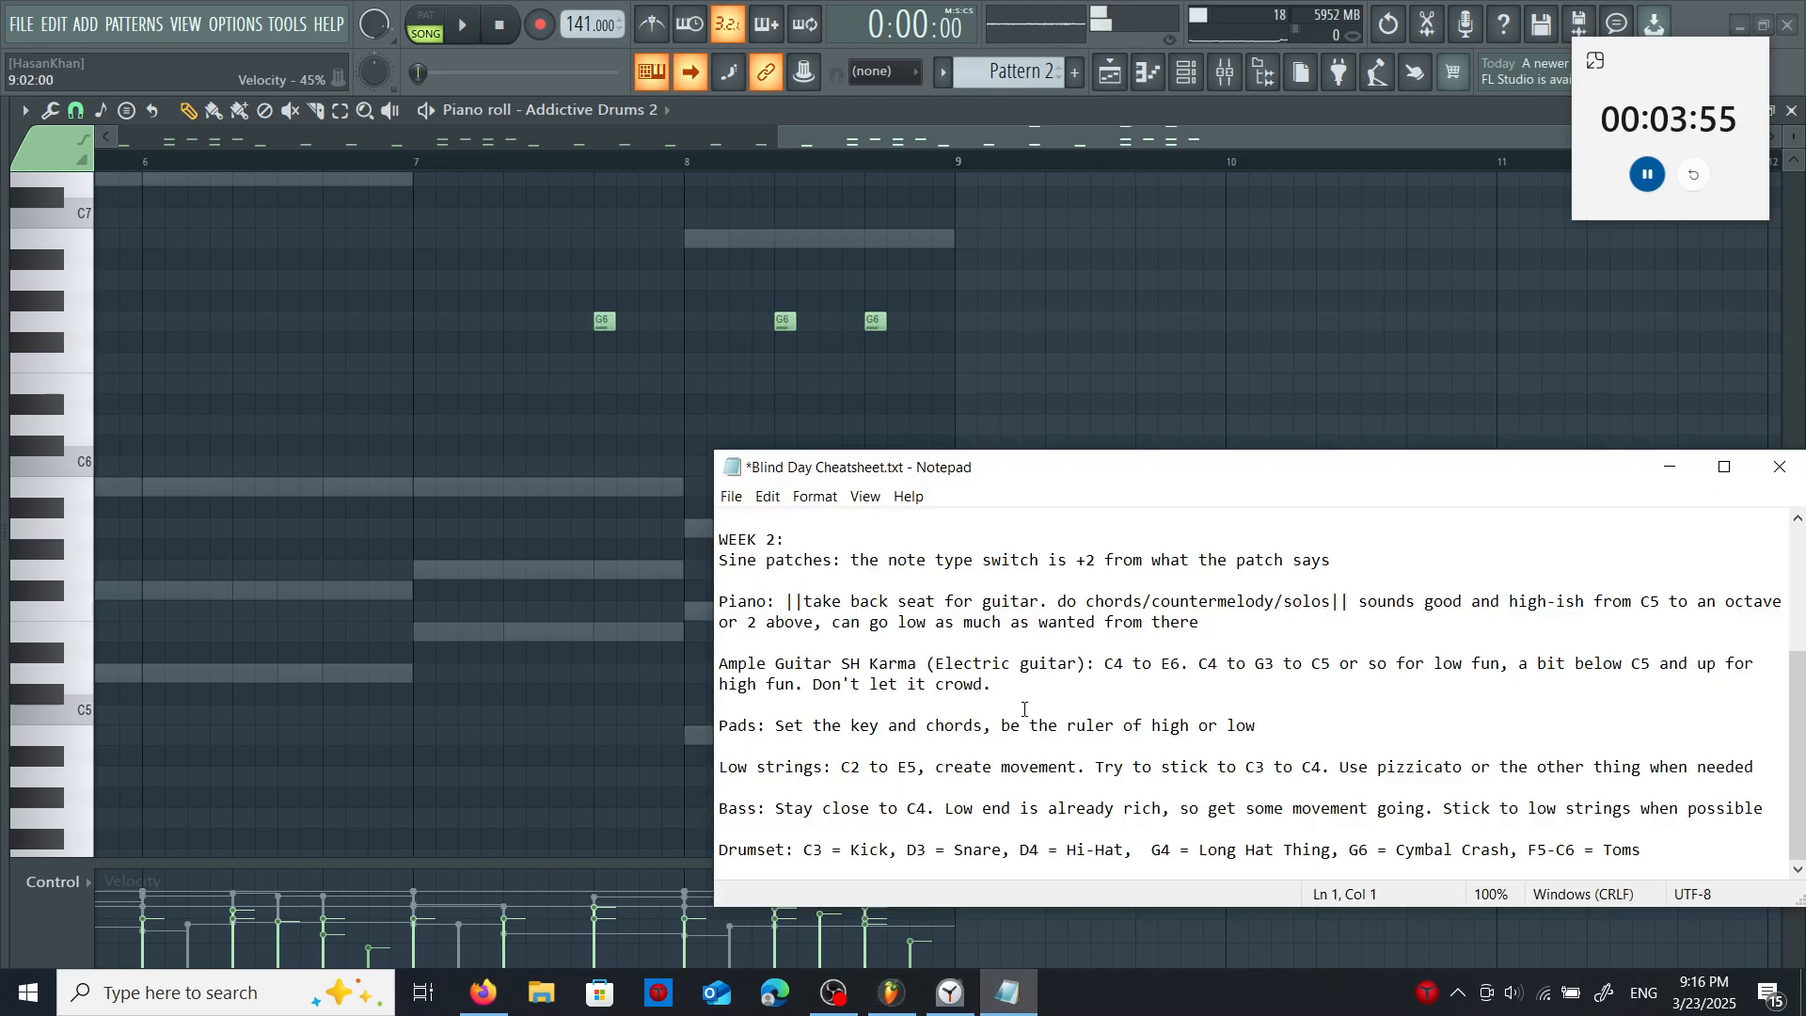
{"action": "scroll", "coordinate": [1138, 383], "scroll_direction": "down", "scroll_amount": 3}
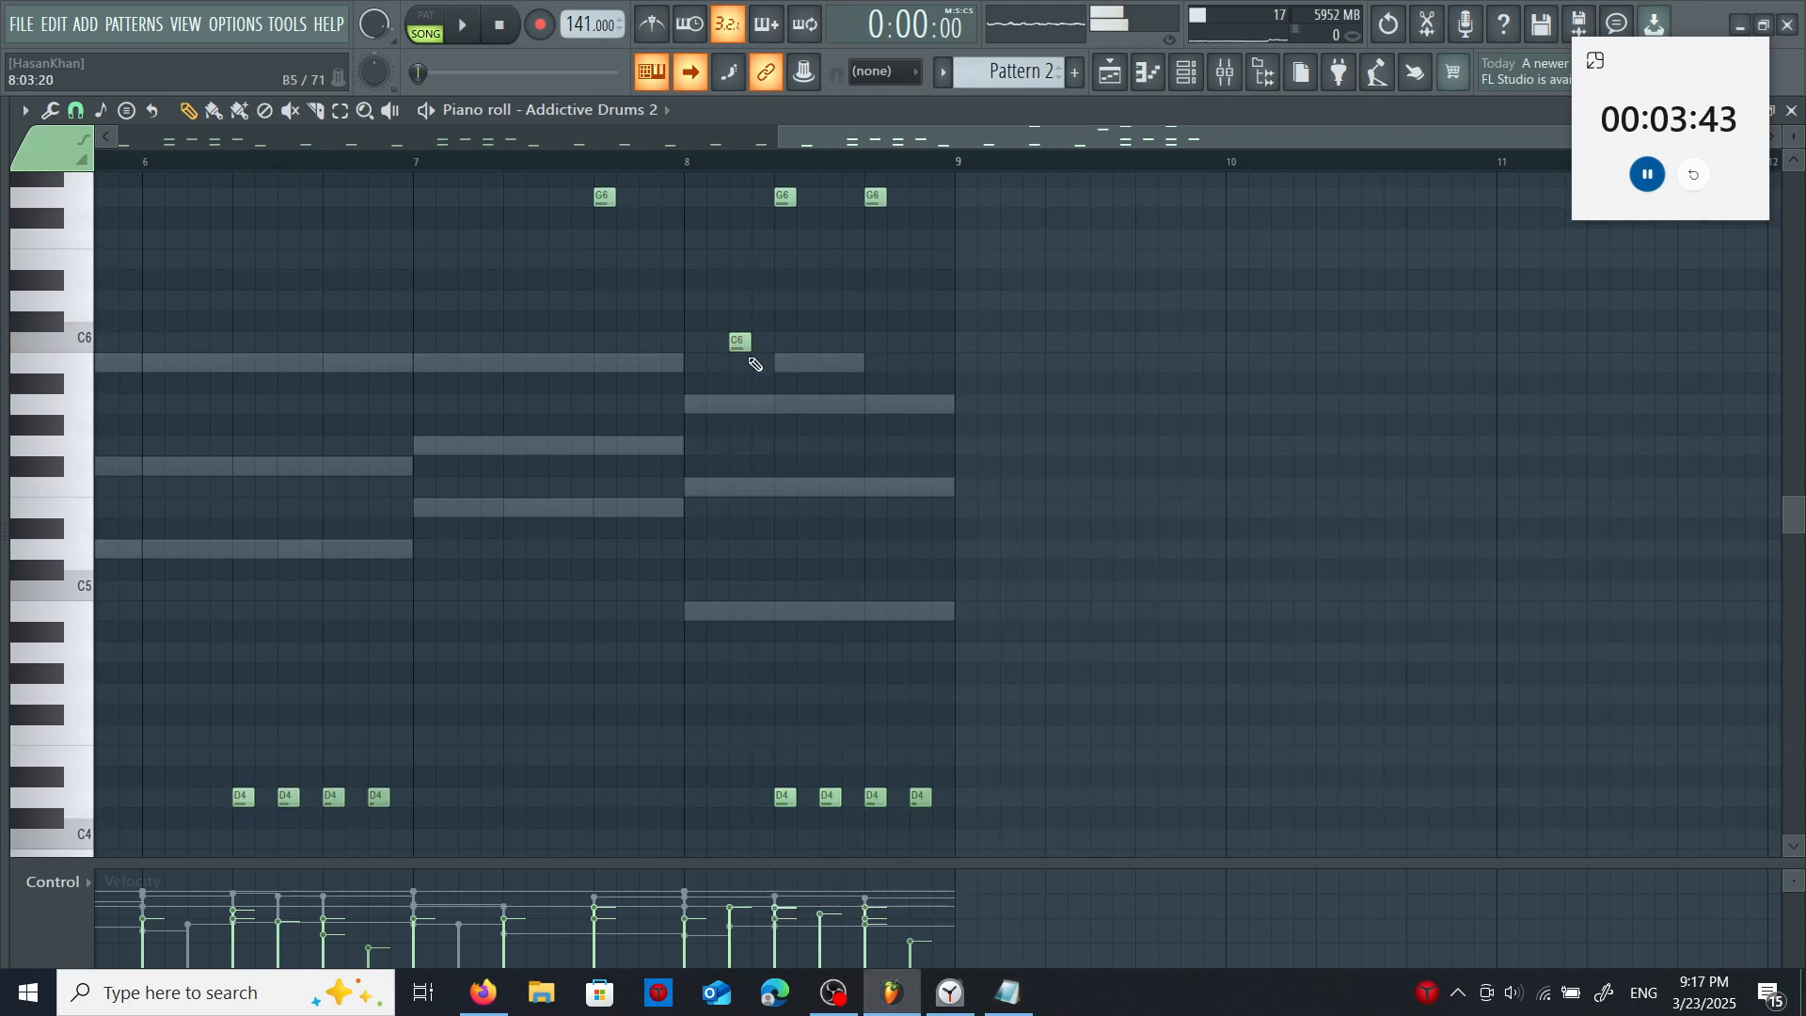
{"action": "left_click", "coordinate": [759, 362]}
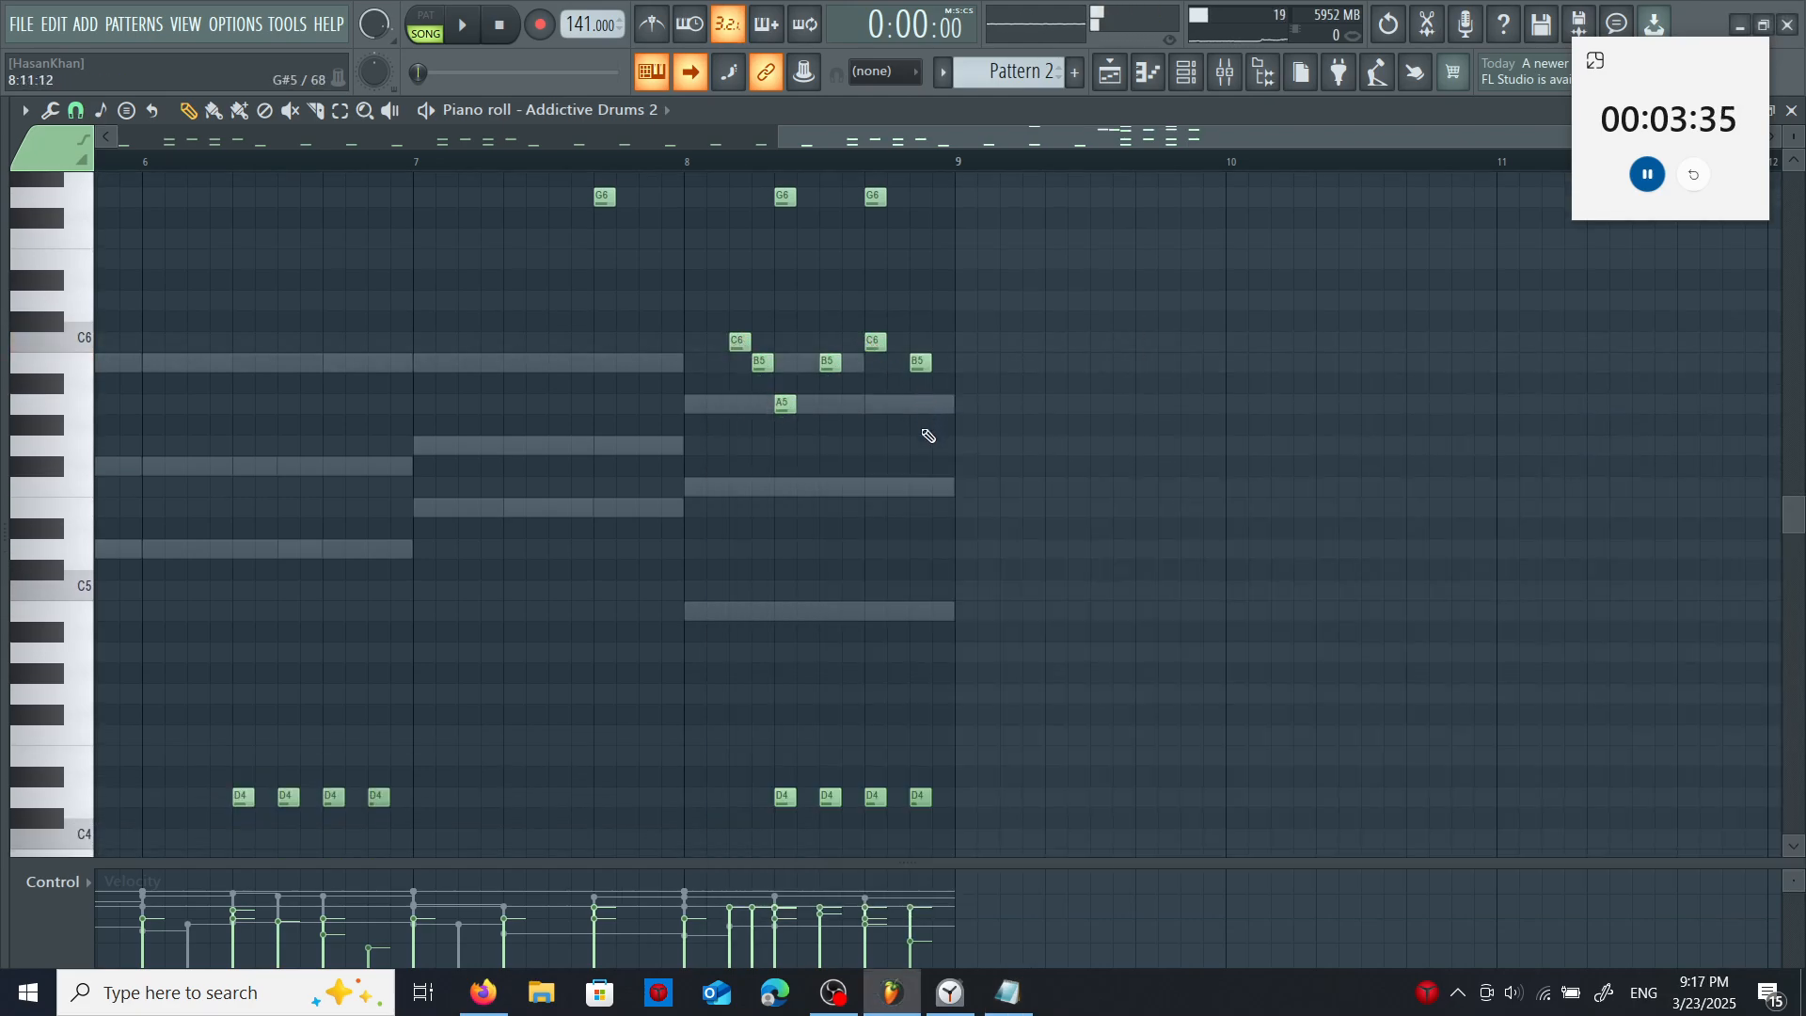
{"action": "left_click", "coordinate": [937, 424]}
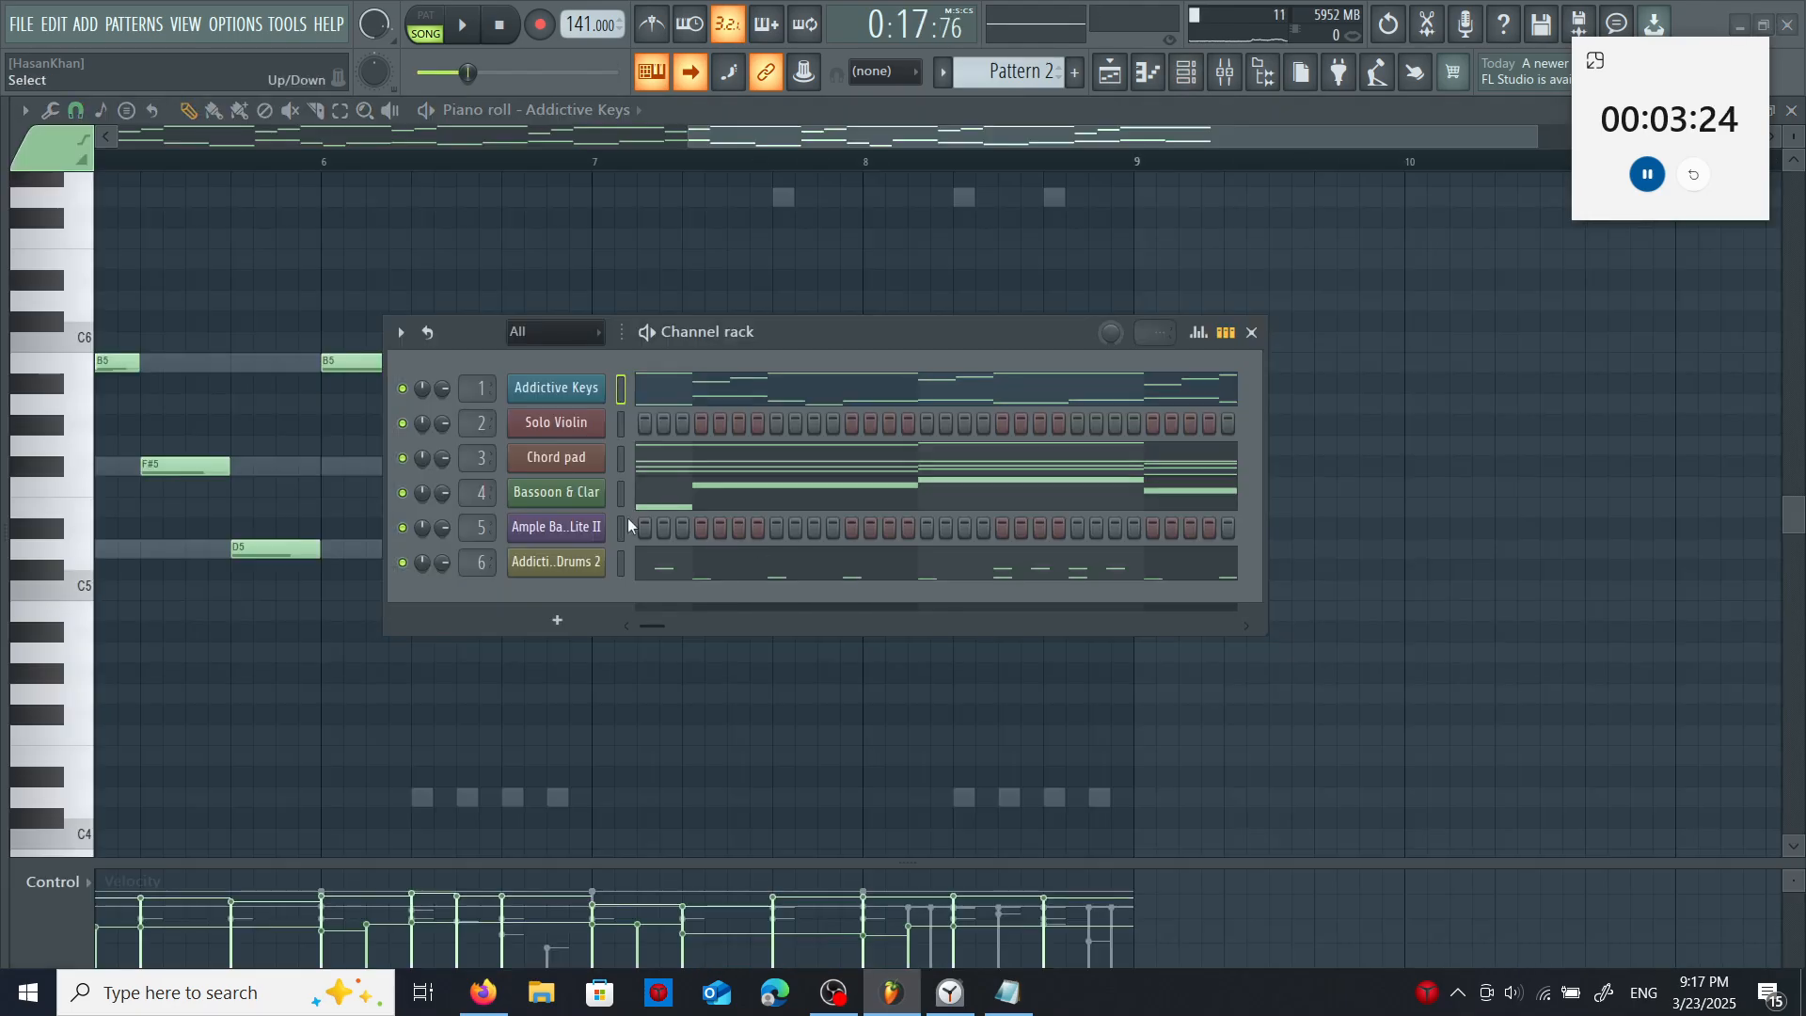
- Copy the G6 crashes and tom fill from bars 7–8 of Pattern 2's Addictive Drums 2 part into Pattern 5's drums
{"action": "right_click", "coordinate": [568, 561]}
{"action": "left_click", "coordinate": [658, 560]}
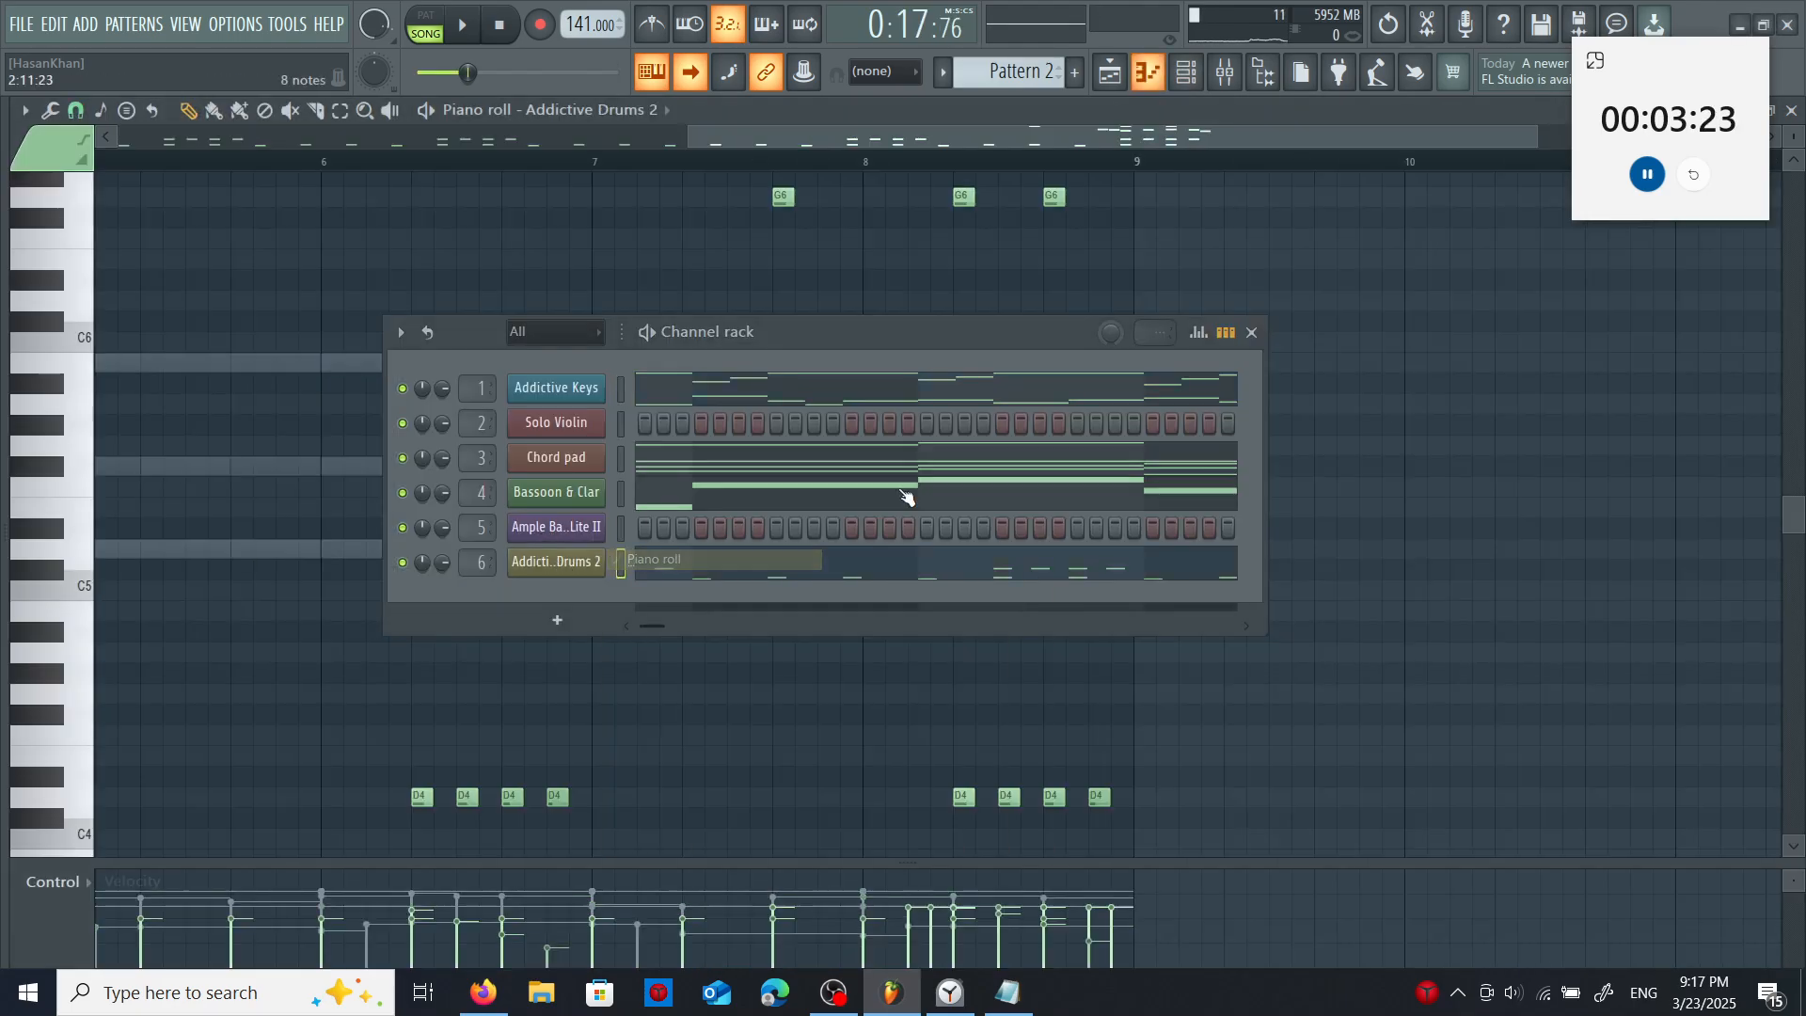
{"action": "left_click", "coordinate": [1252, 334]}
{"action": "scroll", "coordinate": [1182, 552], "scroll_direction": "up", "scroll_amount": 4}
{"action": "left_click_drag", "start_coordinate": [757, 357], "coordinate": [1233, 637]}
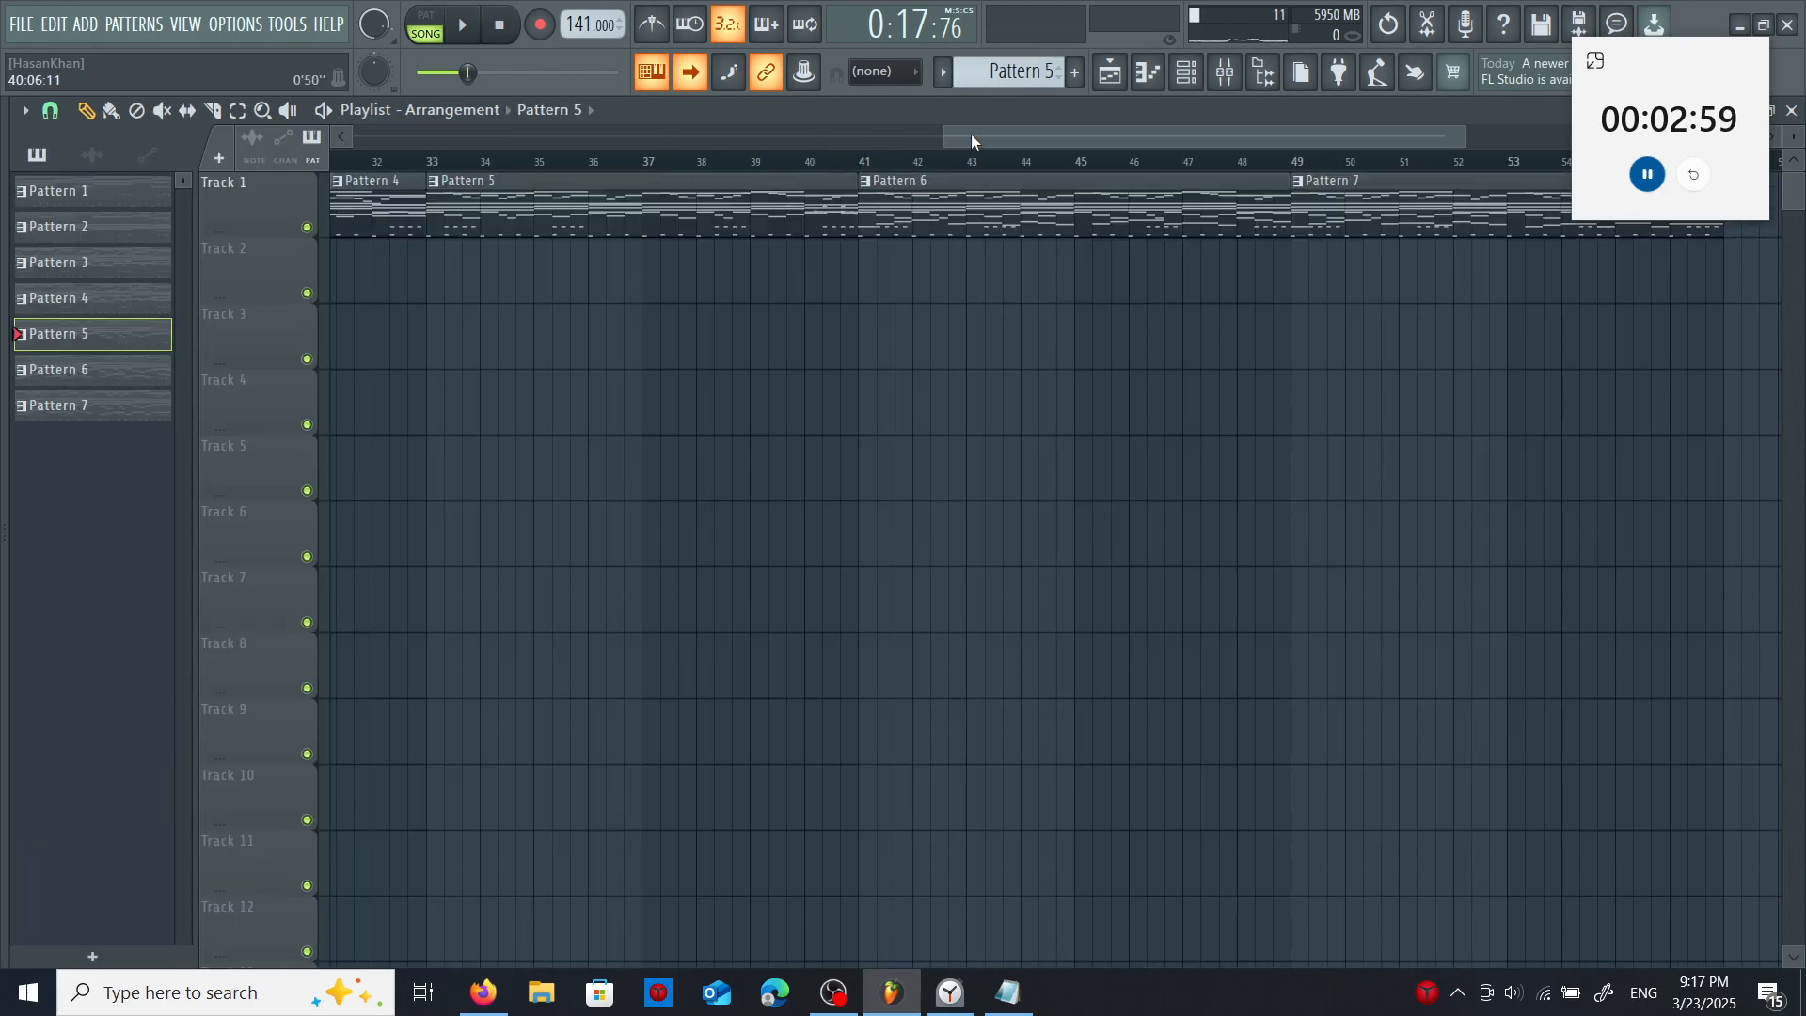
{"action": "left_click_drag", "start_coordinate": [971, 133], "coordinate": [374, 147]}
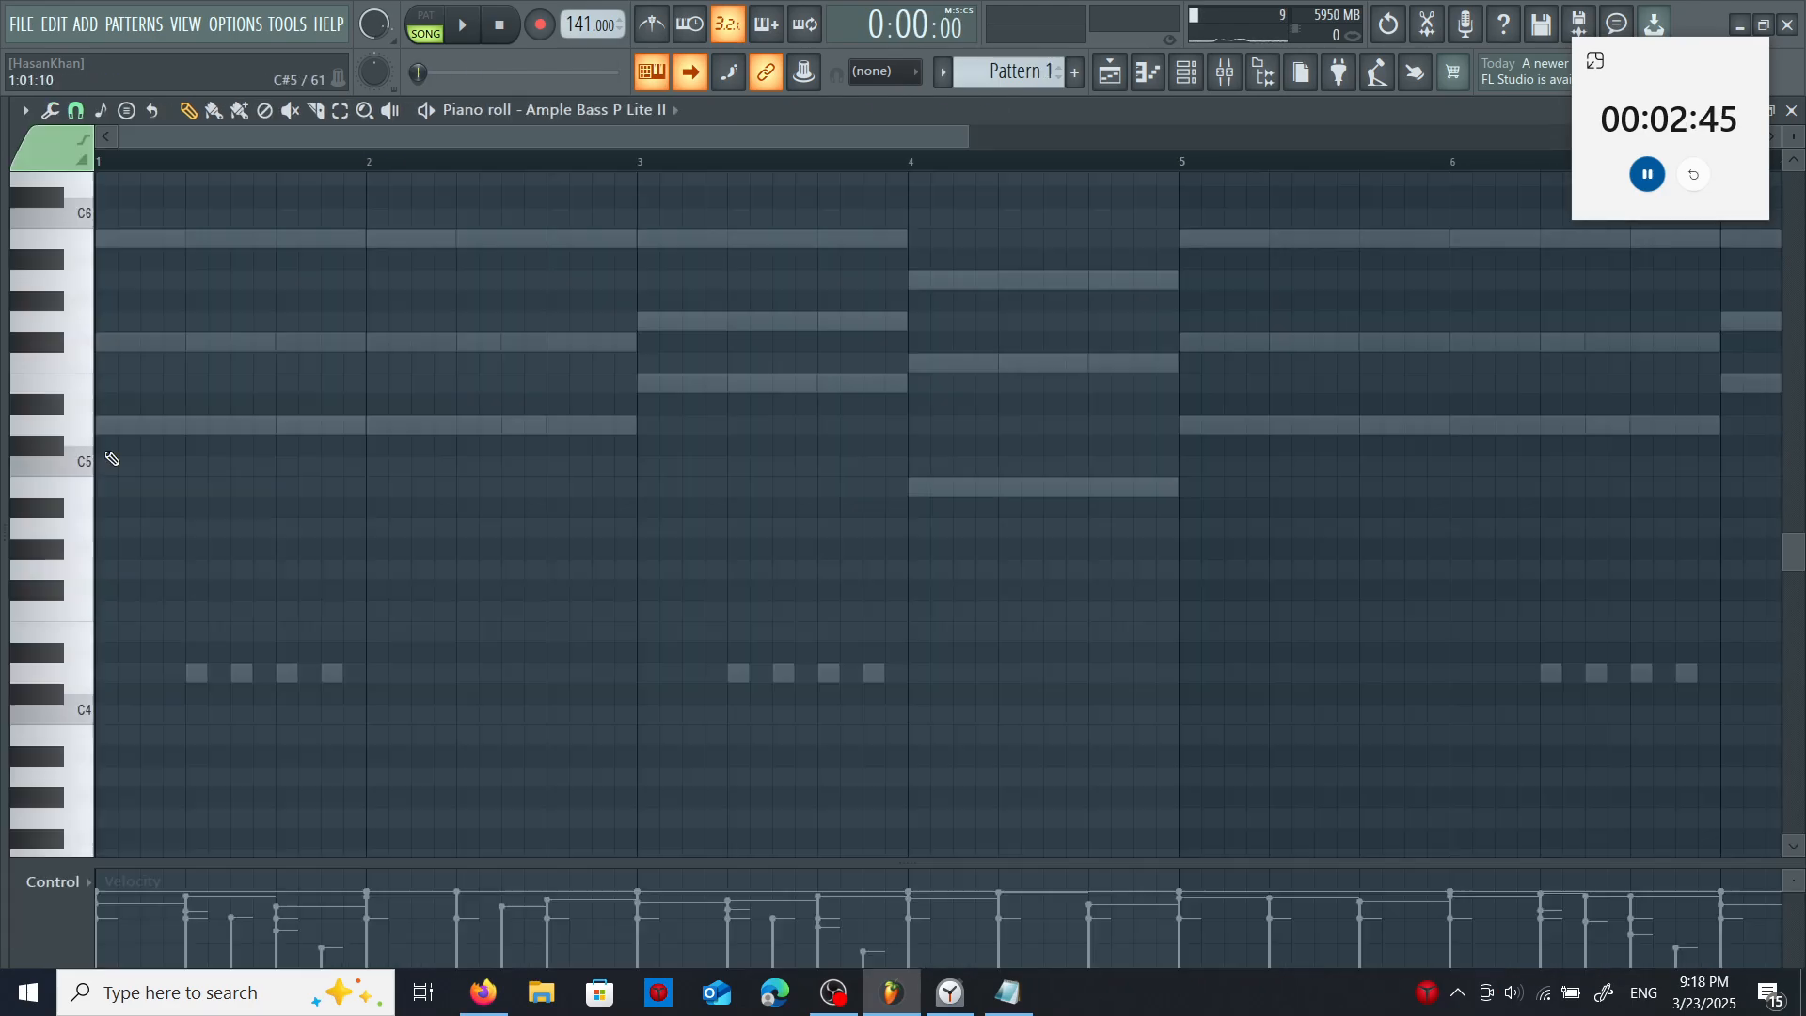
- Enter bar-long Ample Bass P Lite II notes in Pattern 1: D5 in bars 1–2, E5 in bar 3, B4 in bar 4 and D5 in bars 5–6
{"action": "left_click", "coordinate": [103, 425]}
{"action": "left_click_drag", "start_coordinate": [118, 428], "coordinate": [905, 387]}
{"action": "left_click", "coordinate": [378, 427]}
{"action": "left_click", "coordinate": [641, 386]}
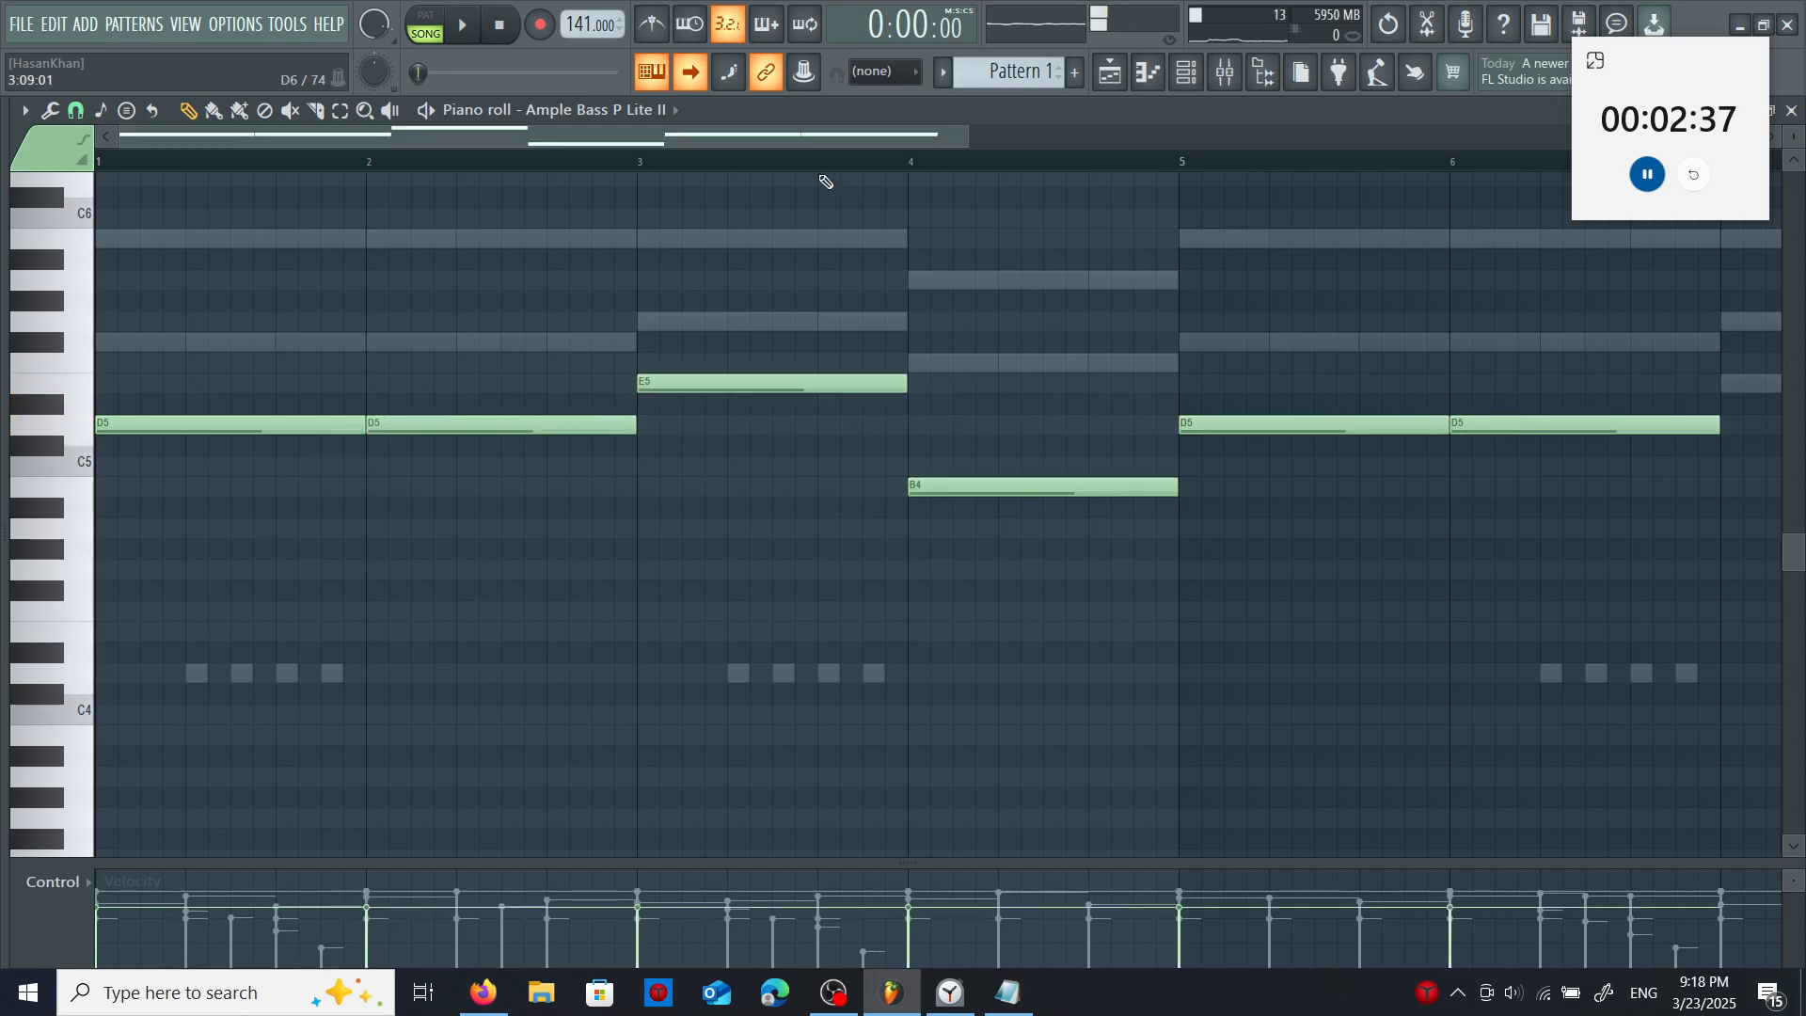
- Complete the bass line with E5 in bar 7 and B4 in bar 8, and transpose all its notes down one octave
{"action": "scroll", "coordinate": [1161, 161], "scroll_direction": "right", "scroll_amount": 3}
{"action": "left_click", "coordinate": [982, 384]}
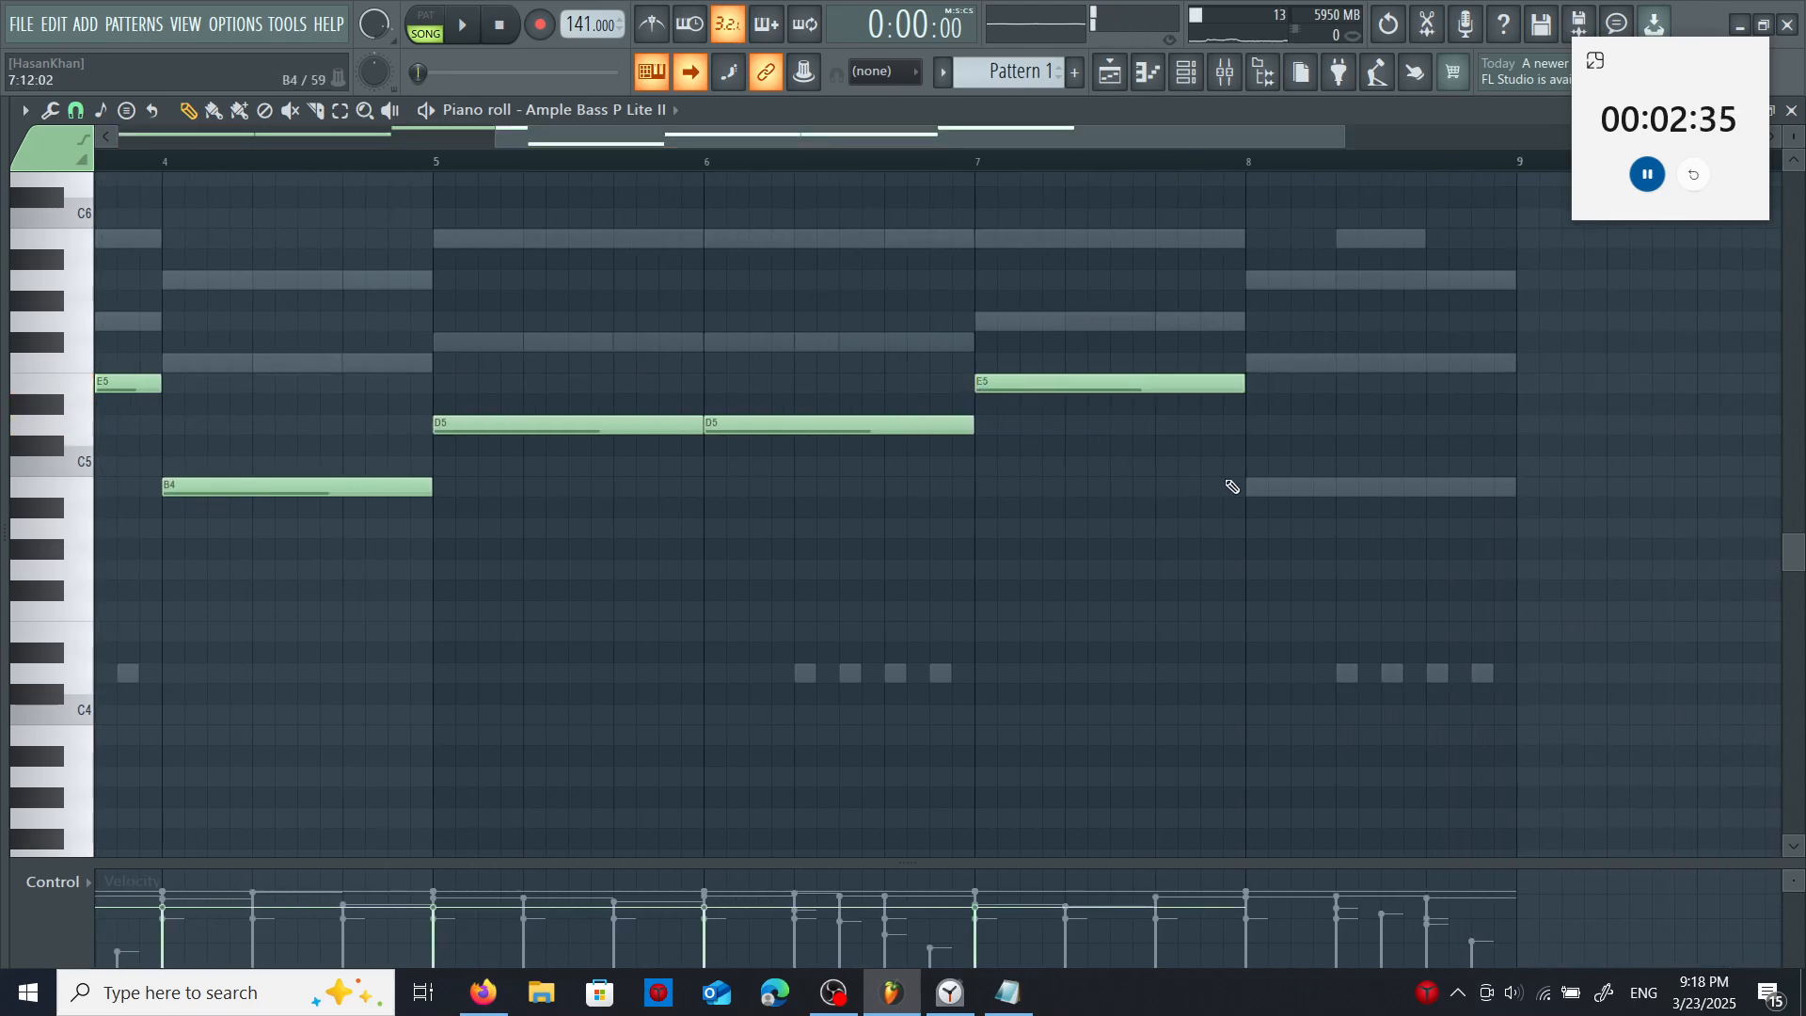
{"action": "left_click", "coordinate": [1247, 487]}
{"action": "key", "text": "ctrl+a"}
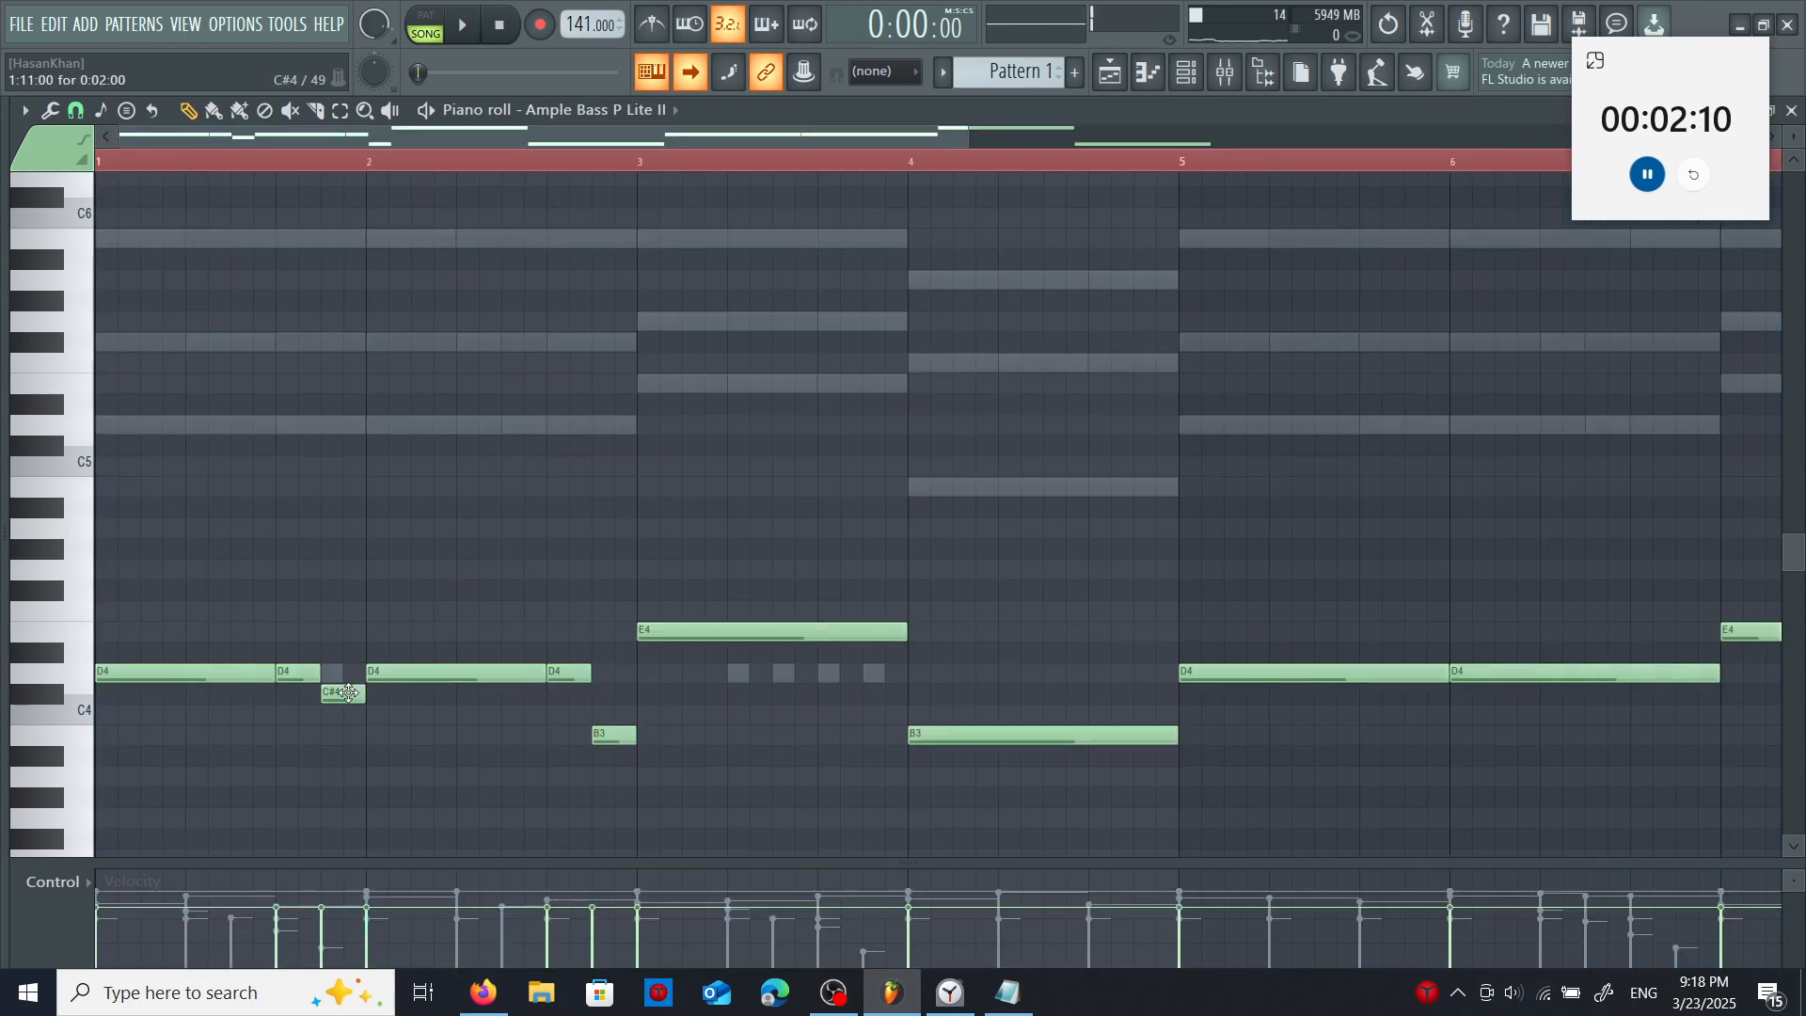
- Lower the pickup note at the end of bar 1 to B3 and replace the bass in bars 5–8 with a copy of bars 1–4
{"action": "left_click_drag", "start_coordinate": [348, 693], "coordinate": [348, 735]}
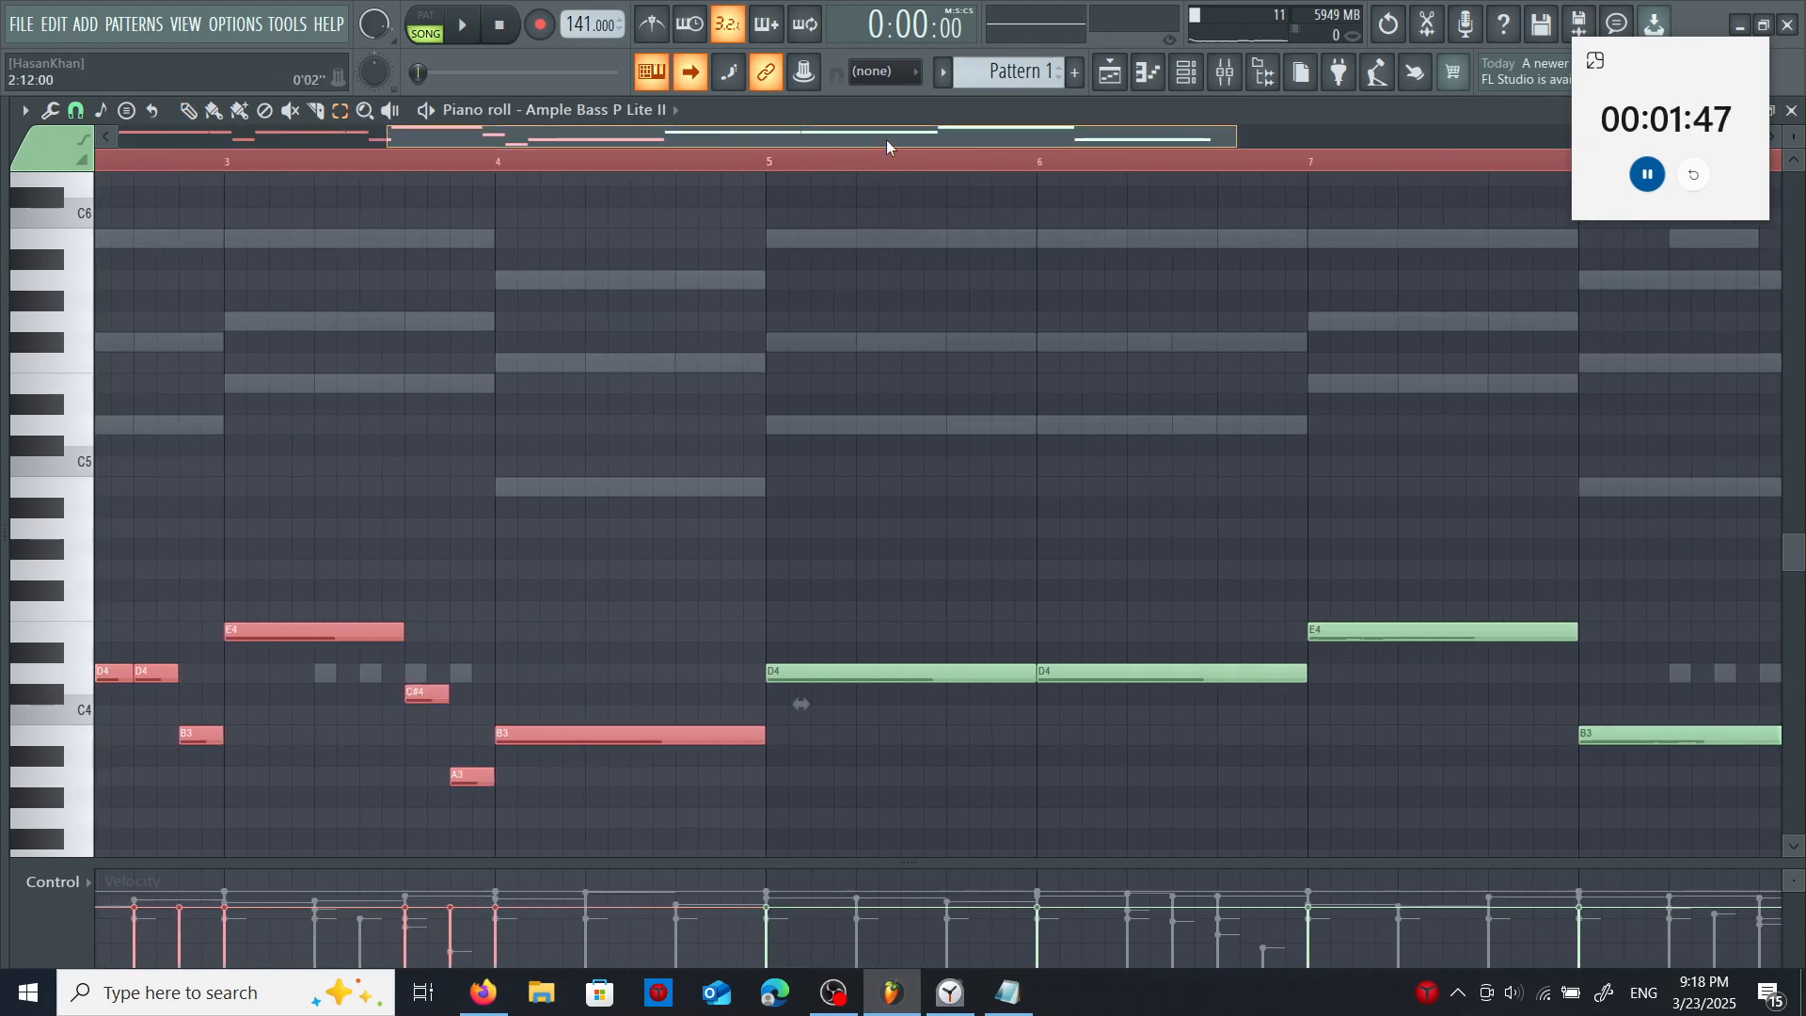
{"action": "scroll", "coordinate": [1183, 308], "scroll_direction": "right", "scroll_amount": 2}
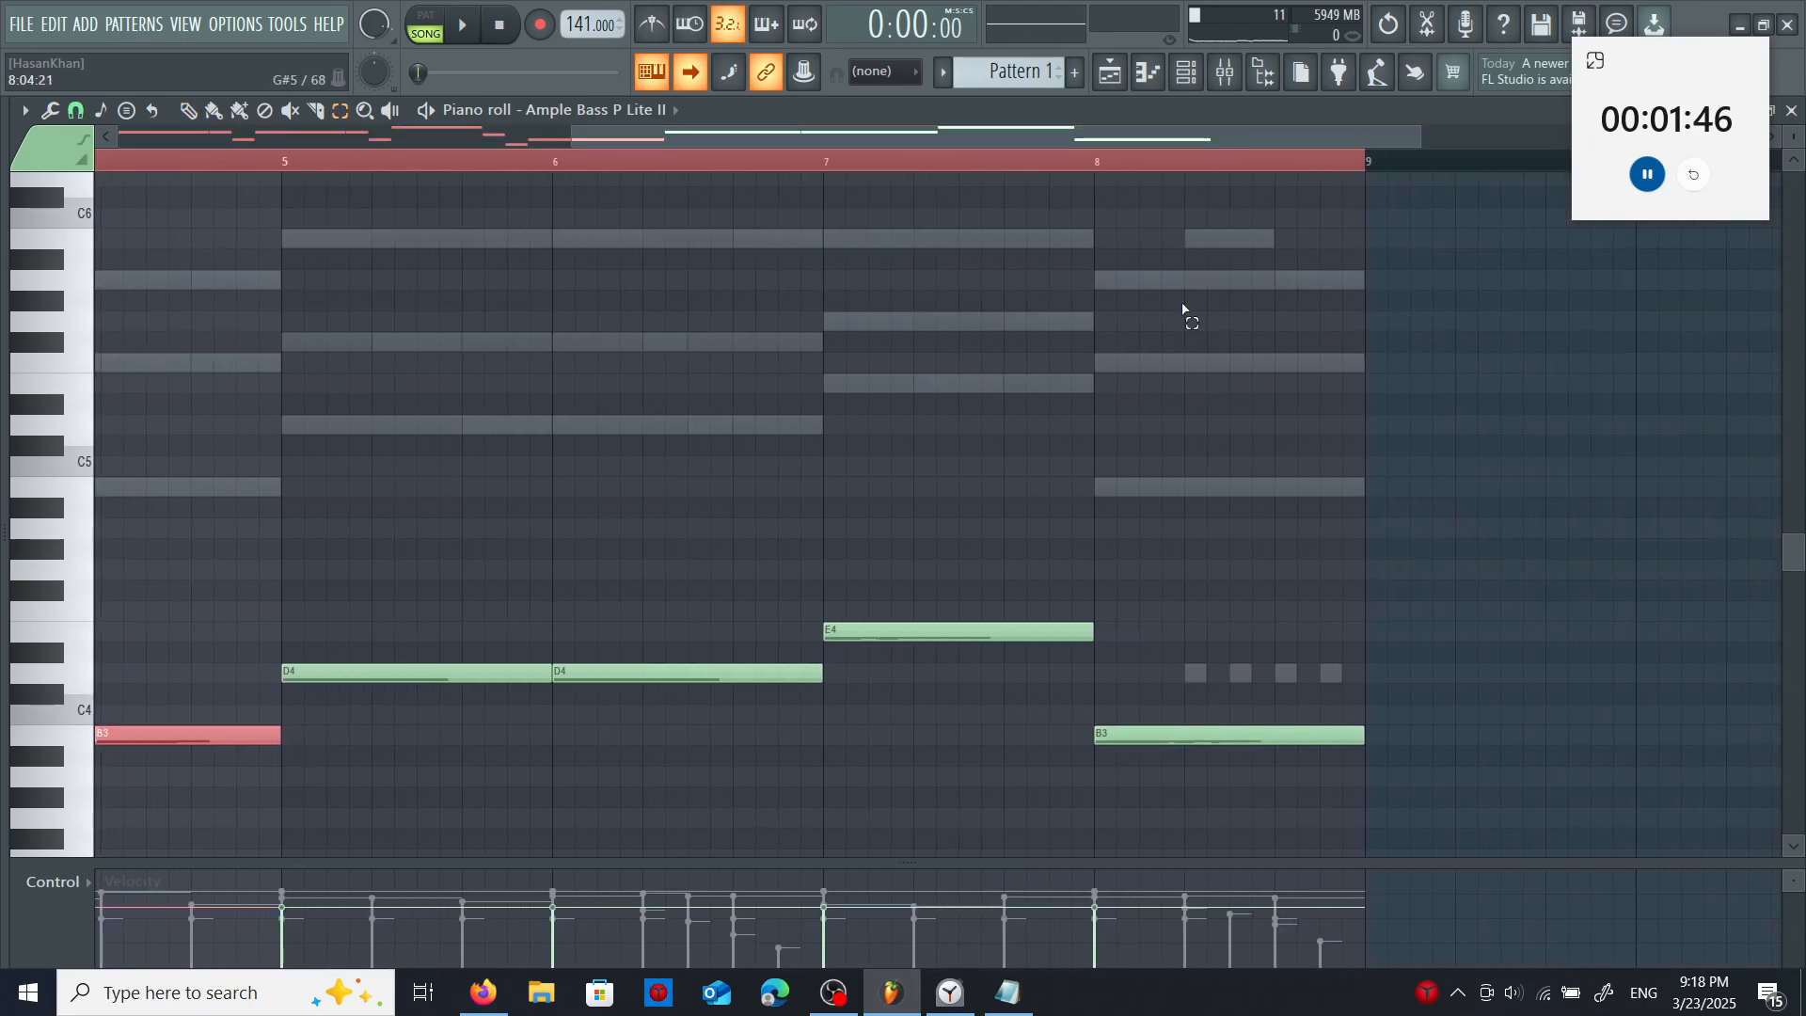
{"action": "left_click_drag", "start_coordinate": [1495, 456], "coordinate": [375, 766]}
{"action": "key", "text": "Delete"}
{"action": "key", "text": "ctrl+v"}
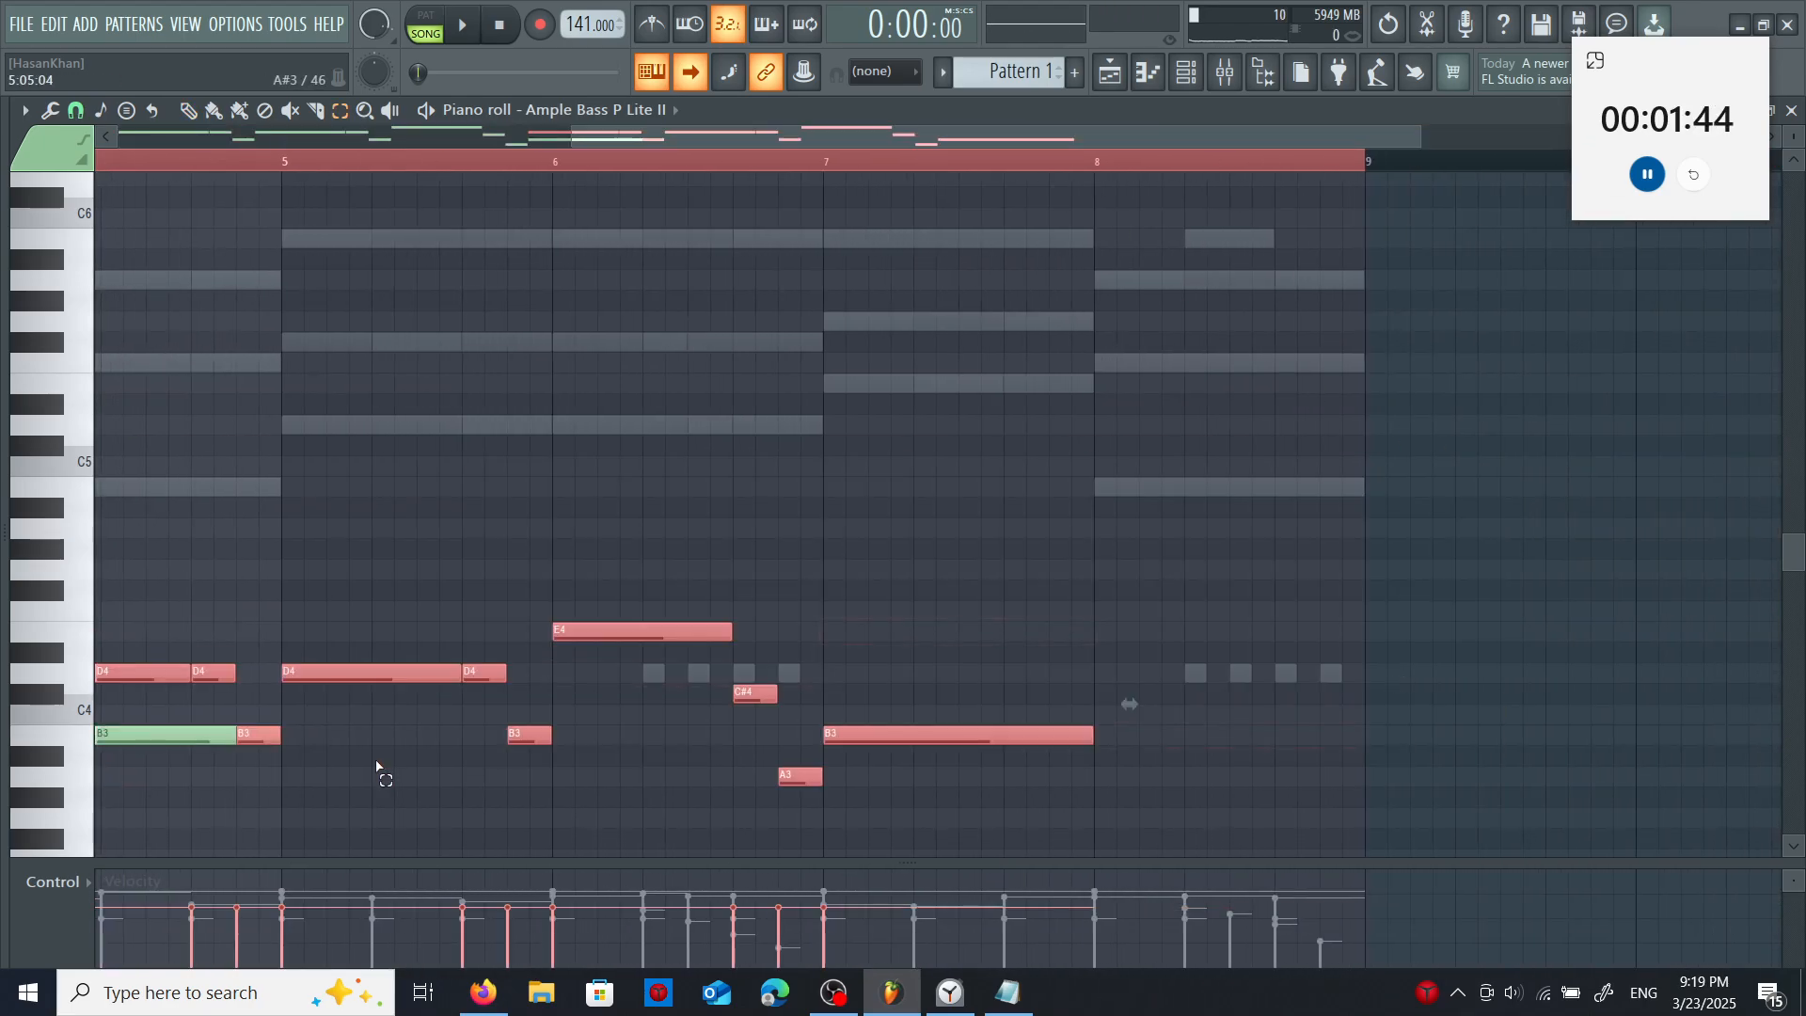
{"action": "key", "text": "shift+Right"}
{"action": "key", "text": "shift+Right"}
{"action": "key", "text": "shift+Right"}
{"action": "key", "text": "shift+Right"}
{"action": "key", "text": "shift+Right"}
{"action": "key", "text": "shift+Right"}
{"action": "key", "text": "shift+Right"}
{"action": "key", "text": "shift+Right"}
{"action": "key", "text": "shift+Right"}
{"action": "key", "text": "shift+Right"}
{"action": "key", "text": "shift+Right"}
{"action": "key", "text": "shift+Right"}
{"action": "key", "text": "shift+Right"}
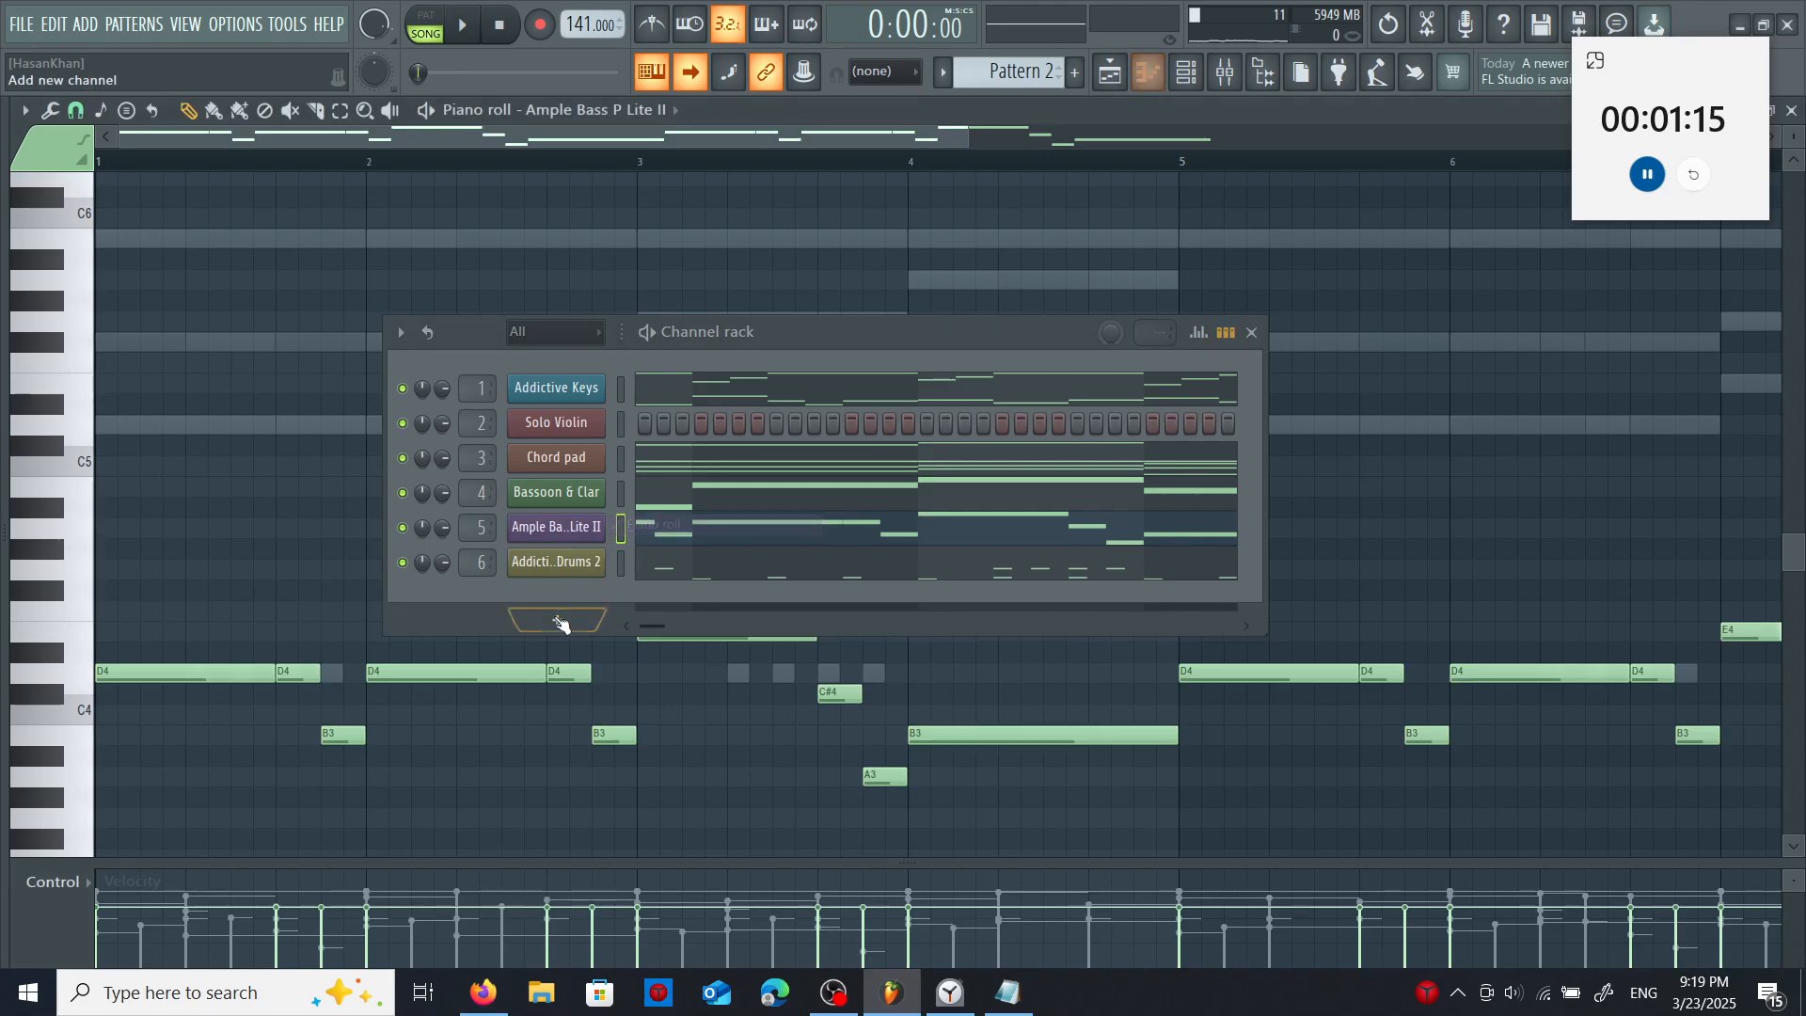
- Copy Pattern 1's complete Ample Bass line into the other patterns, from Pattern 2 through Pattern 7
{"action": "key", "text": "ctrl+a"}
{"action": "key", "text": "ctrl+x"}
{"action": "key", "text": "ctrl+v"}
{"action": "key", "text": "Escape"}
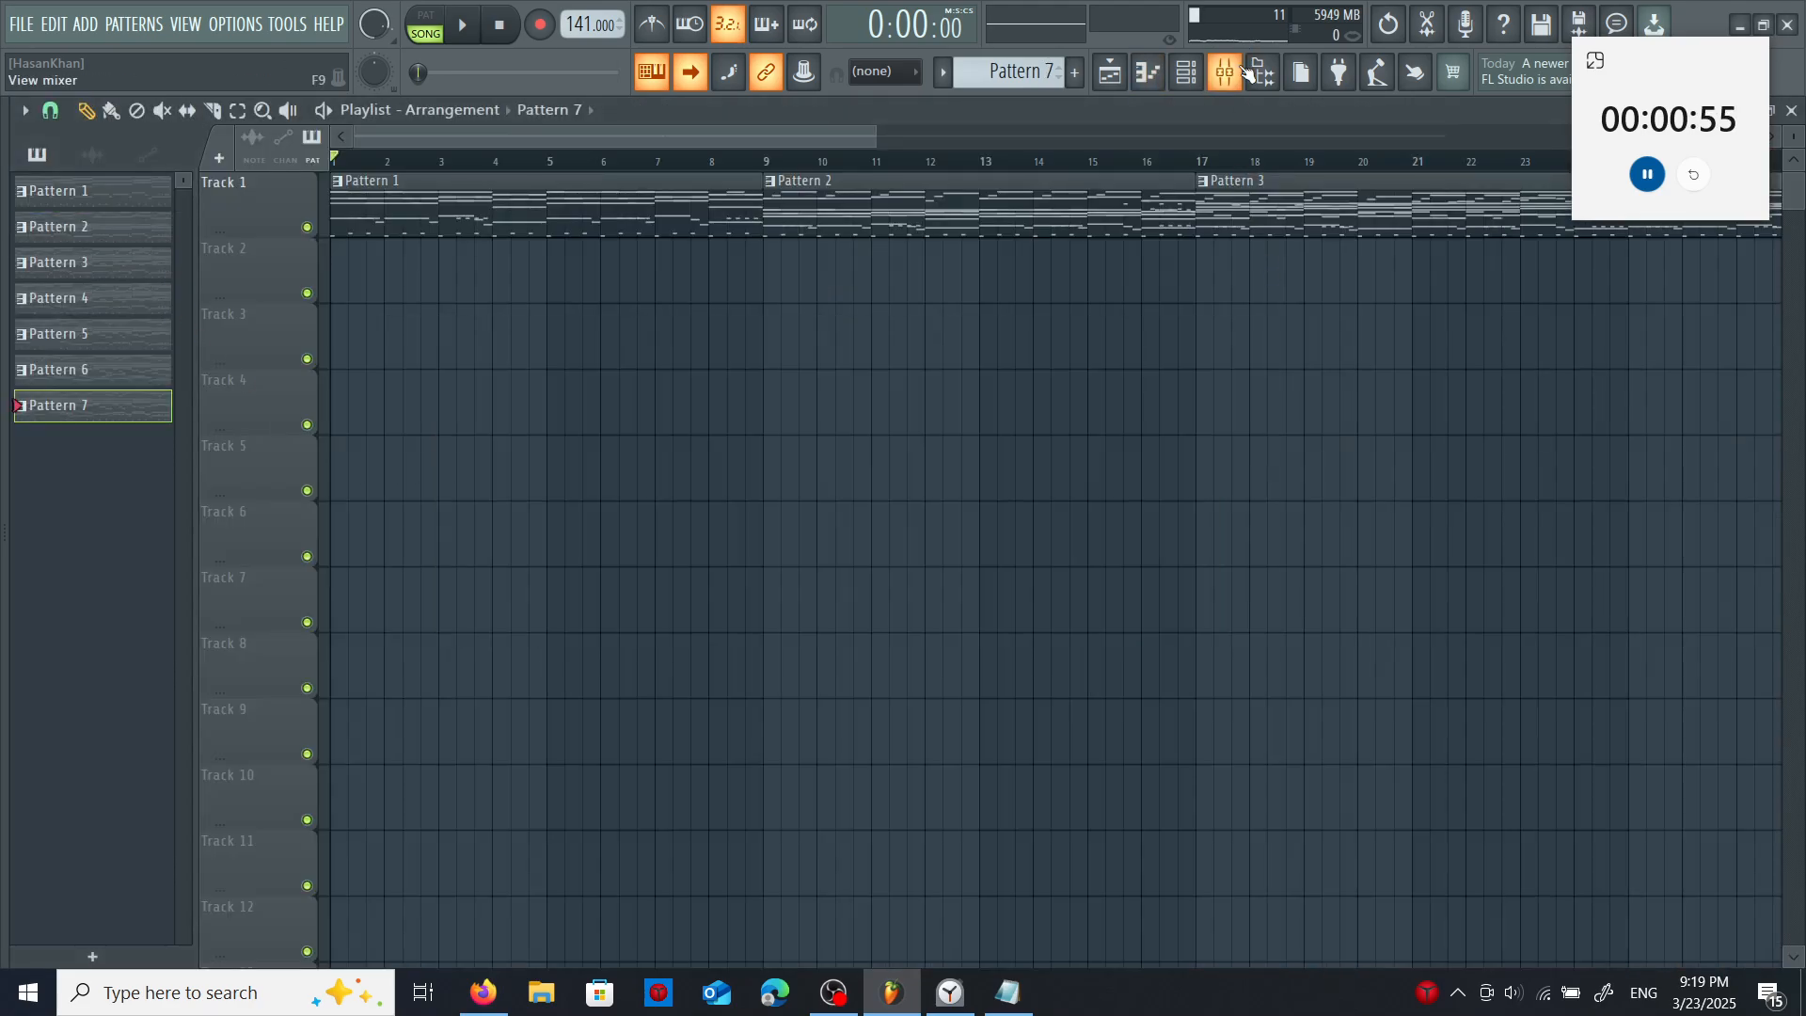
- Add Fruity Delay 2 to slot 4 of the Bassoon & Clar mixer track and select the Addictive Keys track
{"action": "left_click", "coordinate": [1246, 73]}
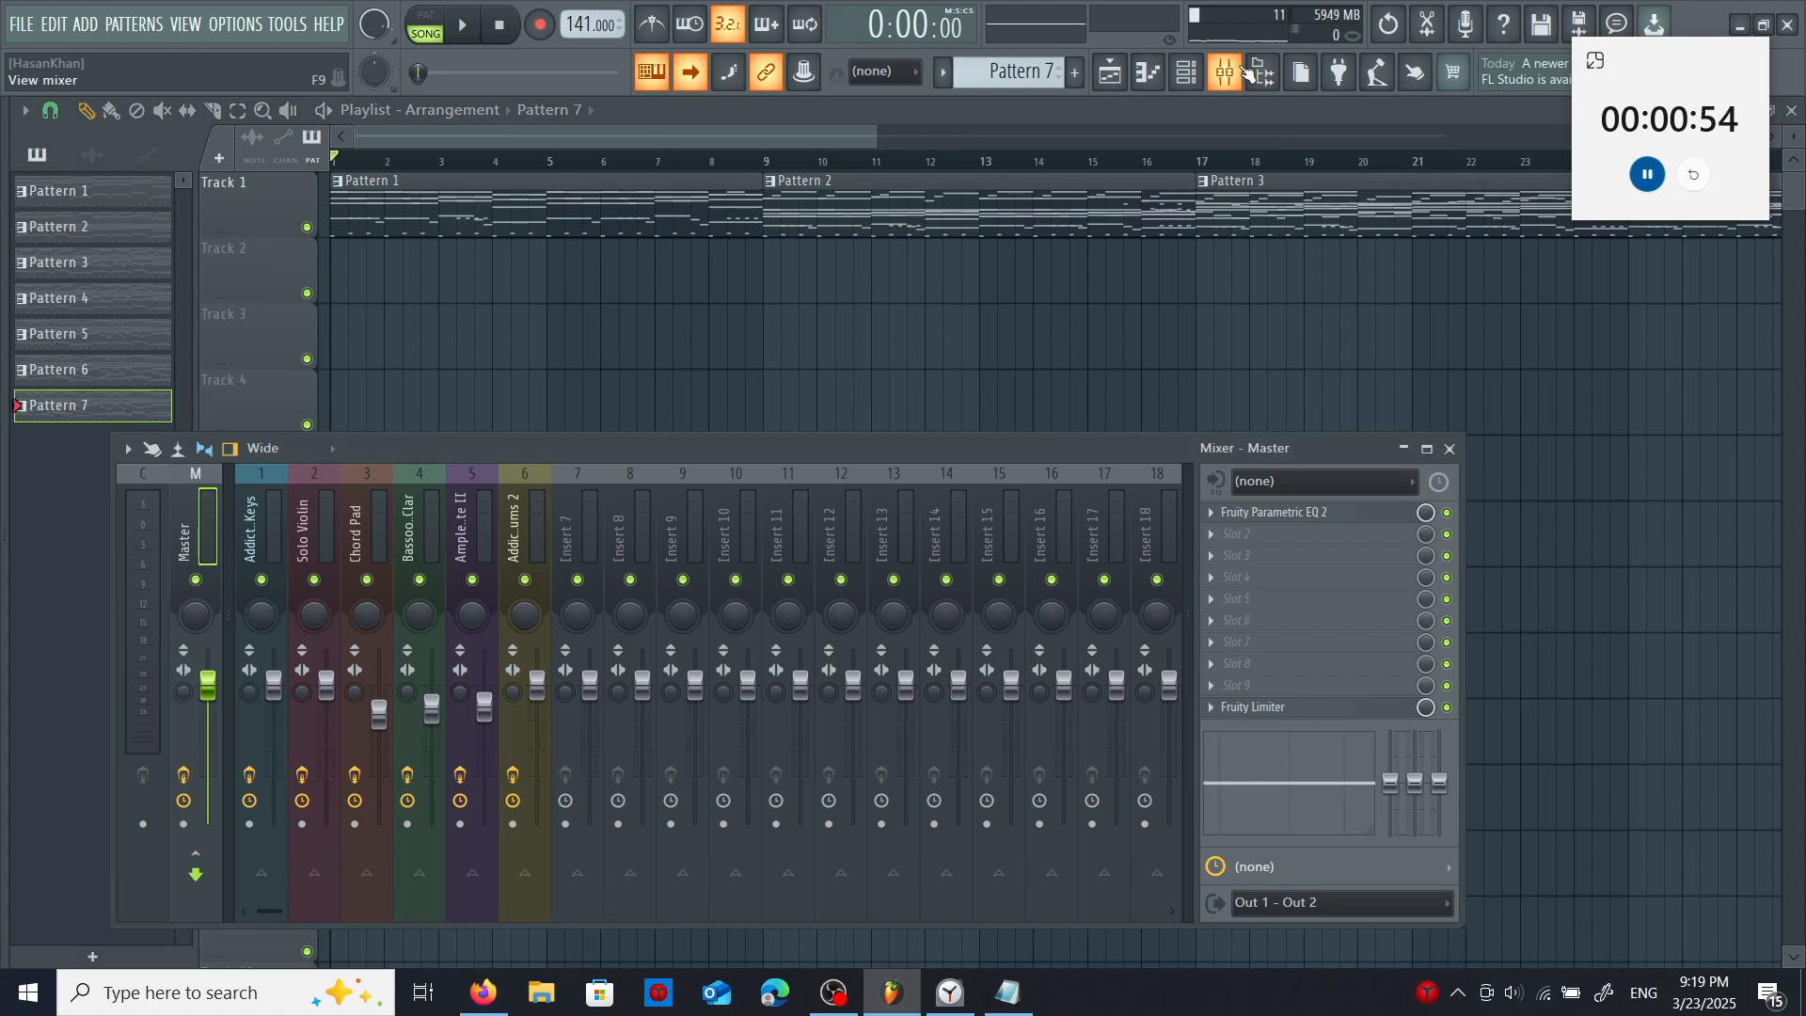
{"action": "left_click", "coordinate": [531, 466]}
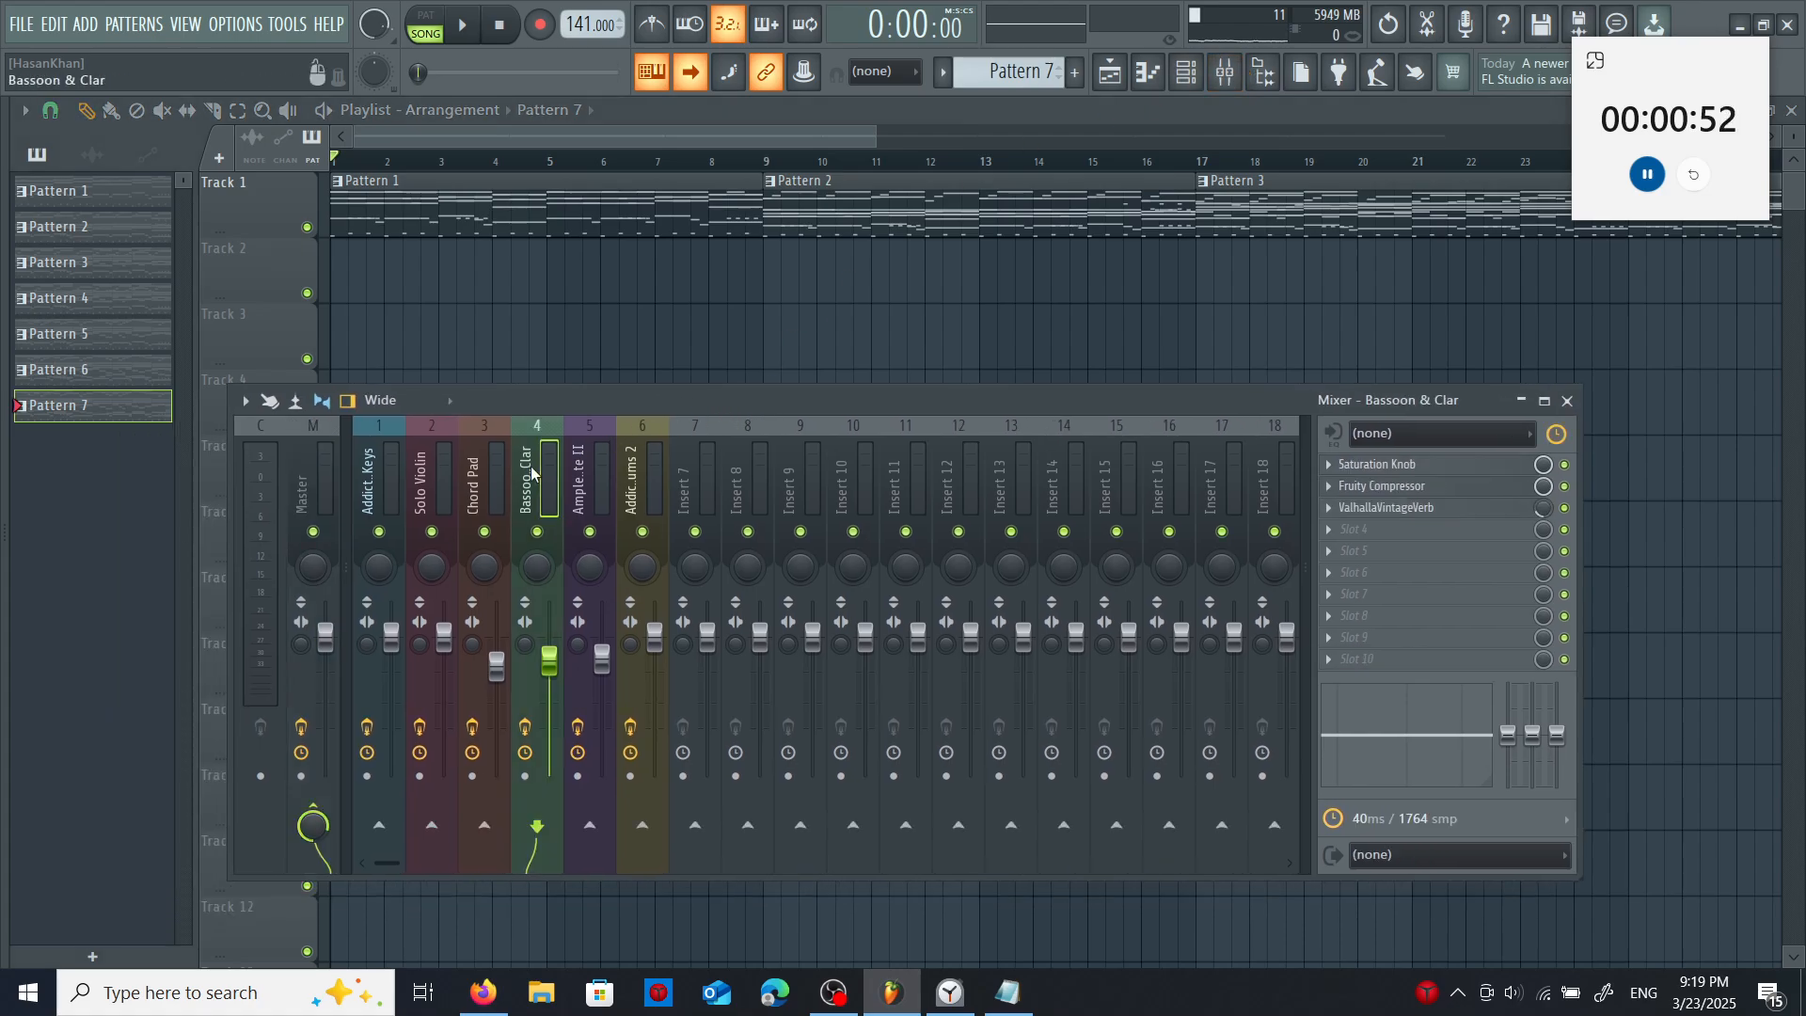
{"action": "left_click", "coordinate": [1334, 531]}
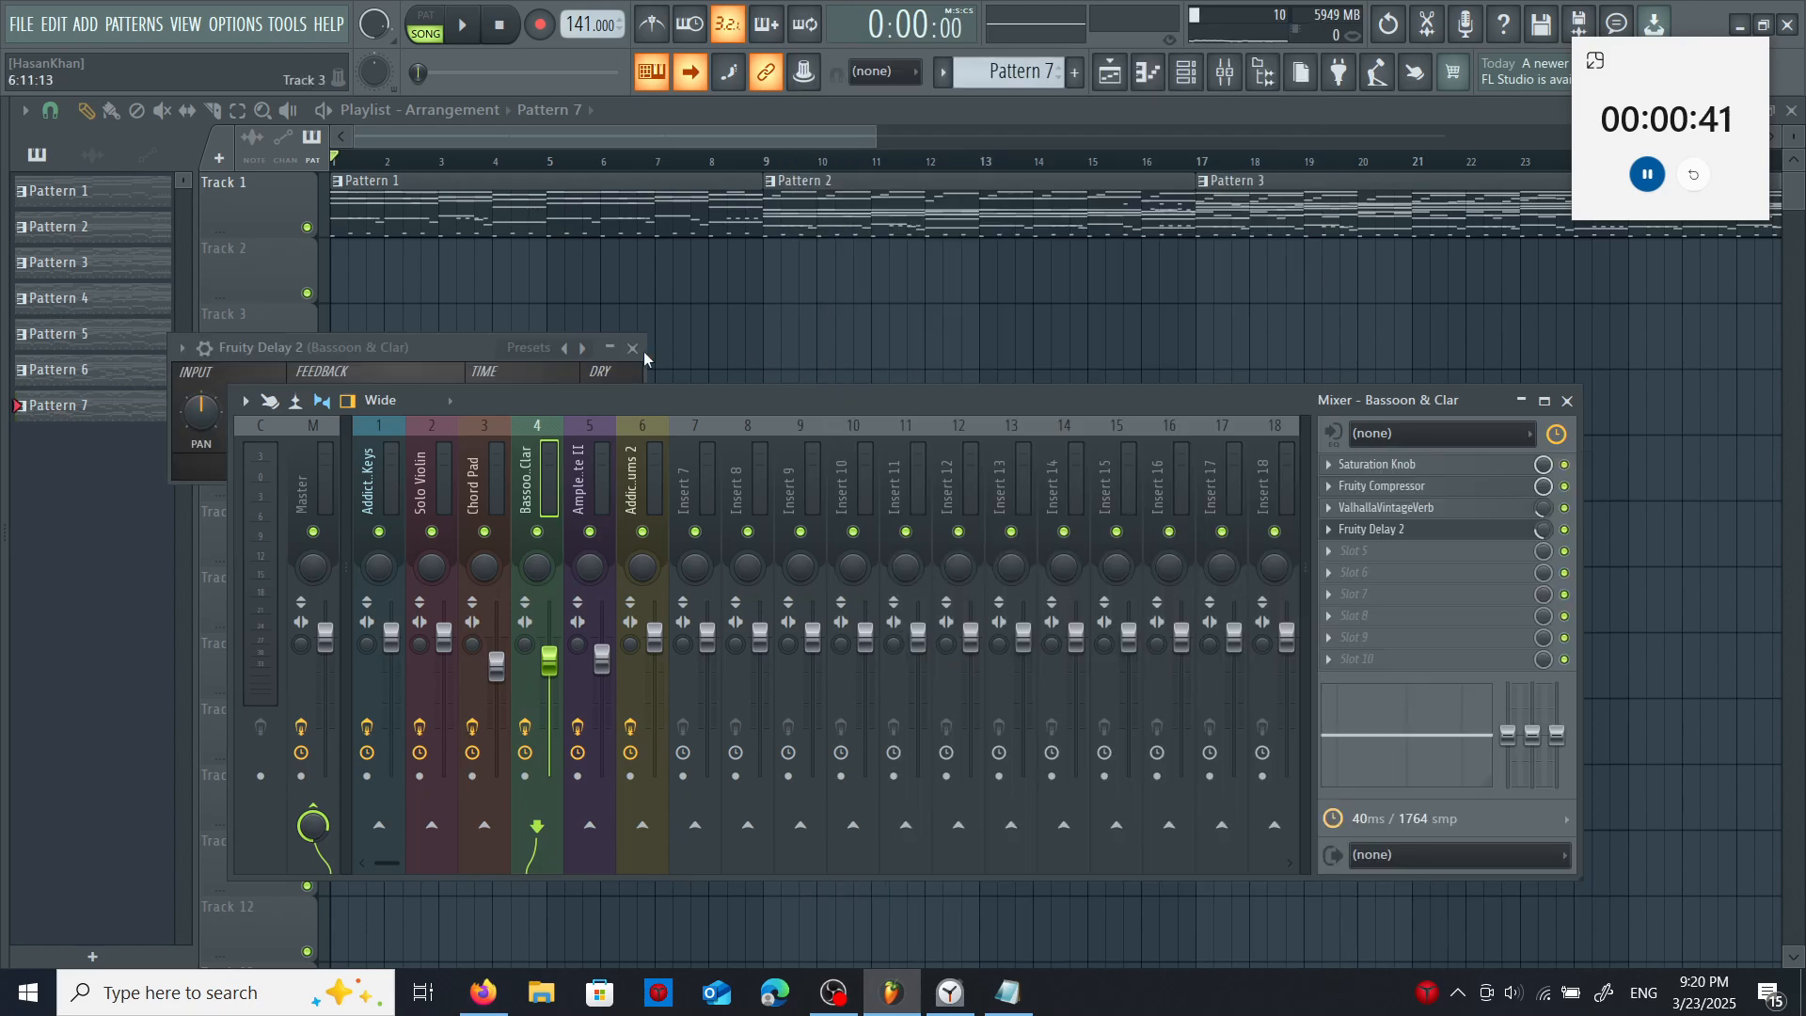
{"action": "left_click", "coordinate": [632, 348]}
{"action": "left_click", "coordinate": [379, 480]}
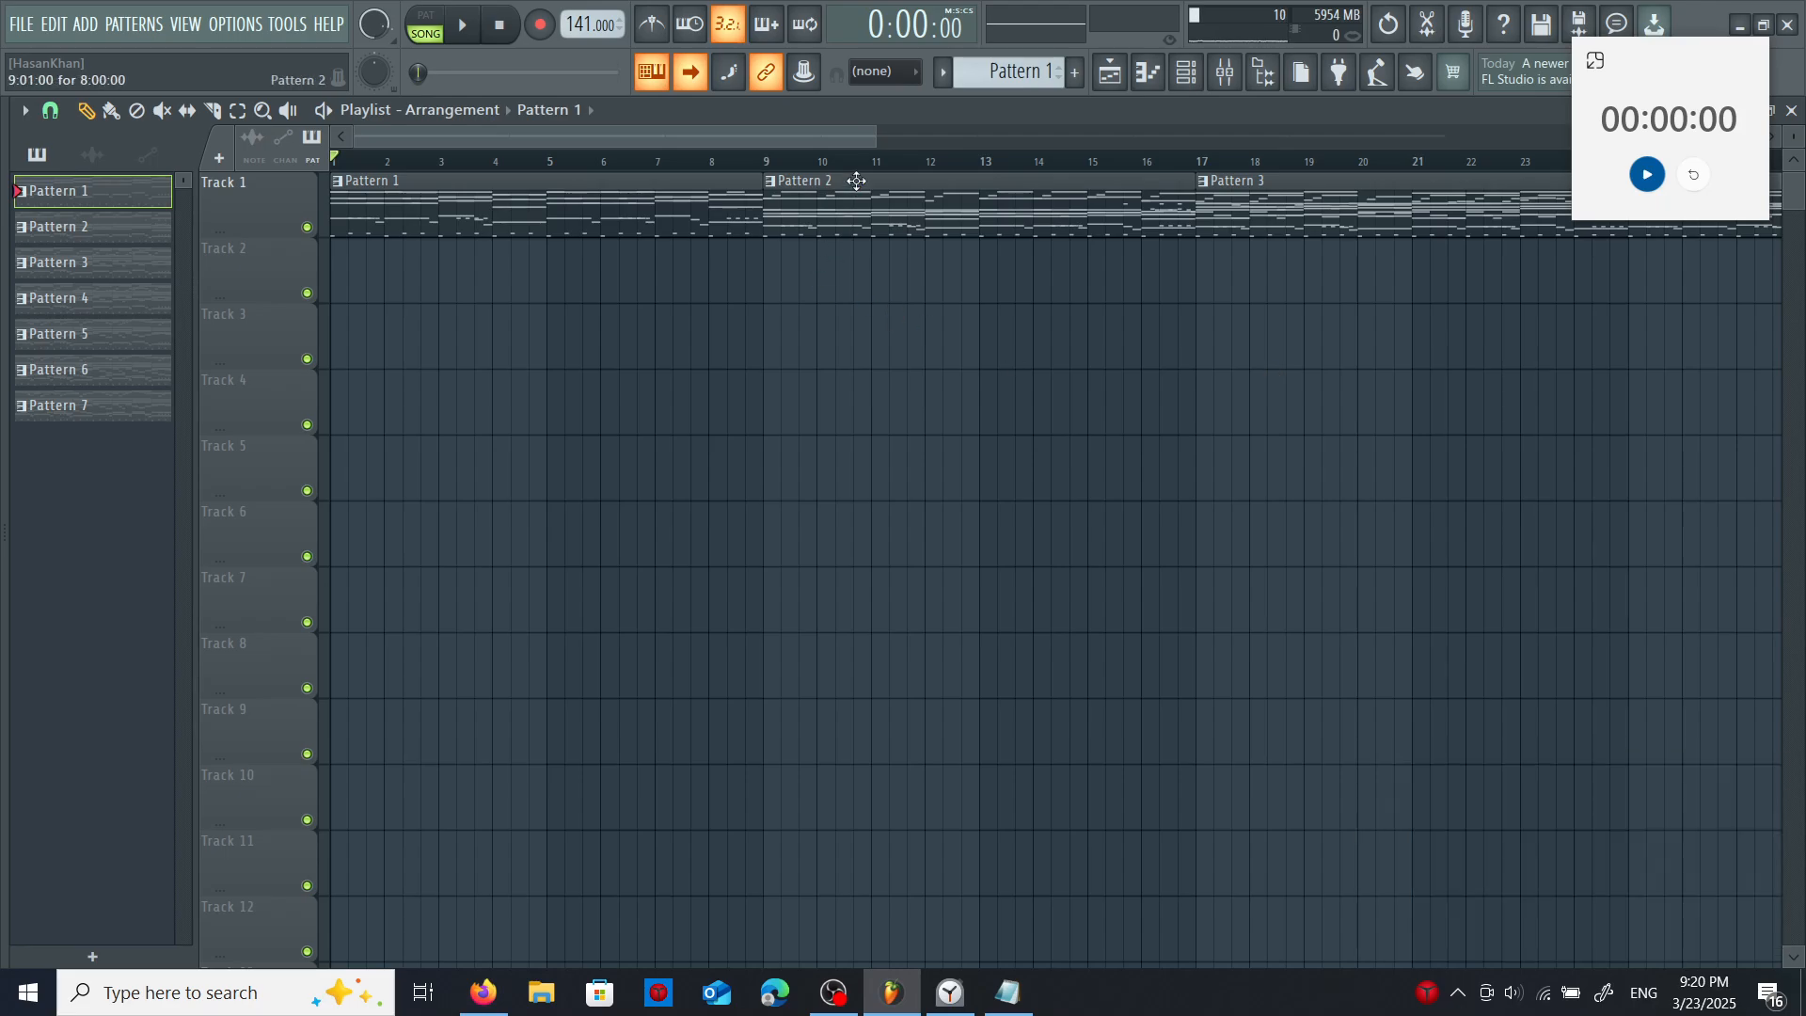
- Play back the whole arrangement and review its drum, keys, violin, pad, woodwind and bass clips along the timeline
{"action": "mouse_move", "coordinate": [812, 138]}
{"action": "left_mouse_down"}
{"action": "mouse_move", "coordinate": [1160, 171]}
{"action": "mouse_move", "coordinate": [1306, 149]}
{"action": "mouse_move", "coordinate": [1512, 154]}
{"action": "mouse_move", "coordinate": [1188, 126]}
{"action": "mouse_move", "coordinate": [840, 132]}
{"action": "left_mouse_up"}
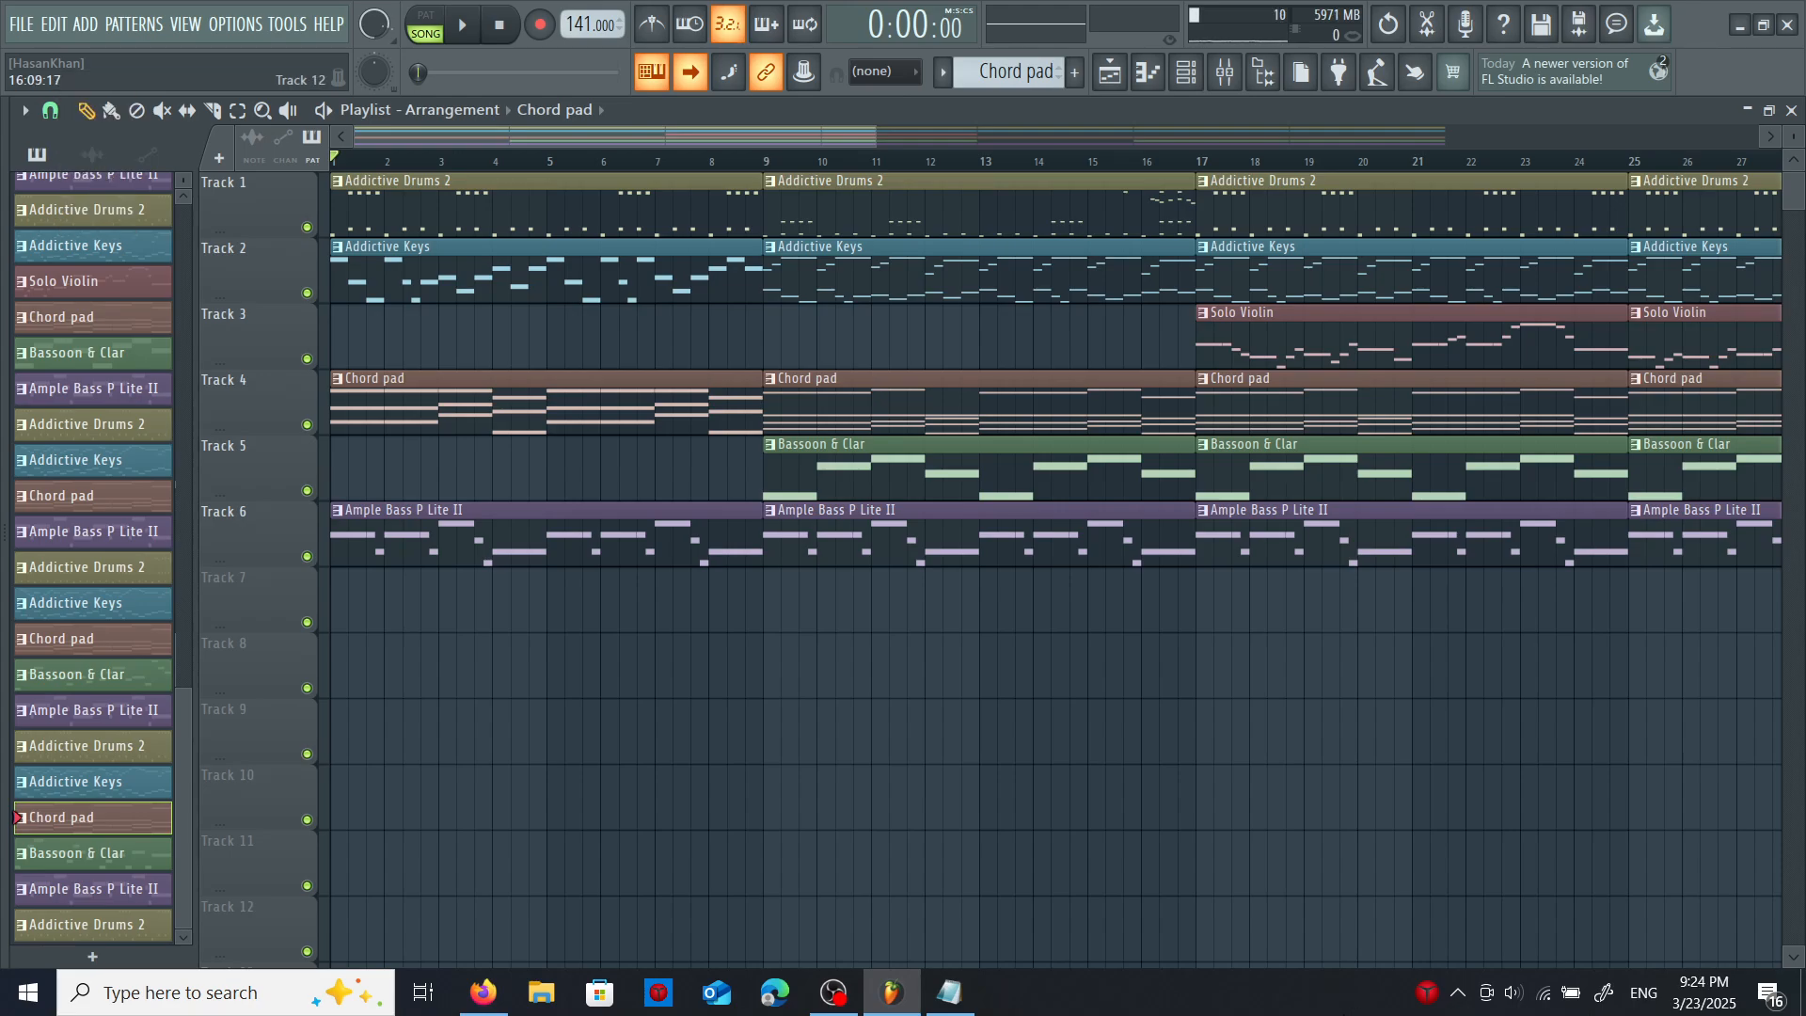
{"action": "key", "text": "space"}
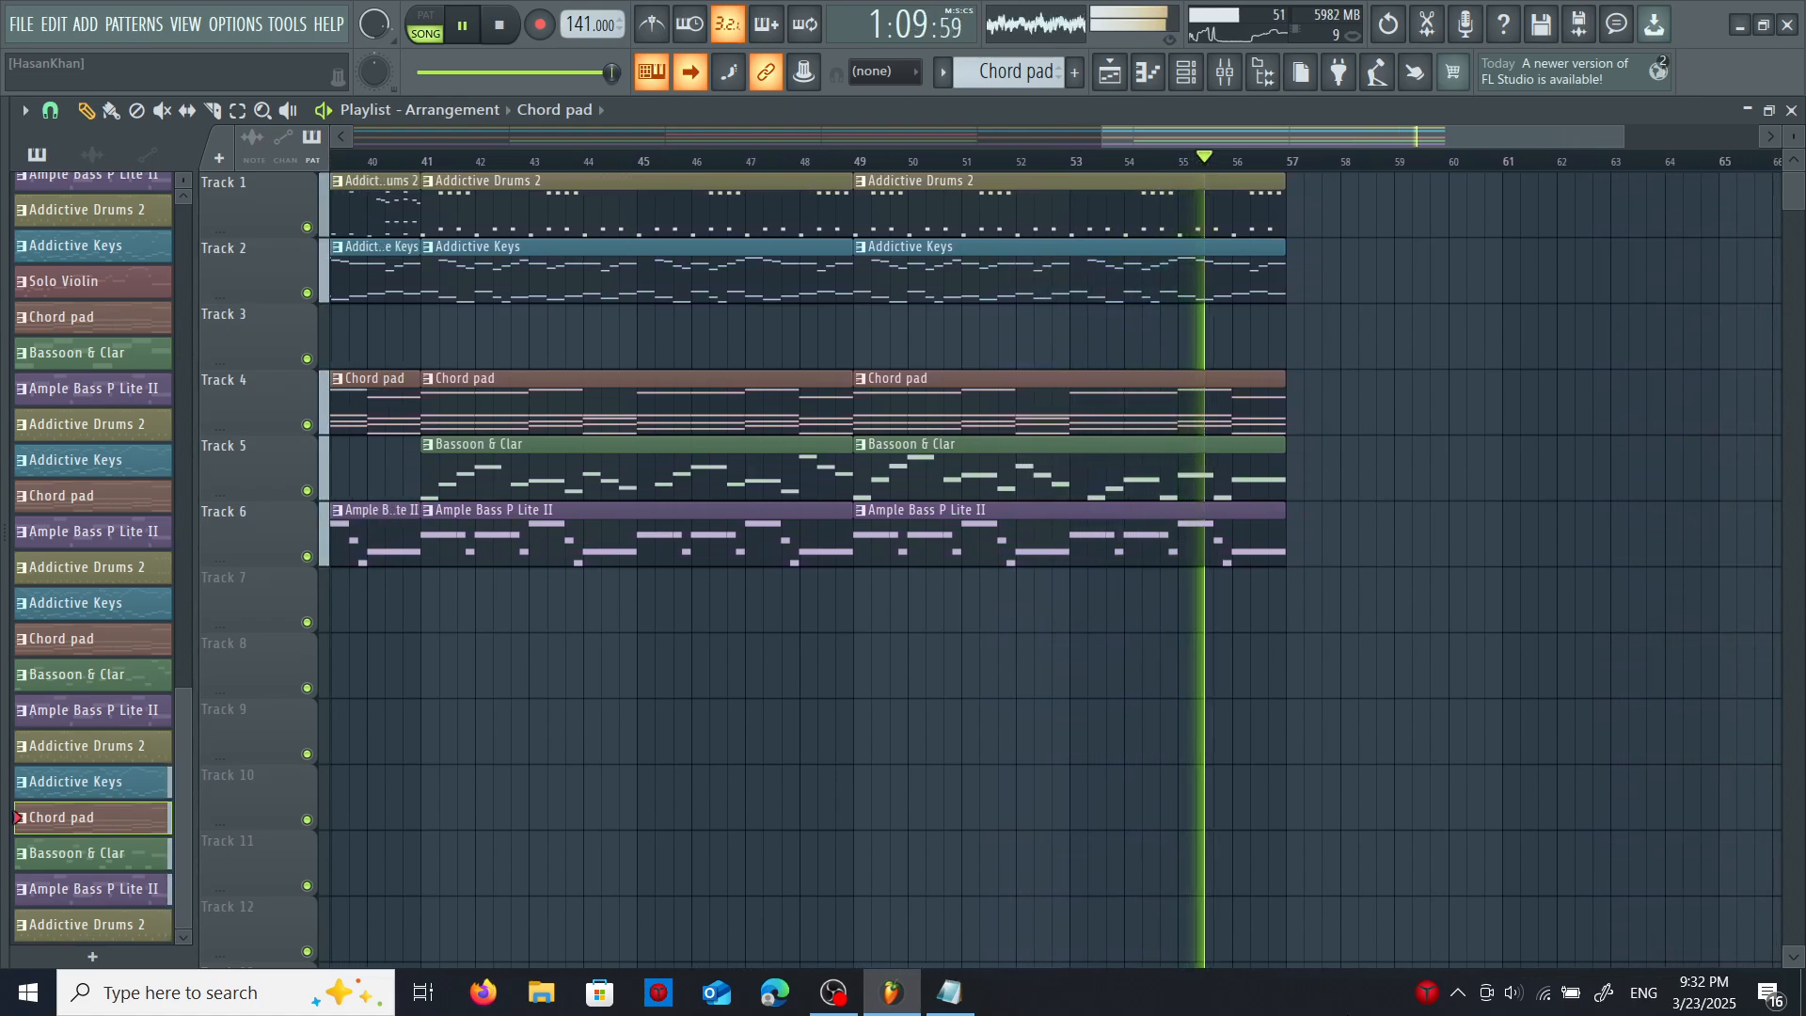
{"action": "key", "text": "space"}
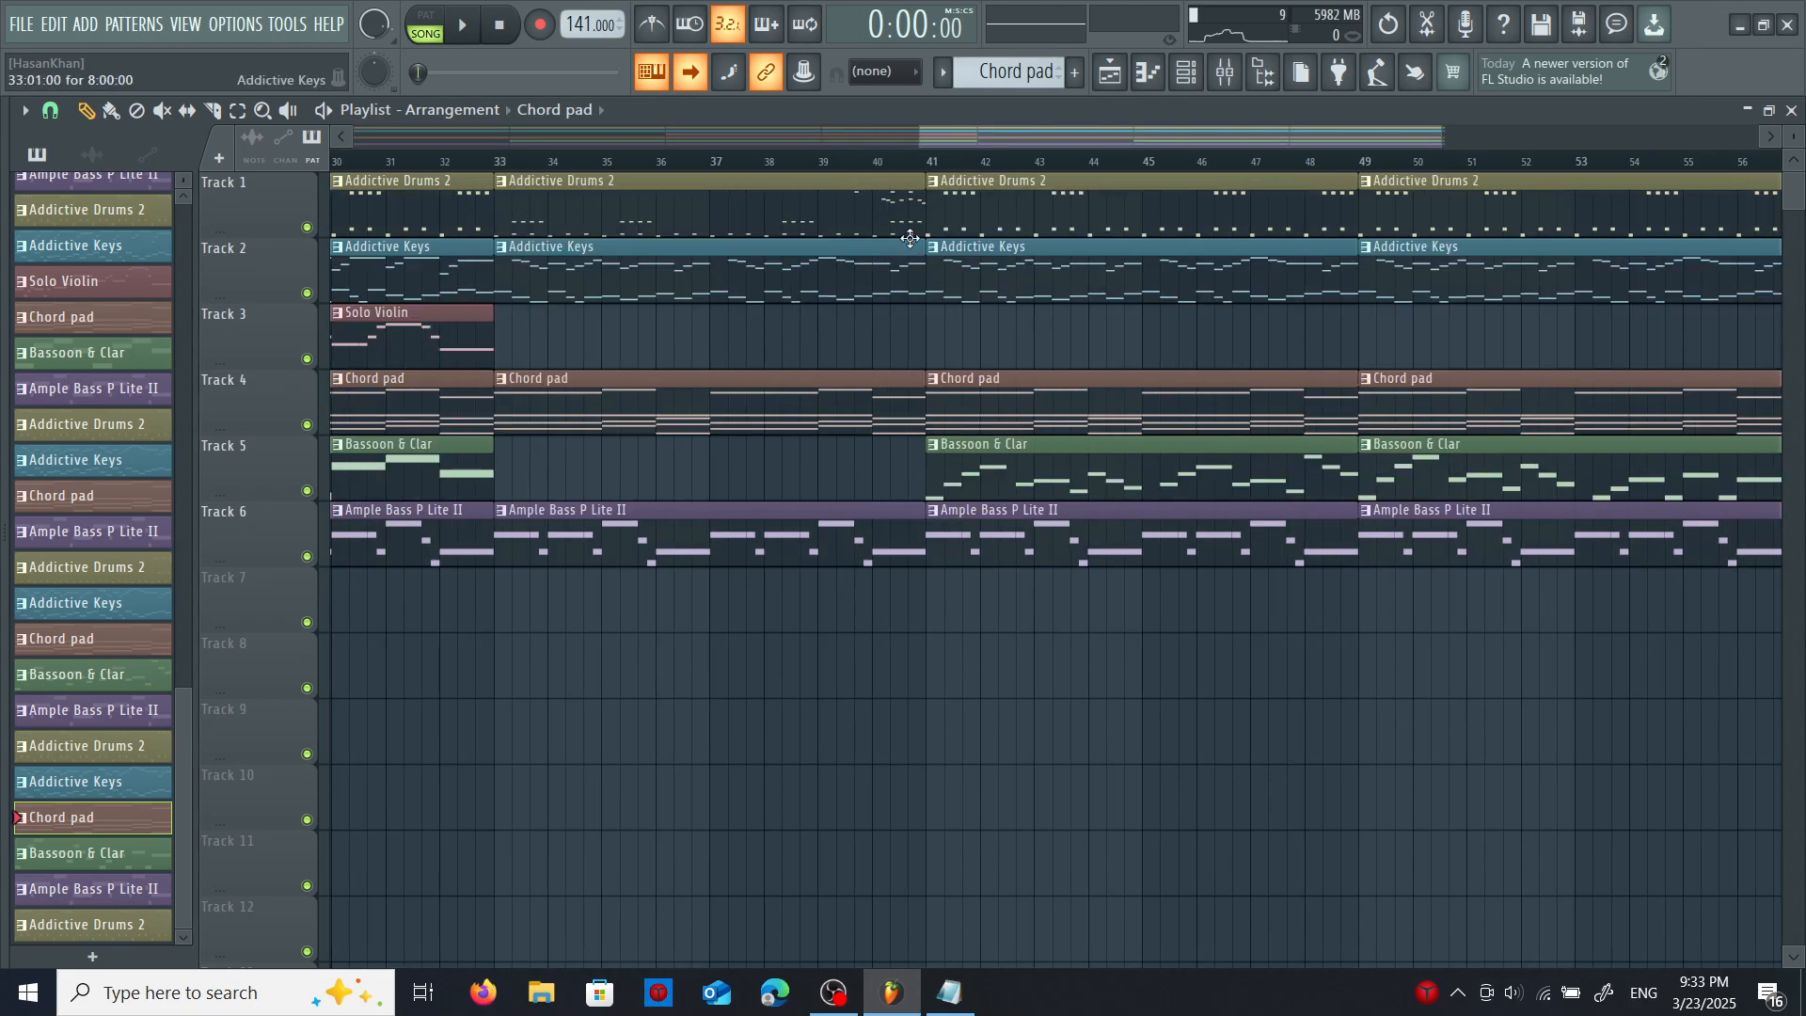
{"action": "left_click_drag", "start_coordinate": [1059, 137], "coordinate": [654, 139]}
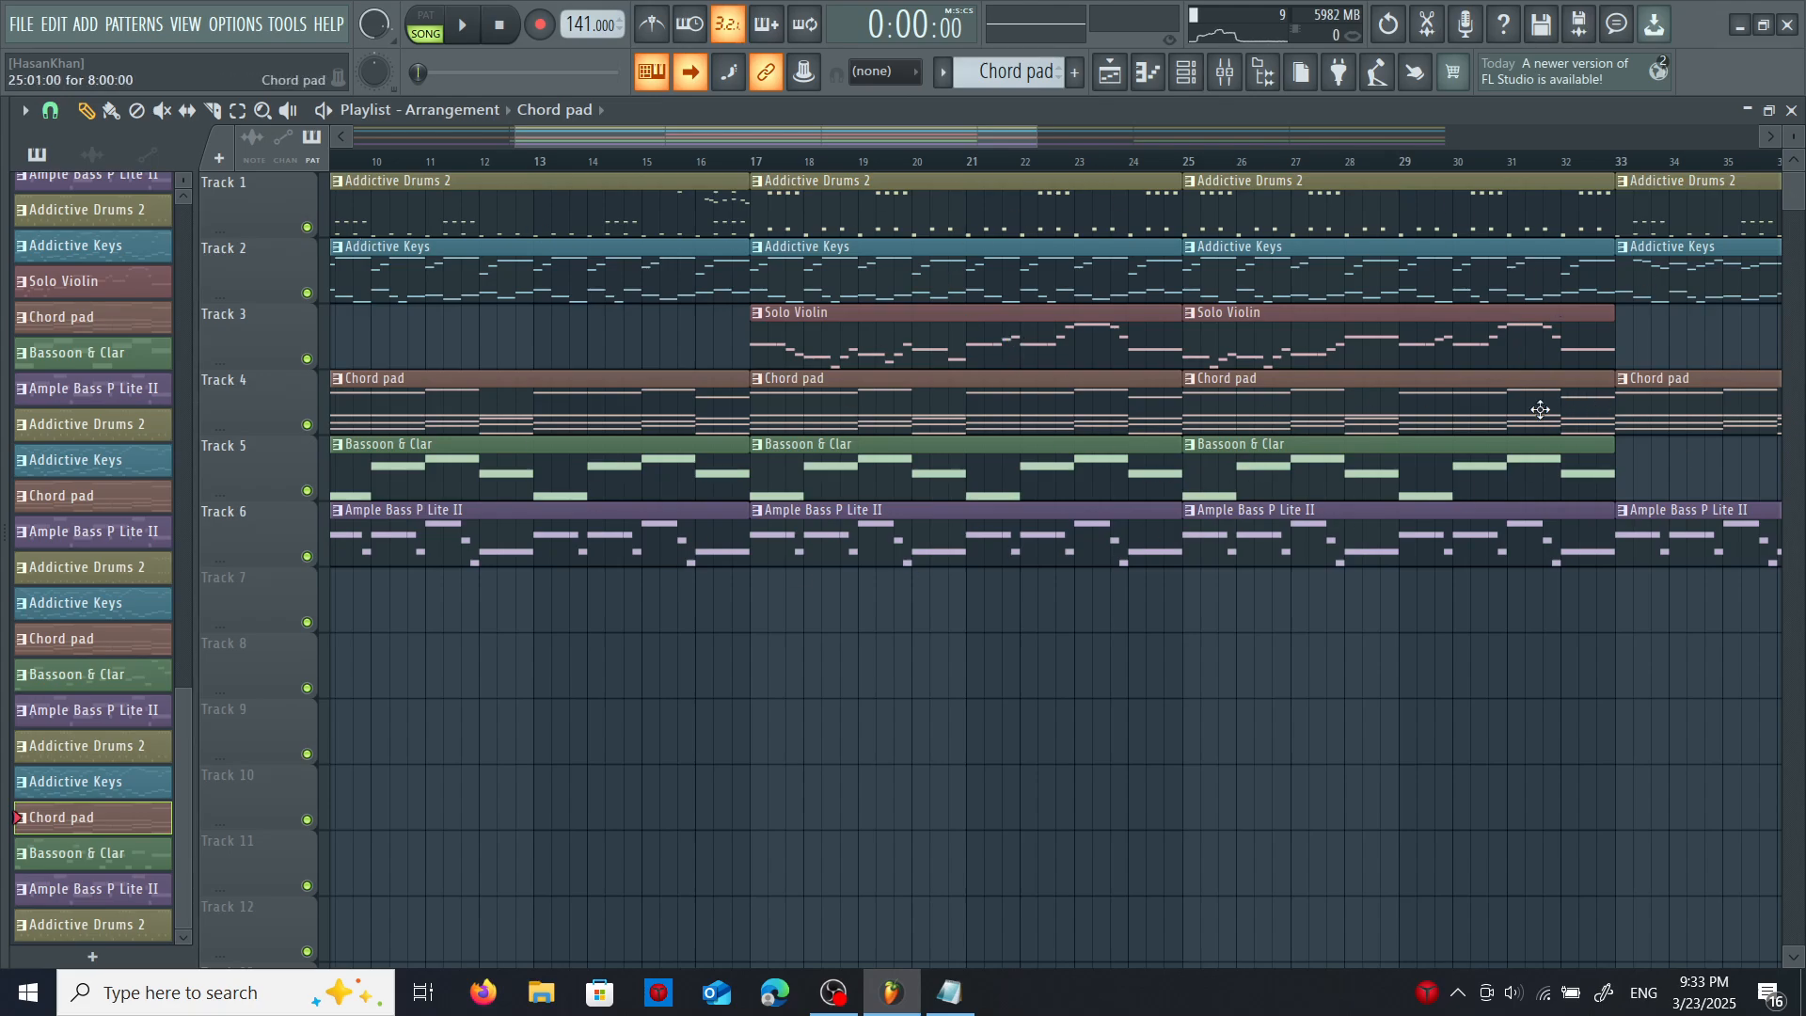
{"action": "scroll", "coordinate": [986, 357], "scroll_direction": "right", "scroll_amount": 5}
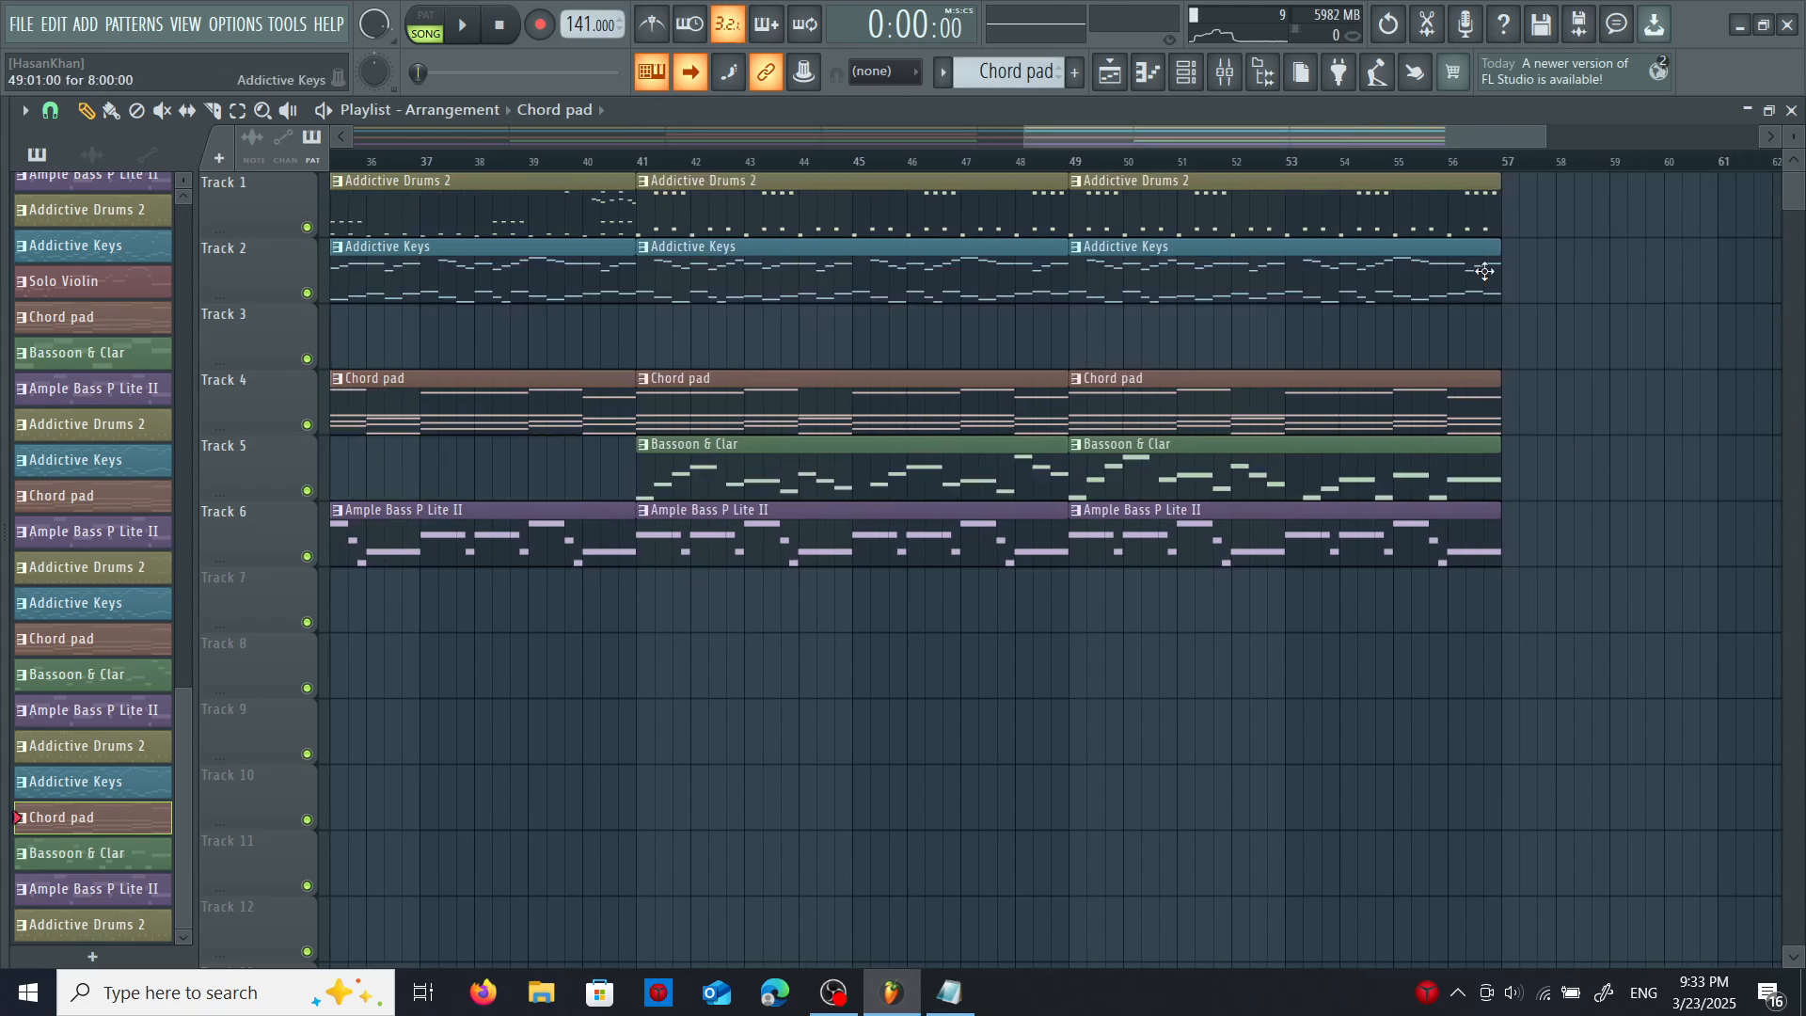
{"action": "left_click_drag", "start_coordinate": [1290, 145], "coordinate": [621, 143]}
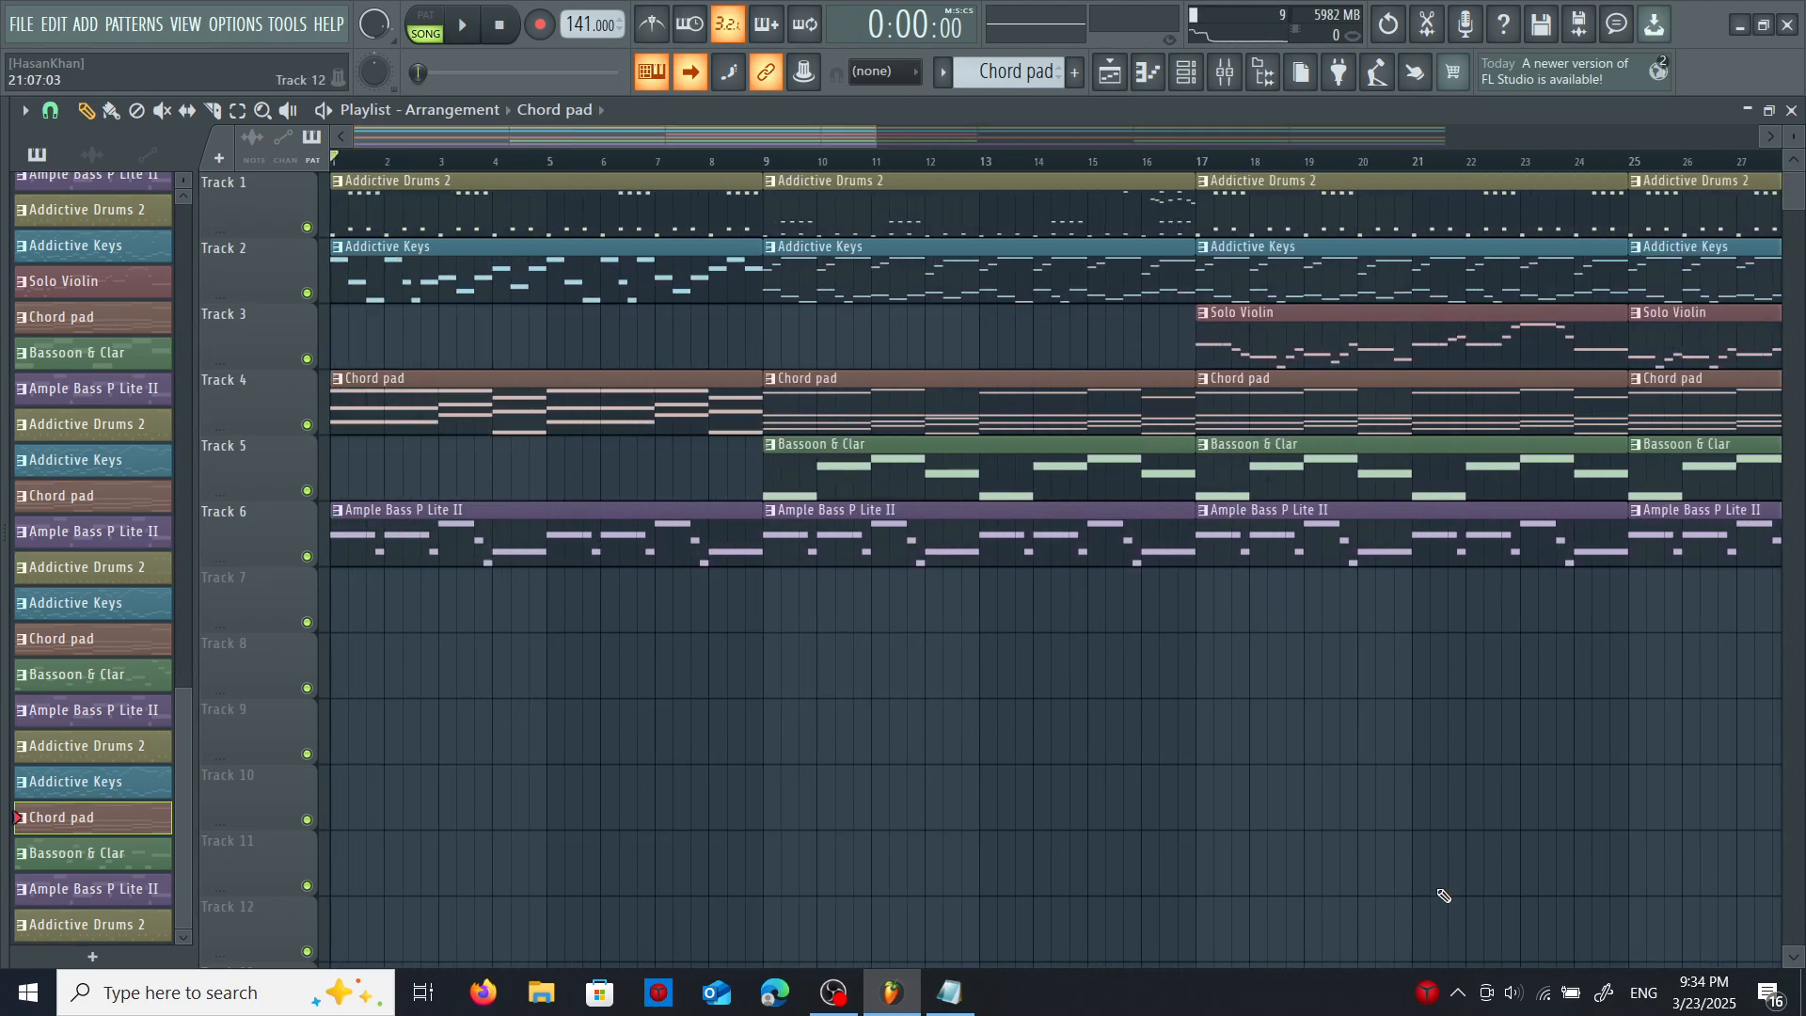